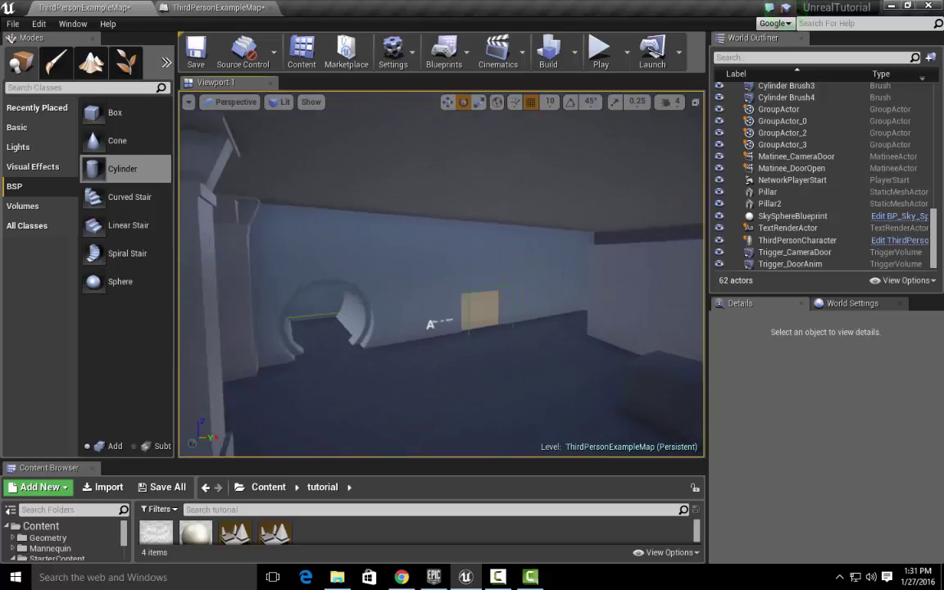
Step: Examine the wall area around the door, its trigger volume and the Intercom Audio text
key(w)
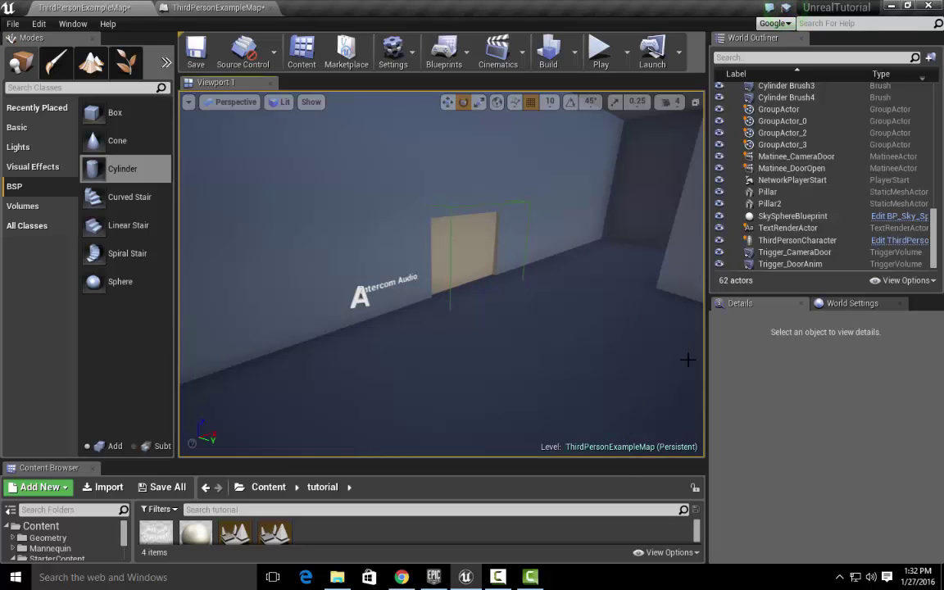
drag(706, 362, 762, 378)
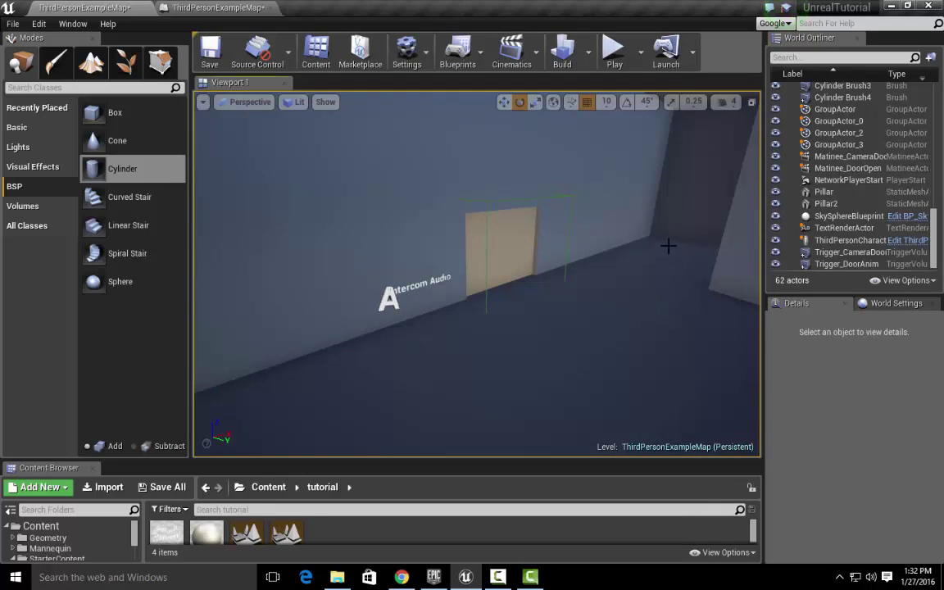
right_drag(668, 244, 439, 254)
key(s)
key(w)
key(w)
right_drag(597, 249, 598, 250)
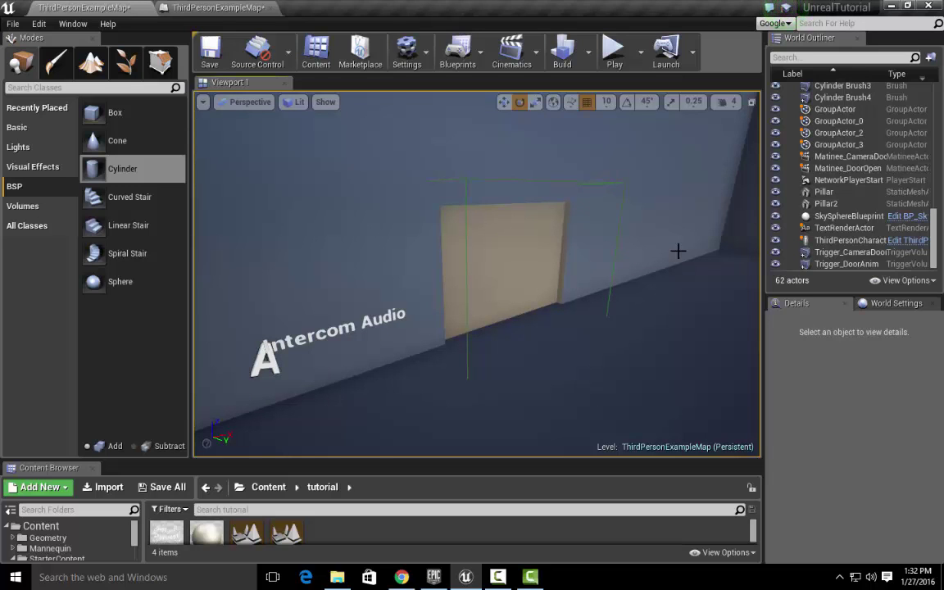
key(s)
mouse_move(670, 243)
right_down()
mouse_move(541, 250)
mouse_move(617, 265)
right_up()
key(w)
Step: Duplicate the Intercom Audio text actor and move the copy along the wall to X -230 cm, in front of the door
click(534, 276)
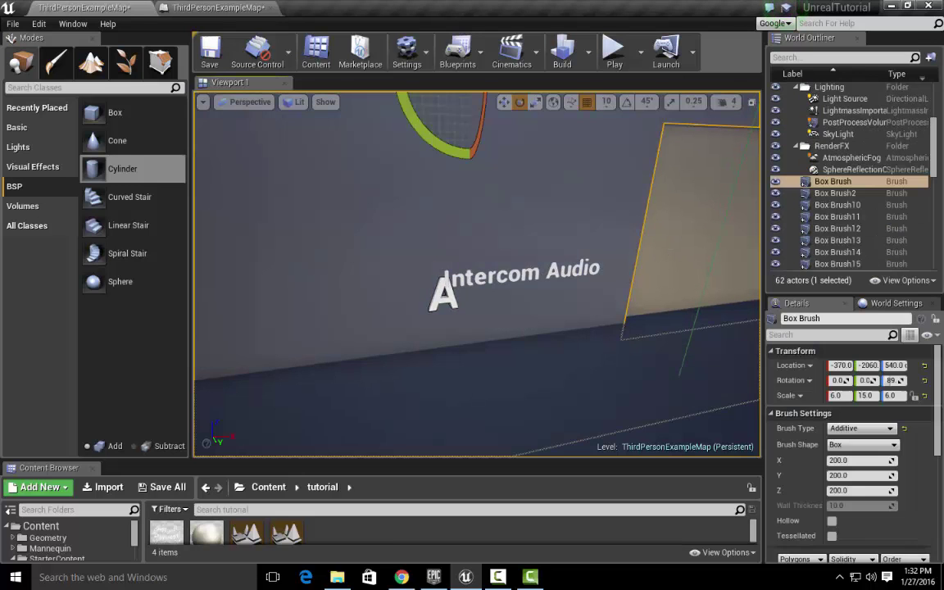
click(469, 250)
right_drag(471, 267, 504, 206)
key(s)
key(w)
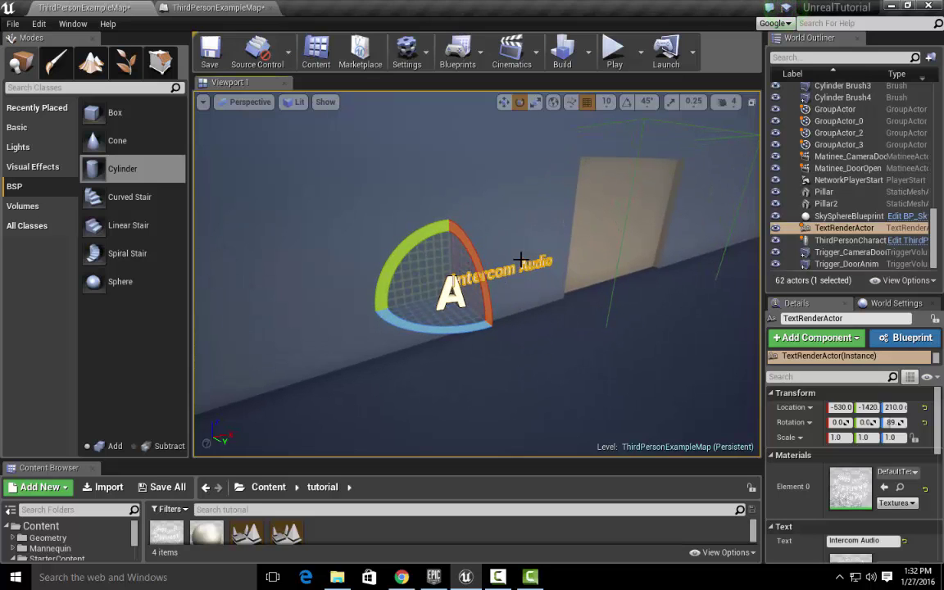
right_drag(646, 326, 594, 234)
key(s)
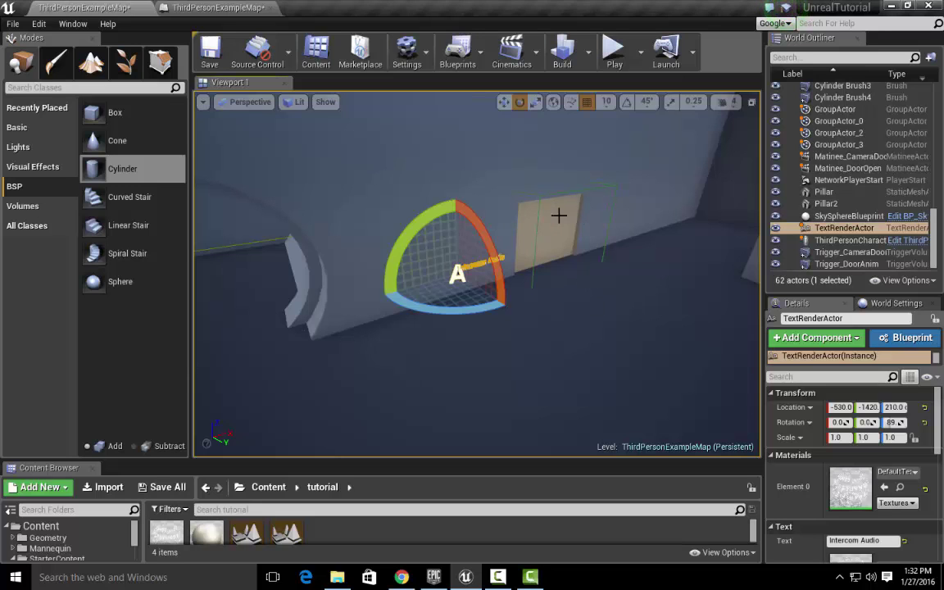
key(w)
right_drag(483, 328, 584, 325)
key(s)
key(w)
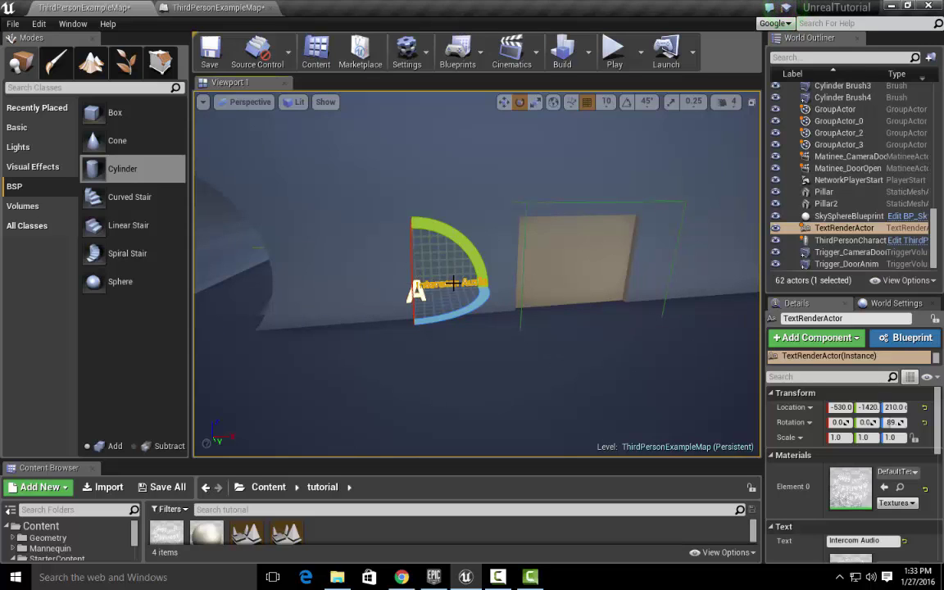
key(ctrl+w)
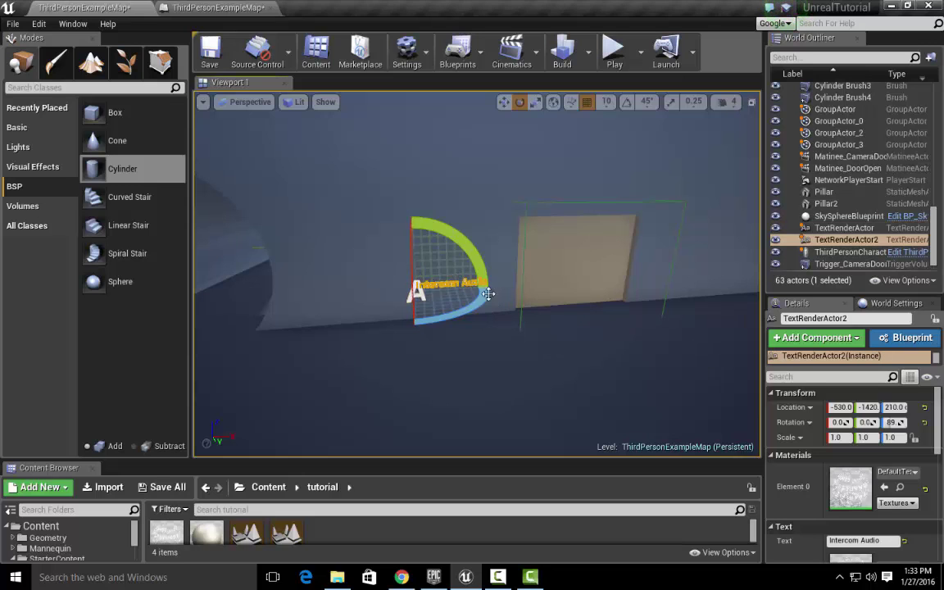
key(w)
drag(464, 287, 599, 279)
right_drag(599, 278, 630, 238)
key(f)
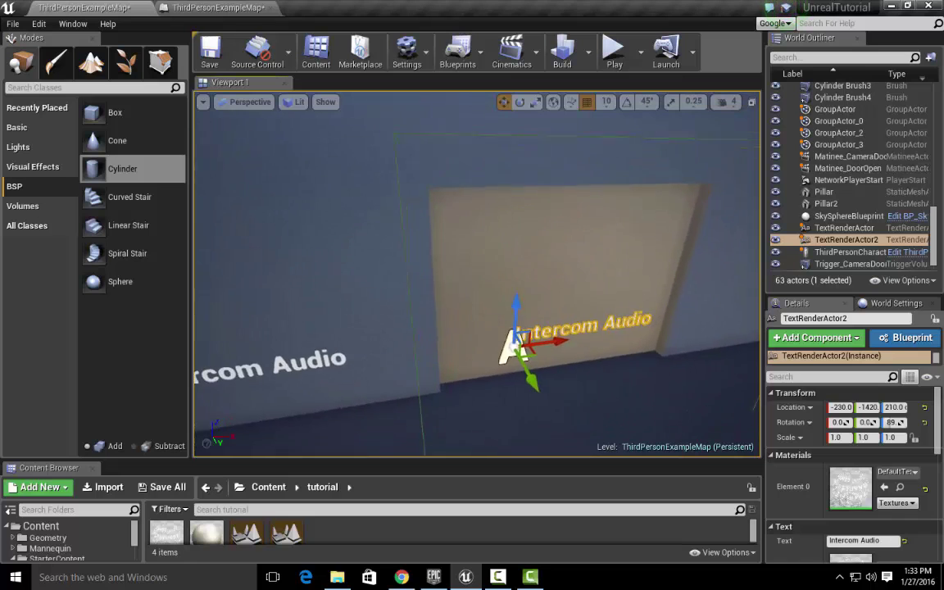
Step: Widen the Details panel and set the duplicated text actor's text to "Door Opens"
drag(764, 408, 684, 407)
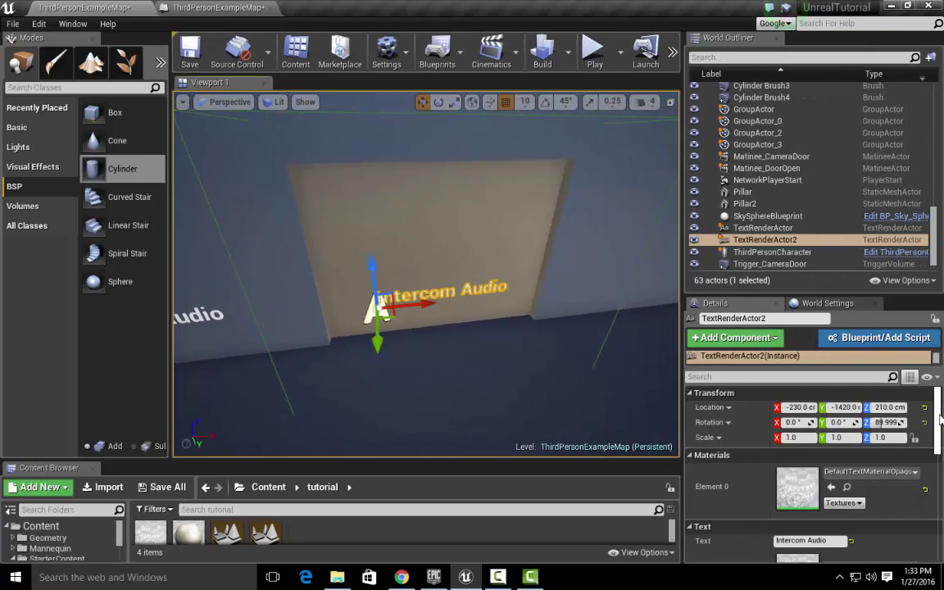
scroll(923, 420, down, 5)
scroll(876, 400, up, 2)
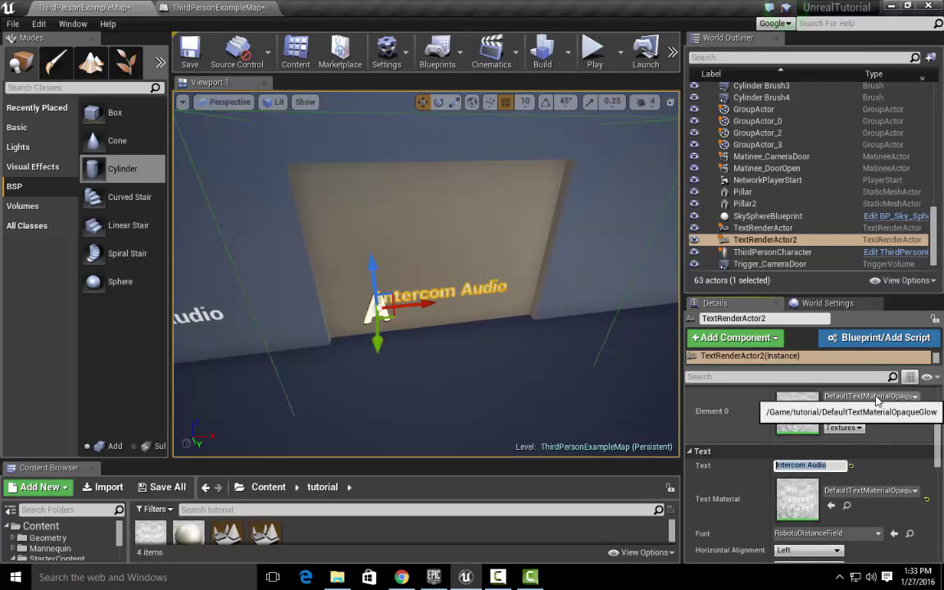
text(Door Opens)
key(Return)
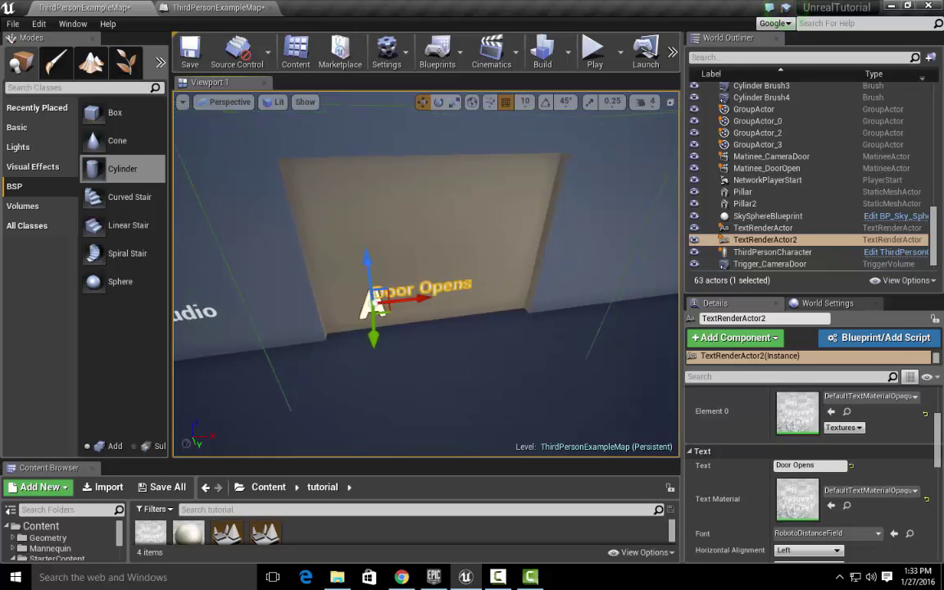
Step: Raise the Door Opens text slightly along the Z axis in front of the door
key(s)
right_drag(466, 240, 431, 240)
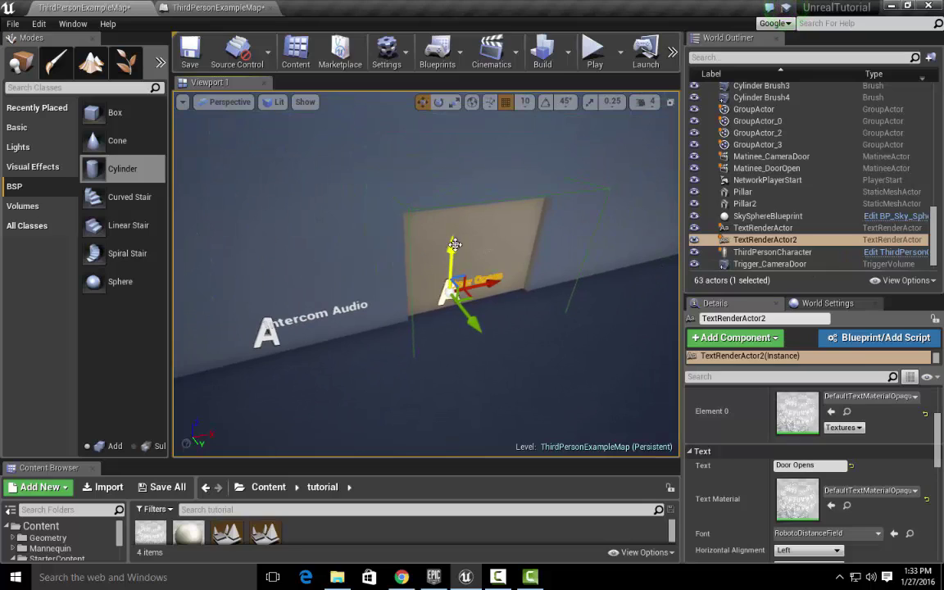
drag(455, 244, 455, 227)
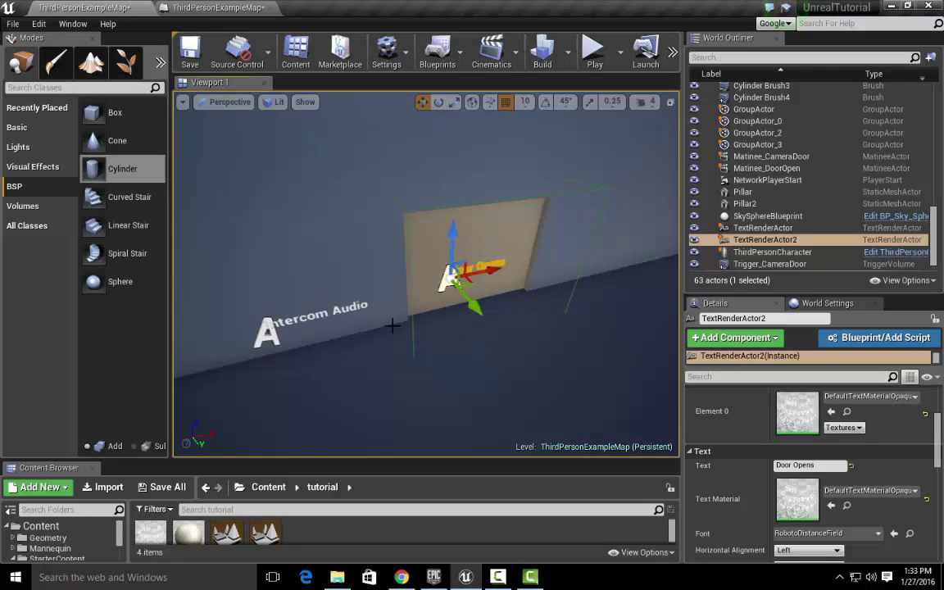
Step: Select the Intercom Audio text actor beside the door and view it up close
click(335, 331)
mouse_move(347, 343)
right_down()
mouse_move(318, 351)
mouse_move(328, 339)
right_up()
key(w)
click(259, 320)
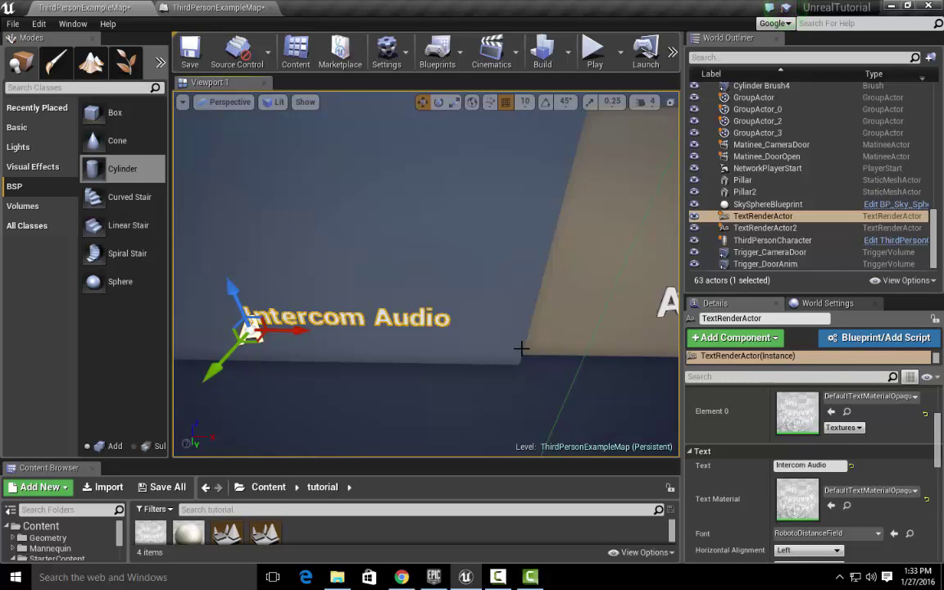
Step: Examine the Trigger_CameraDoor volume above the raised platform and its position relative to the door wall
key(a)
right_drag(521, 348, 761, 339)
key(s)
key(s)
key(w)
key(w)
key(s)
key(w)
key(s)
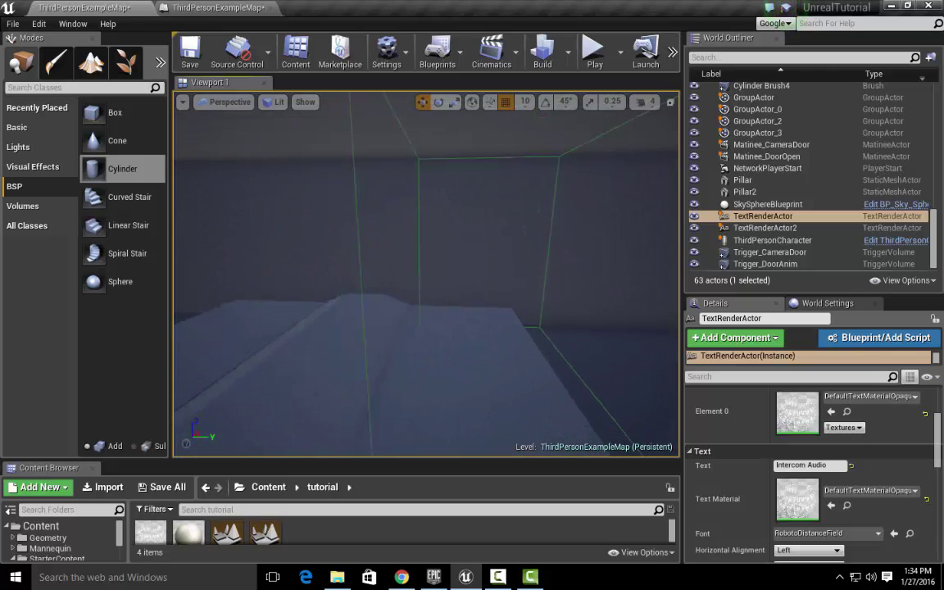
drag(526, 314, 544, 276)
click(543, 276)
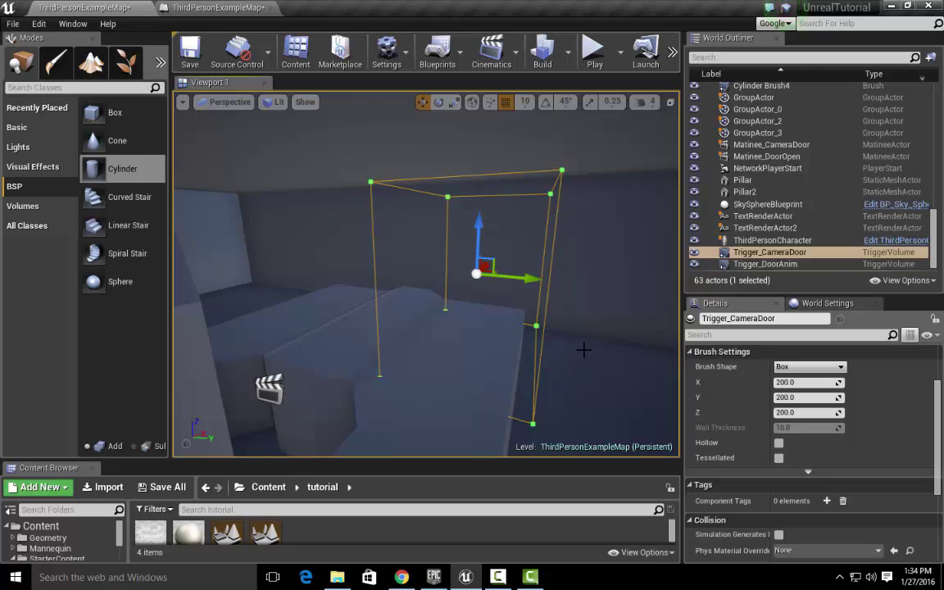
right_drag(584, 350, 514, 368)
key(d)
key(w)
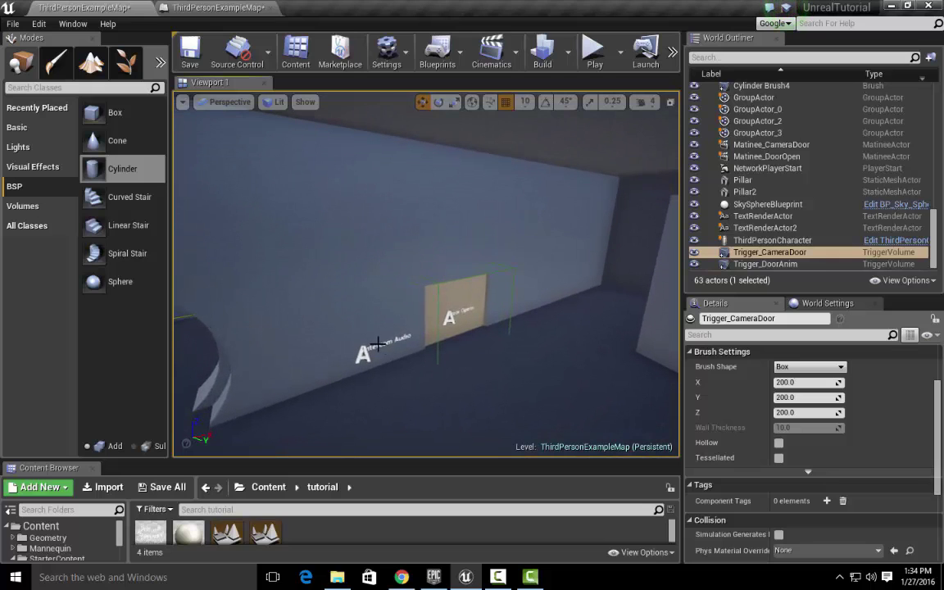
Step: Reselect the Intercom Audio text and resize the Content Browser and Details panels to enlarge the viewport
click(341, 309)
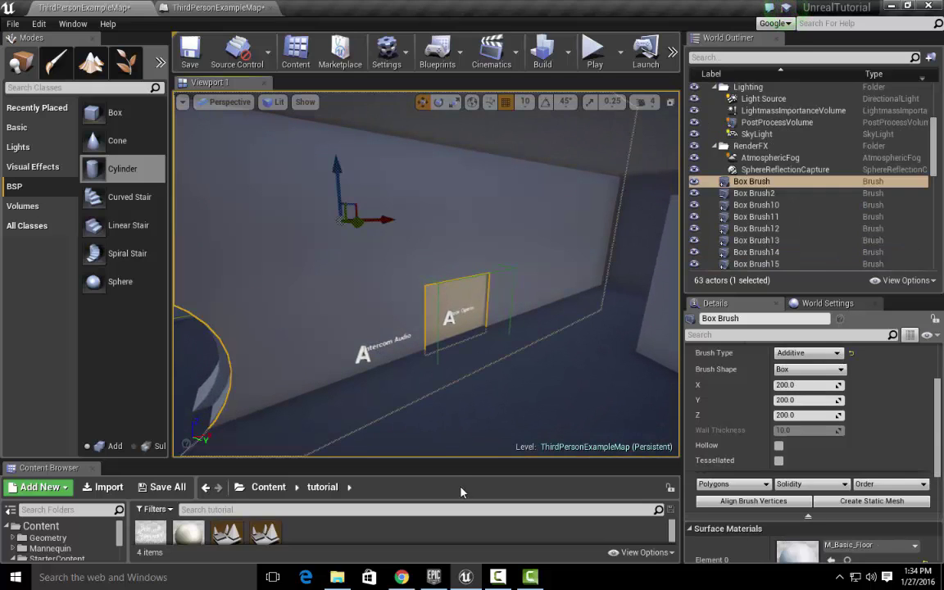
click(364, 352)
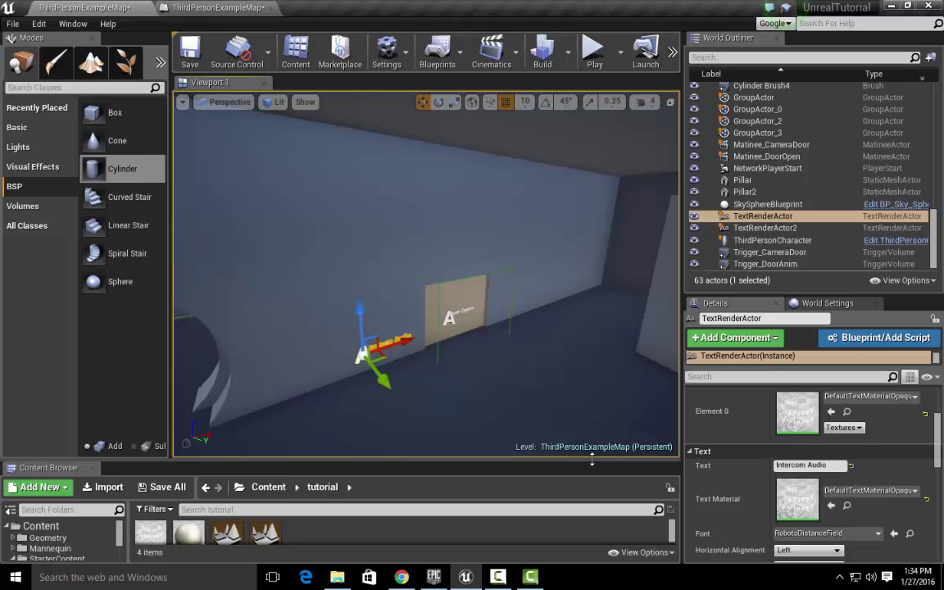
drag(591, 460, 591, 513)
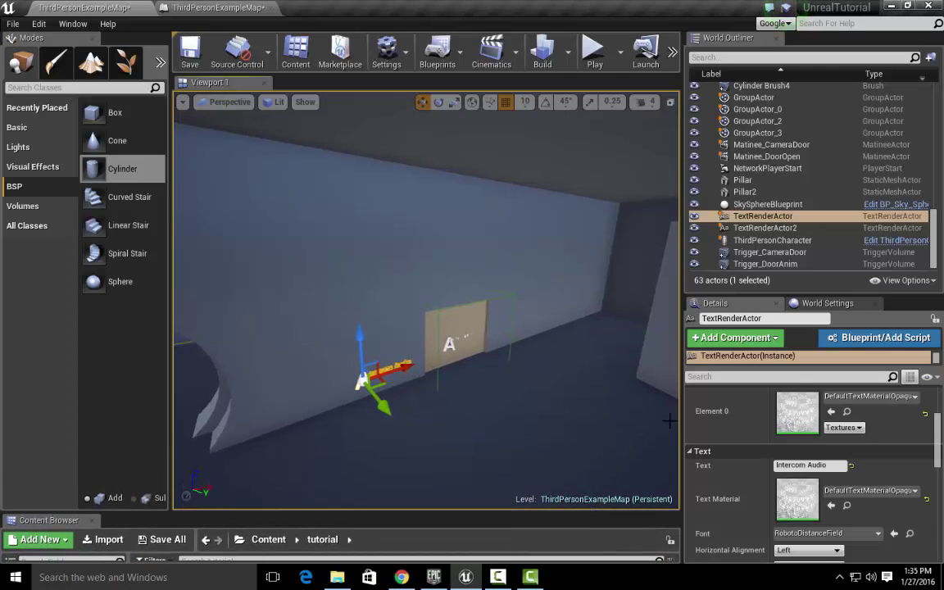
drag(683, 430, 827, 440)
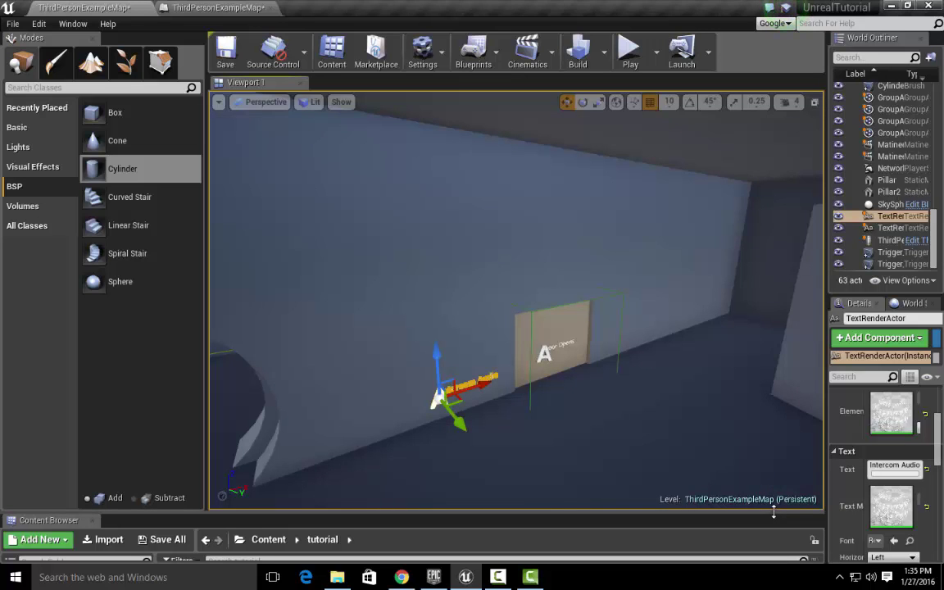
drag(774, 510, 773, 480)
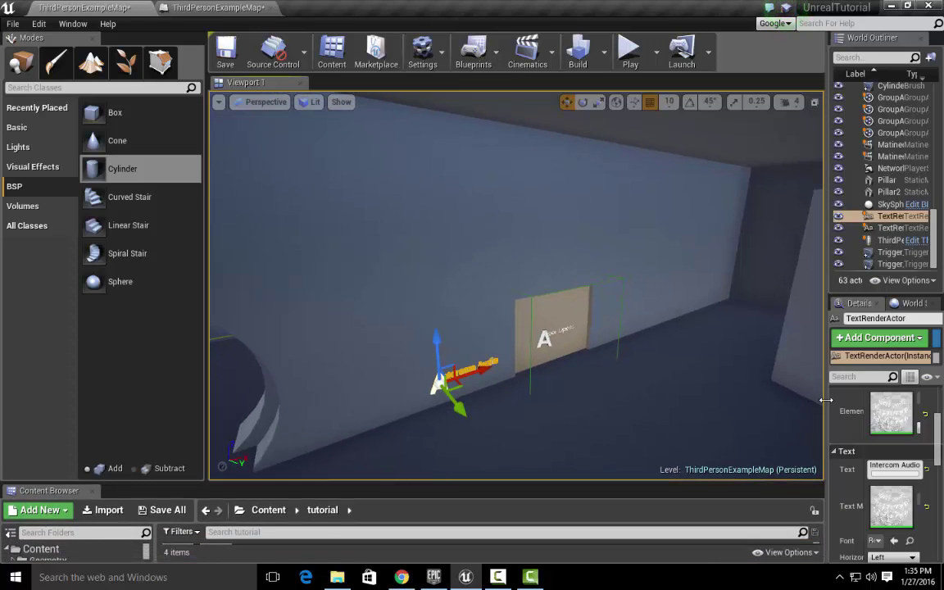
drag(826, 400, 748, 401)
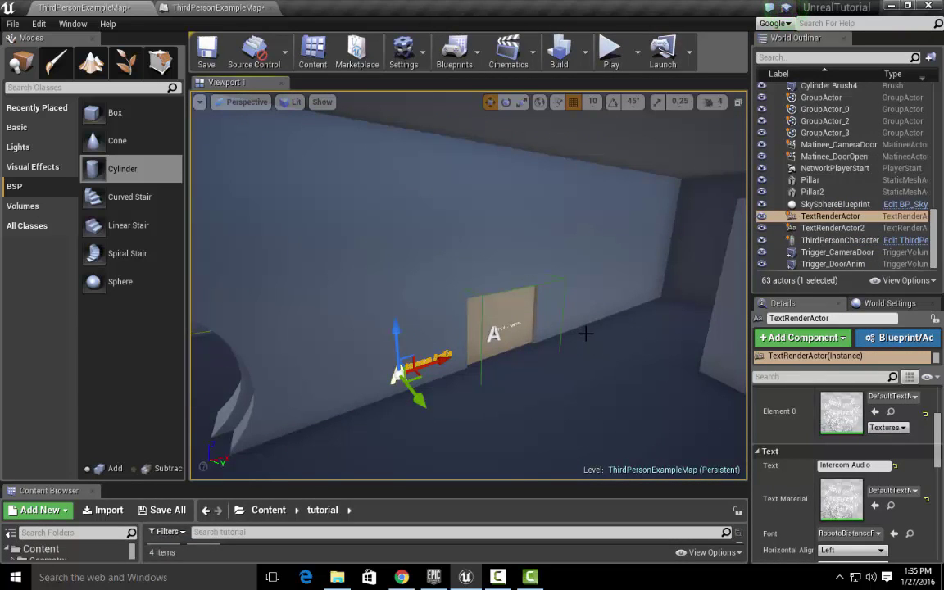
Step: Examine the Intercom Audio and Door Opens texts and their placement along the wall from several distances and angles
right_drag(552, 326, 567, 351)
key(w)
key(f)
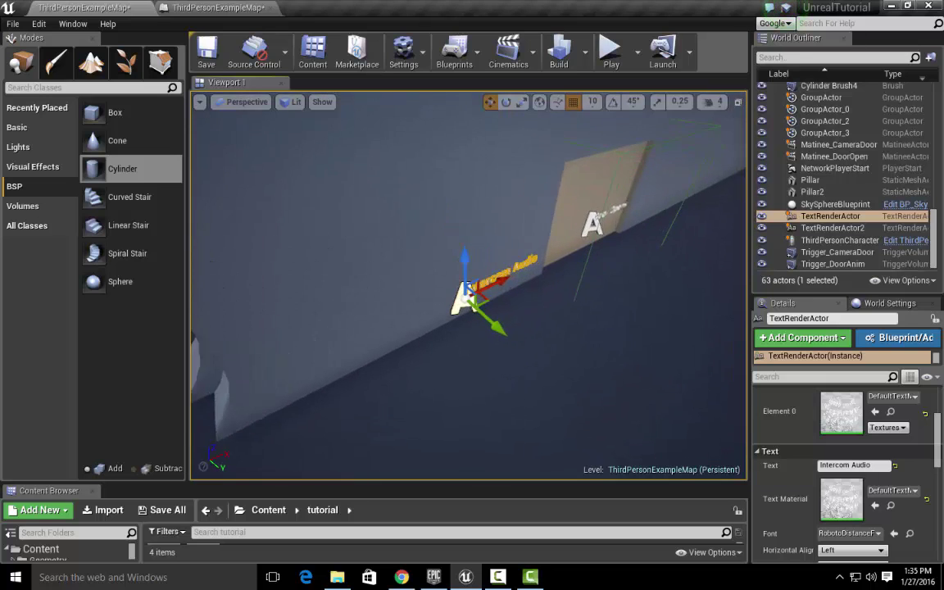
key(w)
mouse_move(543, 294)
right_down()
mouse_move(529, 285)
mouse_move(543, 294)
right_up()
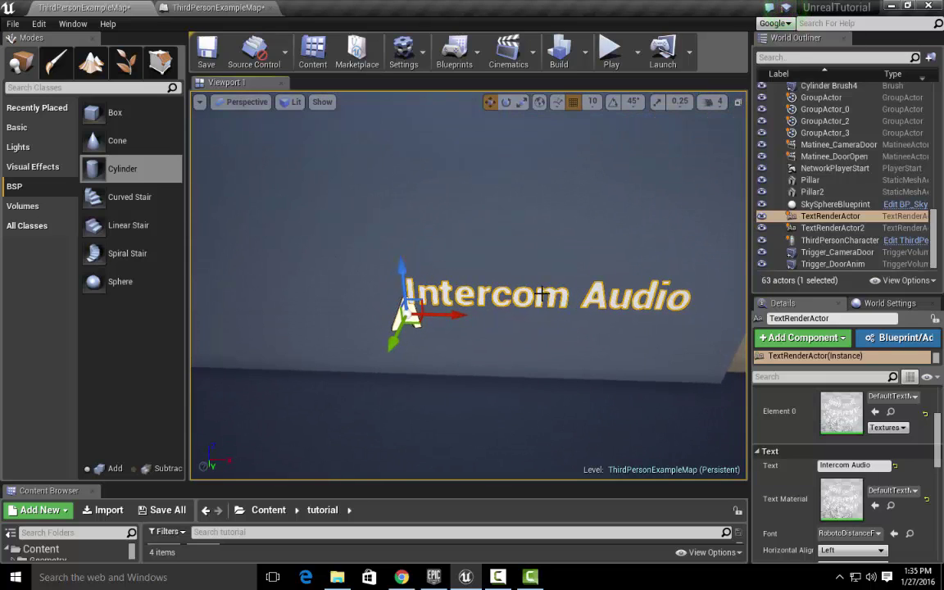
right_drag(565, 371, 565, 371)
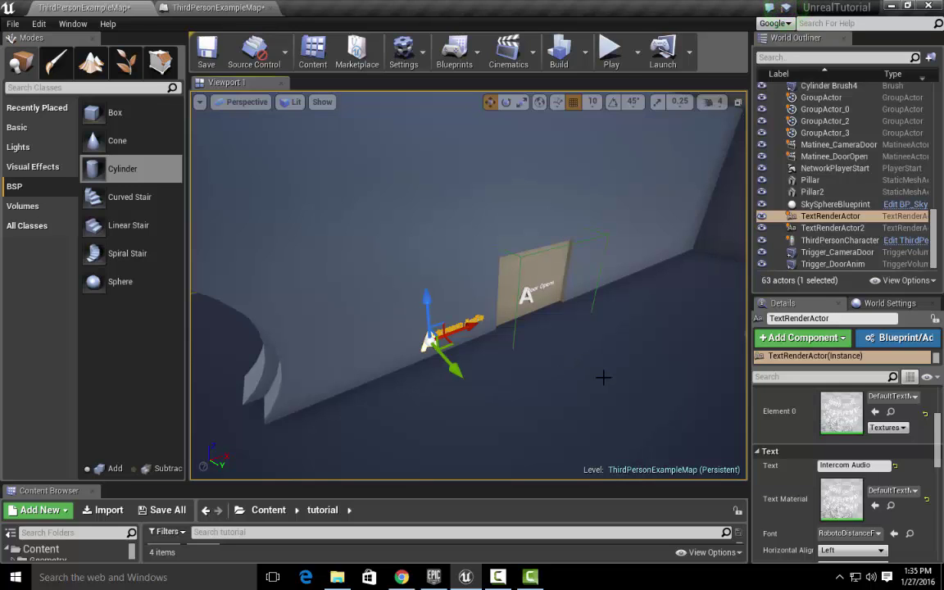
right_drag(572, 318, 587, 314)
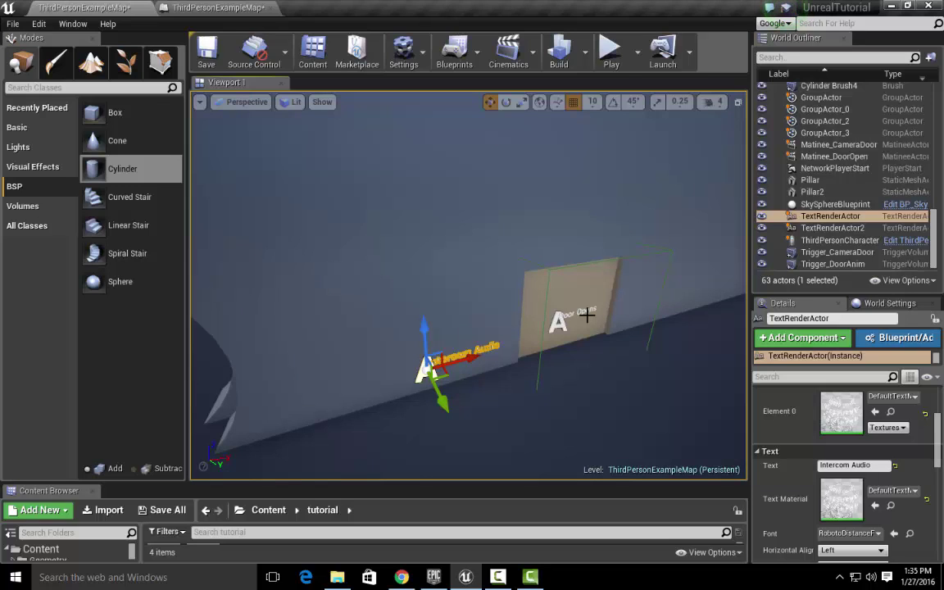
right_drag(659, 330, 591, 348)
right_drag(640, 440, 640, 439)
right_drag(576, 396, 577, 396)
right_drag(688, 240, 688, 240)
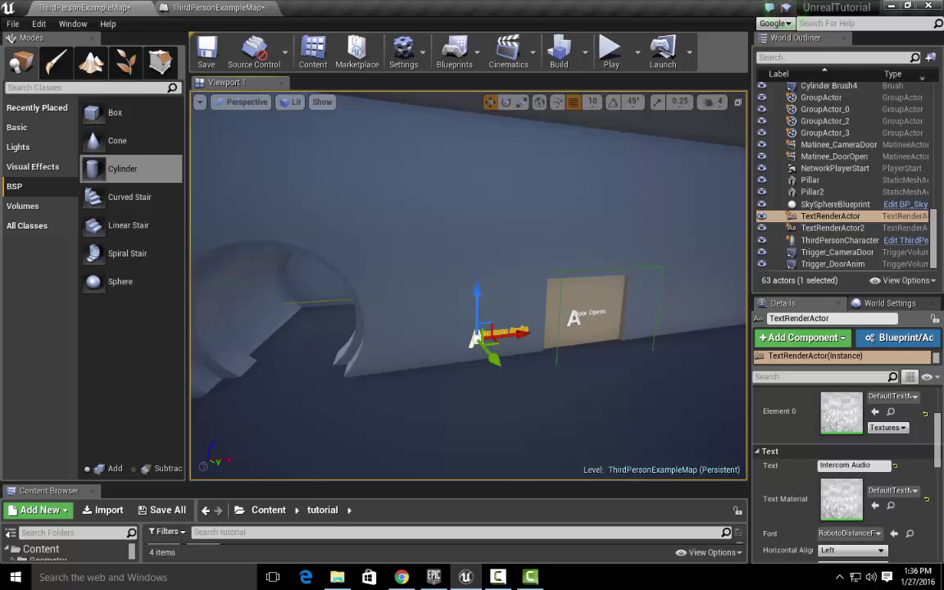
right_drag(469, 285, 469, 285)
right_drag(634, 418, 634, 419)
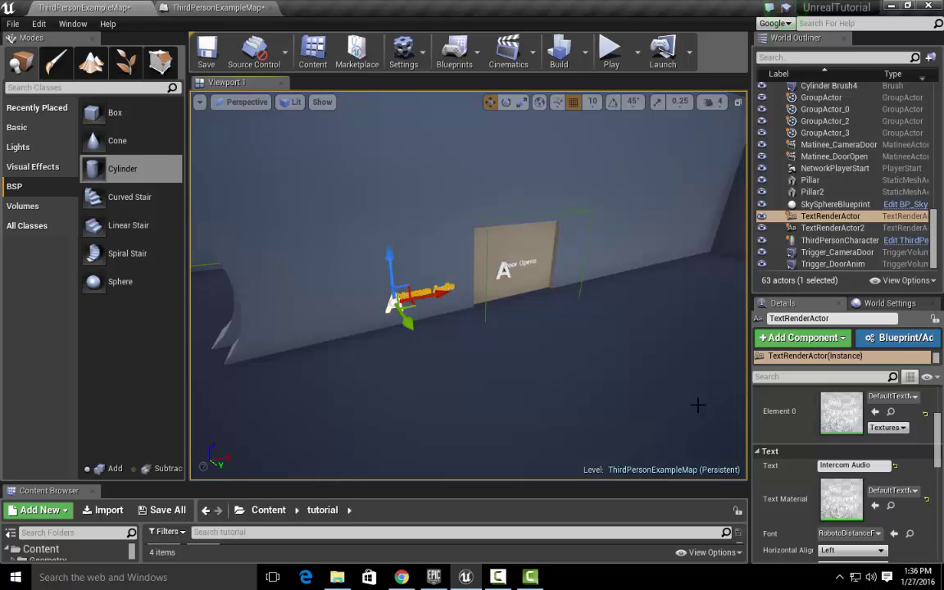
right_drag(683, 349, 503, 319)
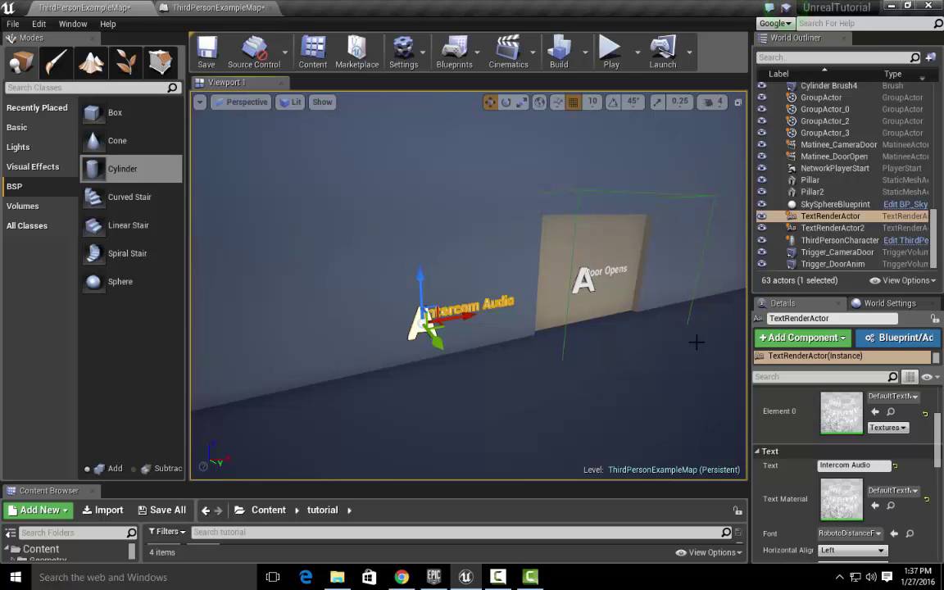
scroll(443, 328, up, 4)
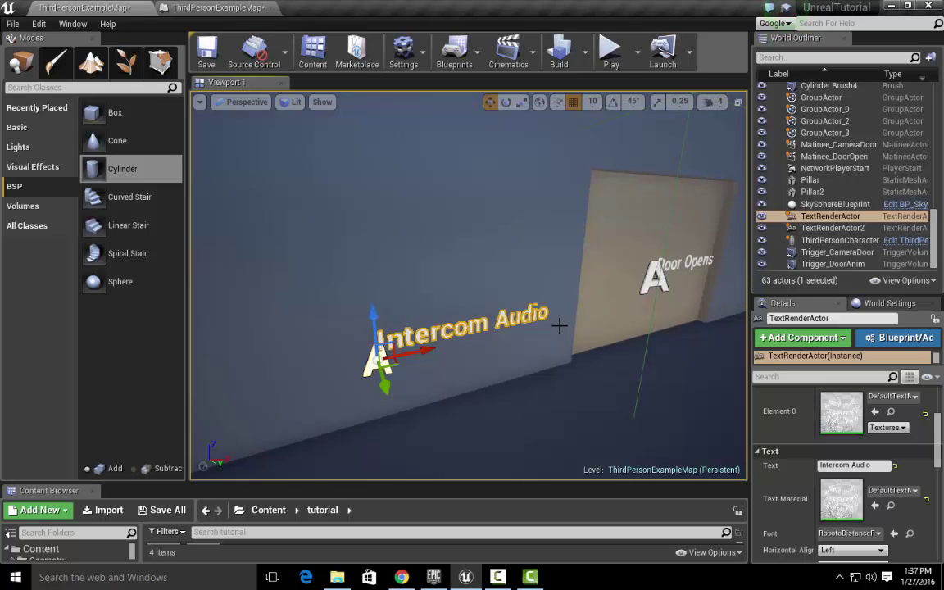
Step: Inspect the Trigger_CameraDoor volume at the raised platform and select the Trigger_DoorAnim volume around the door
mouse_move(596, 299)
right_down()
mouse_move(738, 293)
mouse_move(524, 290)
mouse_move(500, 292)
mouse_move(618, 293)
mouse_move(499, 300)
mouse_move(608, 291)
right_up()
key(f)
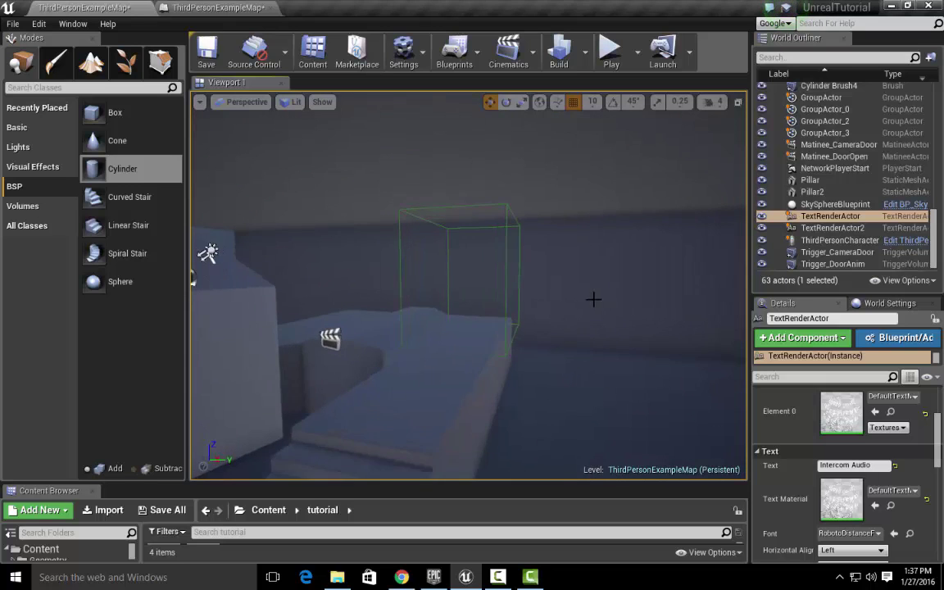
click(499, 260)
right_drag(498, 260, 357, 250)
right_drag(556, 343, 555, 366)
click(540, 299)
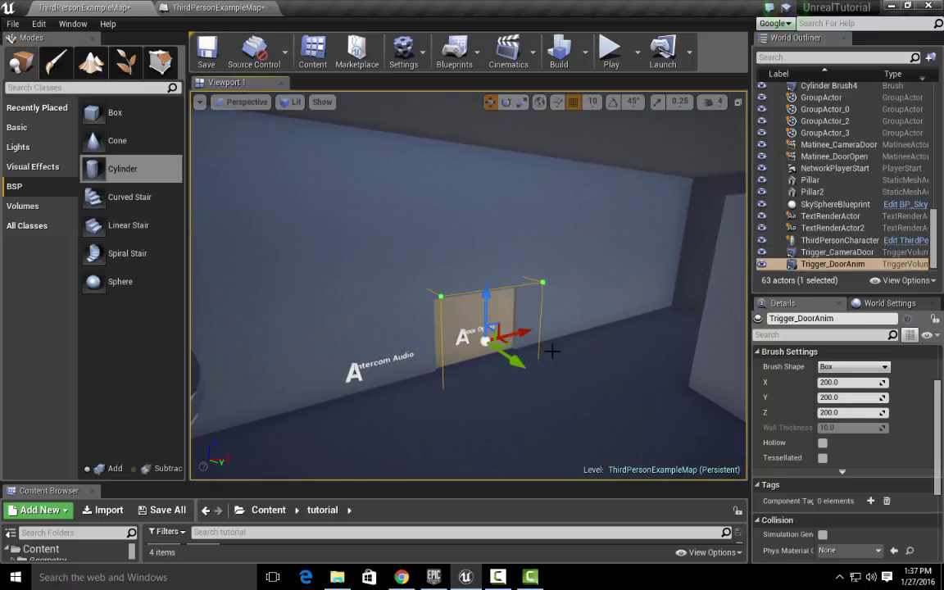
drag(540, 298, 500, 287)
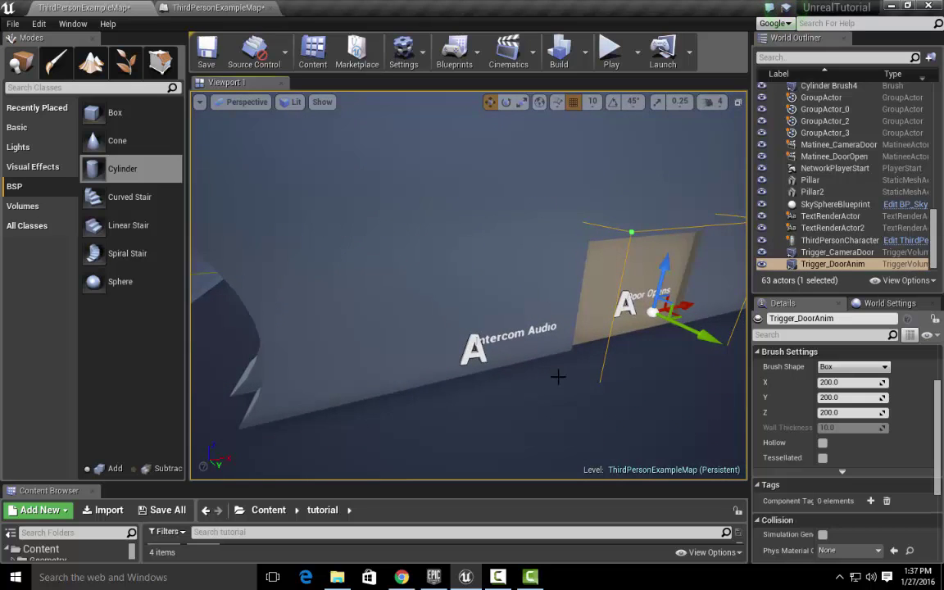
Step: Duplicate the Intercom Audio text beside the door and pull the copy away from the wall
right_drag(558, 377, 709, 351)
right_drag(503, 390, 398, 408)
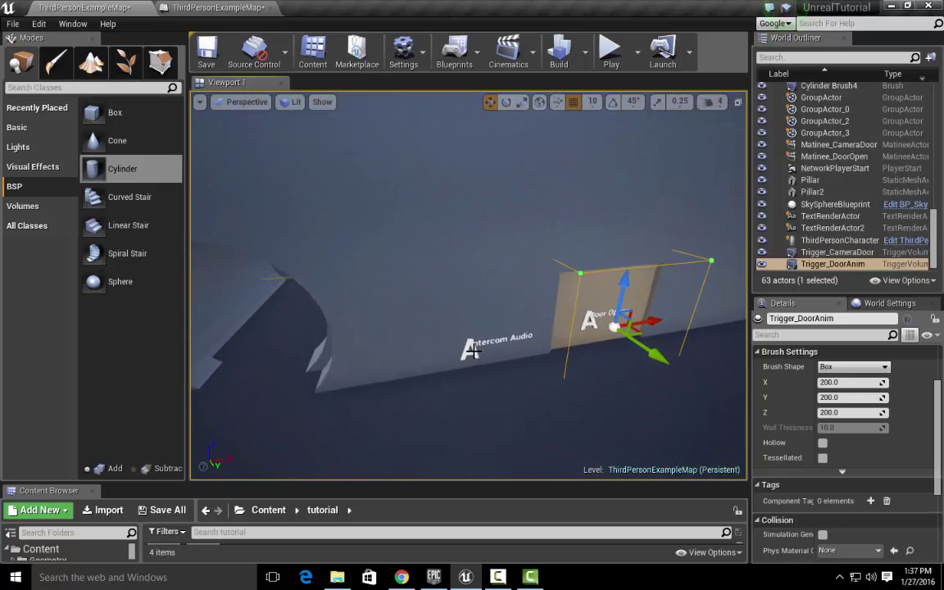
click(471, 350)
key(ctrl+w)
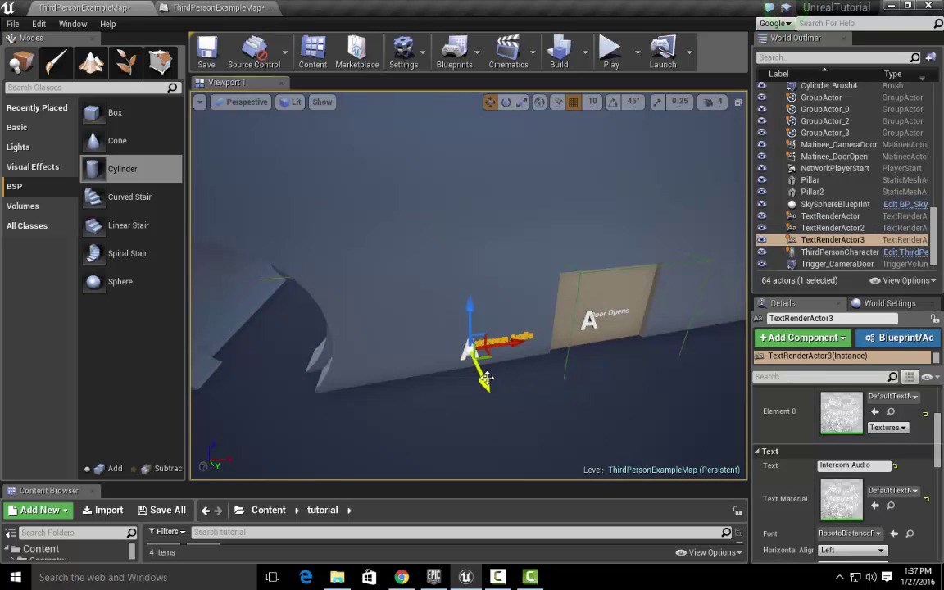
drag(487, 378, 530, 435)
Step: Move the copied Intercom Audio text across the room and up to the level of the raised platform
scroll(590, 410, down, 2)
scroll(590, 408, down, 4)
right_drag(590, 403, 577, 373)
key(w)
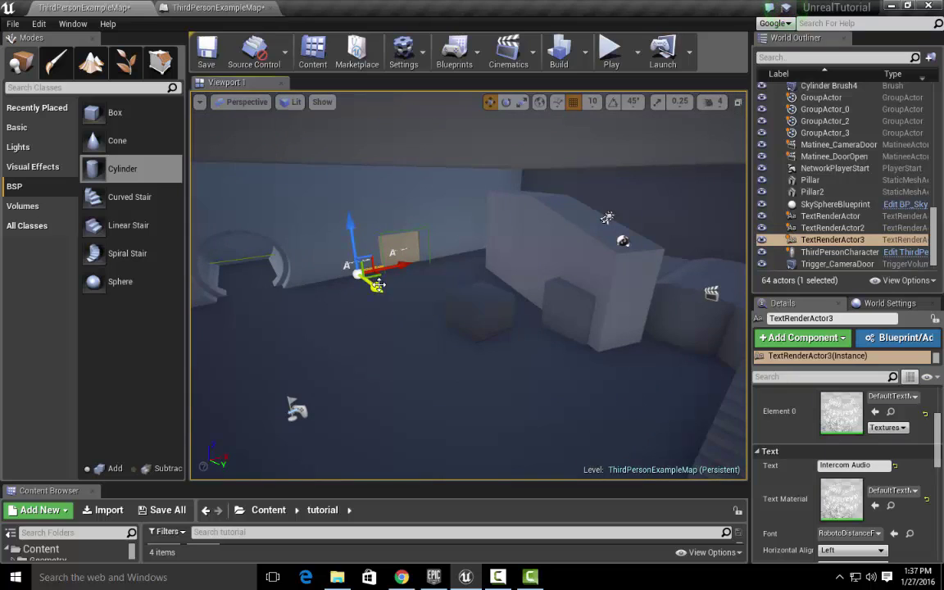
drag(379, 286, 599, 437)
drag(537, 365, 667, 300)
drag(675, 238, 695, 206)
Step: Try rotating the copied text freely, undo that rotation, and enable rotation snapping at 45°
right_drag(670, 327, 724, 311)
key(w)
key(e)
mouse_move(578, 331)
mouse_down()
mouse_move(545, 318)
mouse_move(583, 322)
mouse_move(576, 334)
mouse_up()
key(ctrl+z)
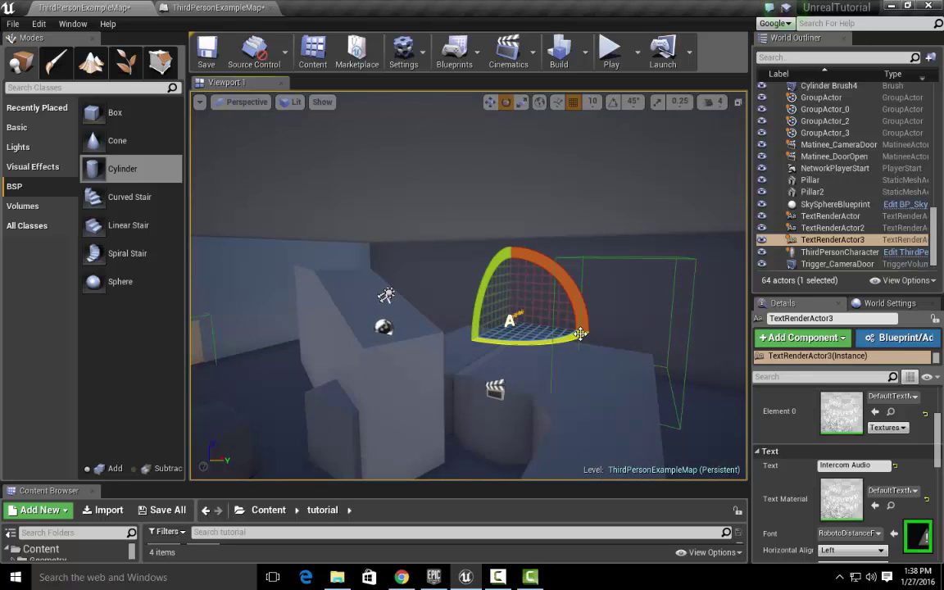
click(613, 102)
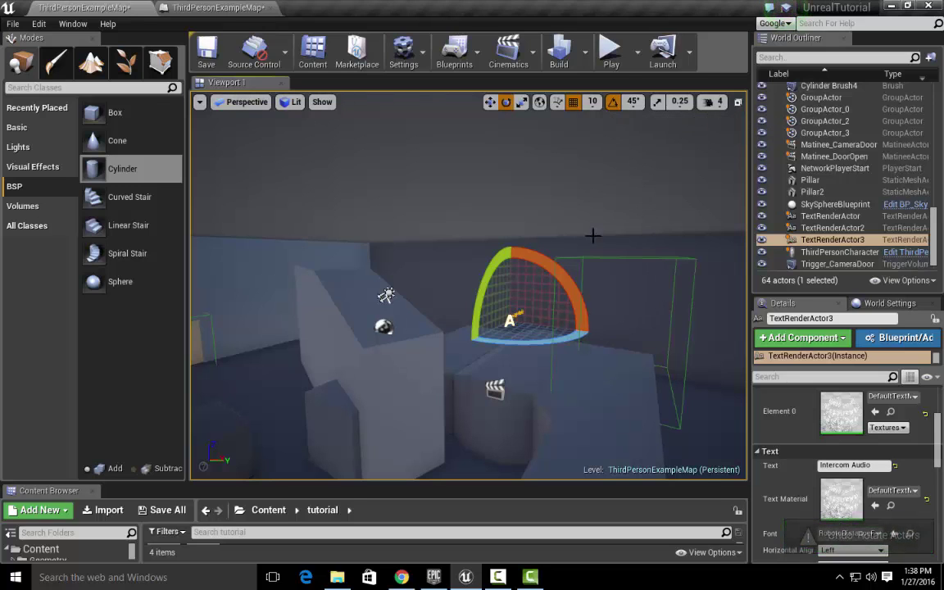
Step: Position the copied text inside the Trigger_CameraDoor volume, just above the raised platform
right_drag(615, 332, 605, 363)
key(w)
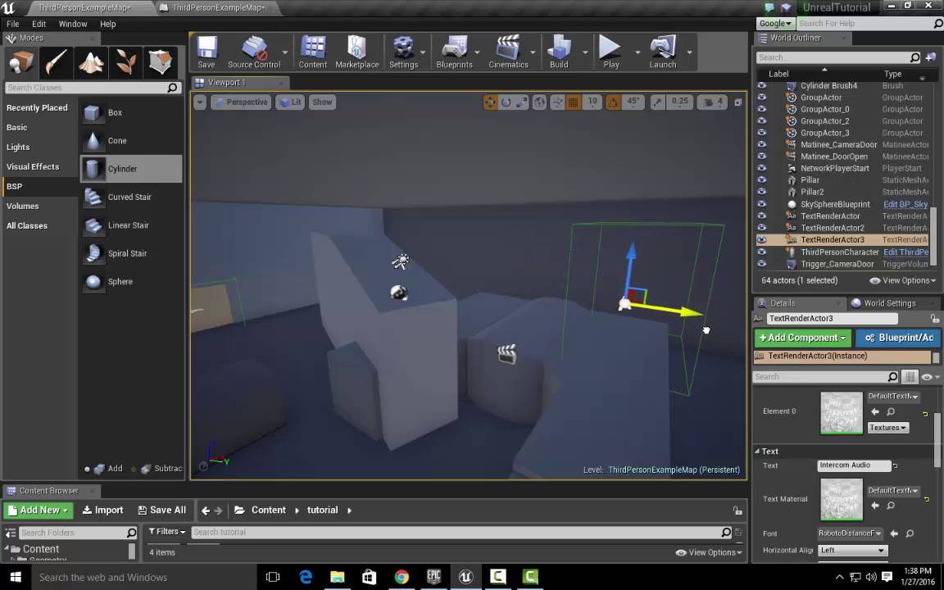
key(f)
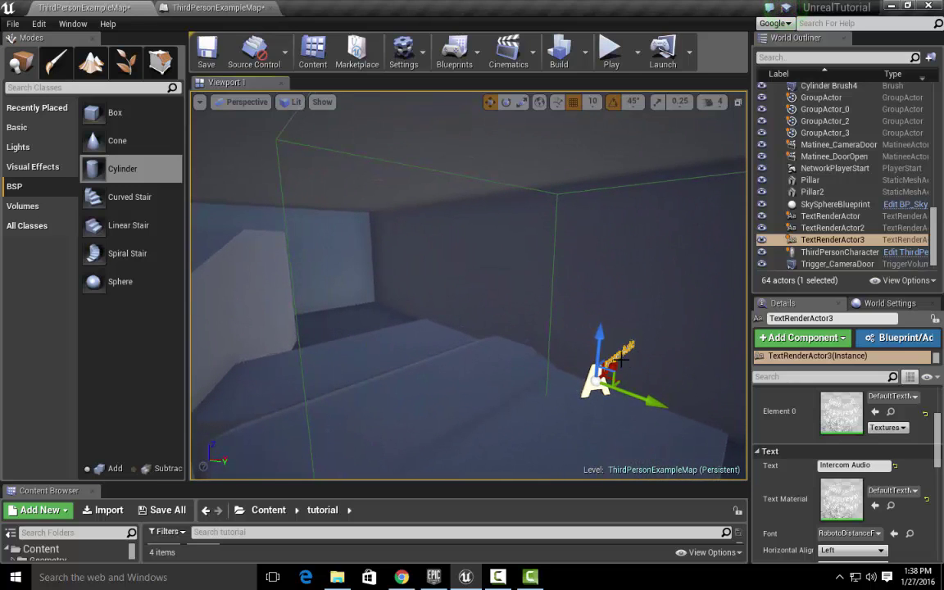
drag(614, 365, 594, 398)
scroll(588, 380, down, 5)
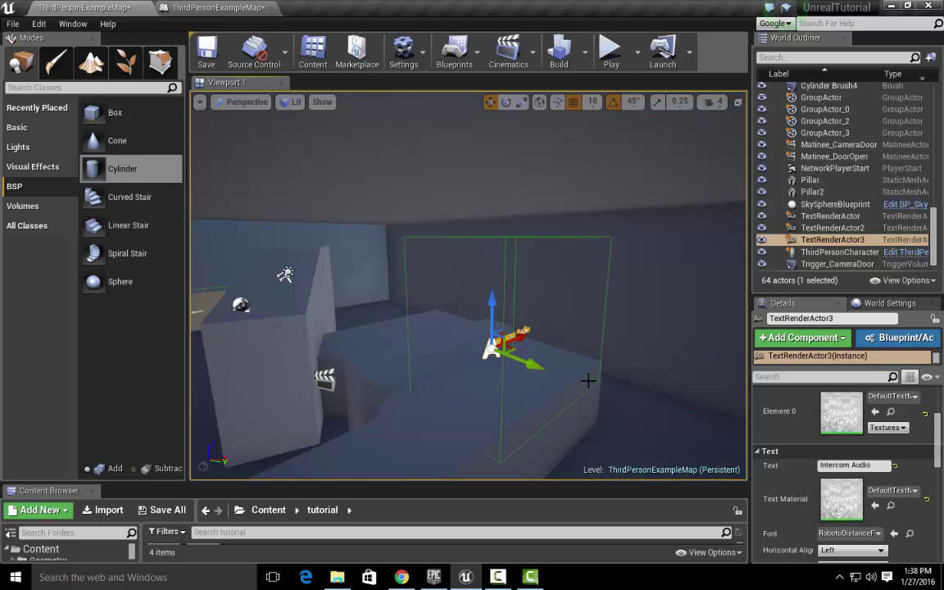
Step: Rotate the copied text about its vertical axis in 45° increments until it reads from the stairs
scroll(588, 380, up, 4)
key(e)
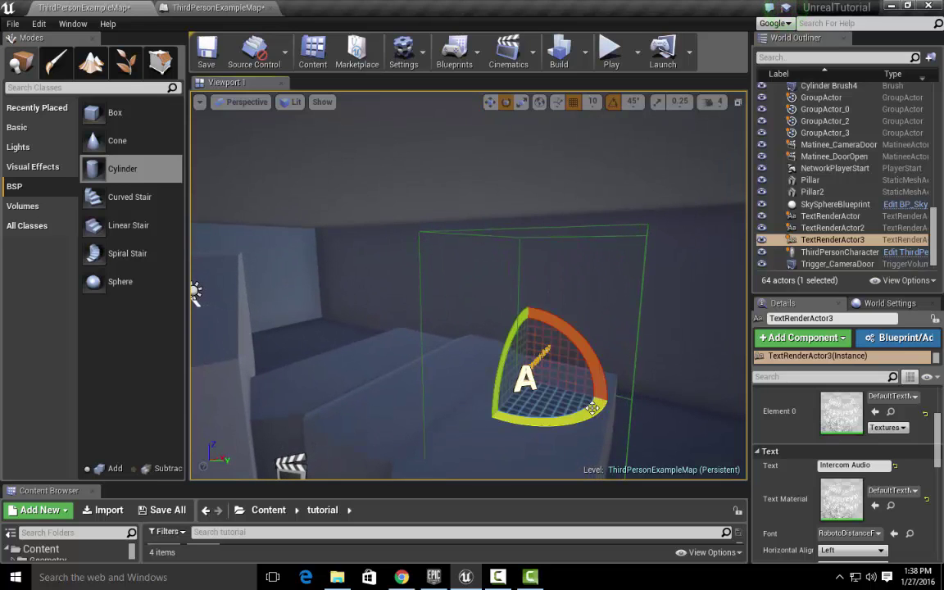
drag(592, 408, 663, 365)
right_drag(699, 331, 631, 352)
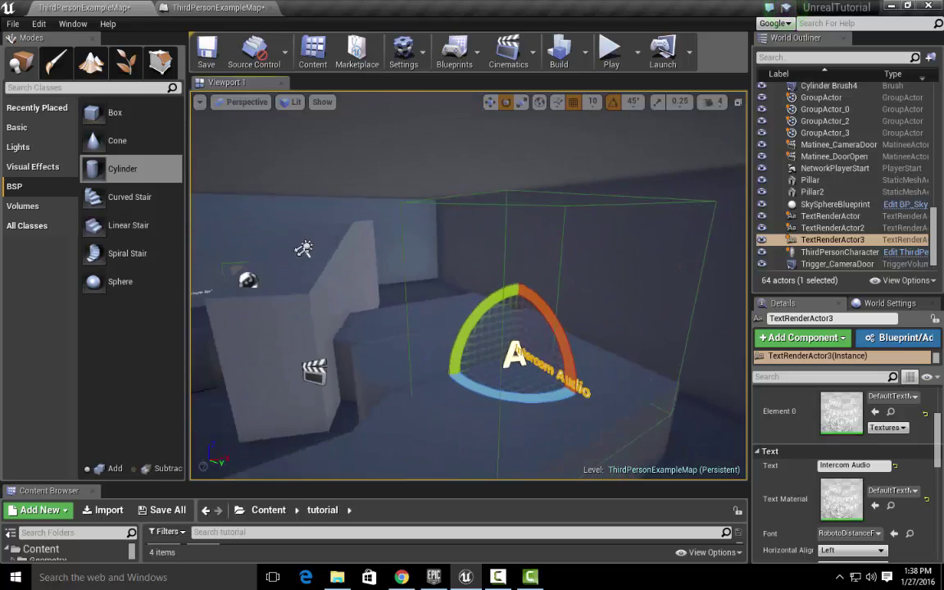
mouse_move(537, 302)
right_down()
mouse_move(475, 299)
mouse_move(545, 305)
mouse_move(537, 301)
right_up()
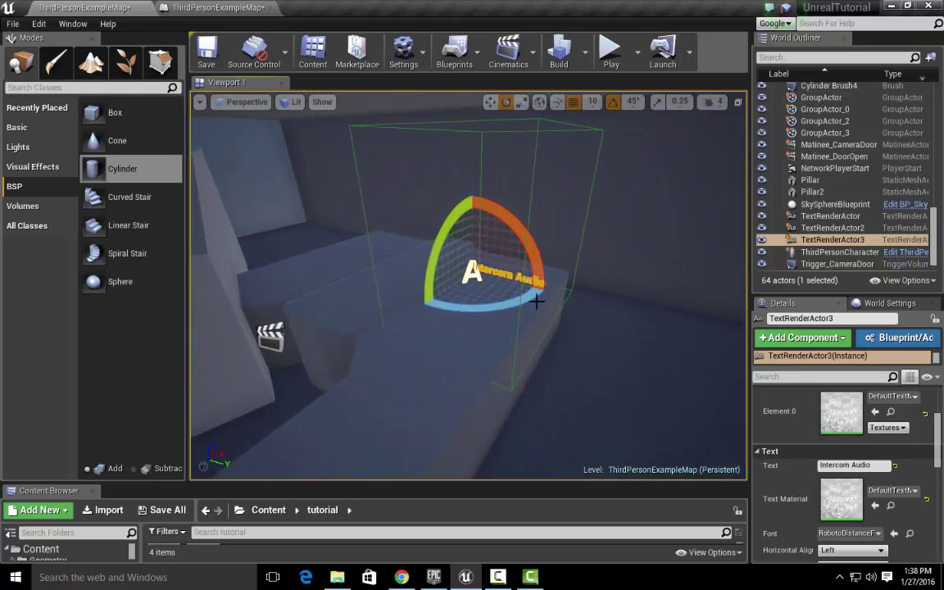
mouse_move(537, 301)
mouse_down()
mouse_move(508, 311)
mouse_move(531, 293)
mouse_up()
right_drag(530, 294, 713, 211)
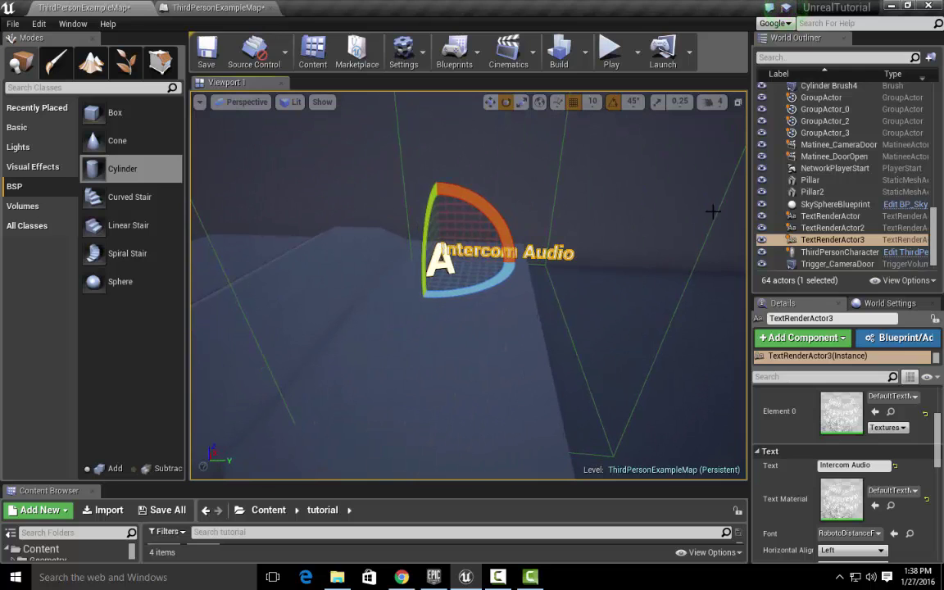
Step: Change the copied text's content to "1. Camera Clue"
key(w)
mouse_move(514, 285)
right_down()
mouse_move(541, 285)
mouse_move(514, 285)
mouse_move(508, 353)
mouse_move(557, 344)
mouse_move(513, 290)
right_up()
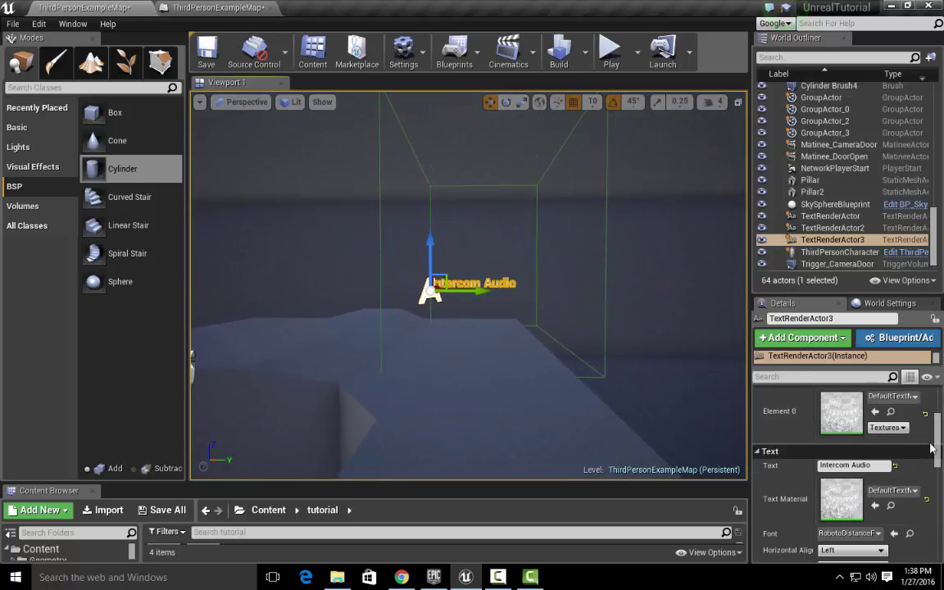
scroll(932, 446, down, 3)
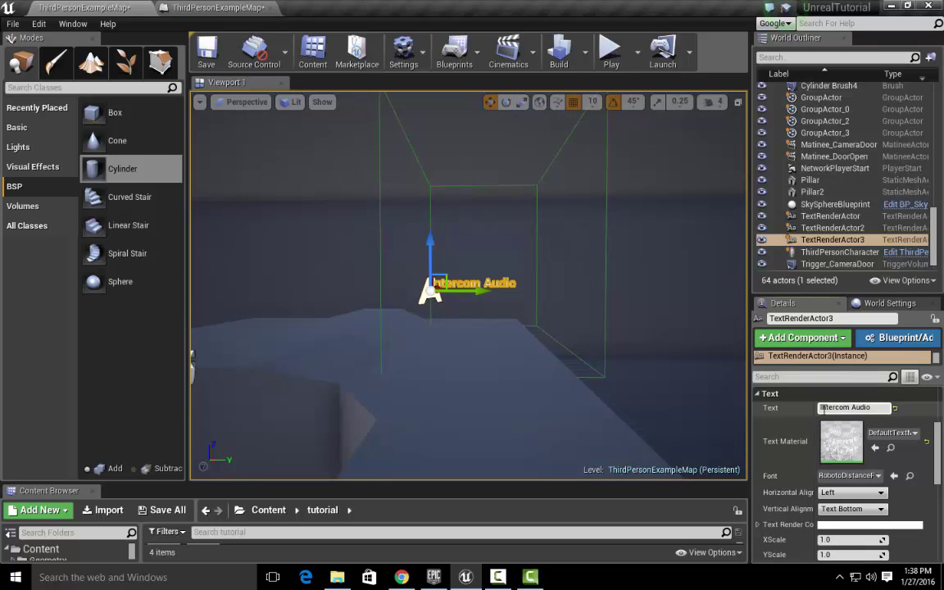
click(820, 408)
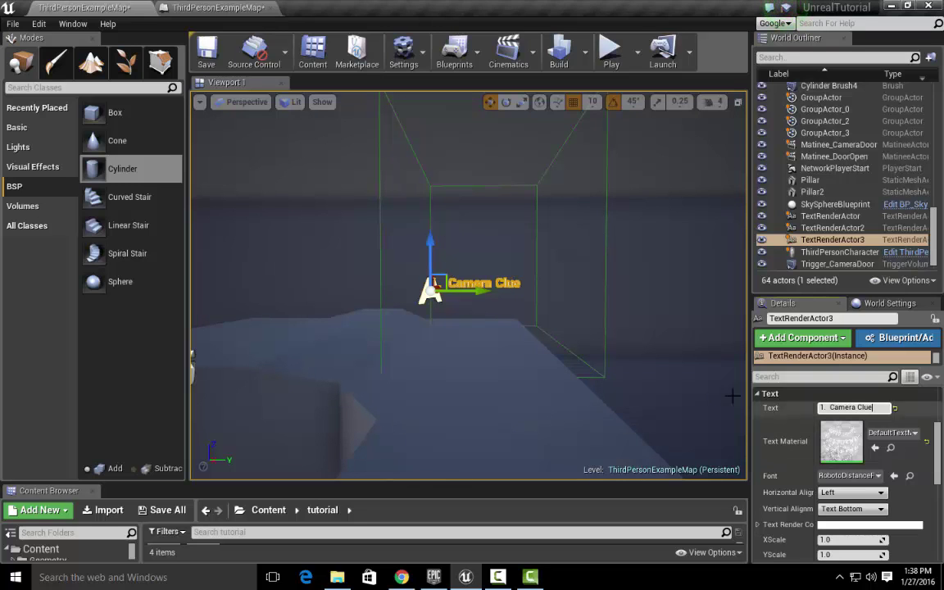
Step: Examine the Camera Clue text and its trigger volume on the platform from the stairs and several other angles
right_drag(674, 375, 610, 450)
key(s)
key(w)
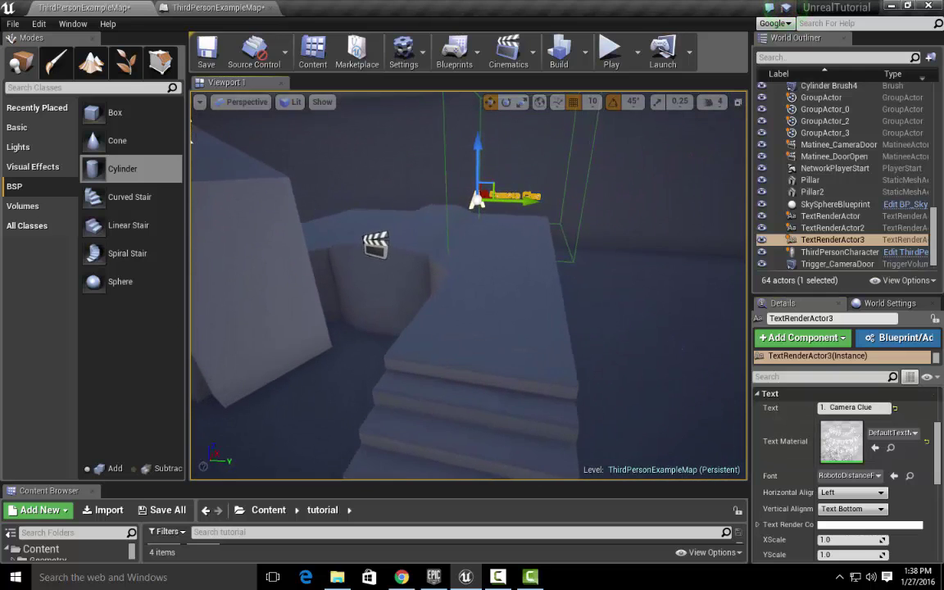
key(d)
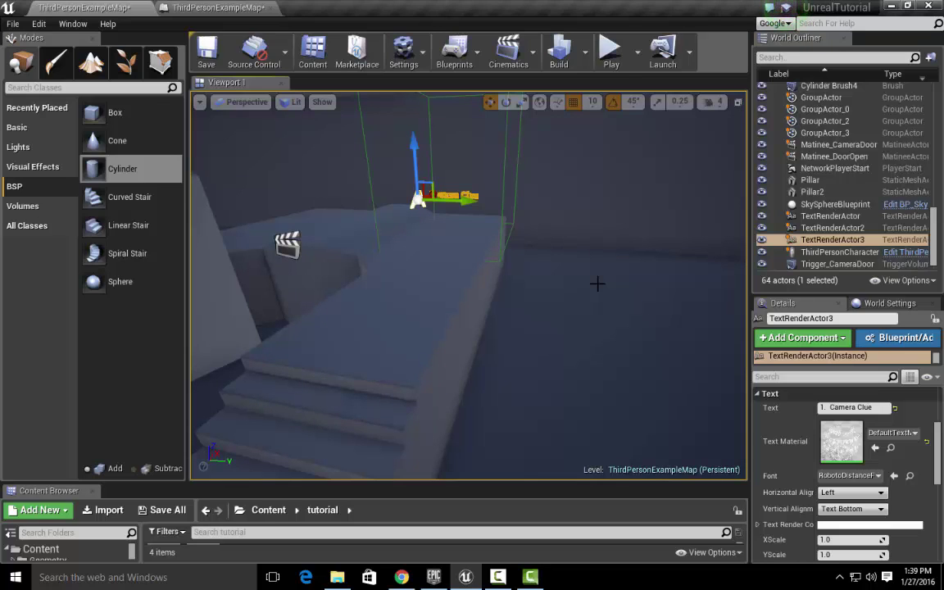
key(s)
right_drag(468, 285, 397, 286)
key(w)
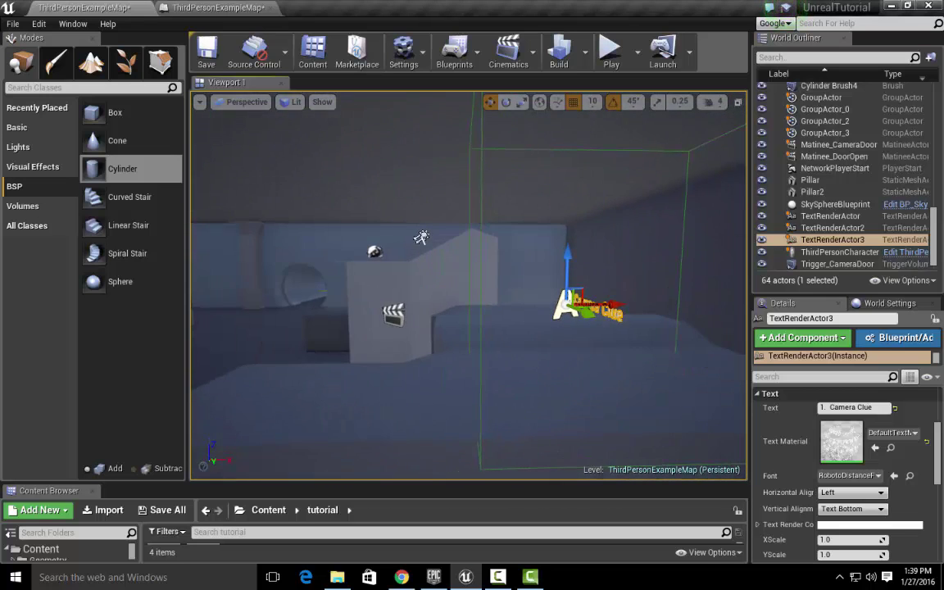
key(s)
key(s)
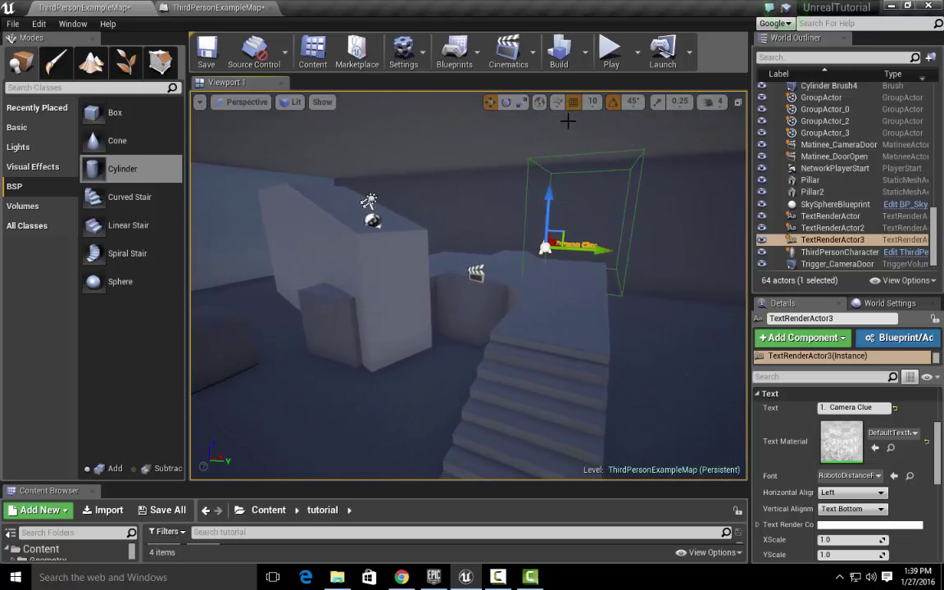
key(w)
right_drag(646, 269, 512, 349)
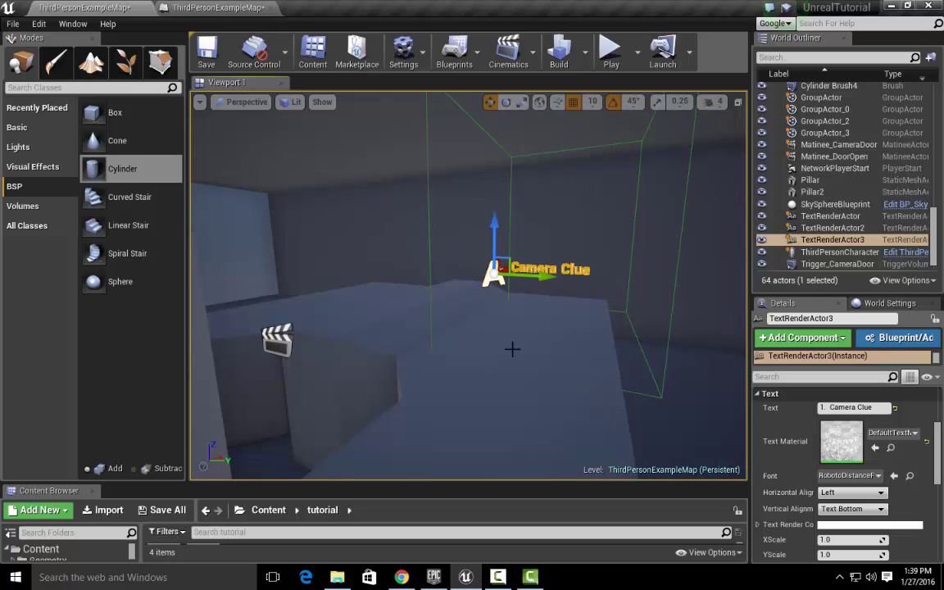
key(s)
right_drag(605, 268, 611, 280)
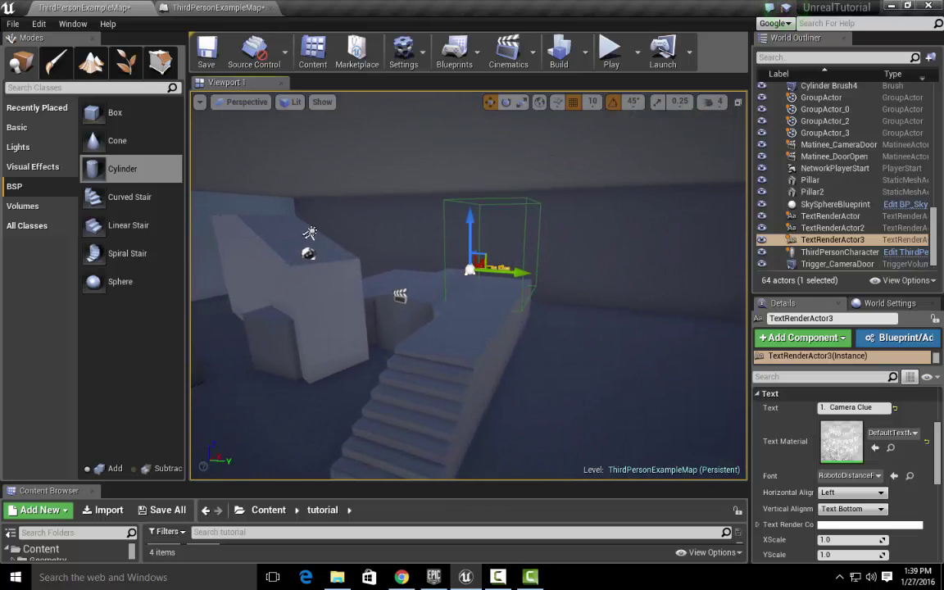
Step: Select the Trigger_CameraDoor volume around the Camera Clue text and open the Level Blueprint
click(527, 202)
key(w)
right_drag(587, 267, 610, 254)
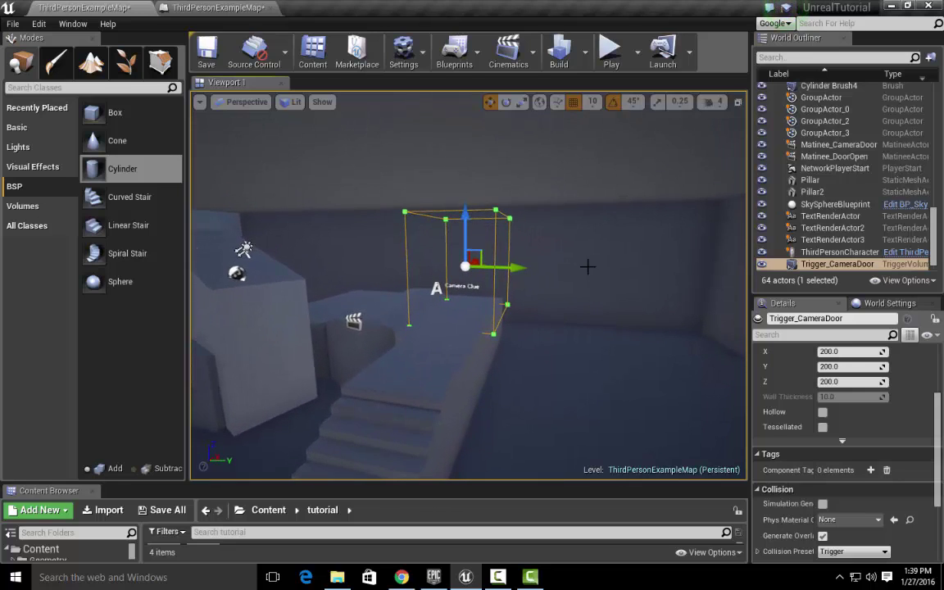
click(515, 56)
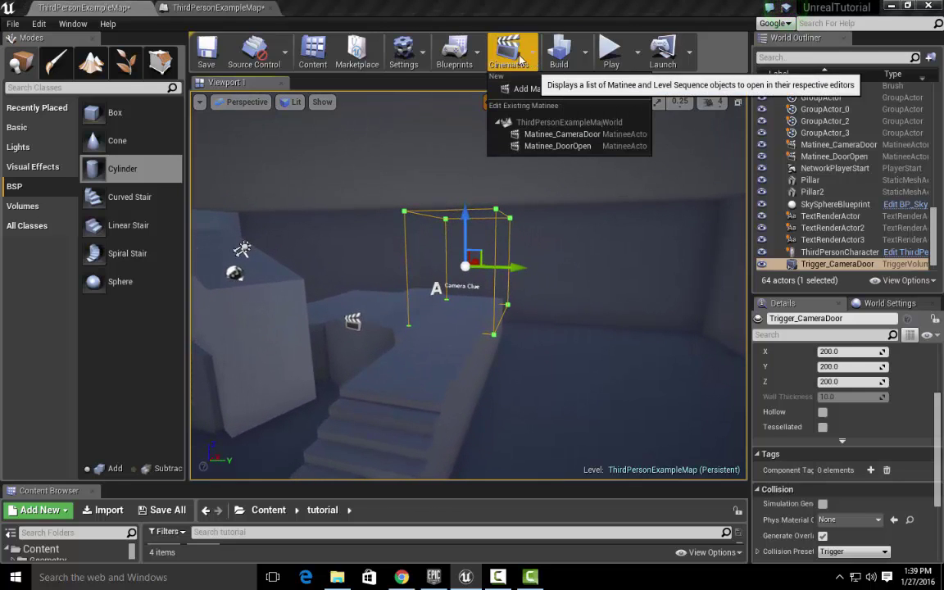
click(453, 56)
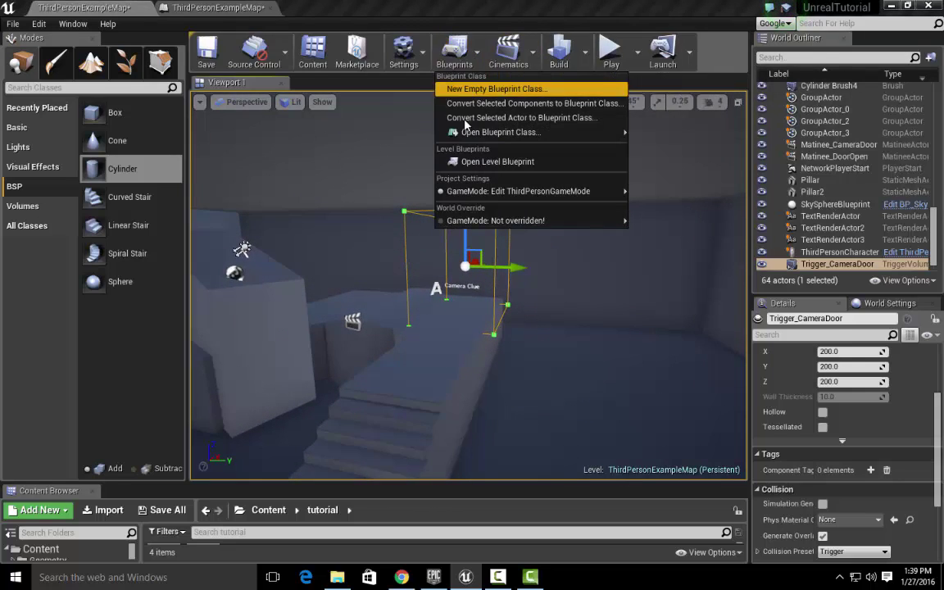
click(459, 162)
Step: Examine the overlap event chains for Trigger_DoorAnim, Trigger_CameraDoor and the unbound sound event in the Event Graph
scroll(492, 221, down, 1)
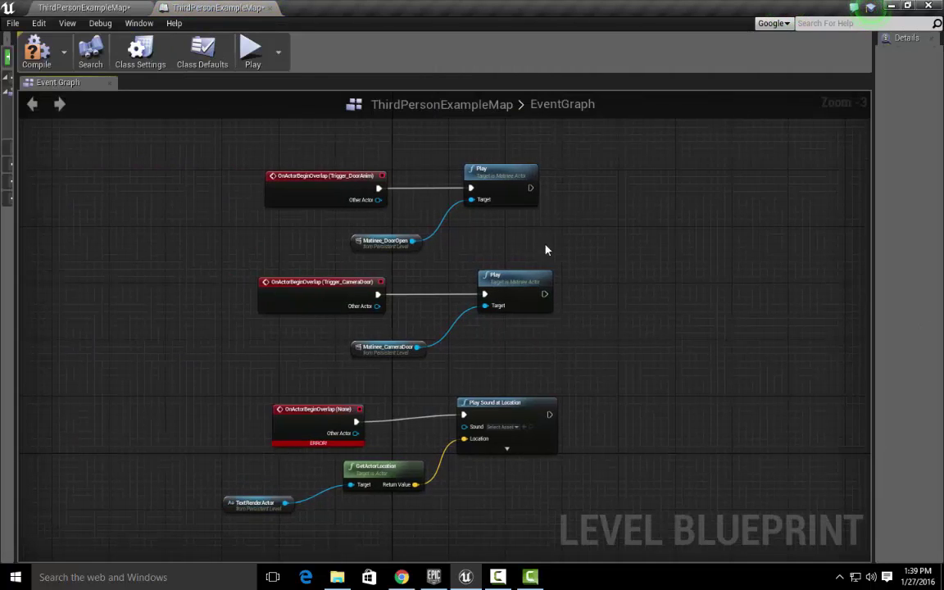
scroll(417, 221, up, 3)
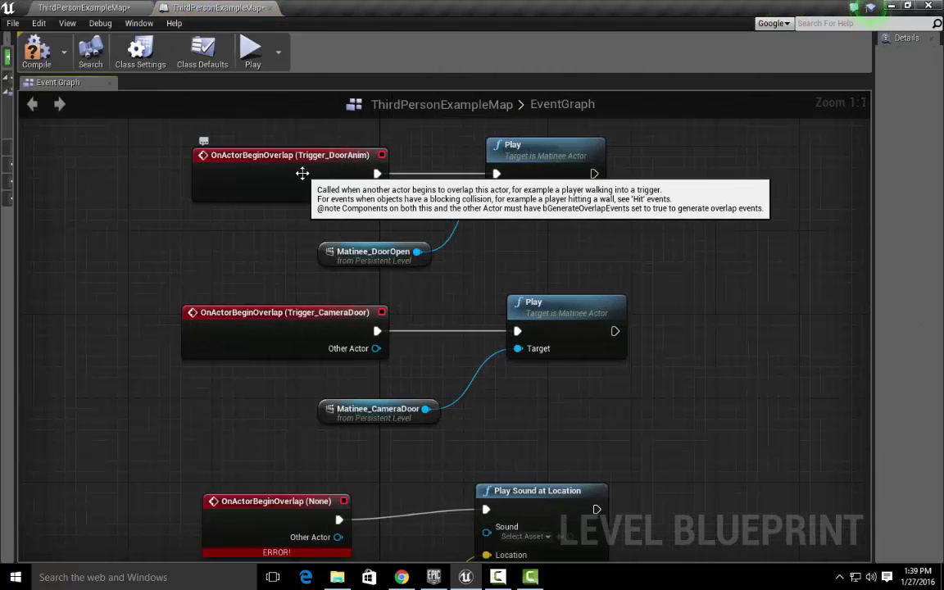
click(299, 322)
scroll(439, 274, down, 3)
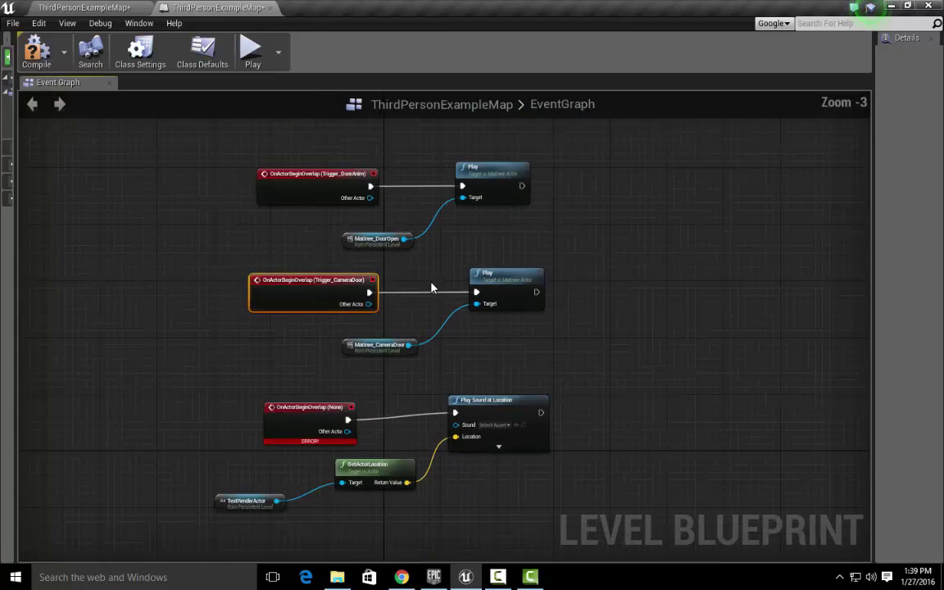
right_drag(646, 317, 691, 217)
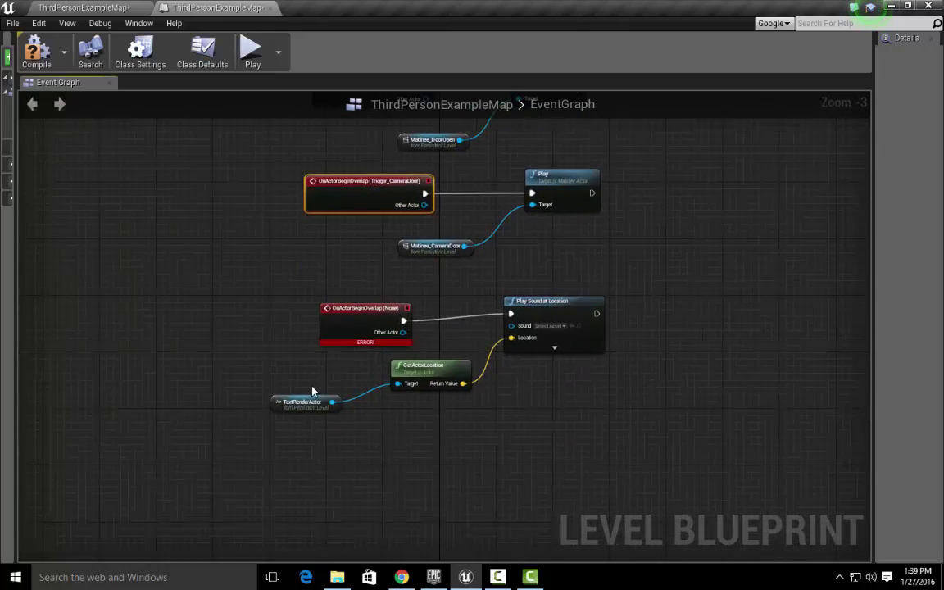
scroll(312, 392, up, 3)
Step: Compile the Level Blueprint and delete the OnActorBeginOverlap (None), Play Sound at Location, GetActorLocation and TextRenderActor nodes
click(375, 293)
right_drag(396, 346, 286, 408)
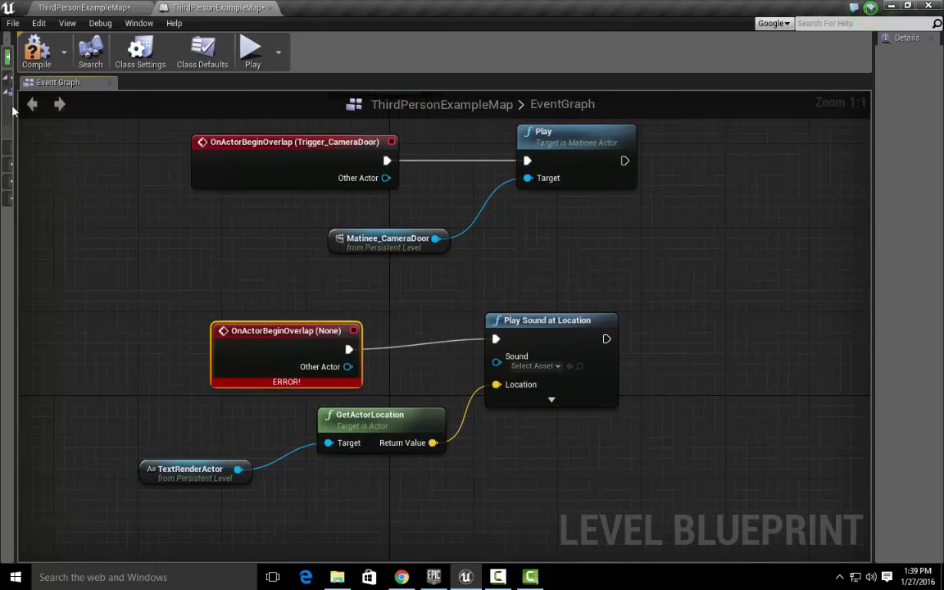
click(36, 51)
right_drag(459, 289, 413, 271)
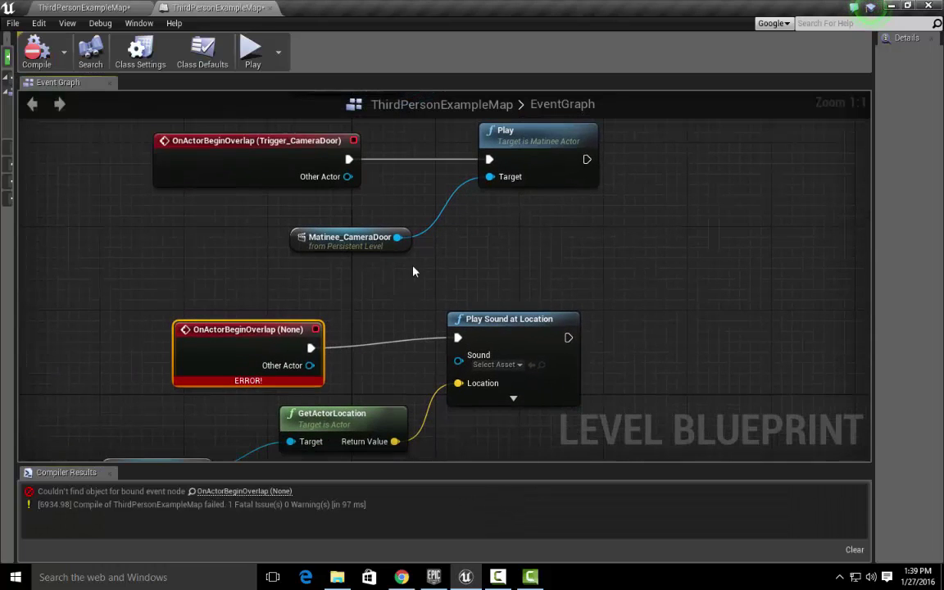
ctrl+click(494, 316)
ctrl+click(355, 411)
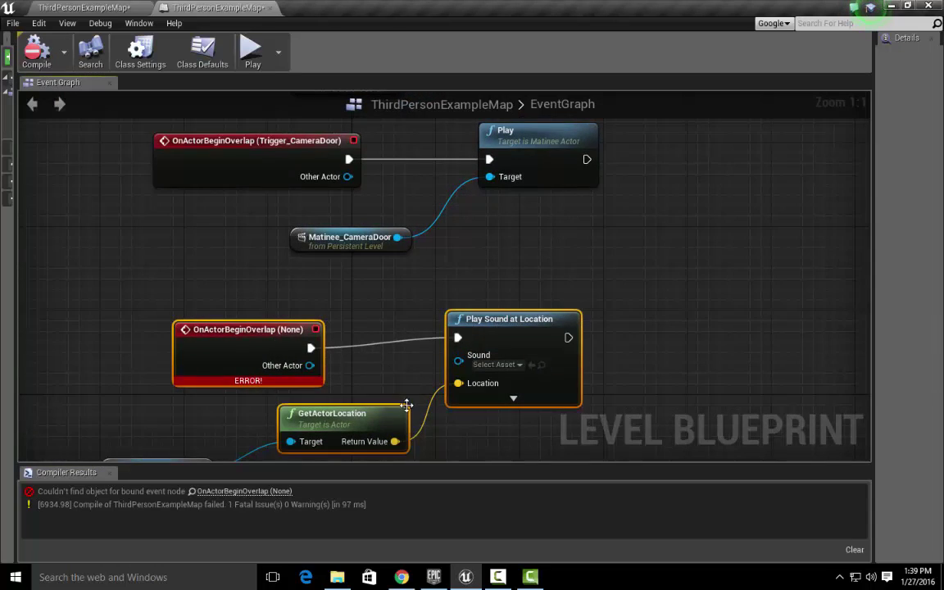
right_drag(406, 405, 449, 264)
ctrl+click(201, 330)
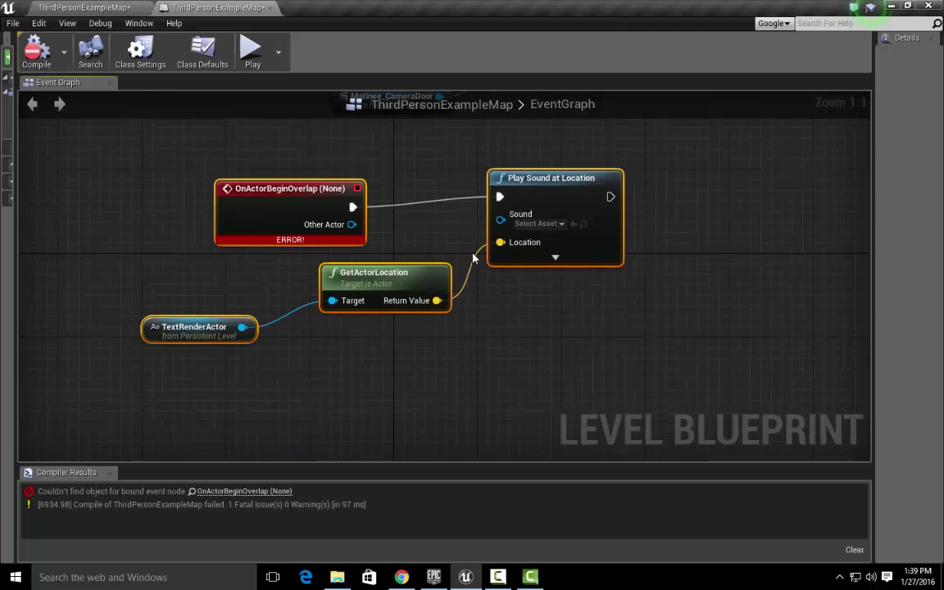
key(Delete)
Step: Review the Trigger_CameraDoor overlap event, its Play node and the Matinee_CameraDoor reference
right_drag(543, 144, 537, 377)
right_drag(552, 291, 440, 369)
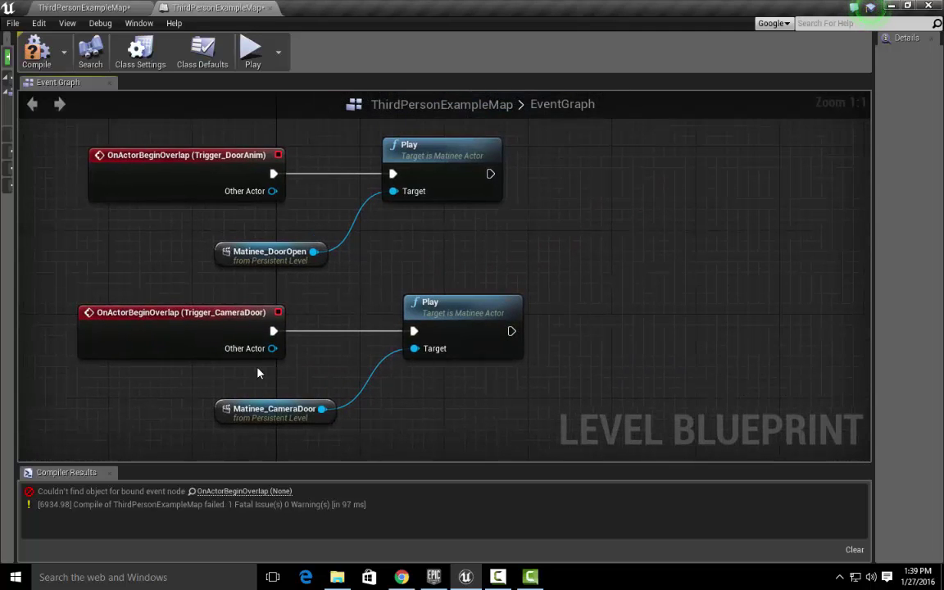
click(193, 316)
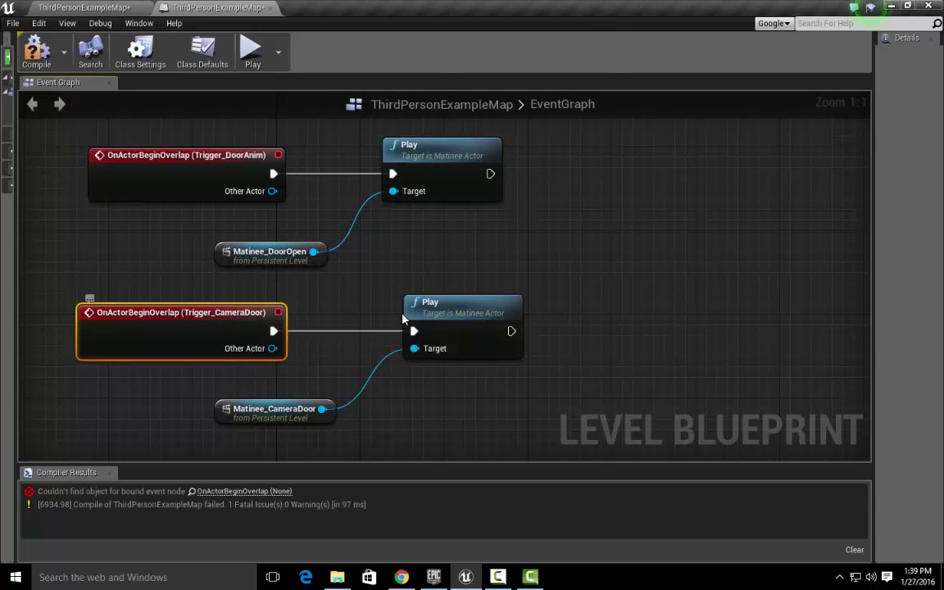
click(451, 307)
click(300, 410)
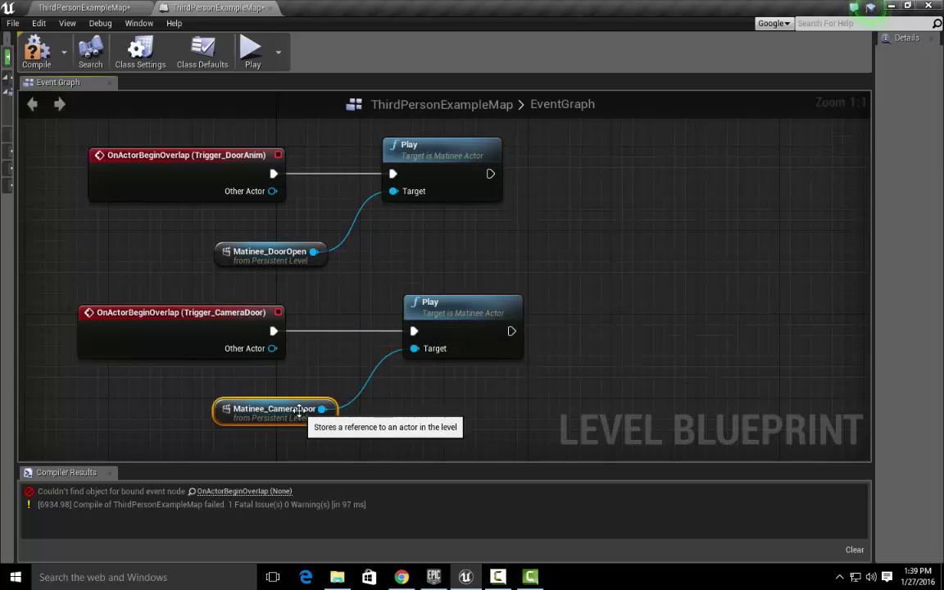
Step: Break the link from the Trigger_CameraDoor overlap event to its Play node and move Play and Matinee_CameraDoor well aside
right_click(274, 331)
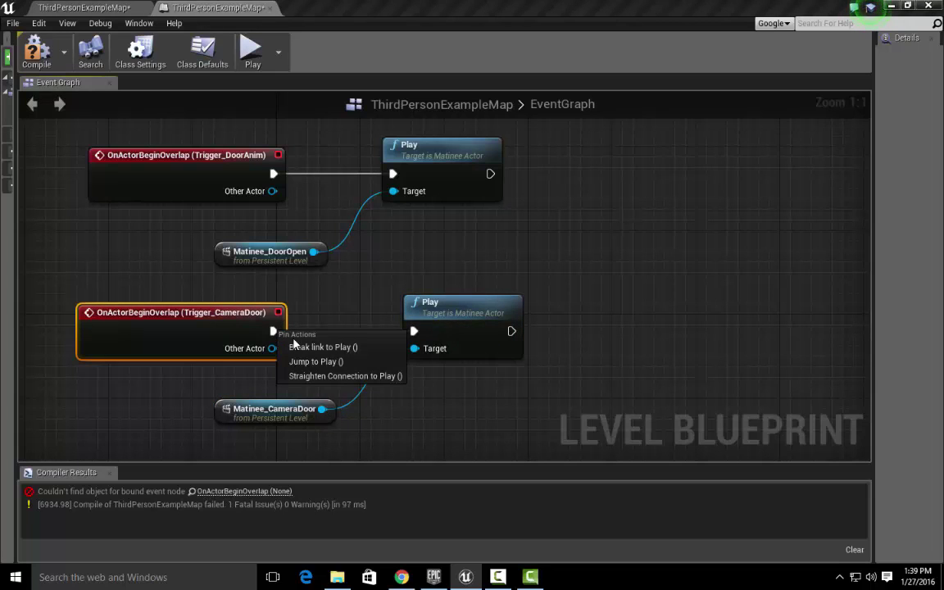
click(319, 344)
click(422, 324)
ctrl+click(291, 409)
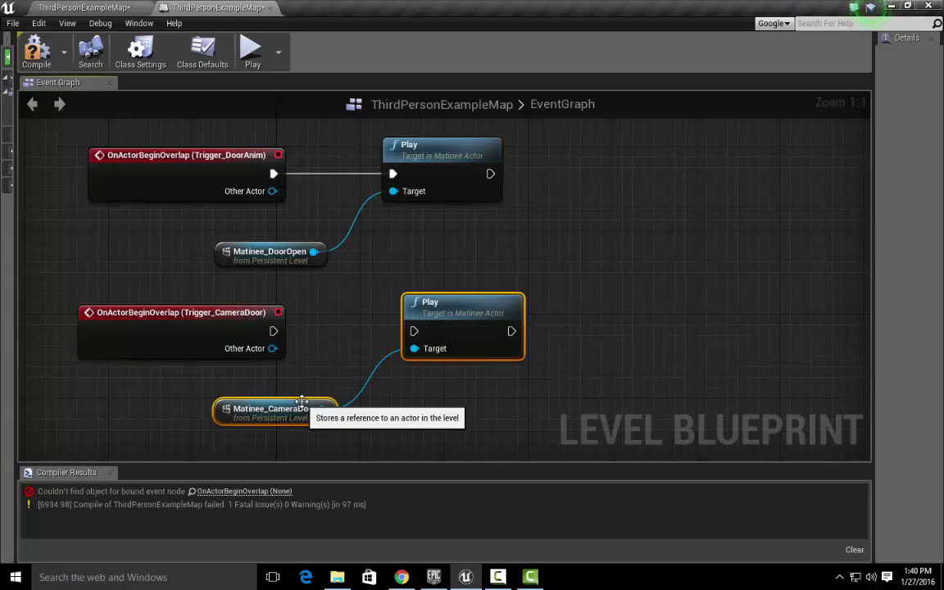
scroll(291, 408, down, 3)
drag(404, 340, 661, 342)
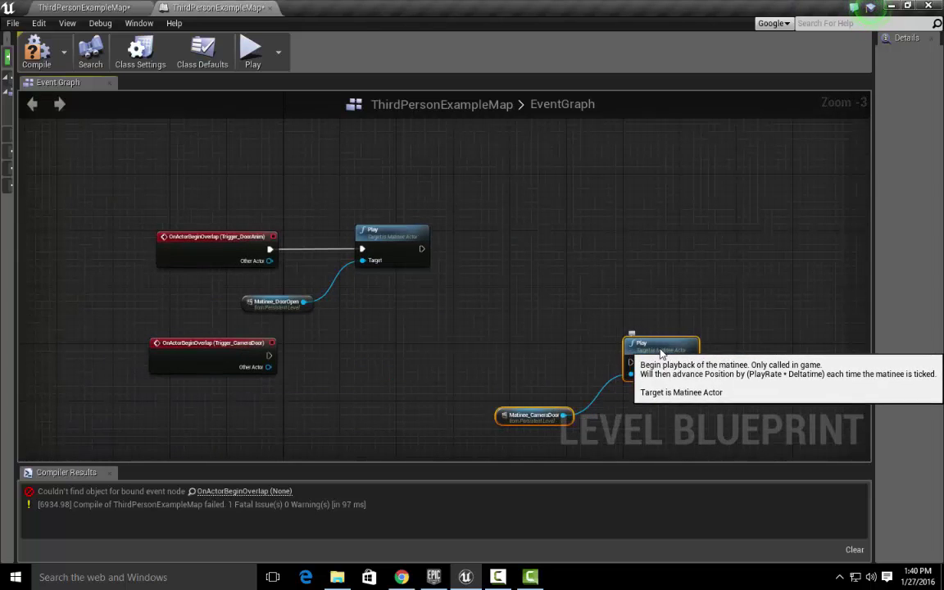
Step: Add a Play Sound at Location node fed by the Trigger_CameraDoor overlap event and align it with the event
scroll(375, 350, up, 2)
scroll(404, 359, up, 1)
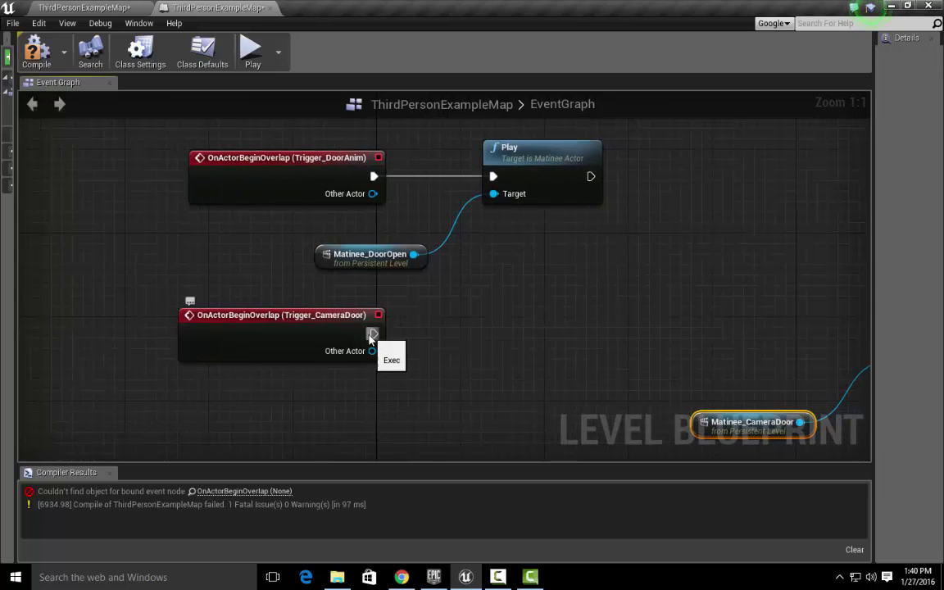
drag(374, 334, 473, 300)
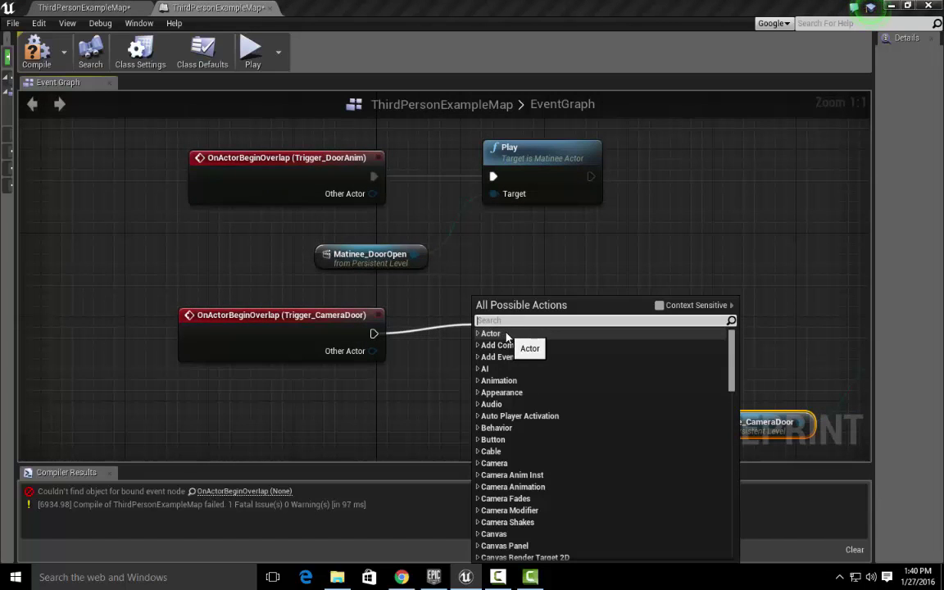
text(play sound)
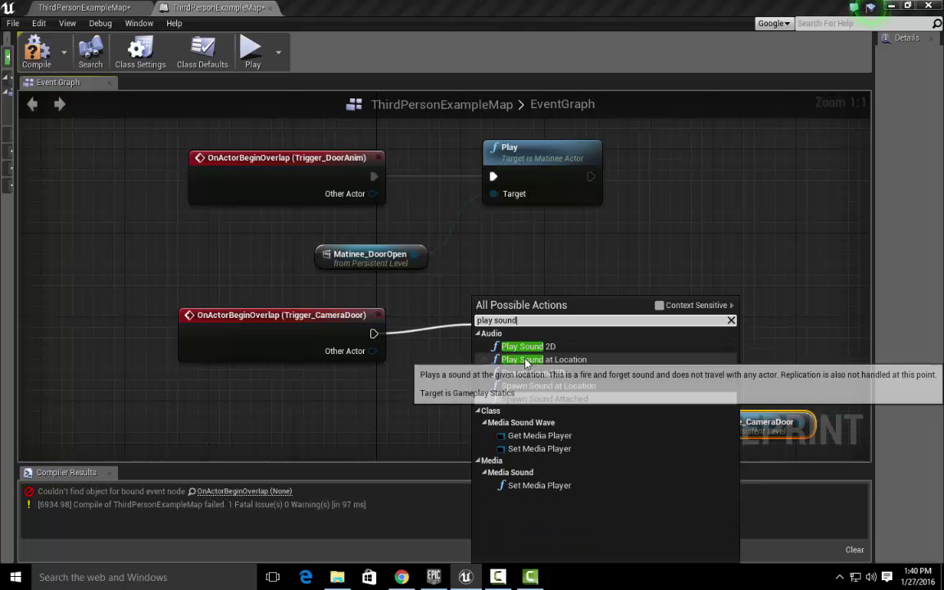
click(544, 359)
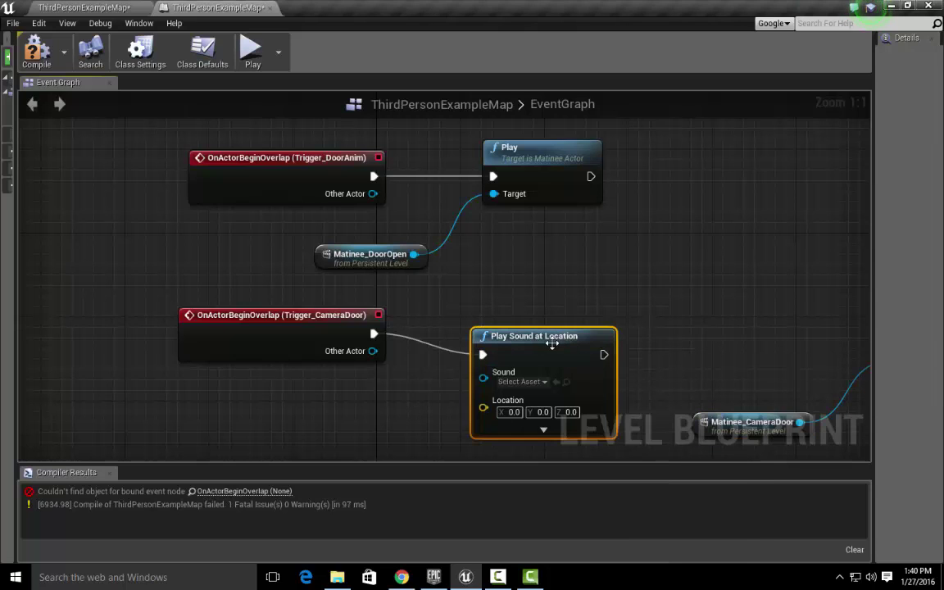
drag(561, 360, 550, 339)
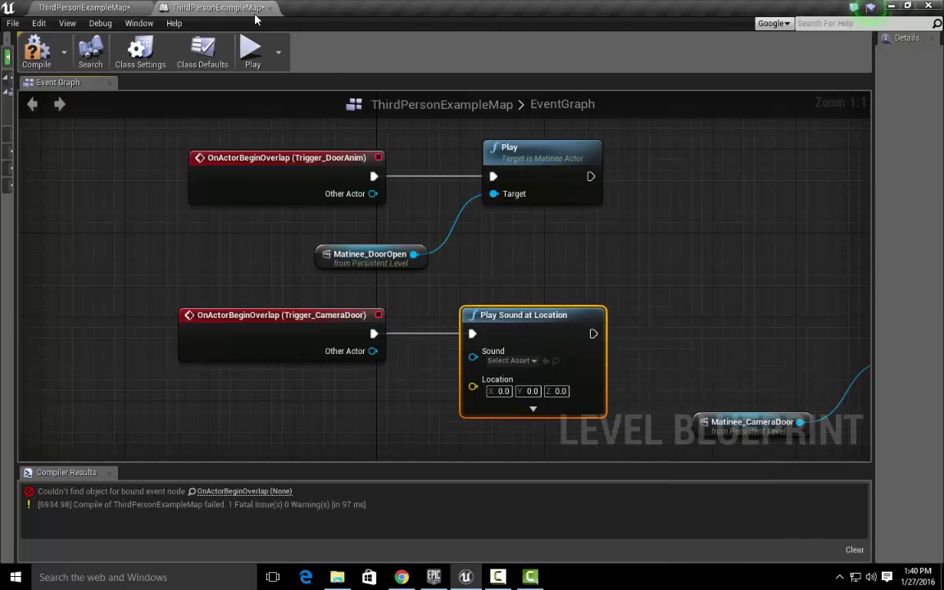
Step: Return to the level editor, create a folder named AudioAssets inside the tutorial content folder, and open it
click(99, 8)
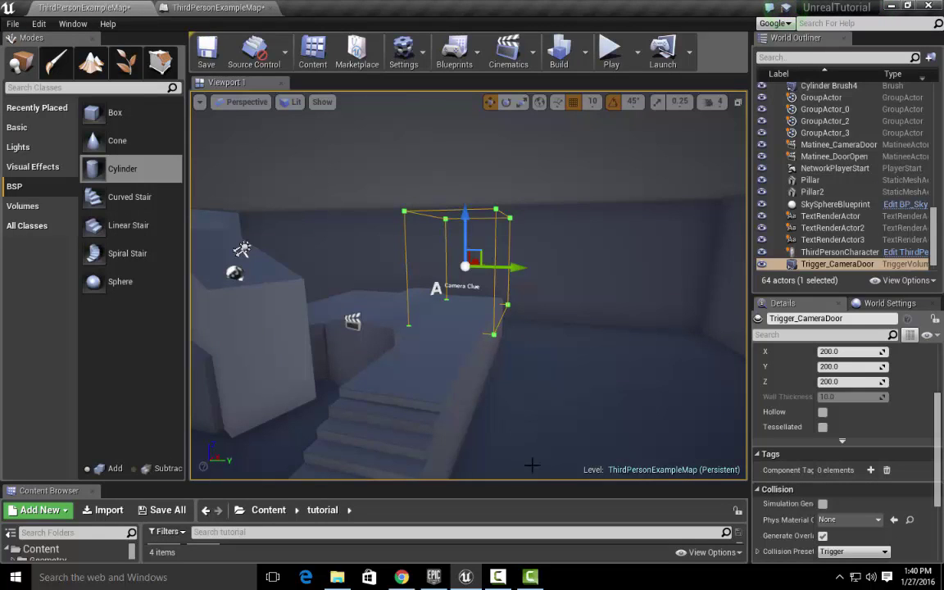
drag(535, 485, 543, 295)
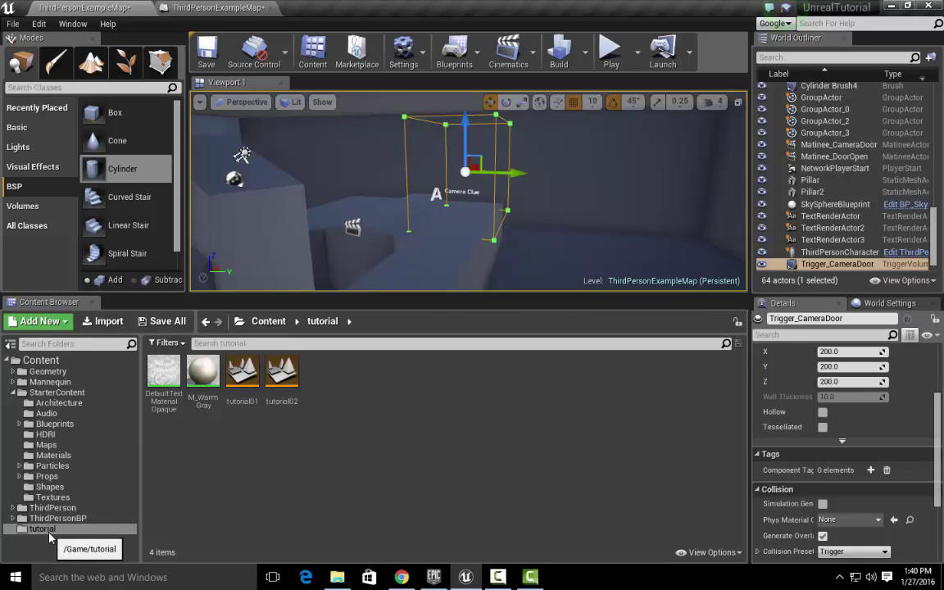
right_click(229, 430)
click(269, 300)
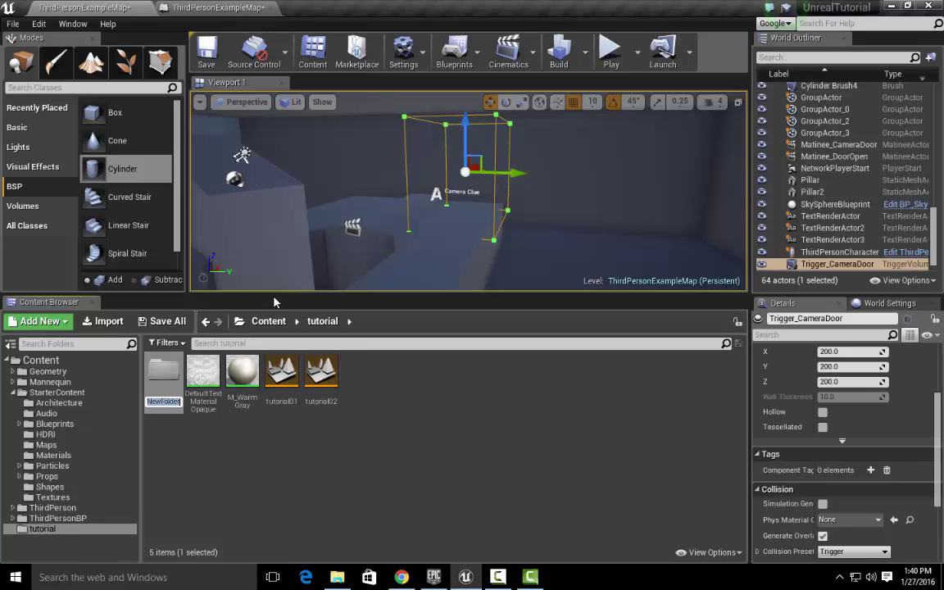
text(AudioAssets)
key(Return)
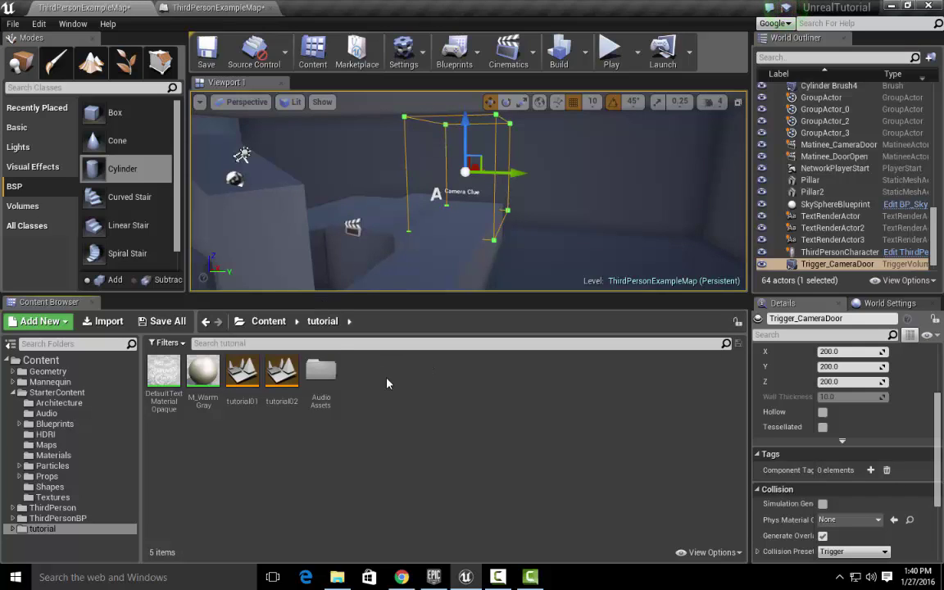
double_click(322, 375)
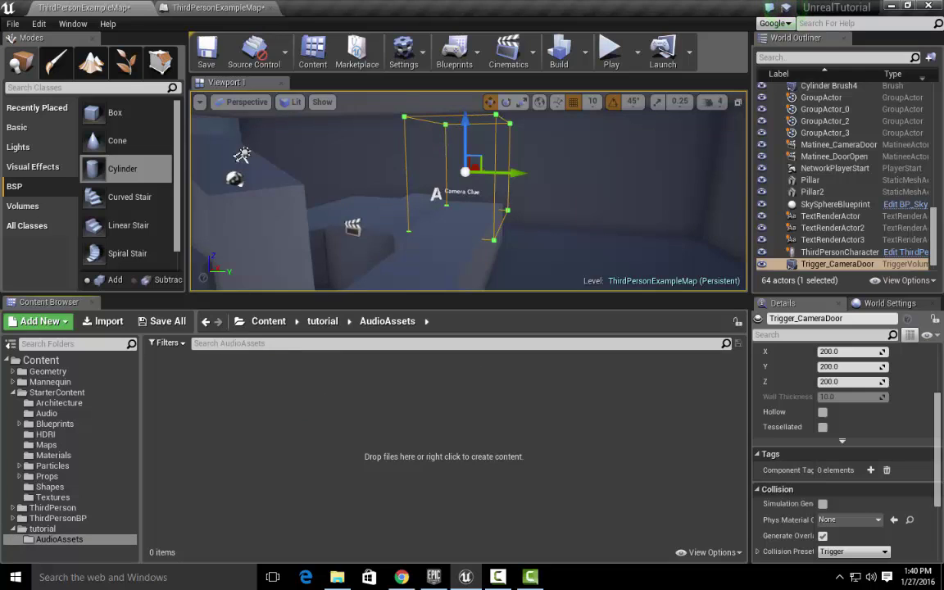
Step: Import Woosh.wav from the sounds folder in File Explorer into the AudioAssets folder
drag(943, 108, 459, 69)
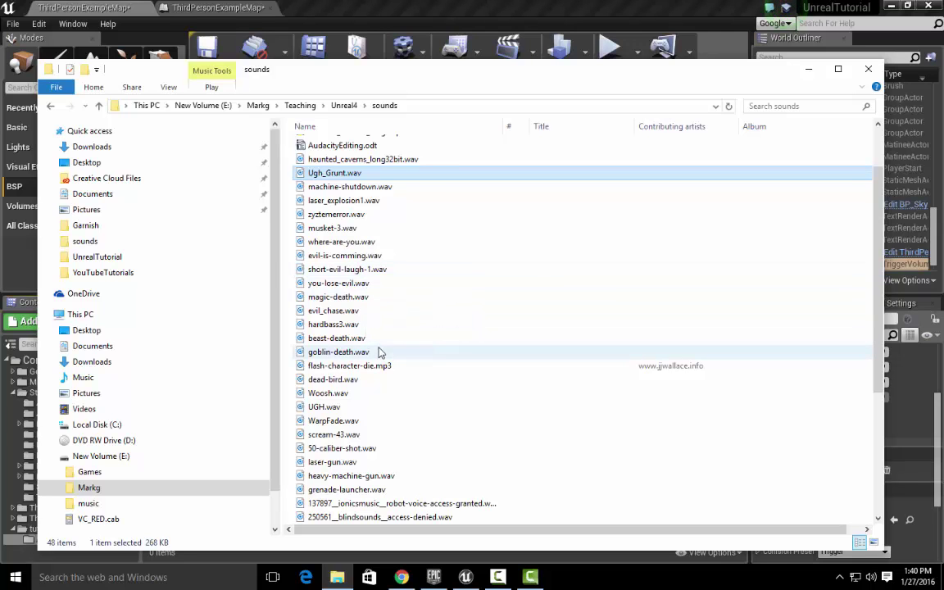
drag(405, 74, 478, 52)
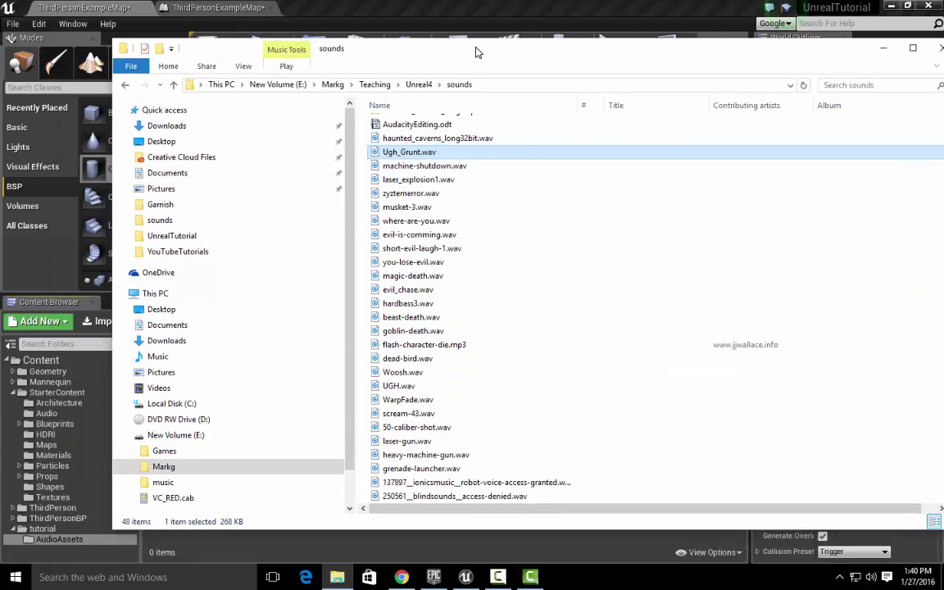
click(407, 373)
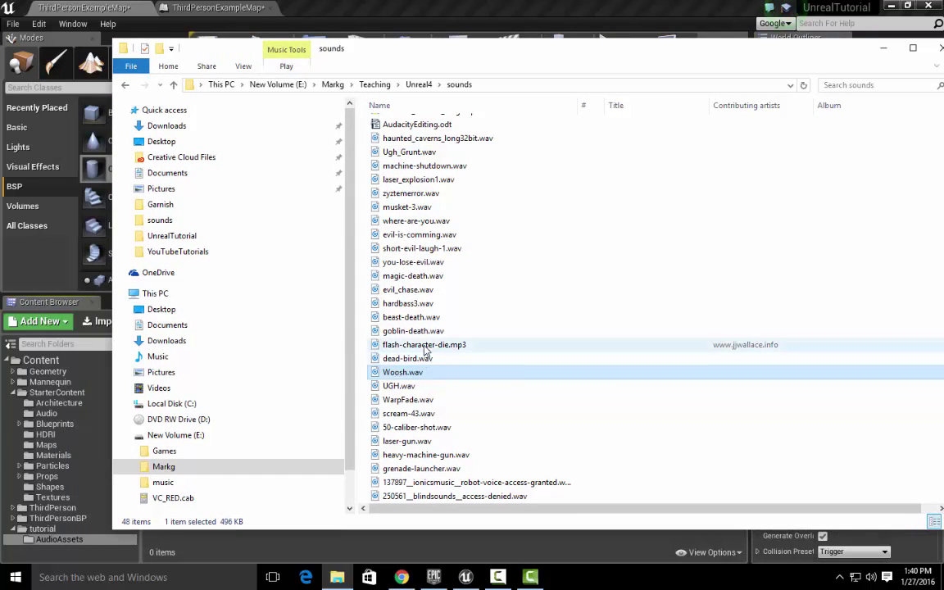
drag(492, 55, 894, 50)
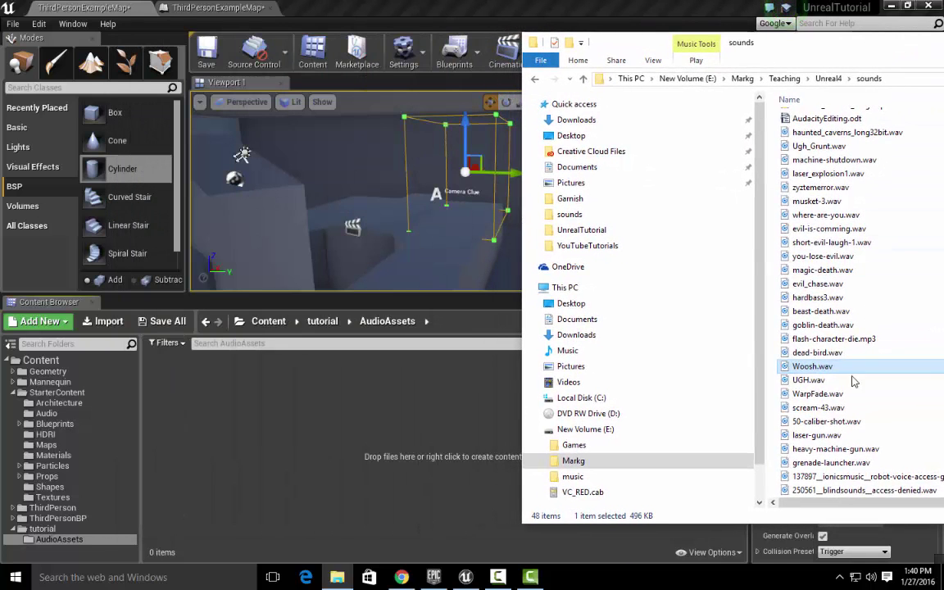
drag(812, 366, 280, 440)
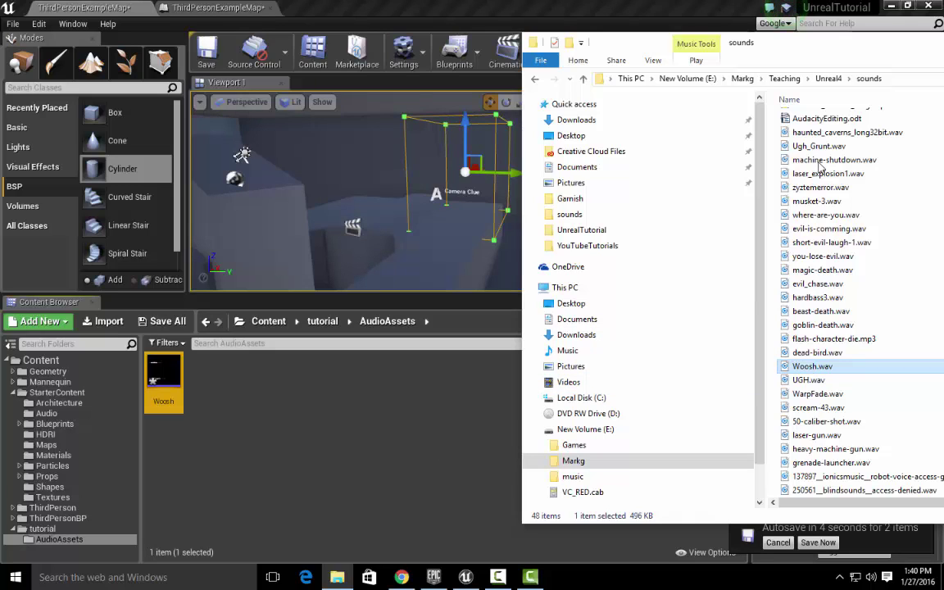
Step: Import the 250561__blindsounds__access-denied and 137897__ionicsmusic__robot-voice-access-granted sound files into AudioAssets
drag(742, 47, 621, 34)
click(696, 391)
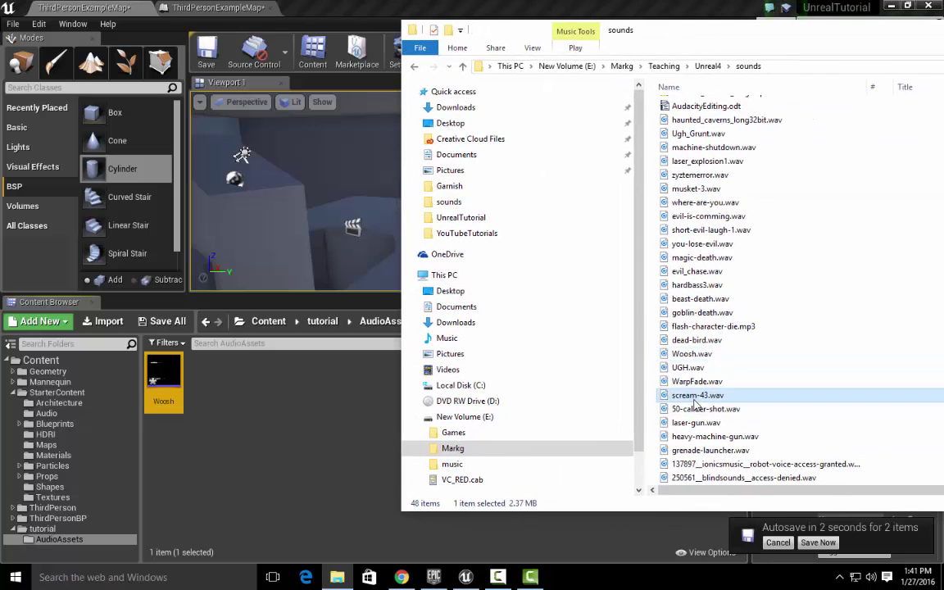
scroll(695, 402, down, 1)
scroll(694, 402, down, 1)
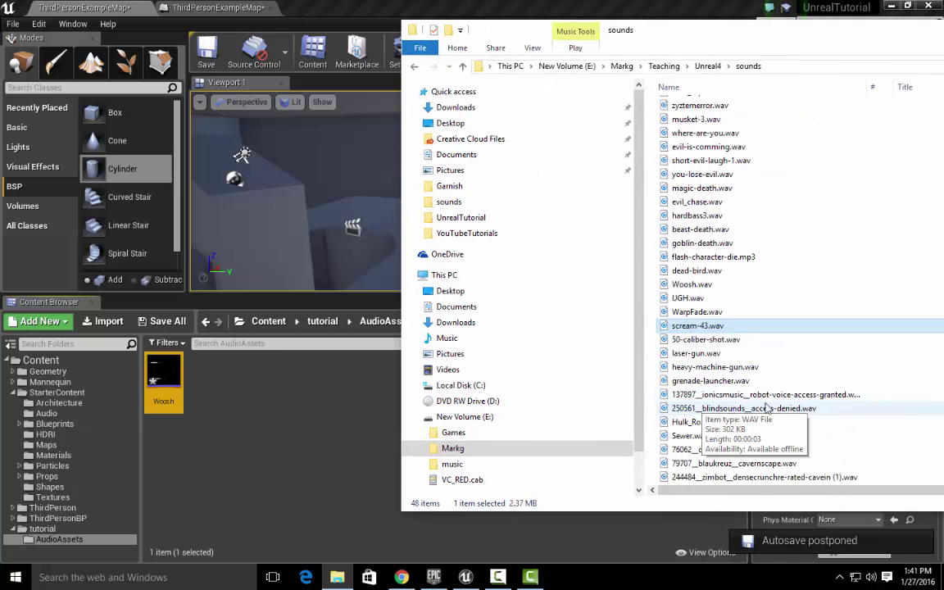
click(783, 396)
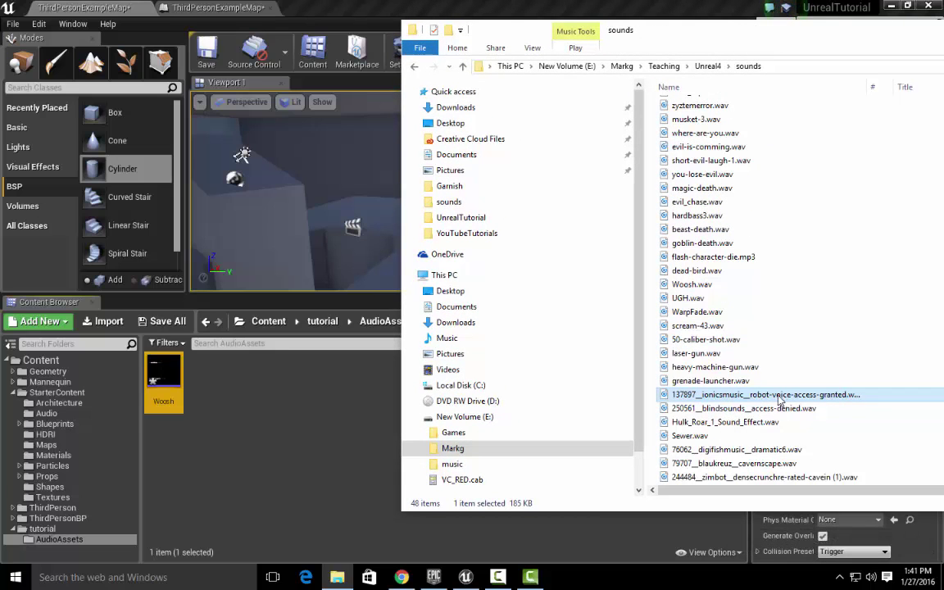
click(756, 403)
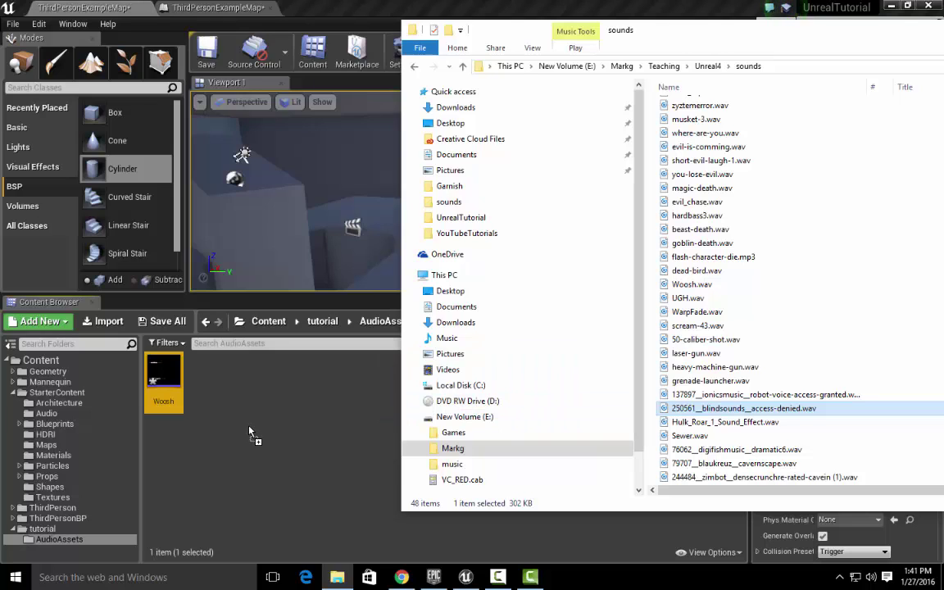
drag(250, 431, 253, 431)
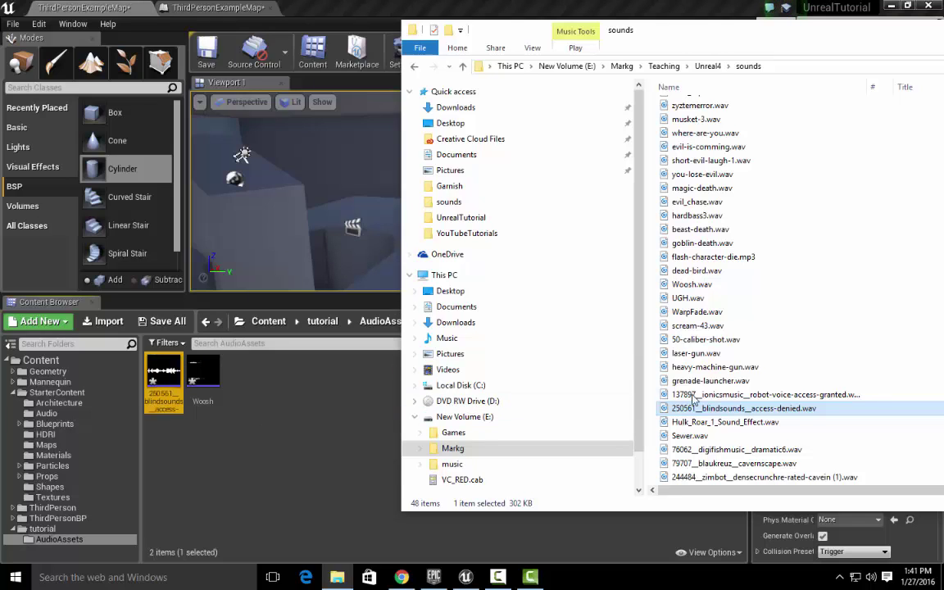
click(794, 397)
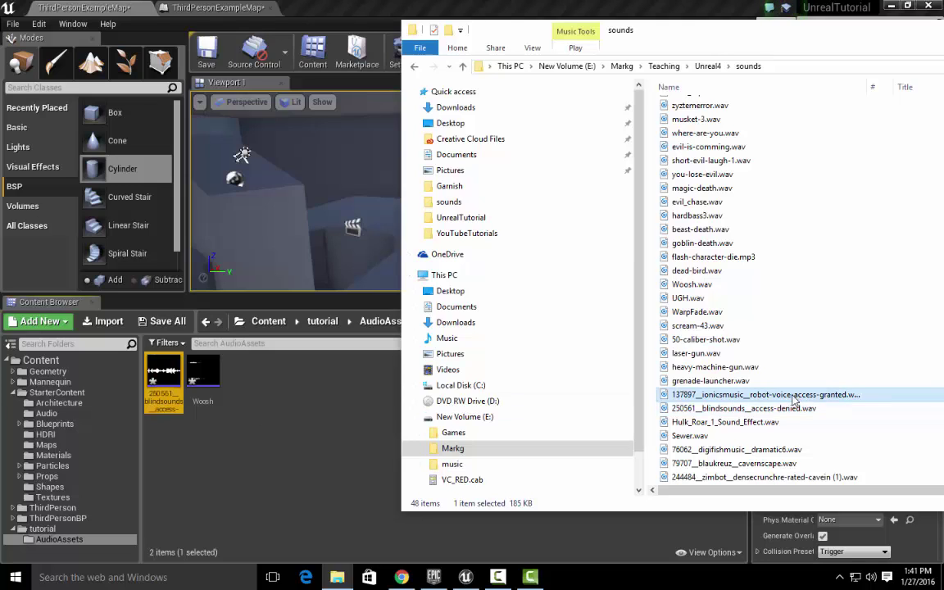
drag(794, 397, 315, 420)
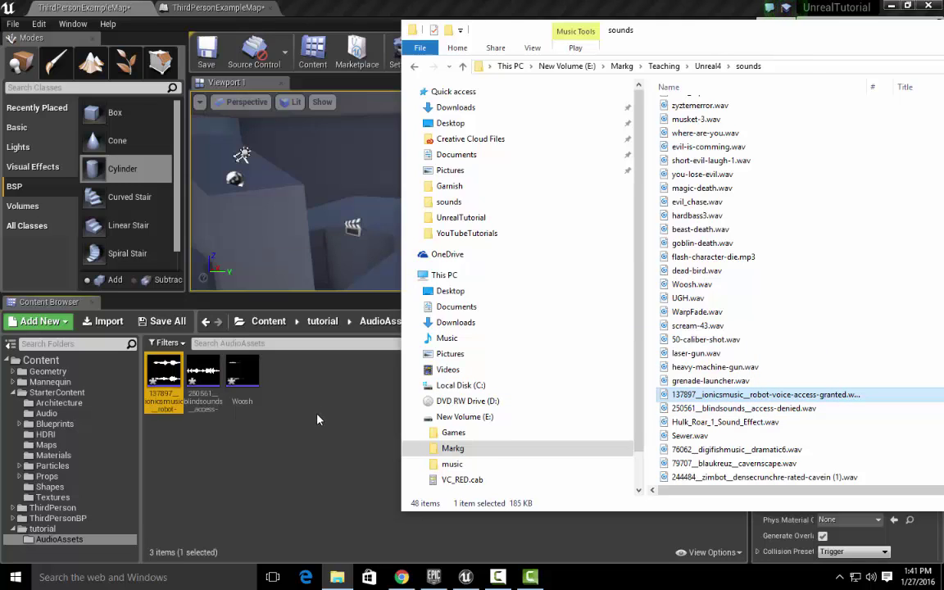
Step: Import 185618__maty-rs__pickupkey.wav from the sounds folder into AudioAssets
click(739, 427)
scroll(750, 443, down, 3)
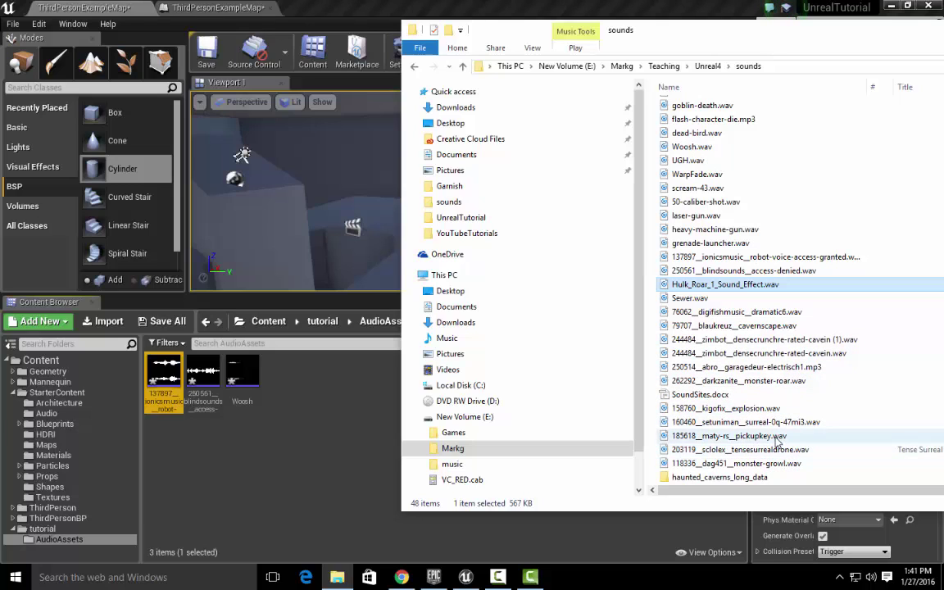
click(747, 437)
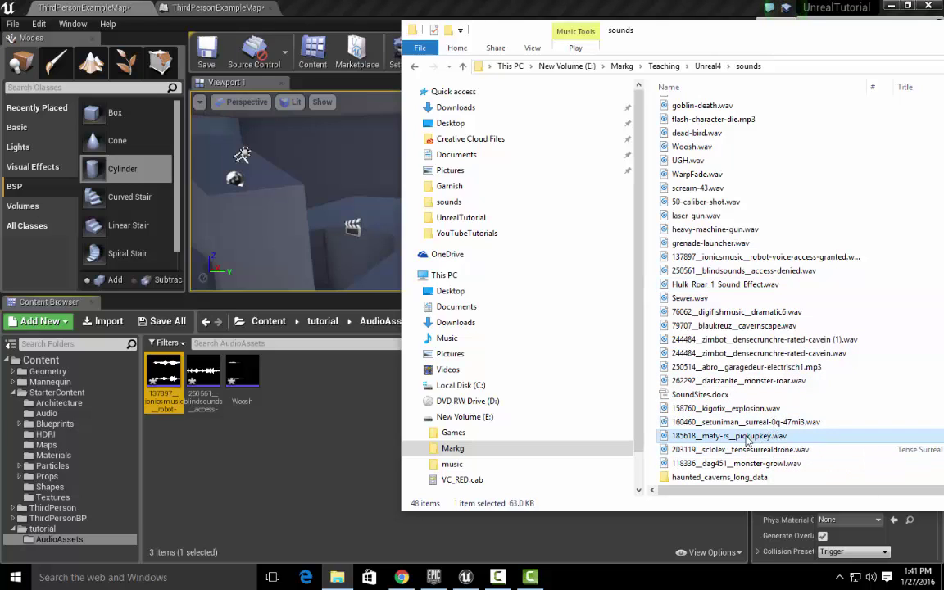
drag(747, 439, 331, 442)
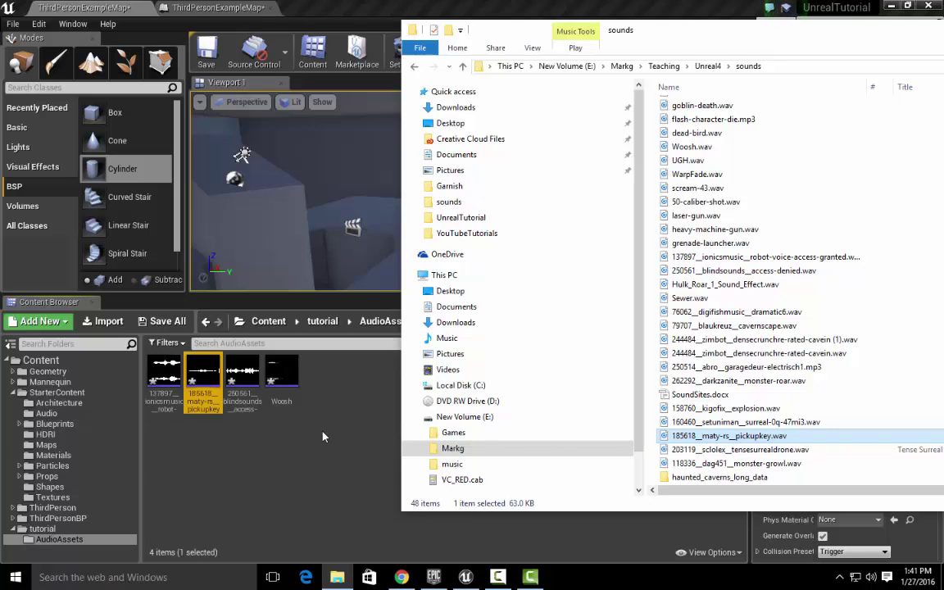
Step: Look through the remaining files in the sounds folder, and return to the level editor to select the Woosh asset in AudioAssets
scroll(799, 402, up, 3)
scroll(799, 399, up, 2)
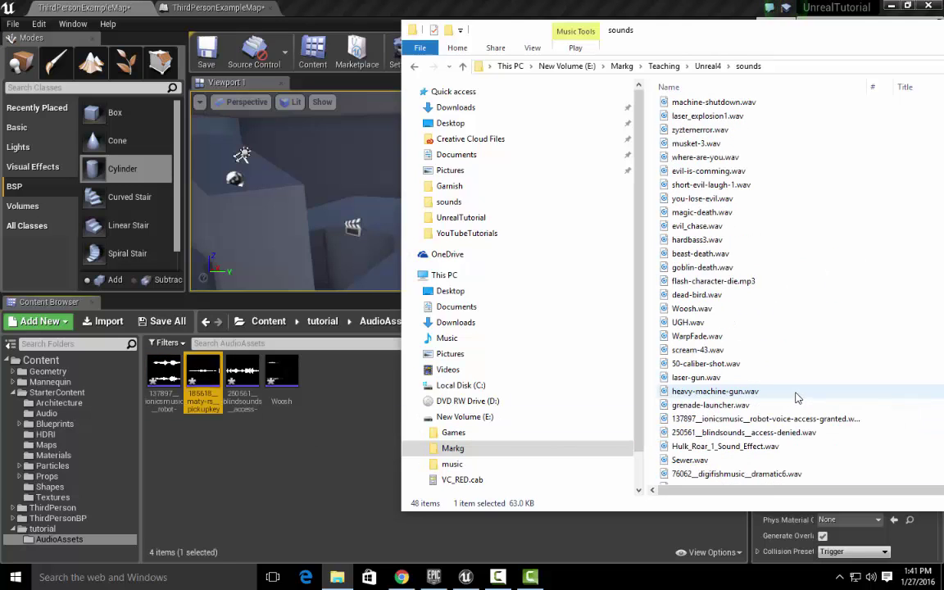
scroll(791, 393, up, 2)
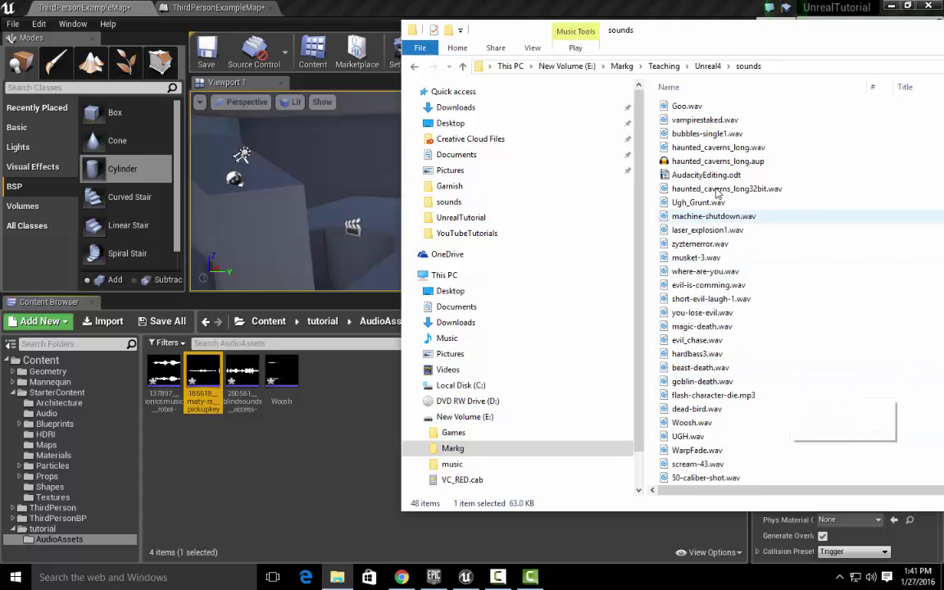
click(703, 162)
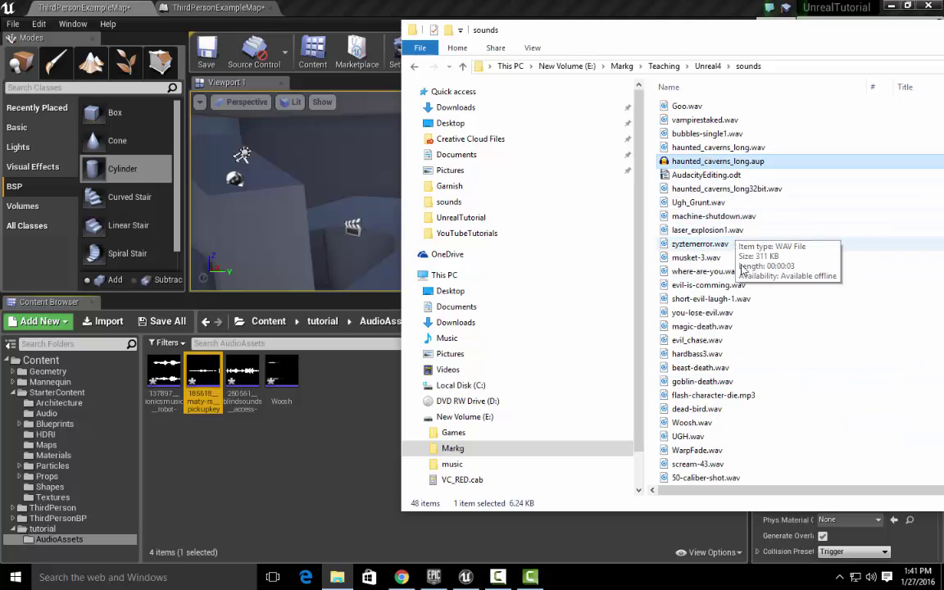
scroll(737, 325, down, 1)
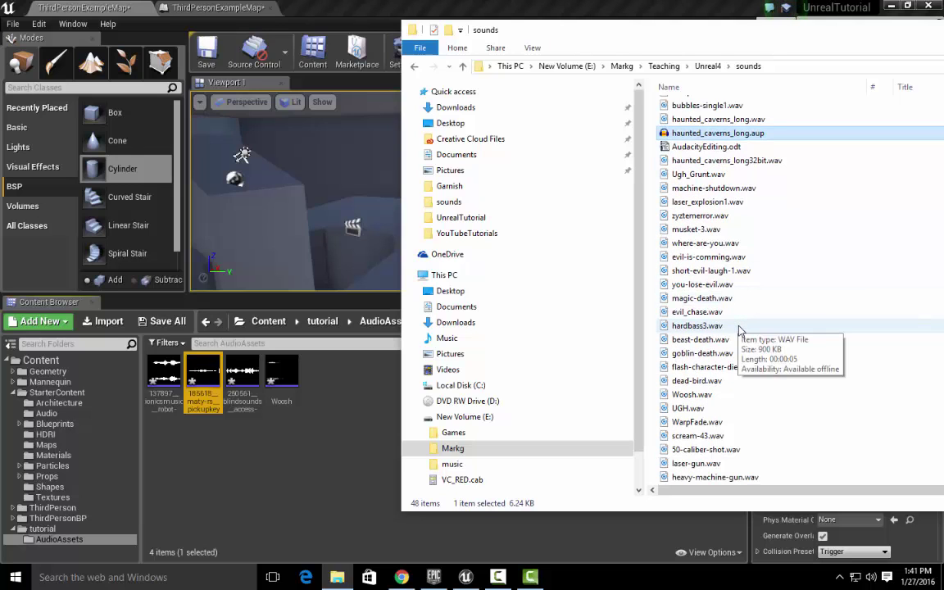
drag(635, 36, 943, 66)
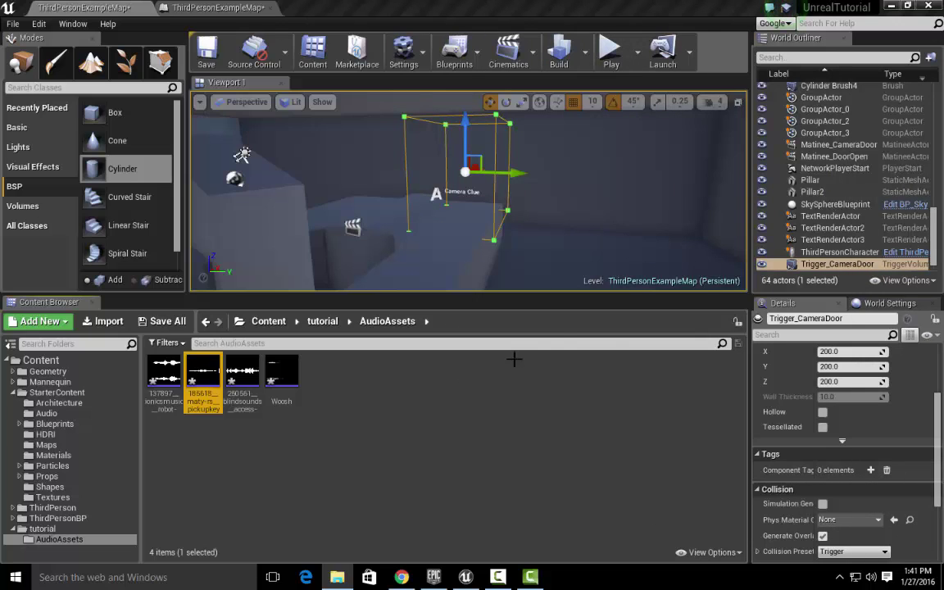
click(273, 384)
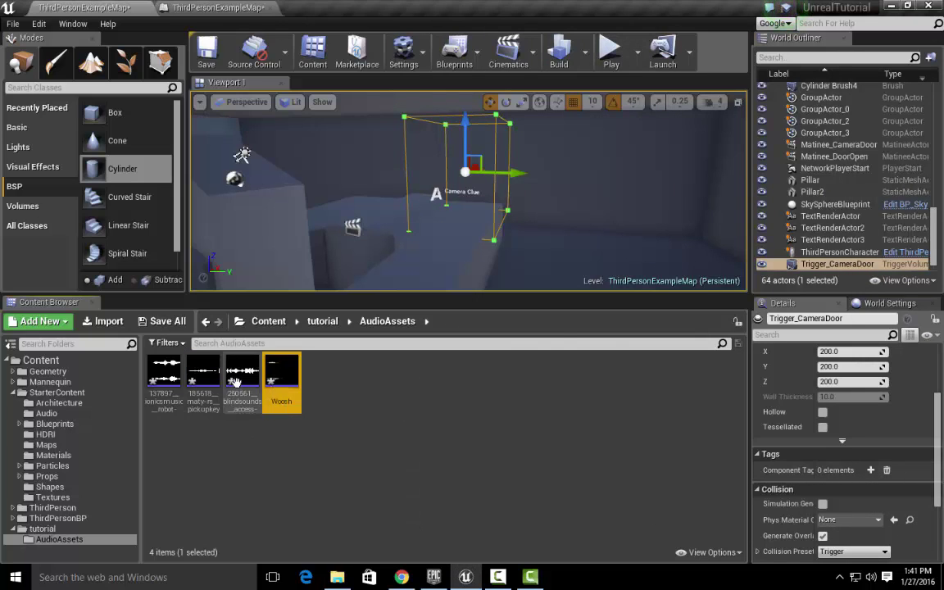
mouse_move(164, 404)
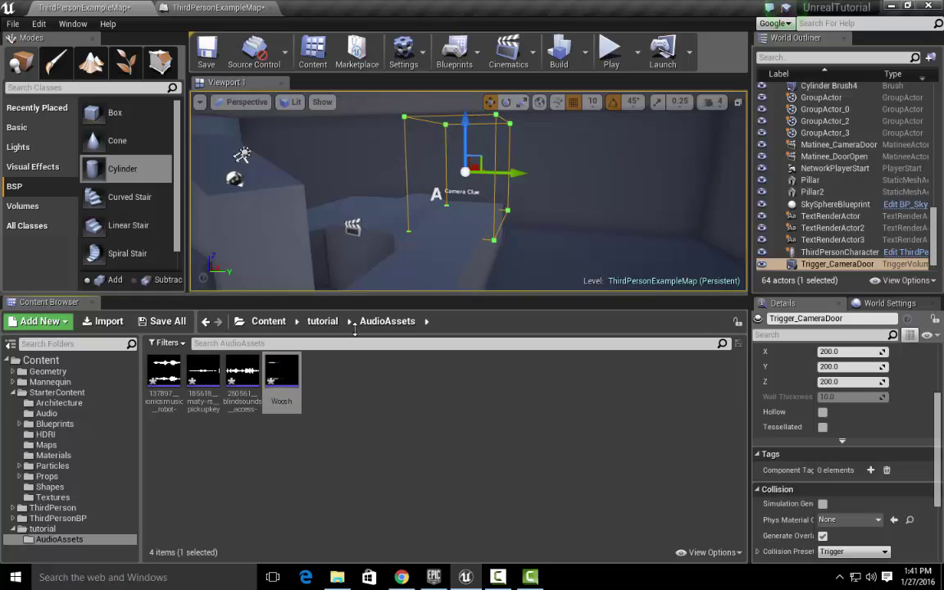
Step: Enlarge the viewport by shrinking the Content Browser, and review the Play Sound at Location node in the Level Blueprint
drag(354, 326, 354, 401)
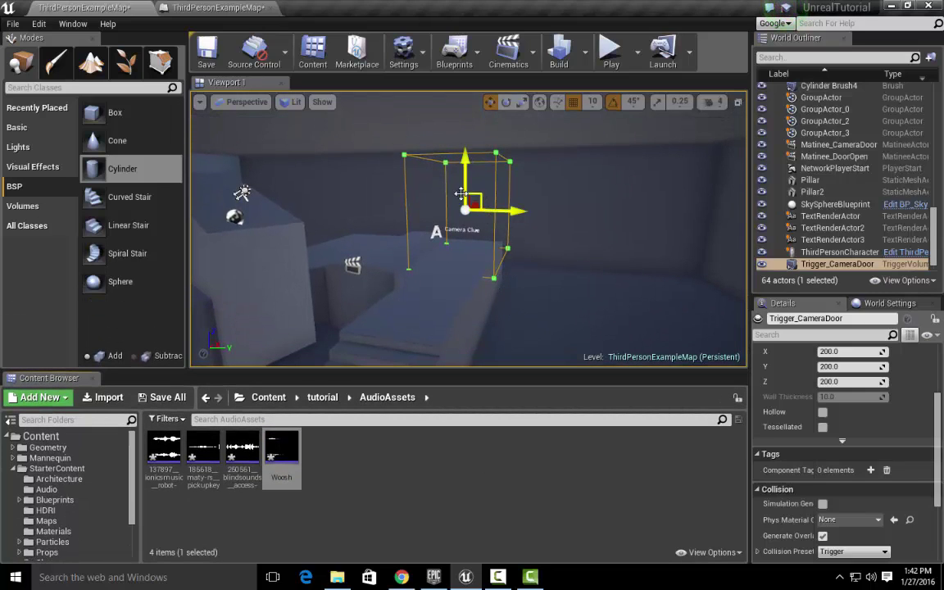
scroll(518, 208, up, 10)
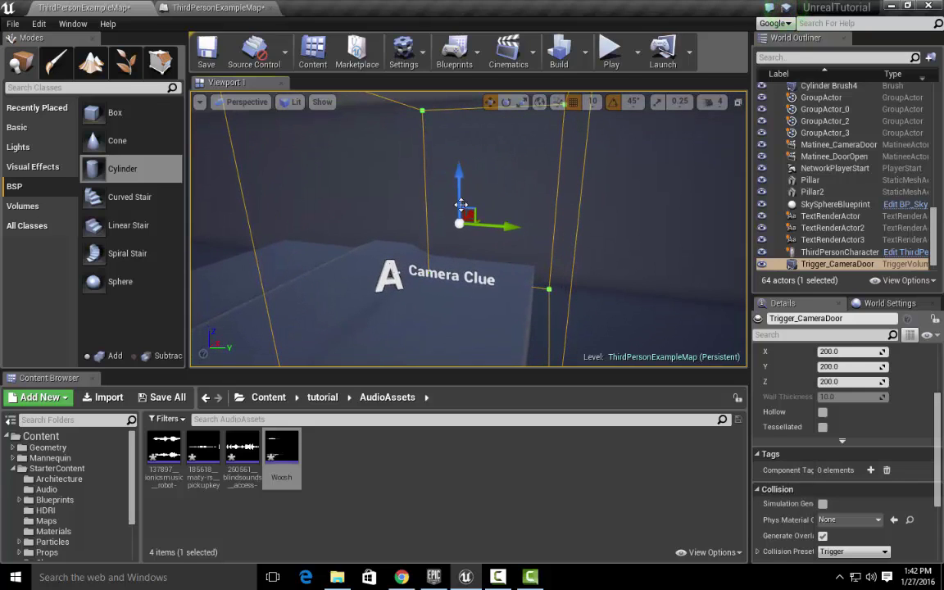
click(214, 8)
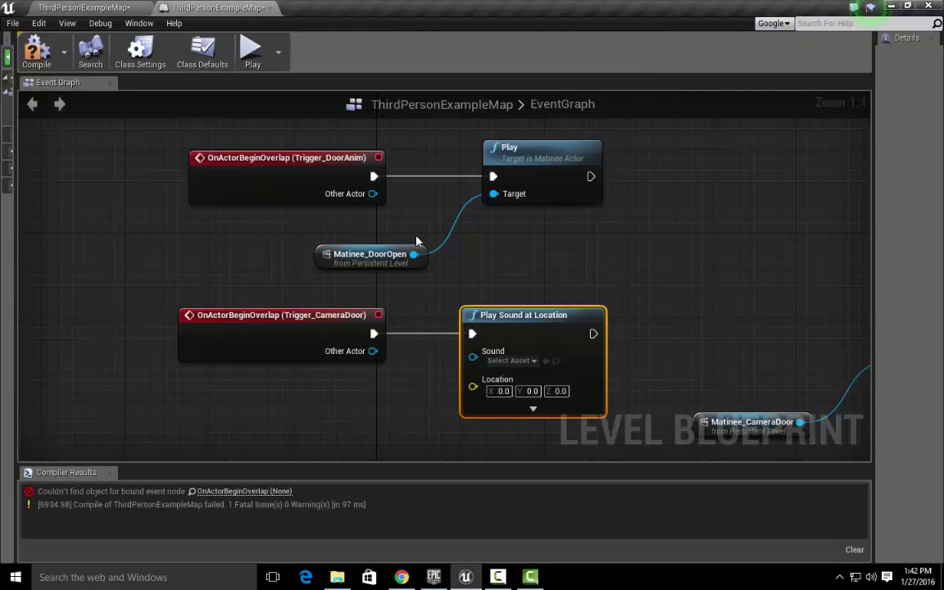
right_drag(679, 292, 660, 177)
click(98, 7)
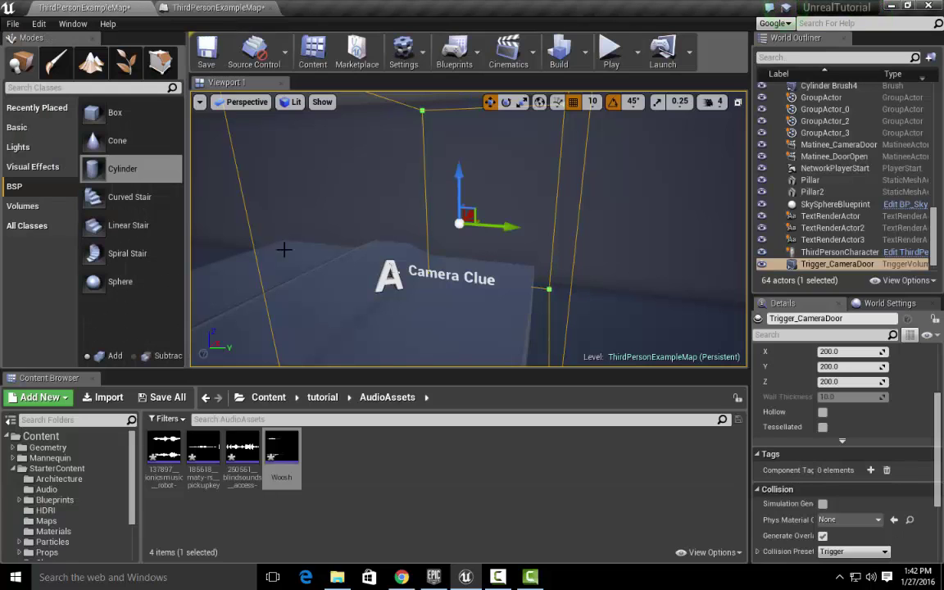
Step: Assign the 185618__maty-rs__pickupkey asset as the Play Sound at Location node's sound and move the node slightly away from the overlap event
click(303, 505)
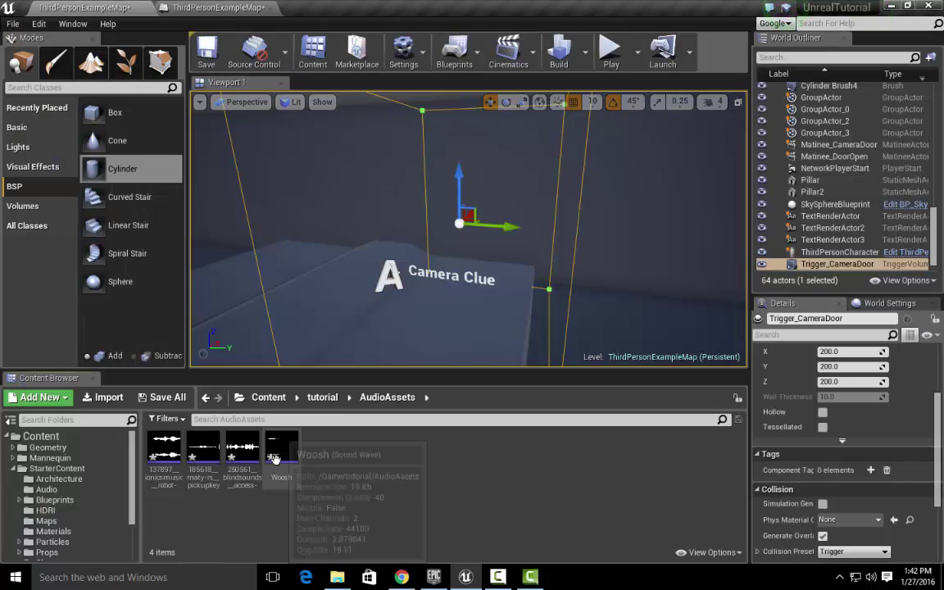
click(207, 464)
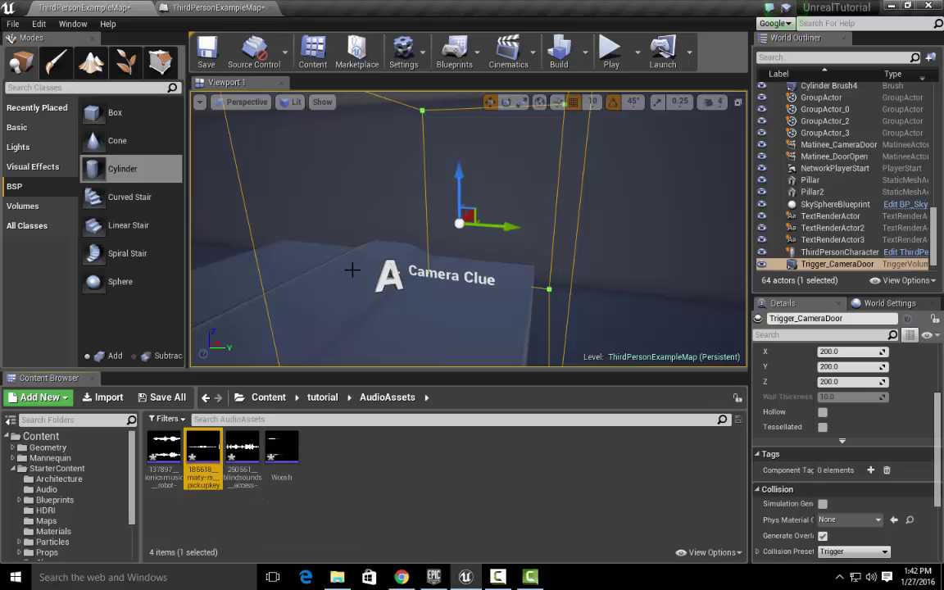
click(222, 9)
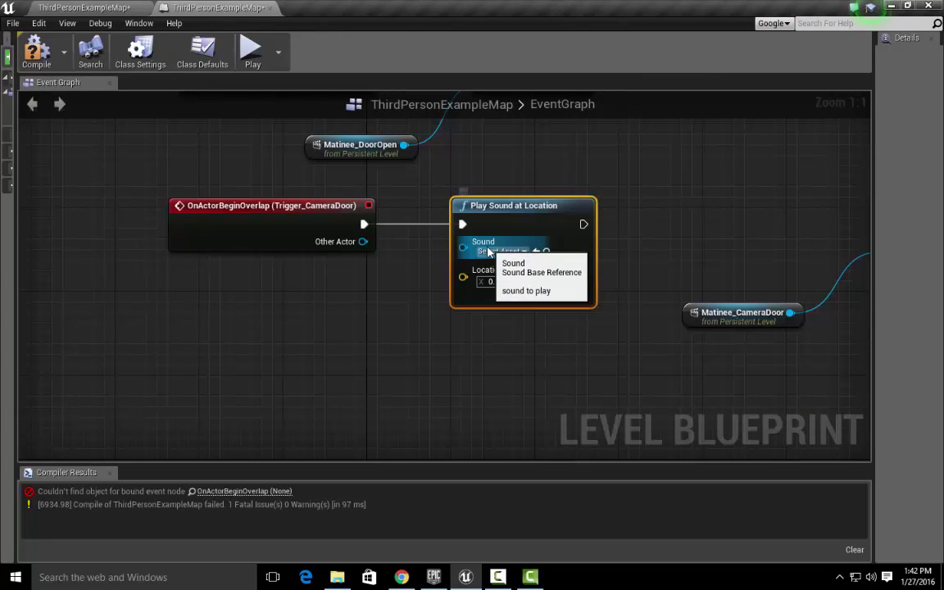
click(537, 252)
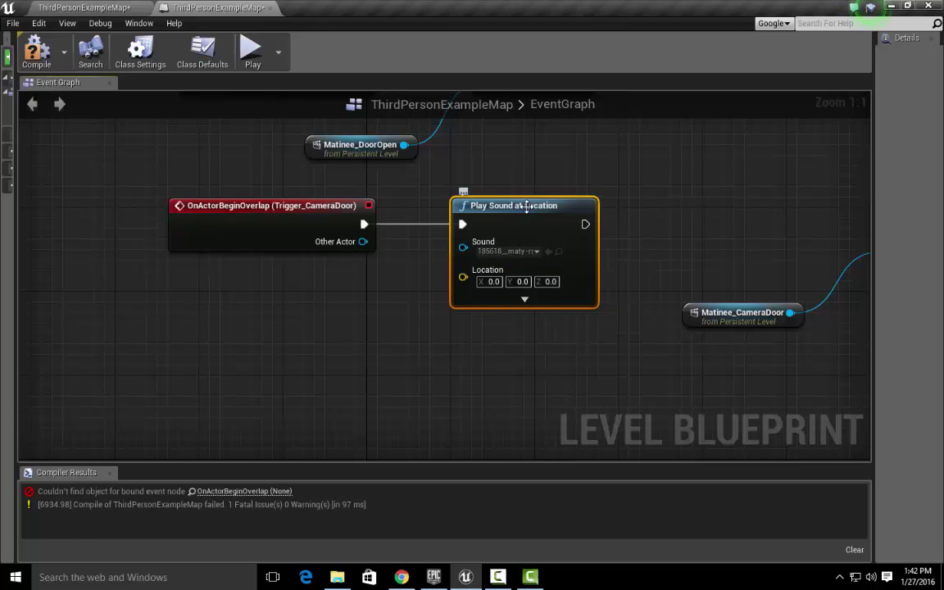
drag(526, 205, 548, 205)
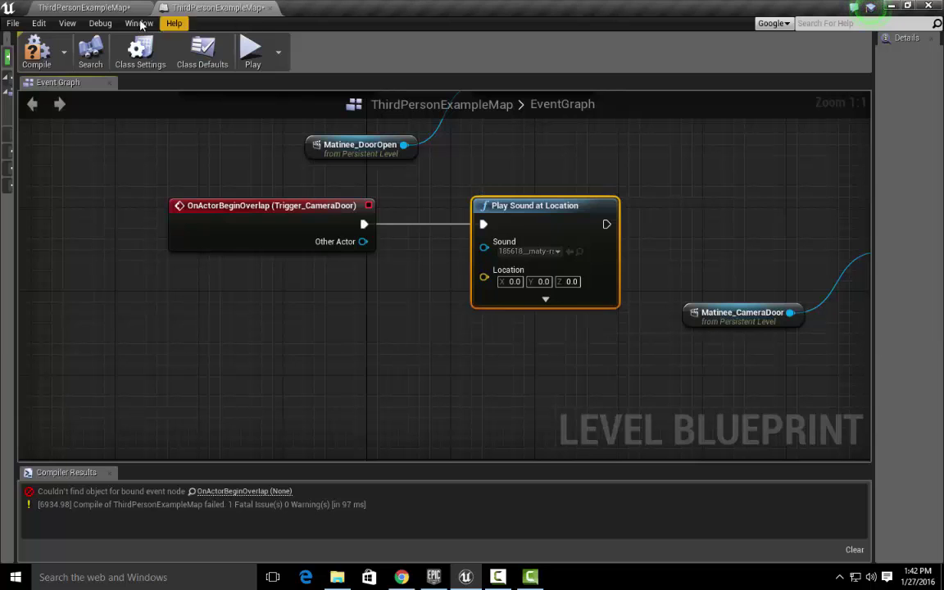
Step: Select the Camera Clue text in the level and add a TextRenderActor3 reference to the Level Blueprint below the Trigger_CameraDoor event
click(103, 10)
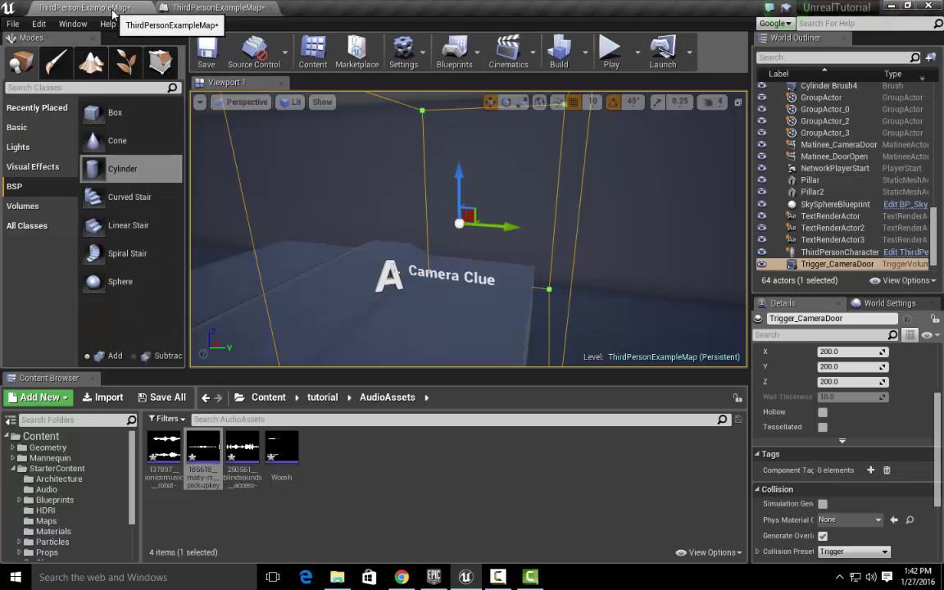
click(412, 270)
click(402, 278)
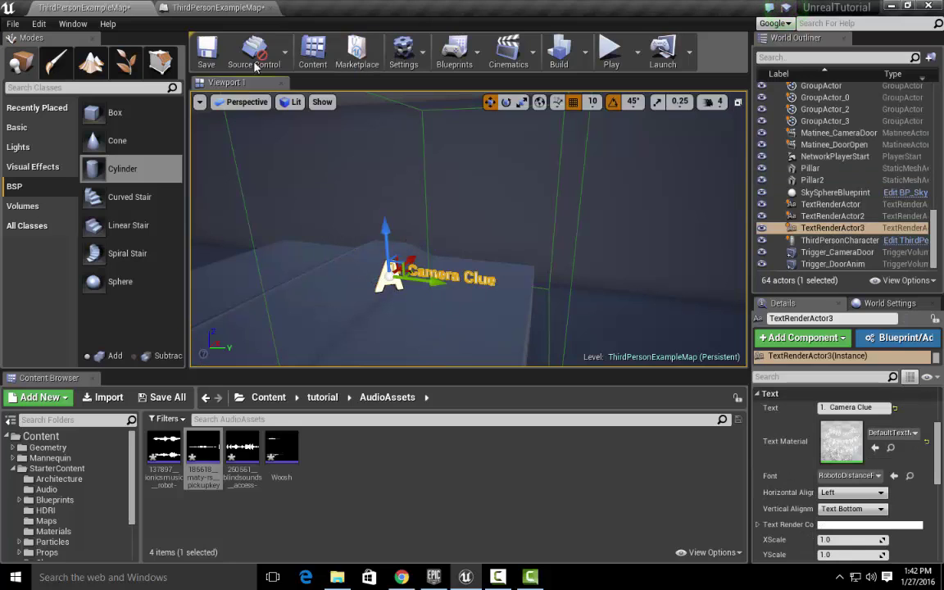
click(217, 8)
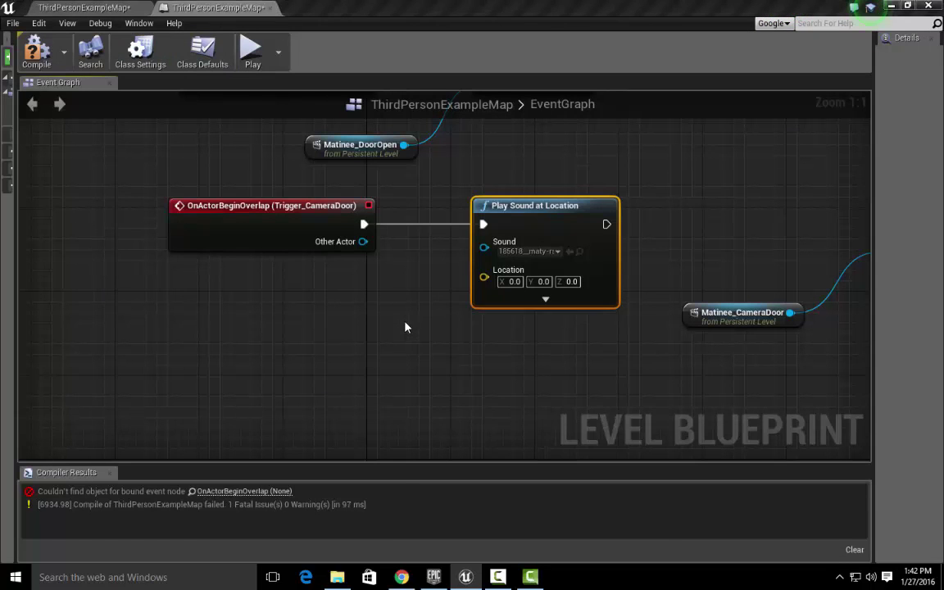
right_click(404, 326)
click(594, 306)
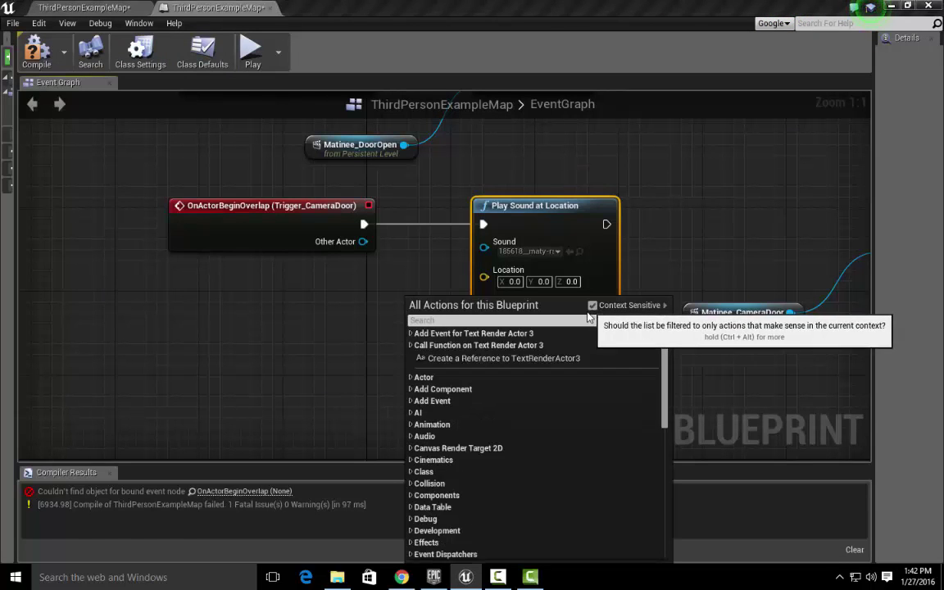
click(510, 364)
drag(459, 331, 278, 344)
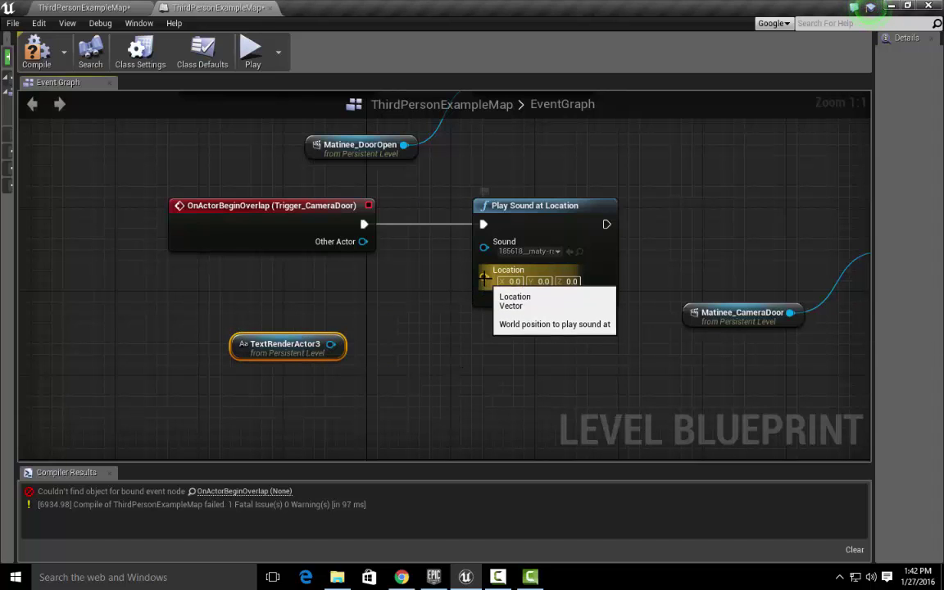
Step: Feed the sound node's Location from a GetActorLocation node that targets TextRenderActor3, turning off Context Sensitive to find it
drag(483, 277, 439, 303)
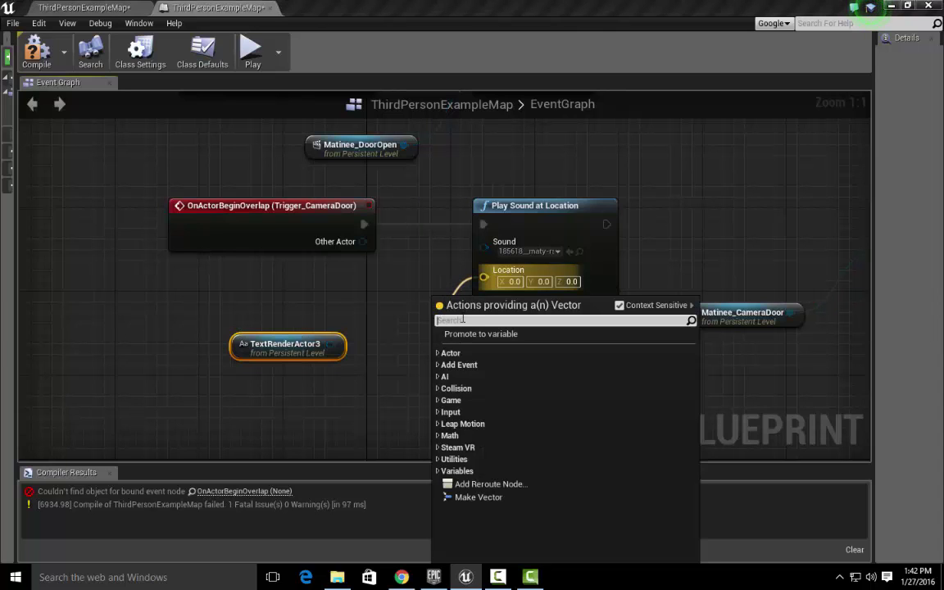
text(getacto)
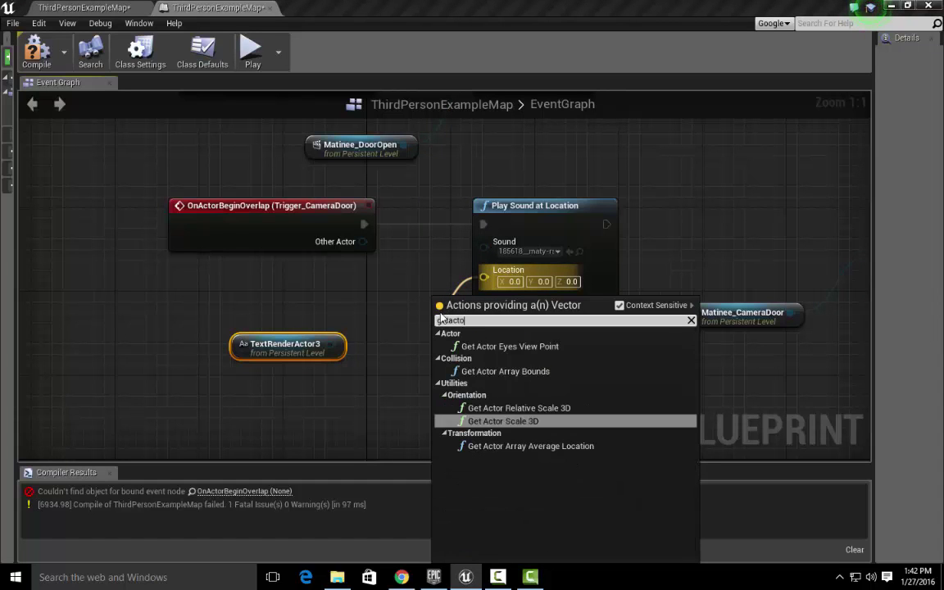
text(r lo)
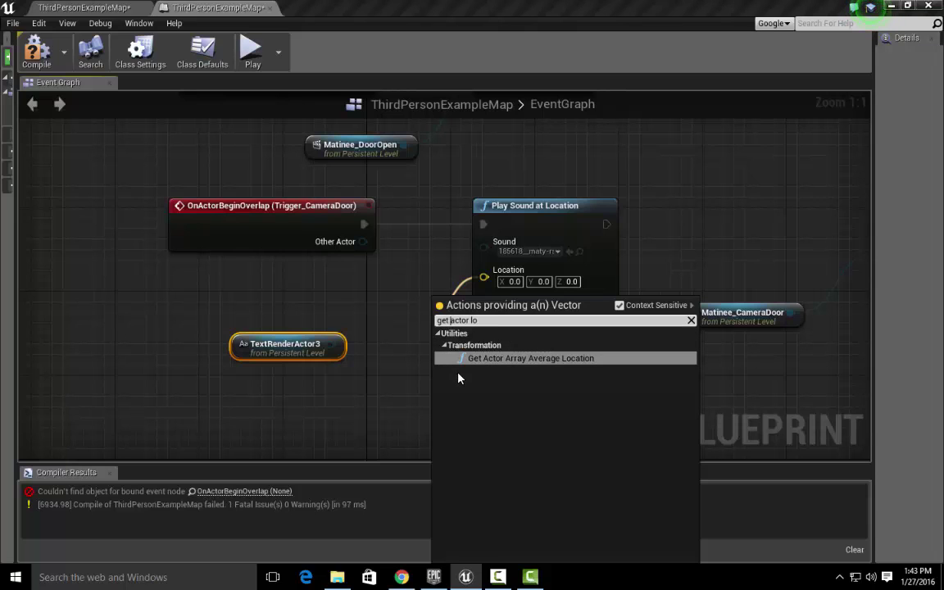
click(619, 306)
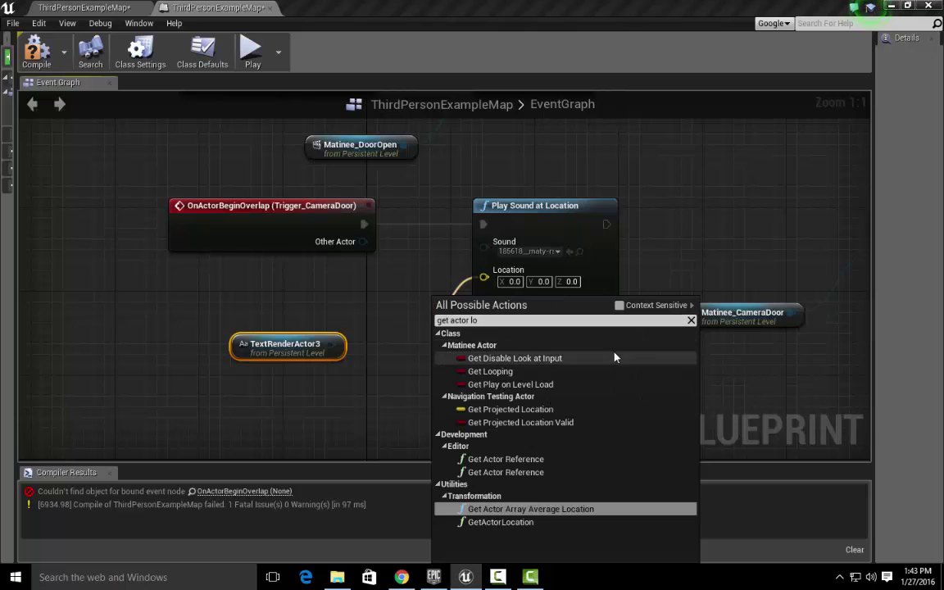
click(500, 522)
drag(508, 323, 372, 303)
drag(275, 349, 306, 336)
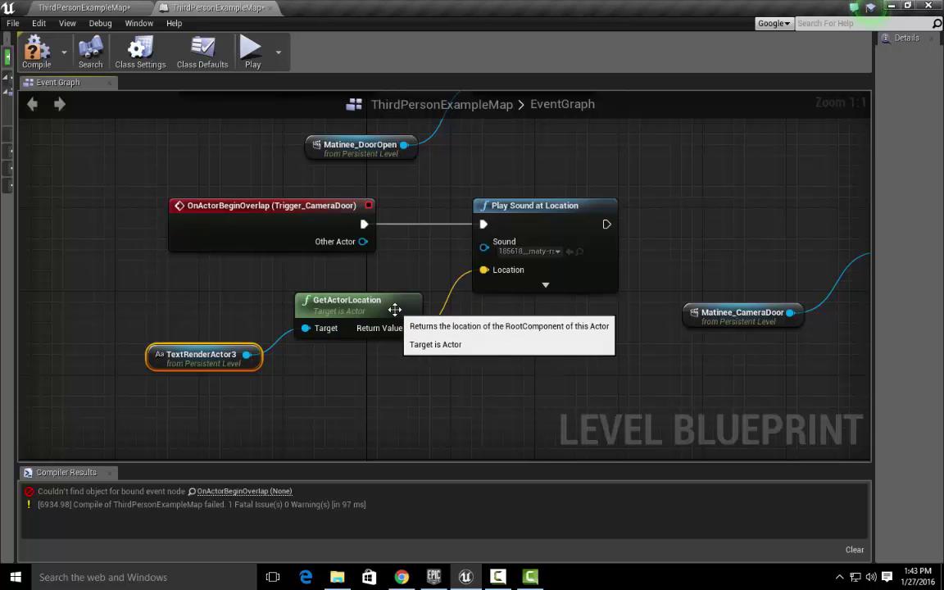
Step: Move the GetActorLocation node slightly lower in the graph and compile the Level Blueprint
drag(392, 310, 399, 330)
scroll(427, 241, down, 2)
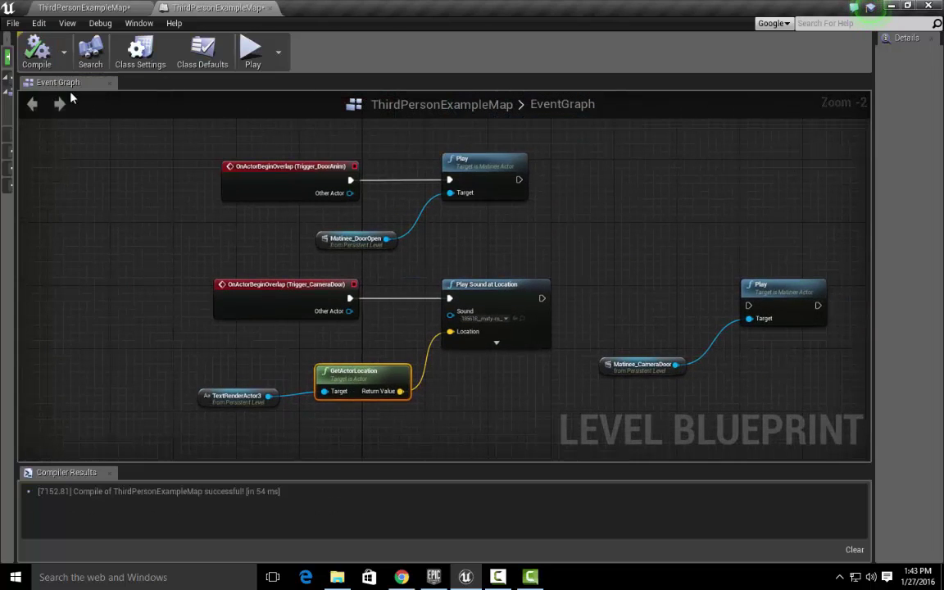
mouse_move(208, 226)
right_down()
mouse_move(203, 244)
mouse_move(212, 246)
right_up()
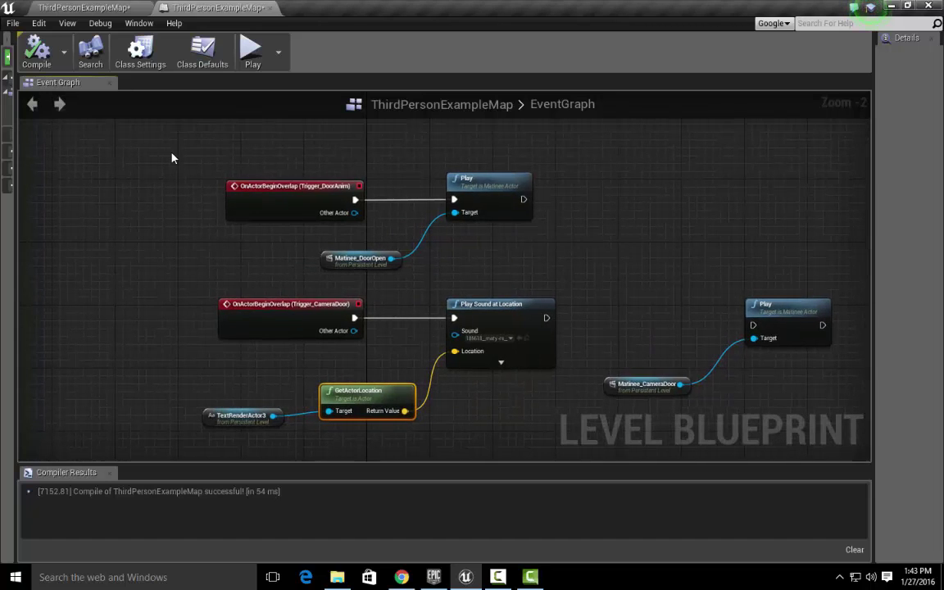
Step: Play the level and run the character in and out of the Camera Clue trigger to test the pickup sound
click(66, 10)
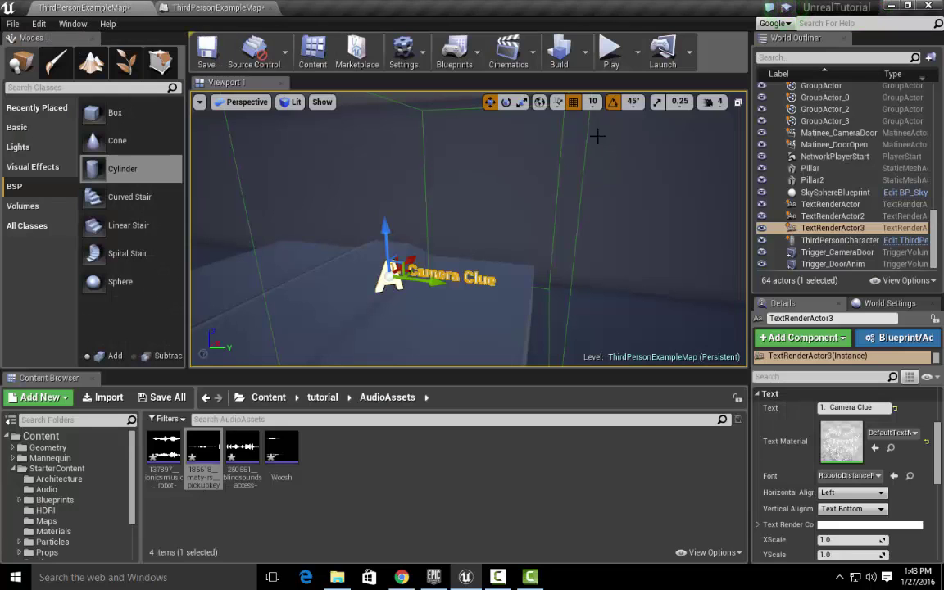
click(611, 53)
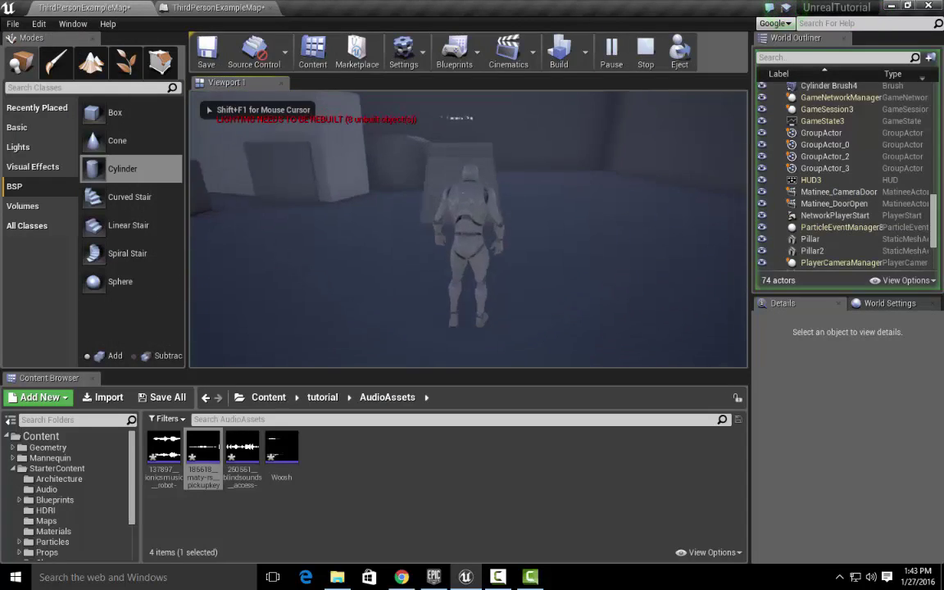
key(w)
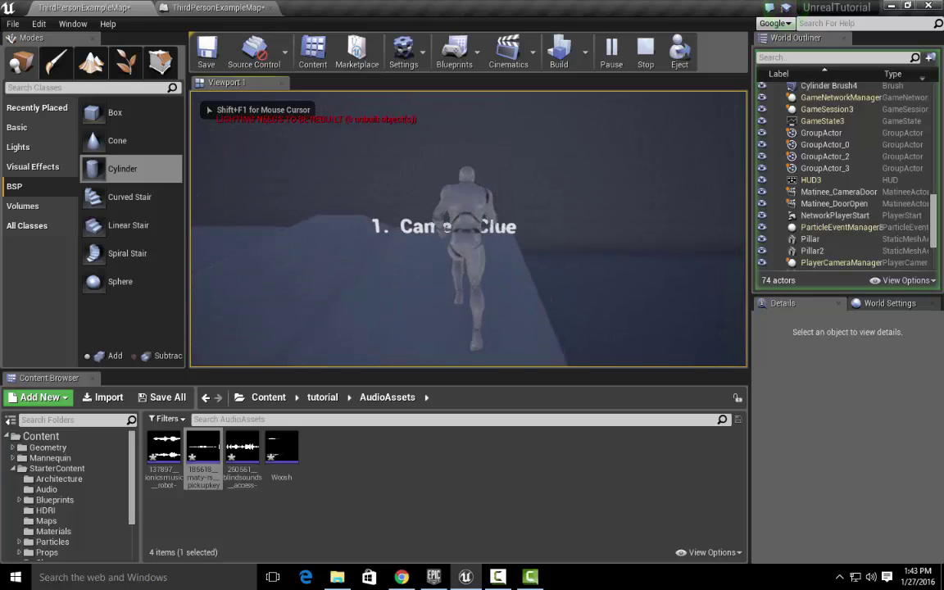
key(s)
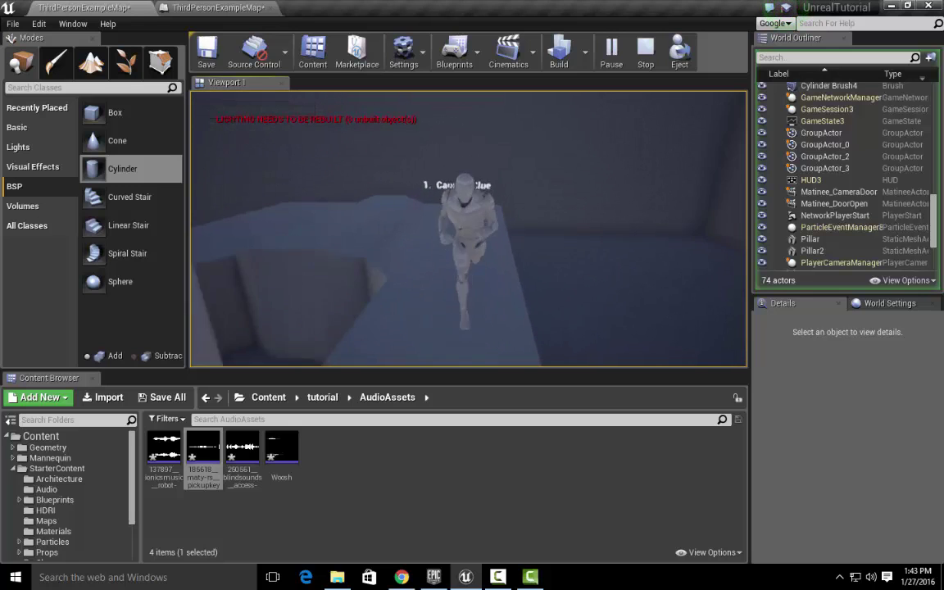
key(w)
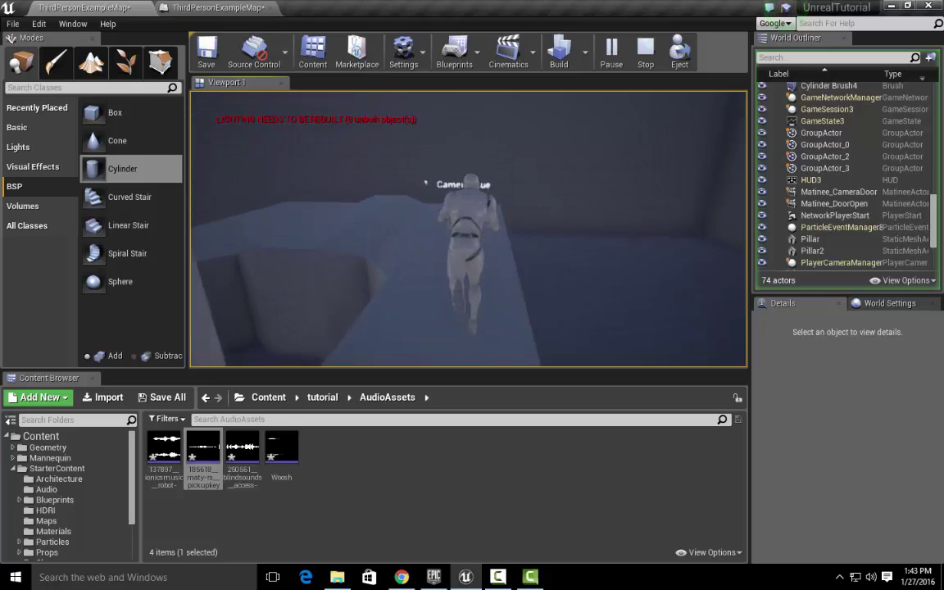
key(s)
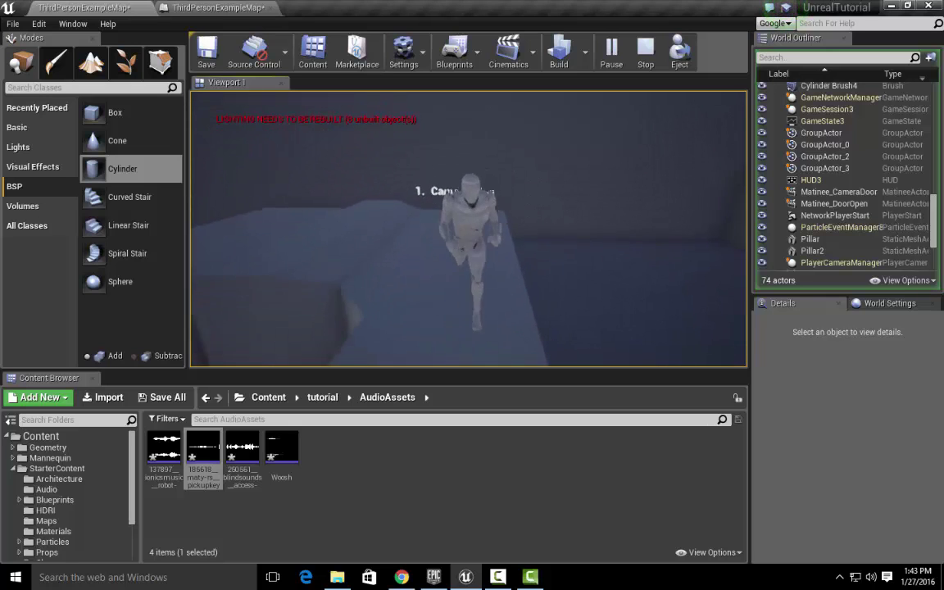
key(w)
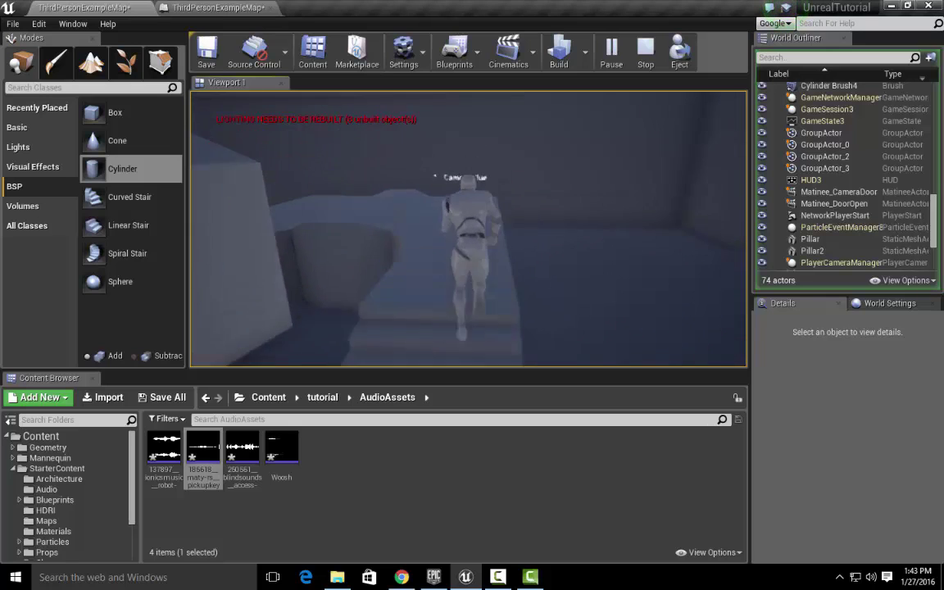
key(s)
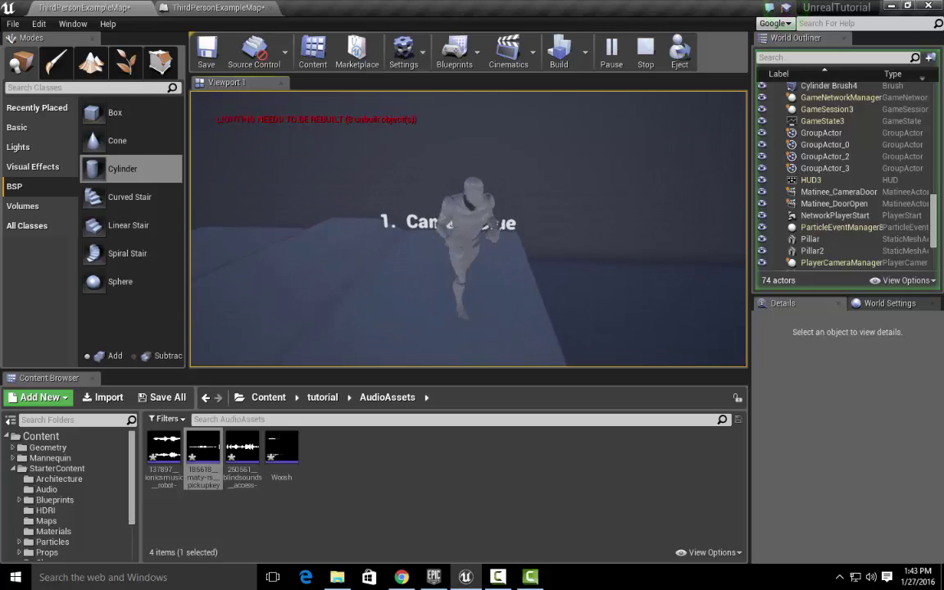
key(w)
key(w)
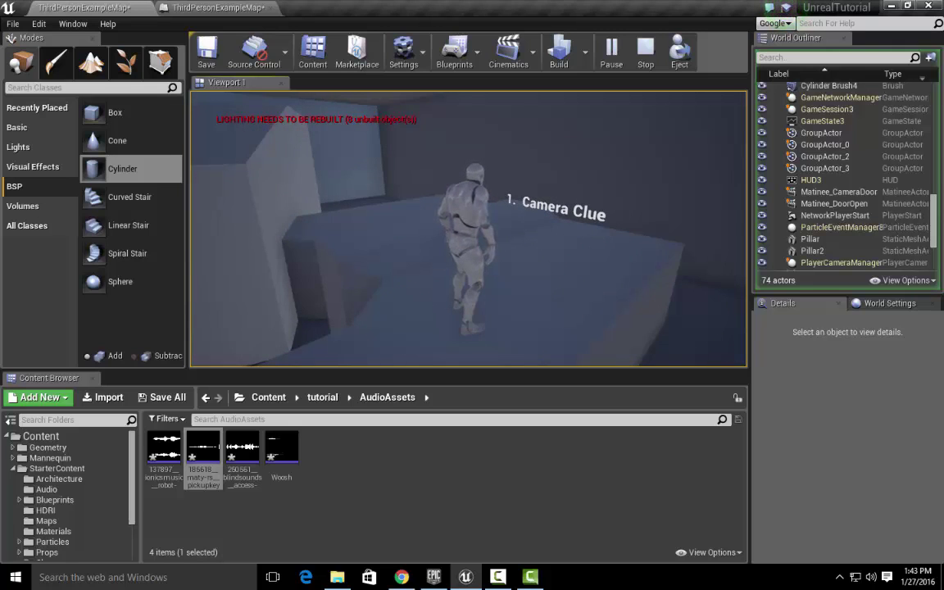
key(w)
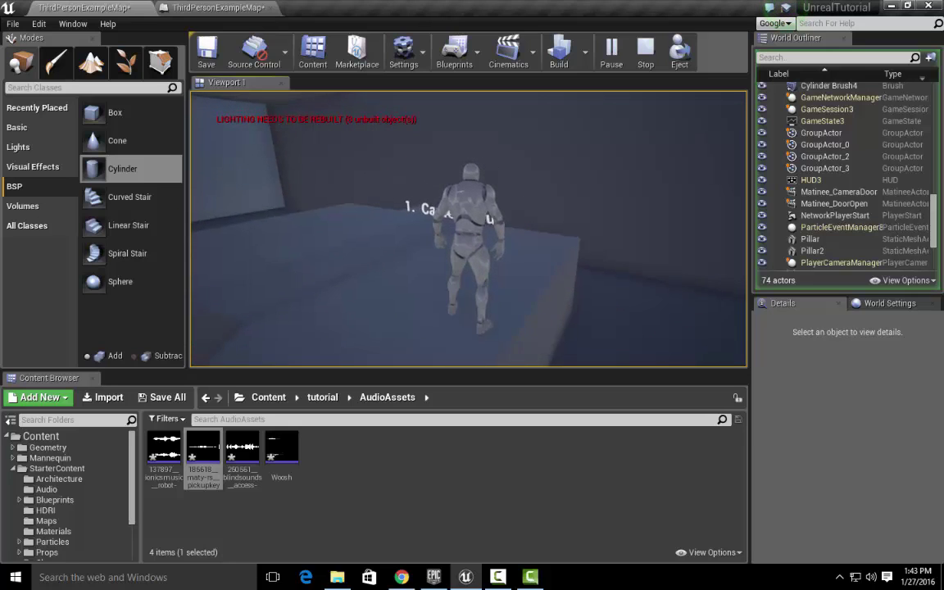
key(a)
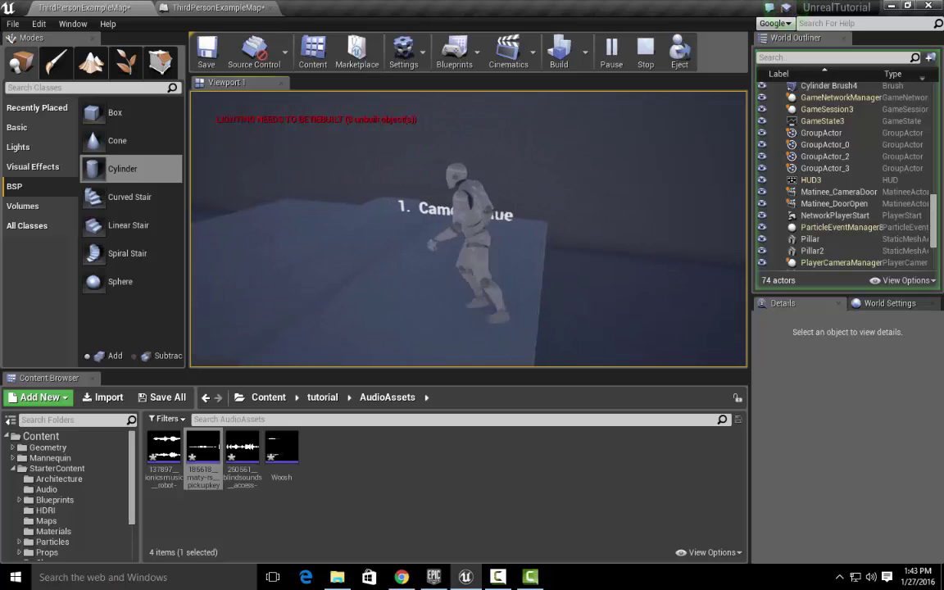
key(a)
key(w)
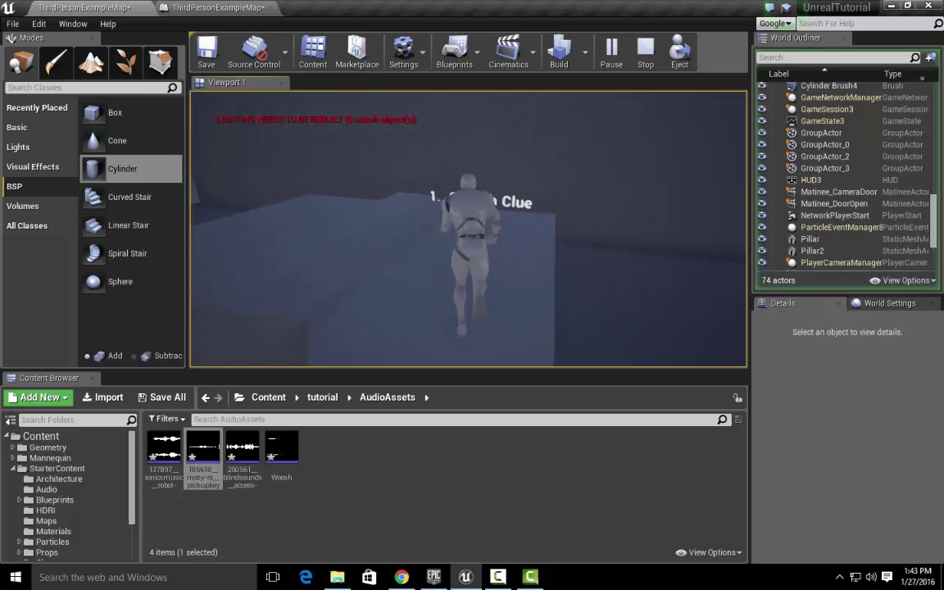
Step: Run the character between the Camera Clue platform and the Intercom Audio wall to review the clue-to-door sequence, ending the play session
key(w)
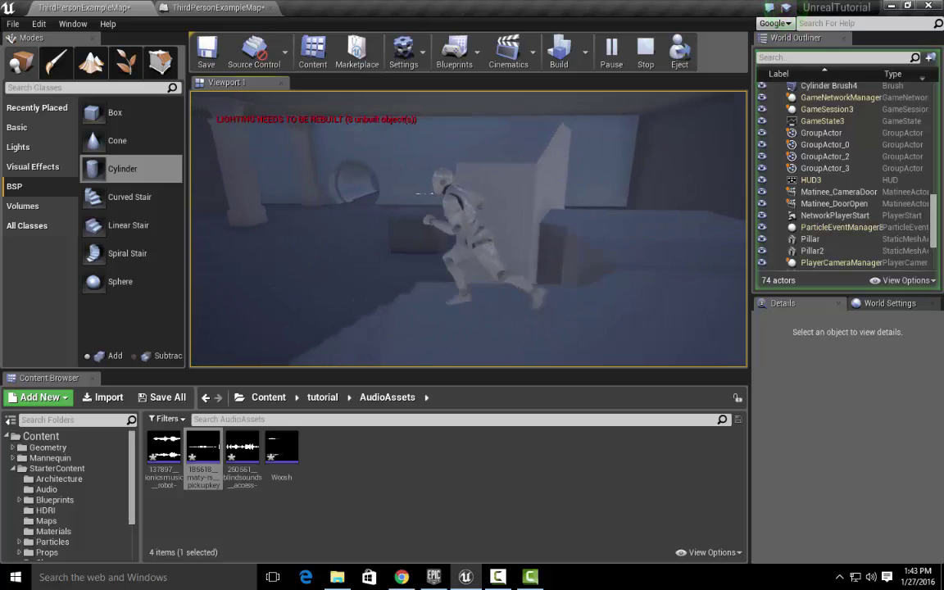
key(w)
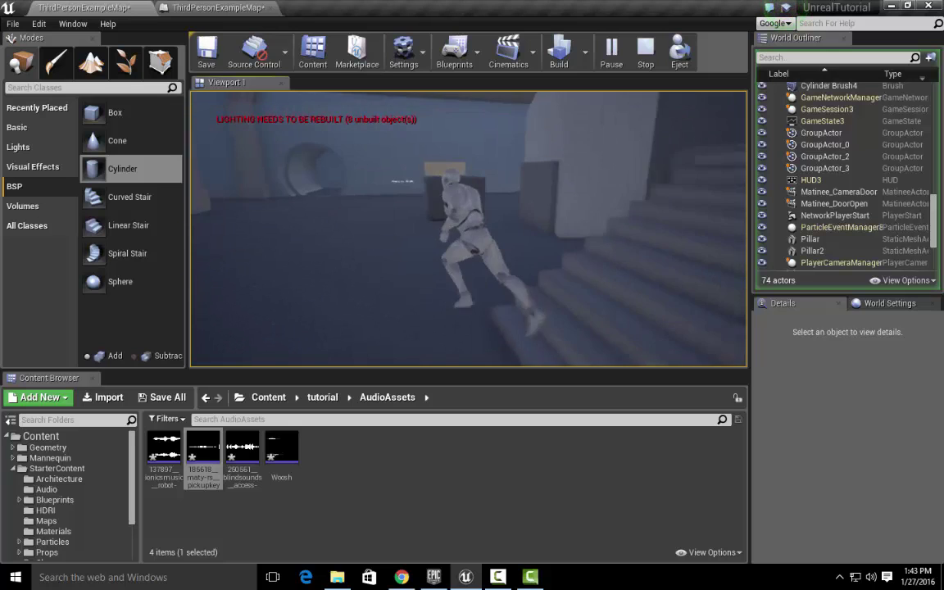
key(w)
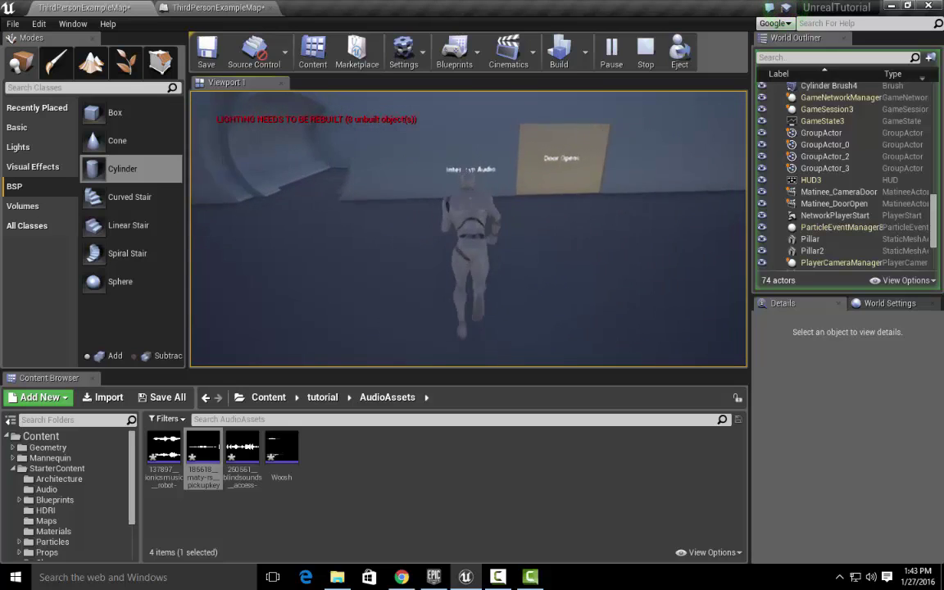
key(w)
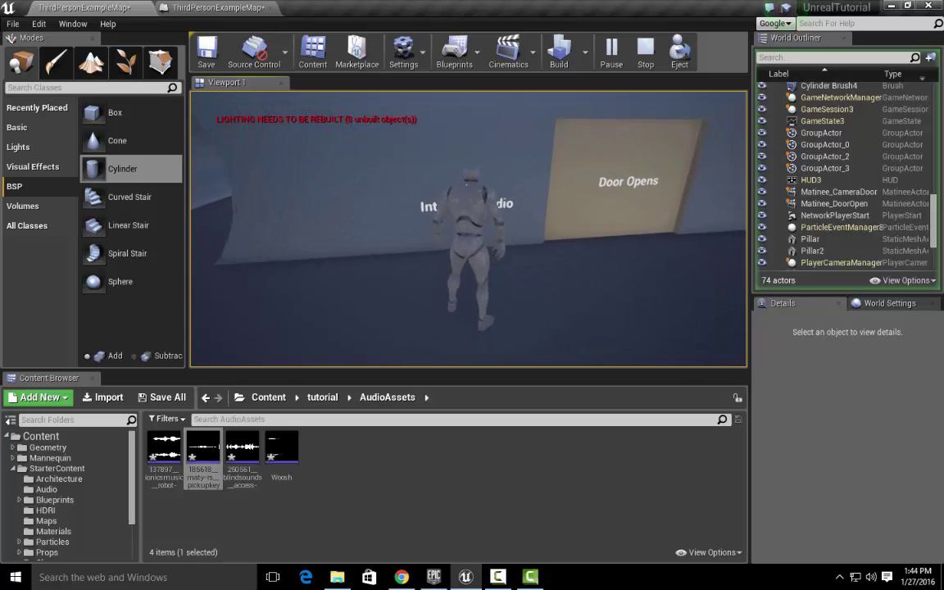
key(s)
key(w)
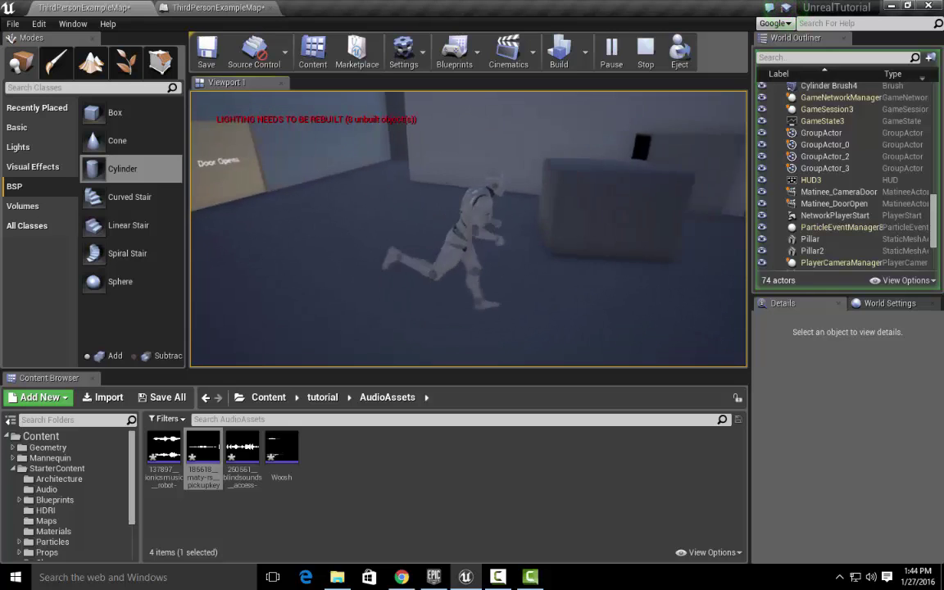
key(w)
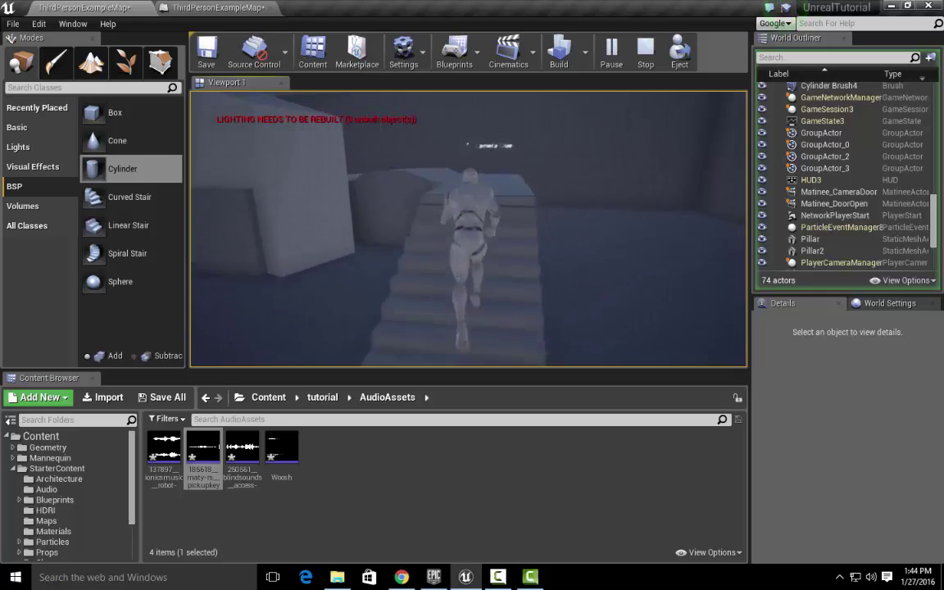
key(w)
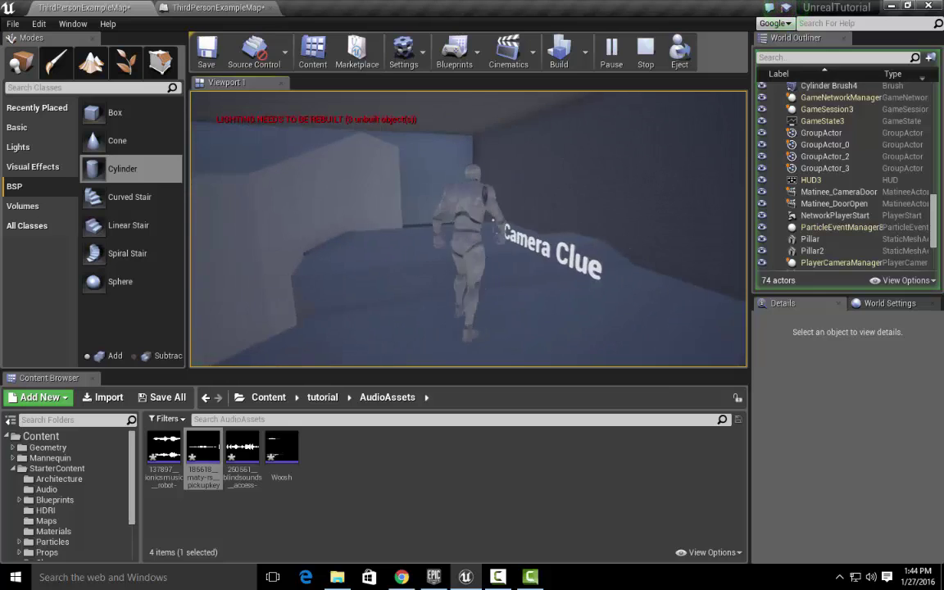
key(w)
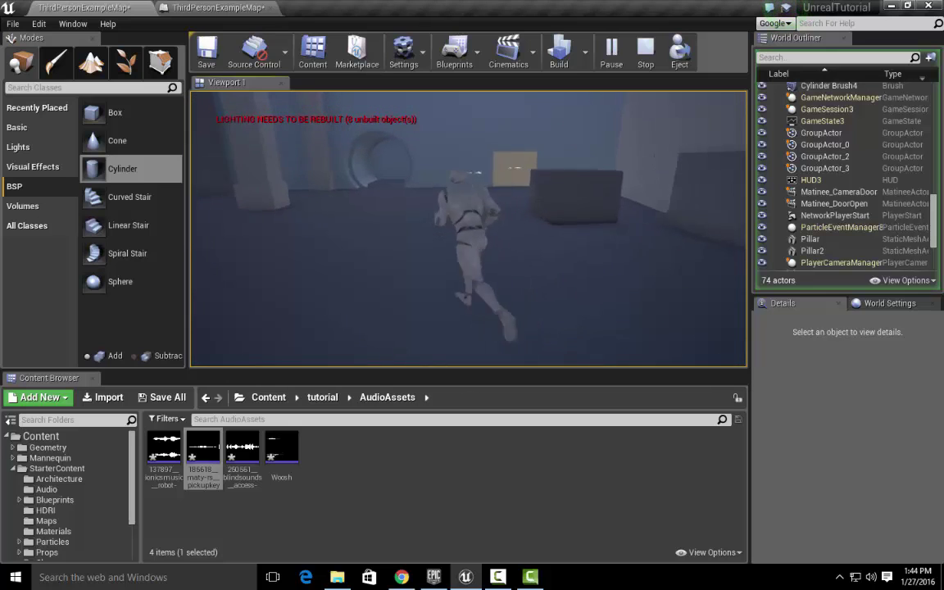
key(w)
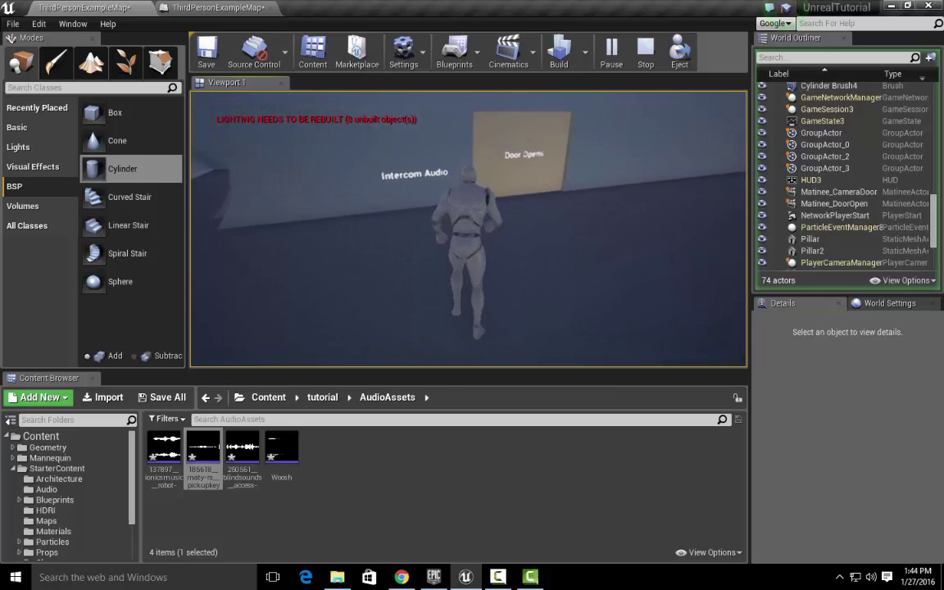
key(w)
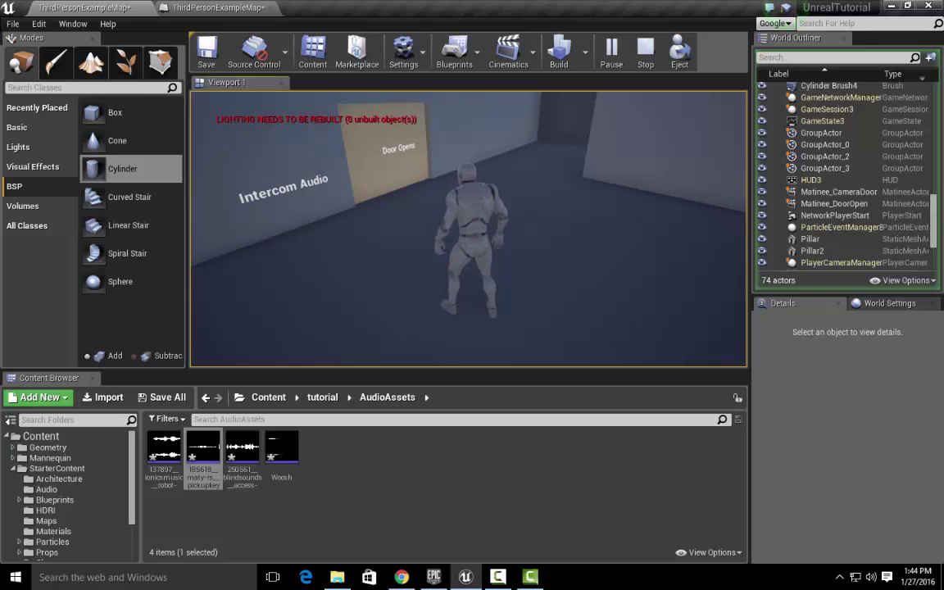
key(s)
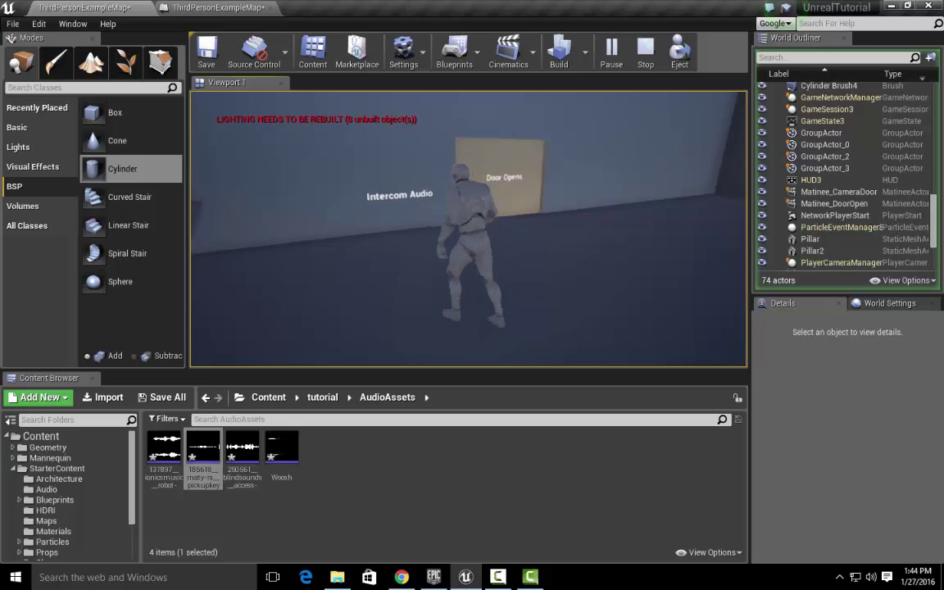
key(w)
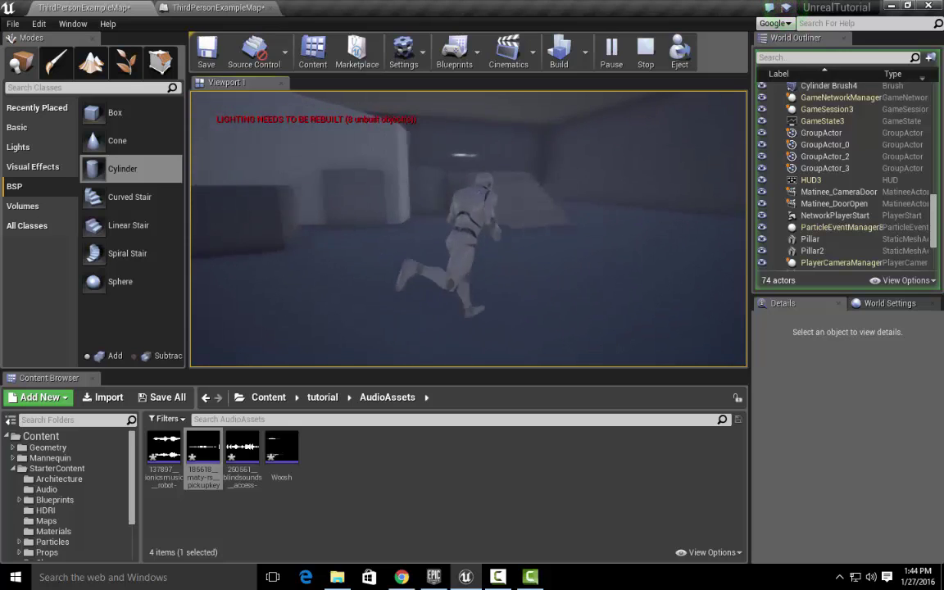
key(w)
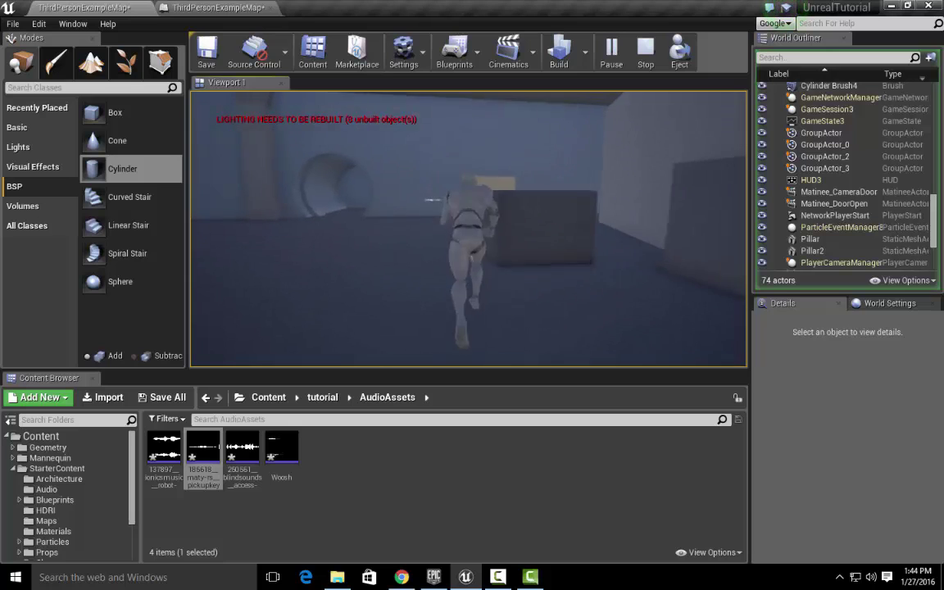
key(Escape)
Step: Change the Intercom Audio text beside the door to "2. Door Button", enlarging the Details area
right_drag(503, 298, 474, 308)
key(w)
key(w)
click(399, 202)
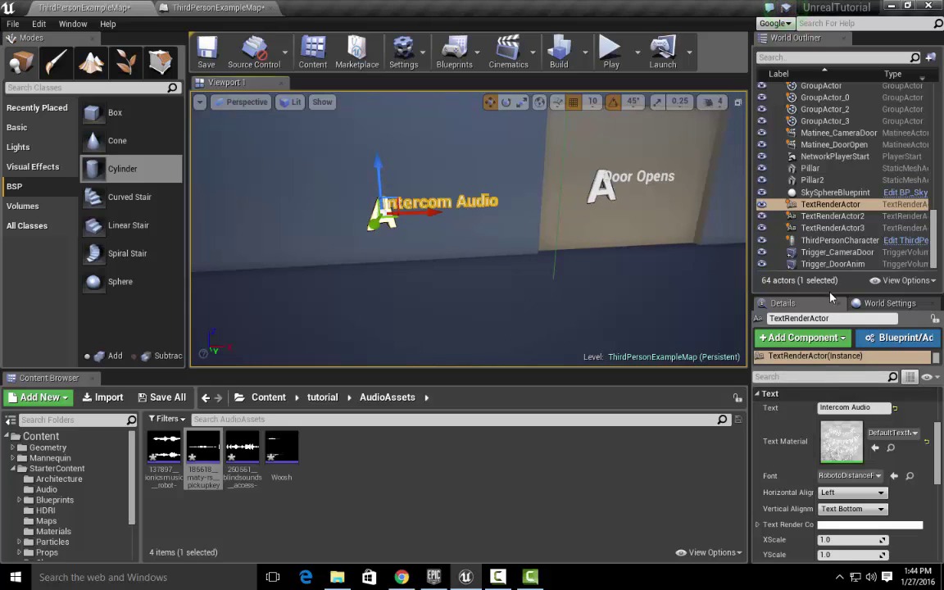
drag(830, 292, 830, 200)
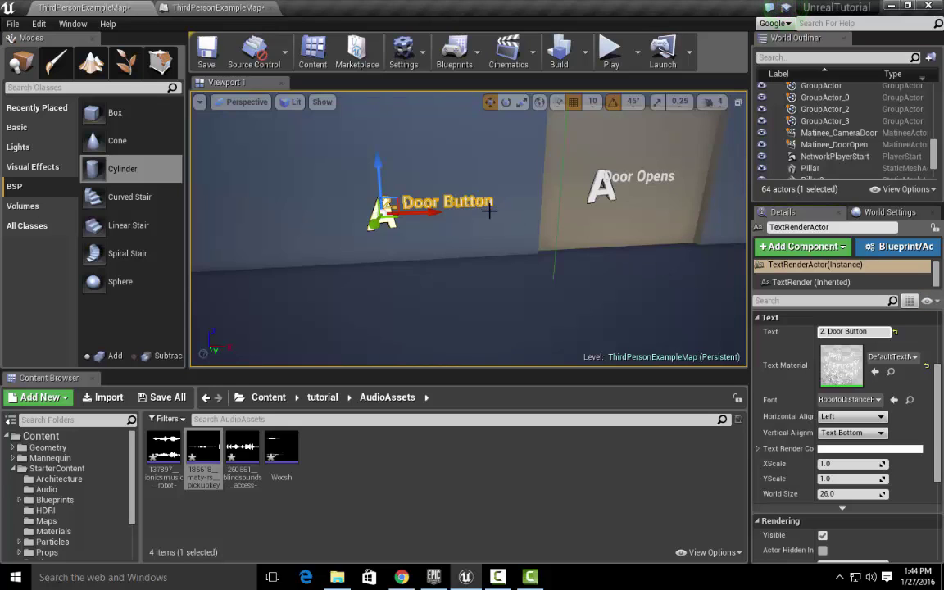
Step: Duplicate the Trigger_DoorAnim volume and move the copy along the wall towards the Door Button text
scroll(492, 212, down, 6)
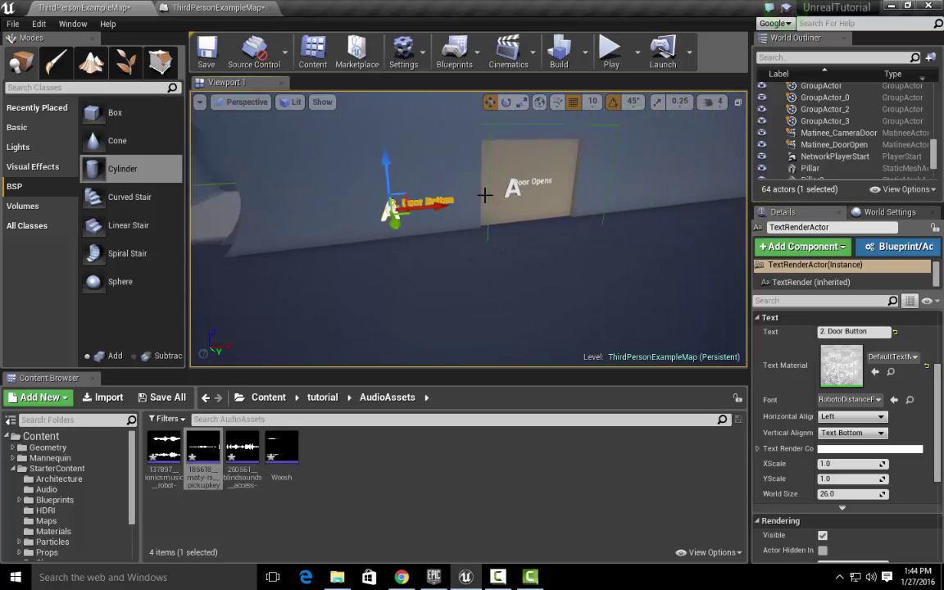
right_drag(485, 195, 458, 168)
key(w)
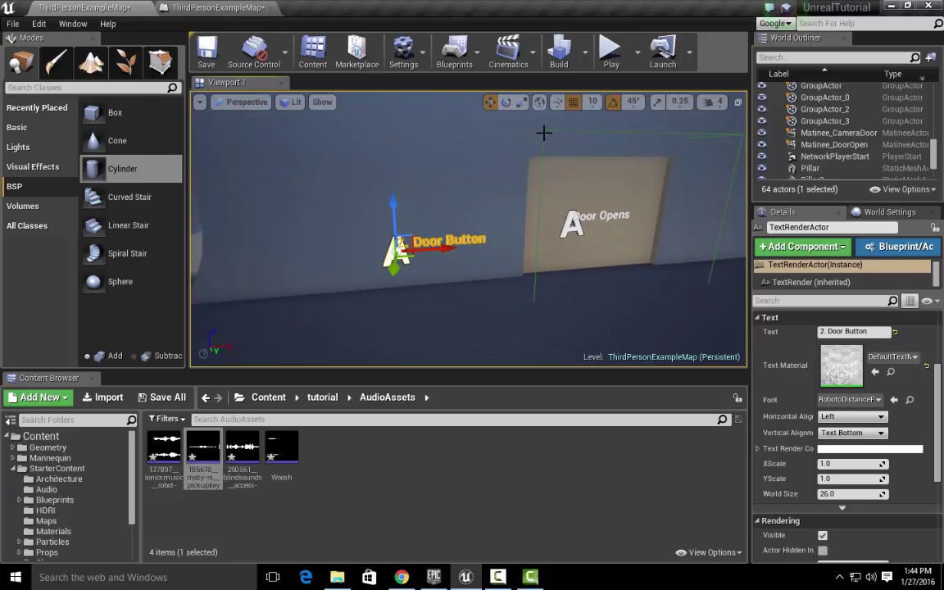
click(543, 132)
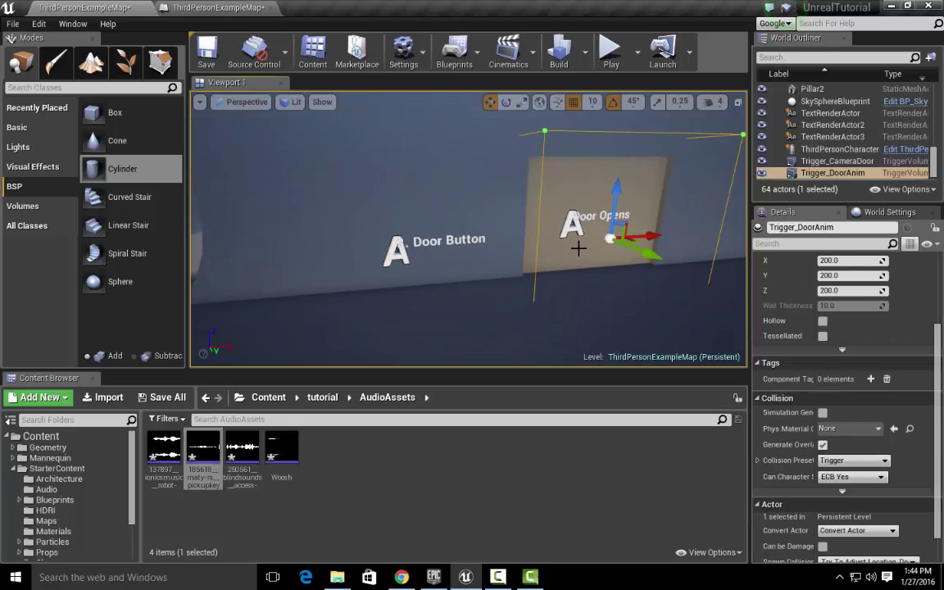
key(ctrl+w)
drag(656, 235, 443, 248)
Step: Scale the duplicated Trigger_DoorAnim2 volume down to a narrower, shorter box near the Door Button text
key(r)
click(484, 248)
mouse_move(498, 264)
right_down()
mouse_move(545, 266)
mouse_move(524, 264)
right_up()
click(490, 240)
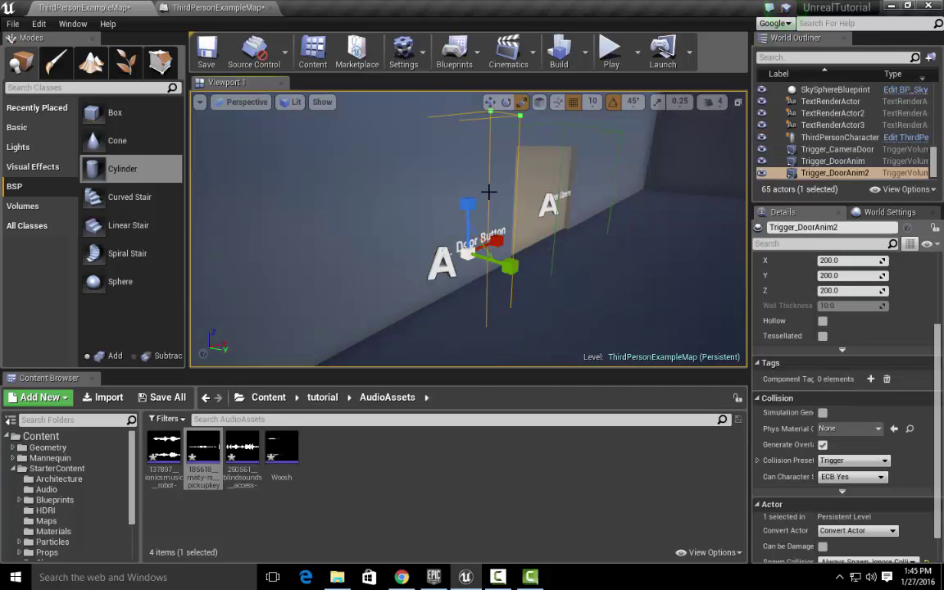
mouse_move(542, 200)
right_down()
mouse_move(535, 210)
mouse_move(484, 210)
mouse_move(542, 200)
right_up()
Step: Lower Trigger_DoorAnim2 and shift it against the wall at the start of the Door Button text
key(w)
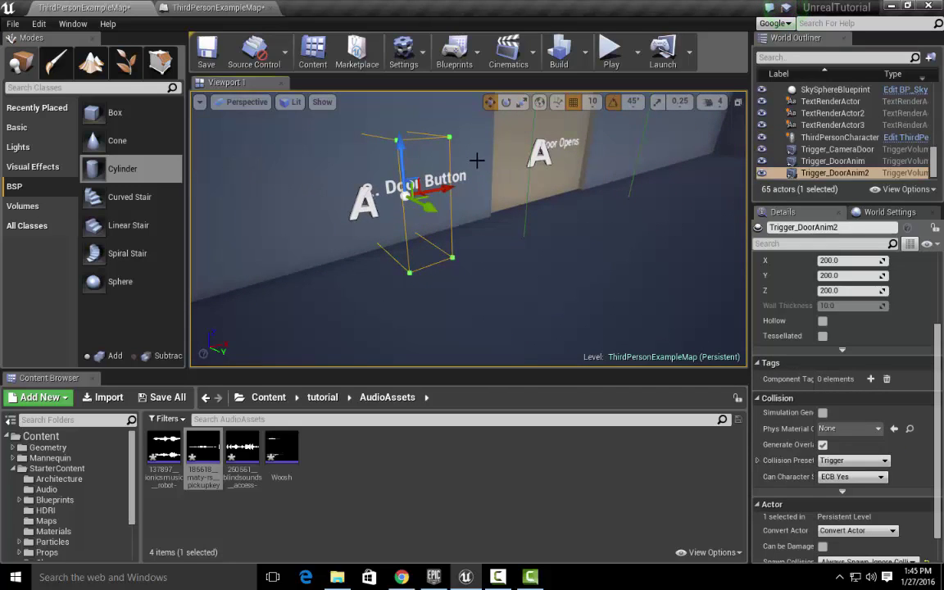
drag(404, 149, 406, 173)
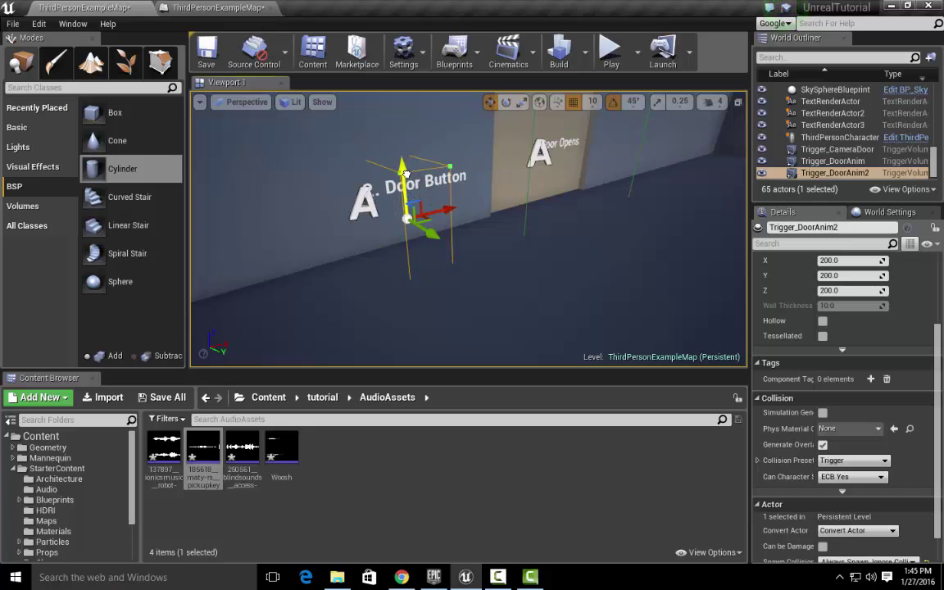
drag(433, 236, 421, 228)
mouse_move(415, 193)
right_down()
mouse_move(387, 193)
mouse_move(414, 193)
right_up()
drag(407, 195, 380, 198)
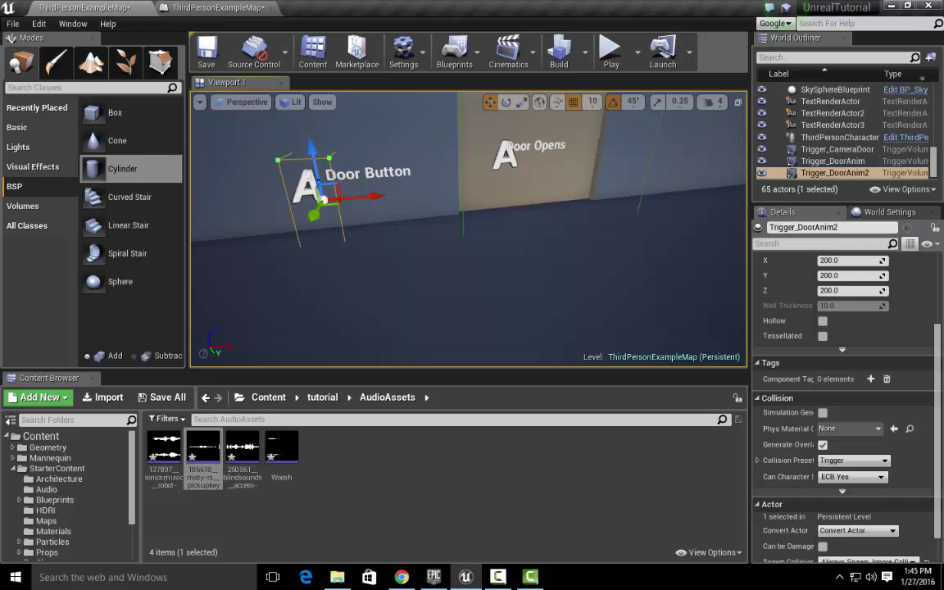
mouse_move(400, 188)
right_down()
mouse_move(379, 190)
mouse_move(400, 189)
right_up()
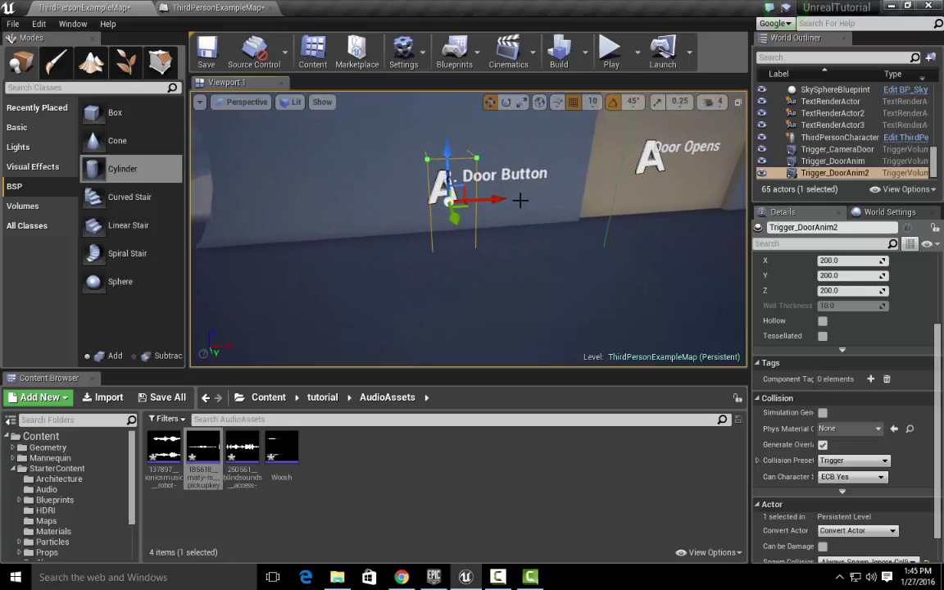
Step: Enlarge Trigger_DoorAnim2 to a scale of about 0.41 x 0.57 x 0.71 around the start of the Door Button text
key(r)
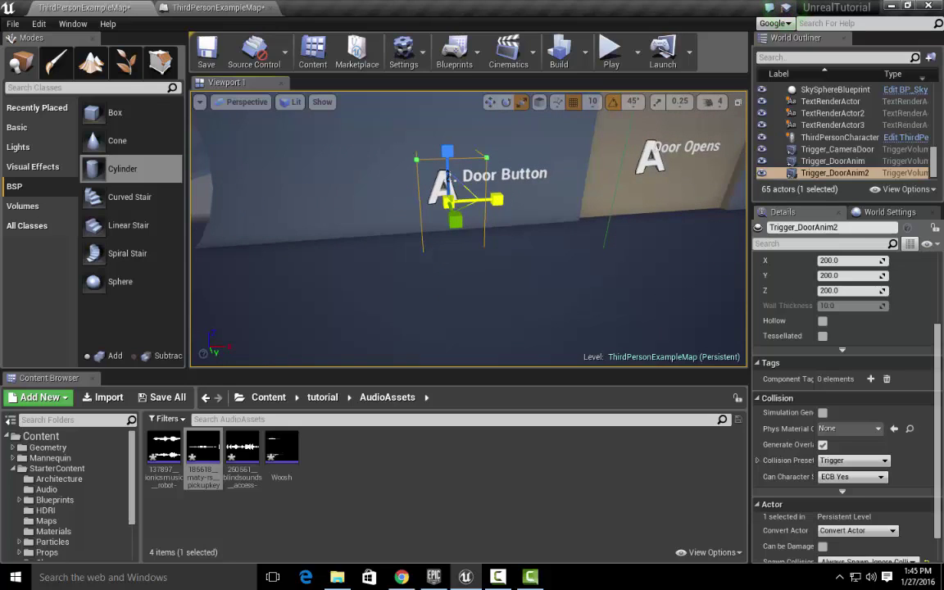
right_drag(409, 196, 475, 205)
drag(413, 252, 431, 242)
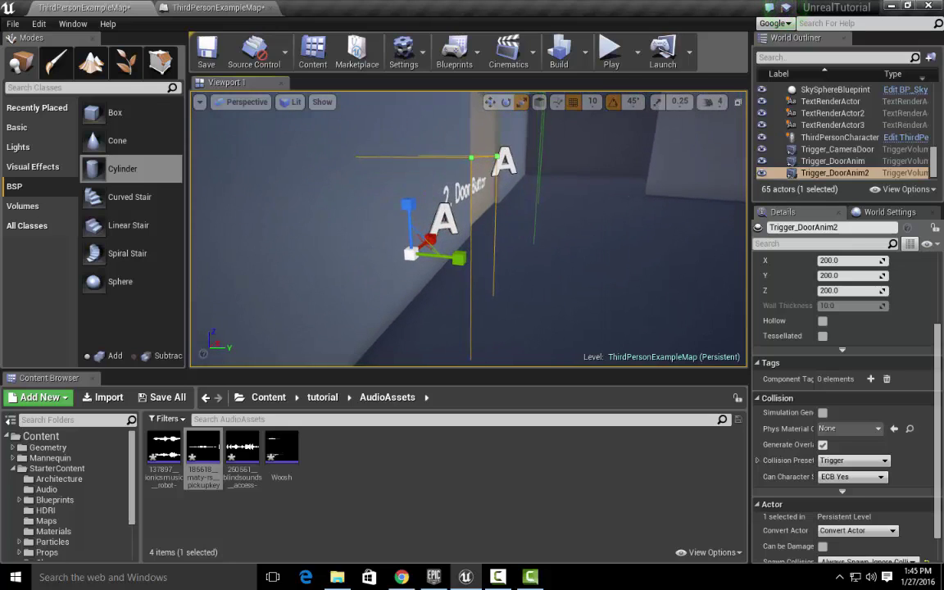
right_drag(431, 242, 557, 208)
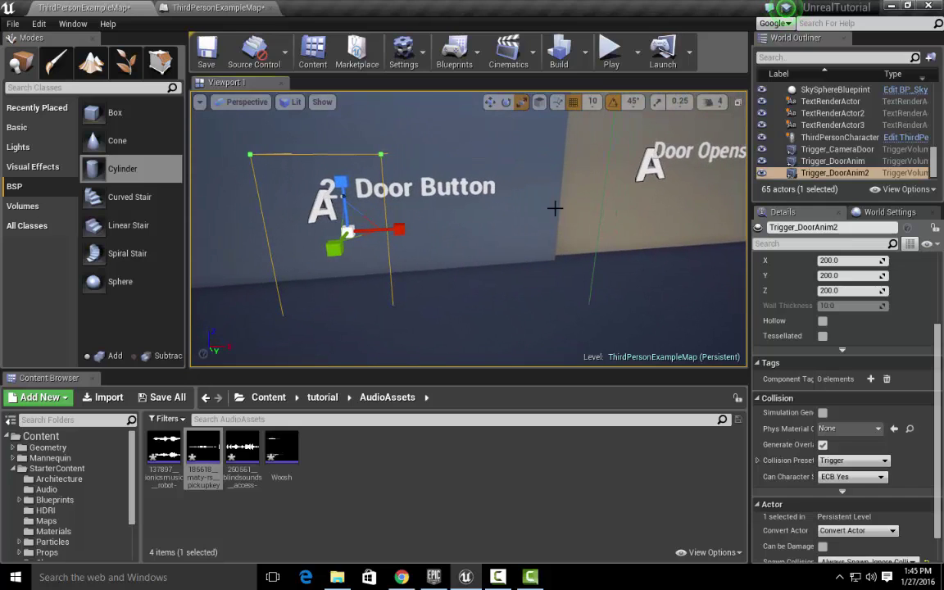
Step: Lower the "2. Door Button" text and shift it closer to the wall
click(323, 190)
key(w)
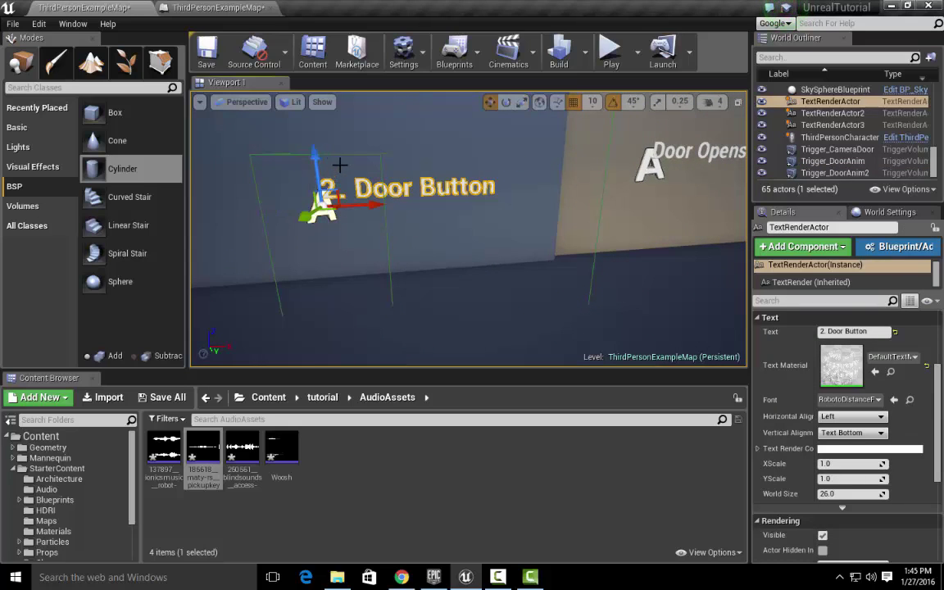
drag(315, 156, 320, 181)
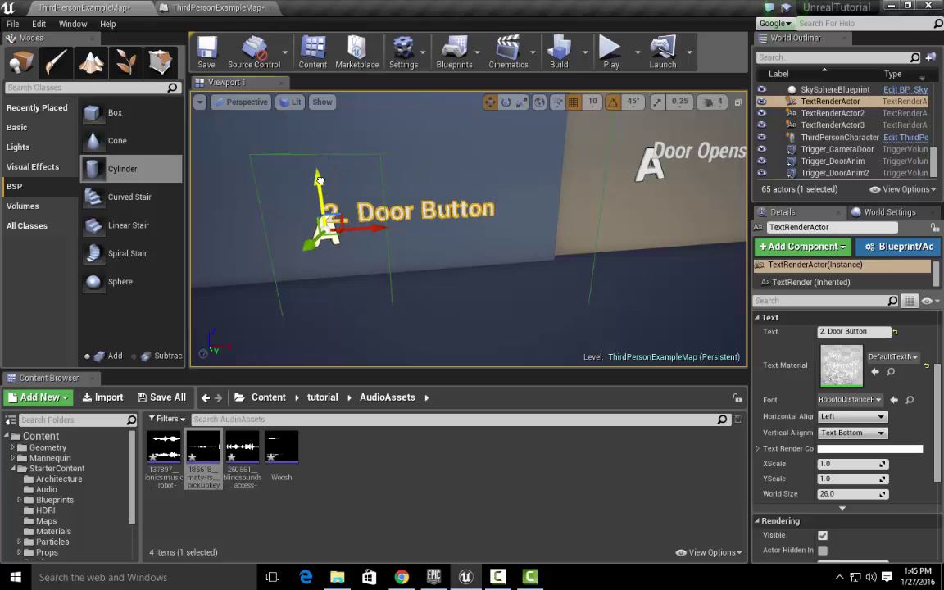
right_drag(389, 232, 368, 217)
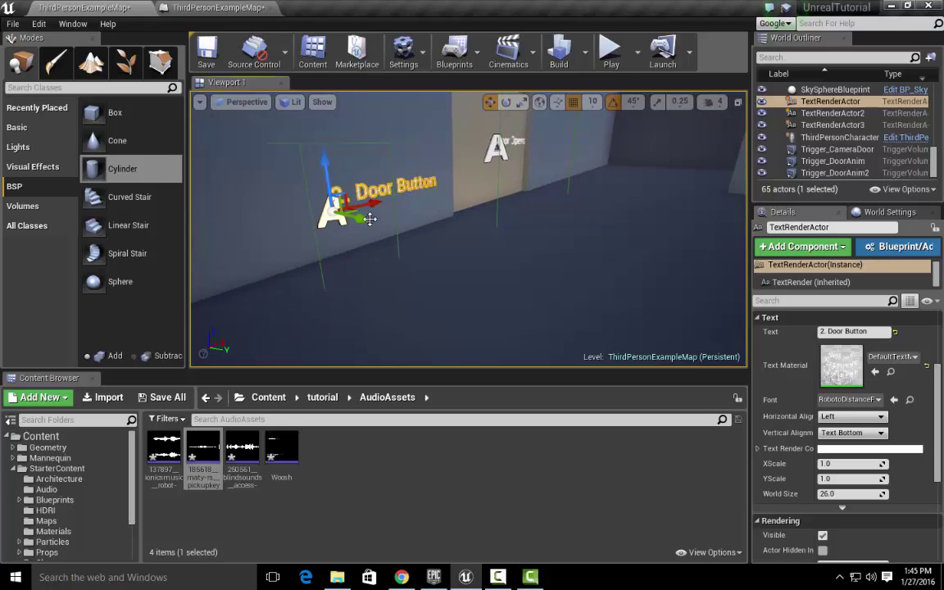
drag(357, 217, 347, 214)
right_drag(361, 216, 301, 217)
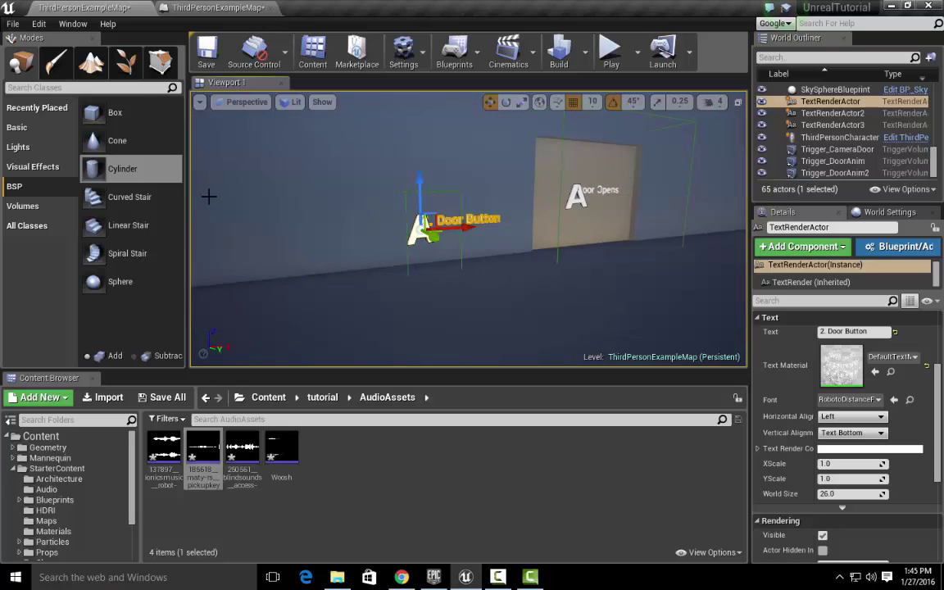
click(124, 173)
mouse_move(124, 174)
mouse_down()
mouse_move(210, 211)
mouse_move(434, 272)
mouse_up()
scroll(509, 288, down, 4)
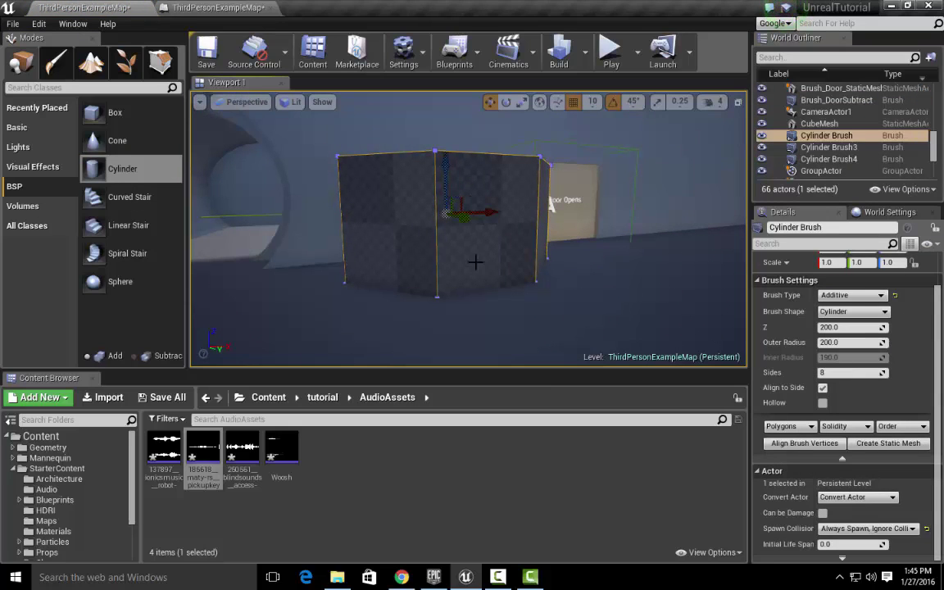
drag(488, 369, 481, 342)
key(Delete)
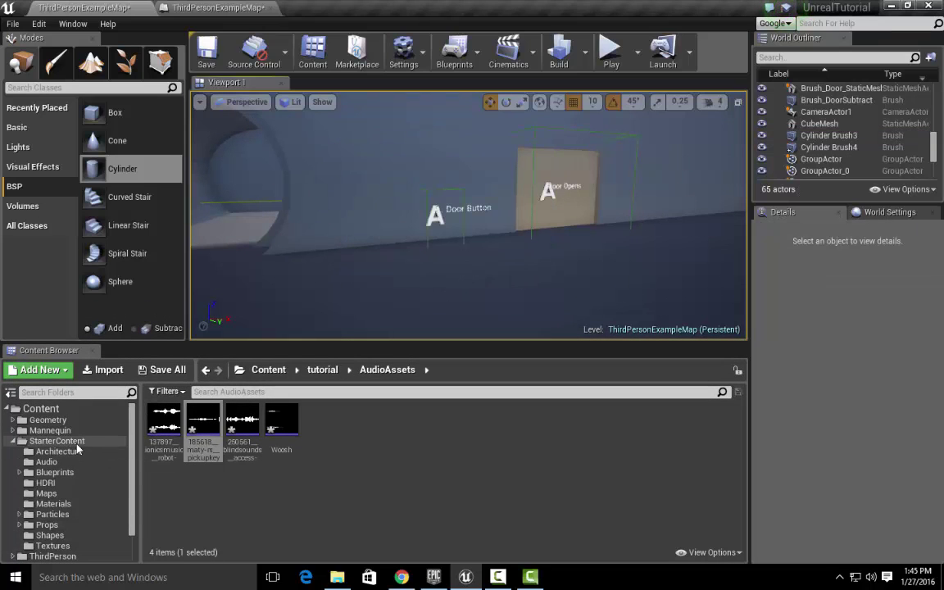
Step: Choose M_Basic_Wall from the StarterContent Materials folder and place an additive cylinder brush on the floor near the Door Button text
scroll(127, 447, down, 3)
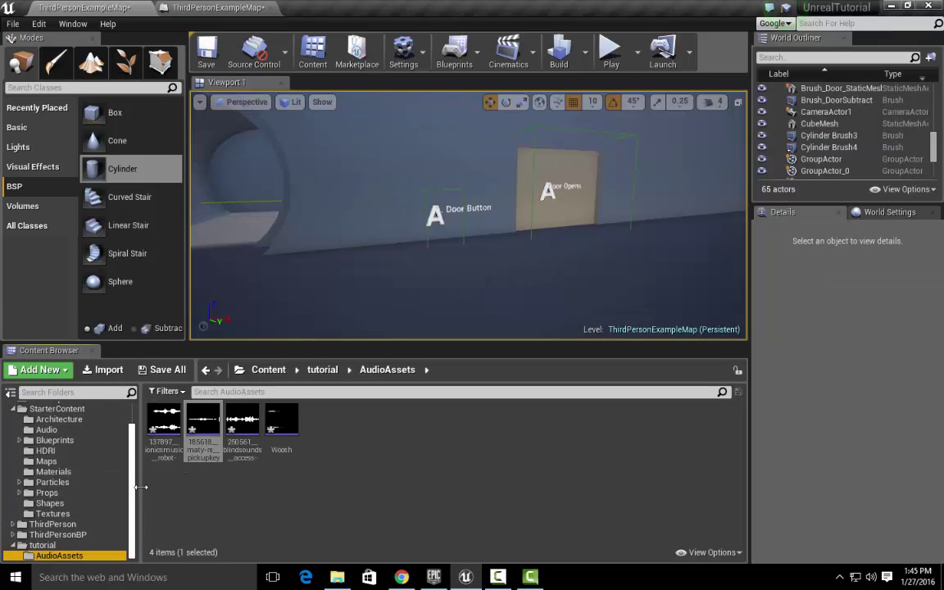
click(82, 471)
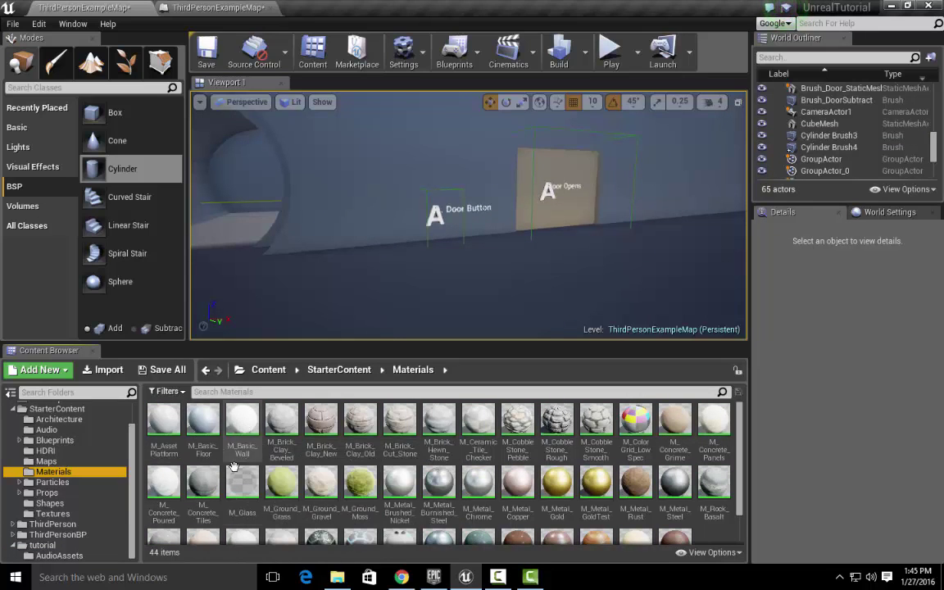
click(246, 439)
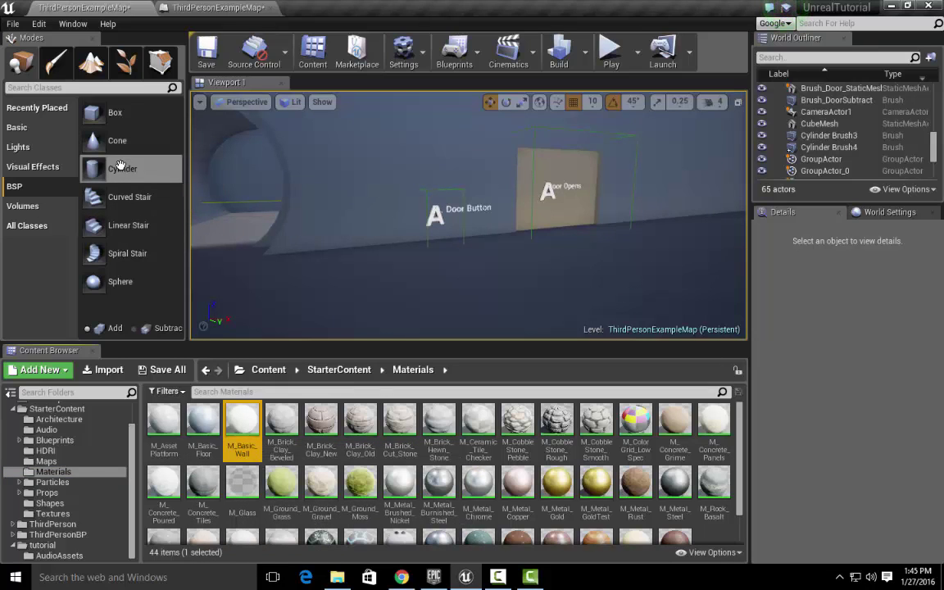
mouse_move(113, 168)
mouse_down()
mouse_move(330, 193)
mouse_move(459, 237)
mouse_move(471, 257)
mouse_up()
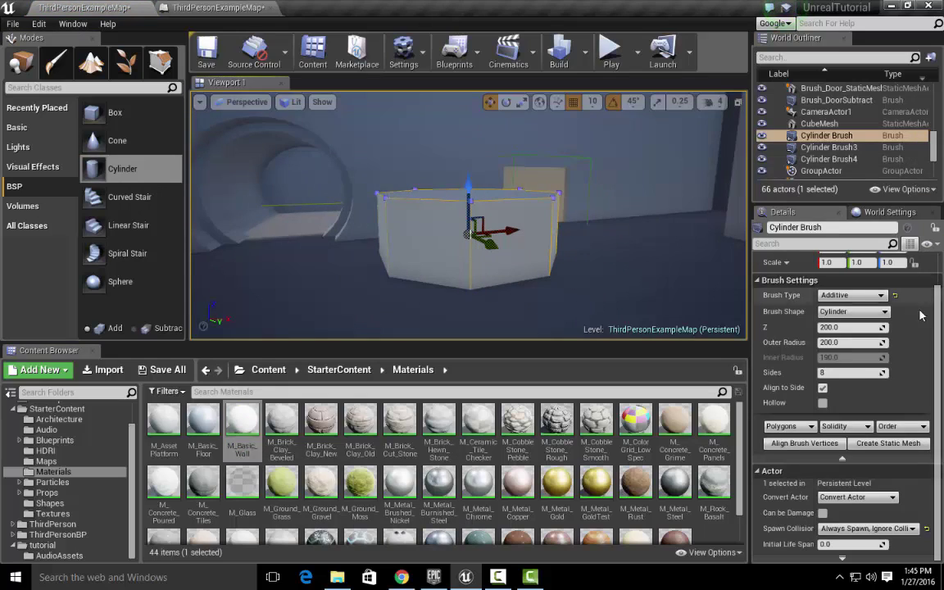
Step: Give the cylinder brush 16 sides and rotate it about 90 degrees so its round face is parallel to the wall
click(852, 372)
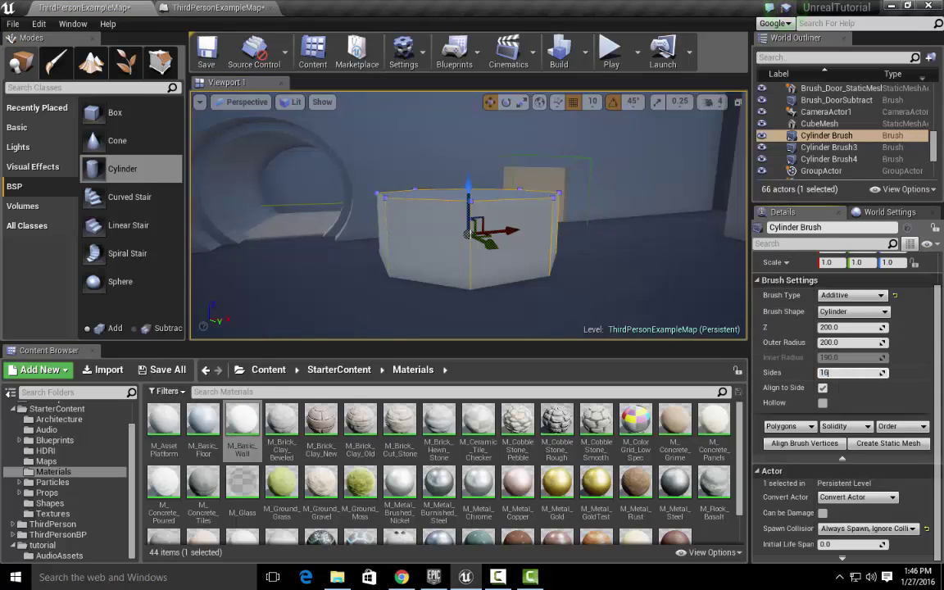
right_drag(607, 191, 604, 216)
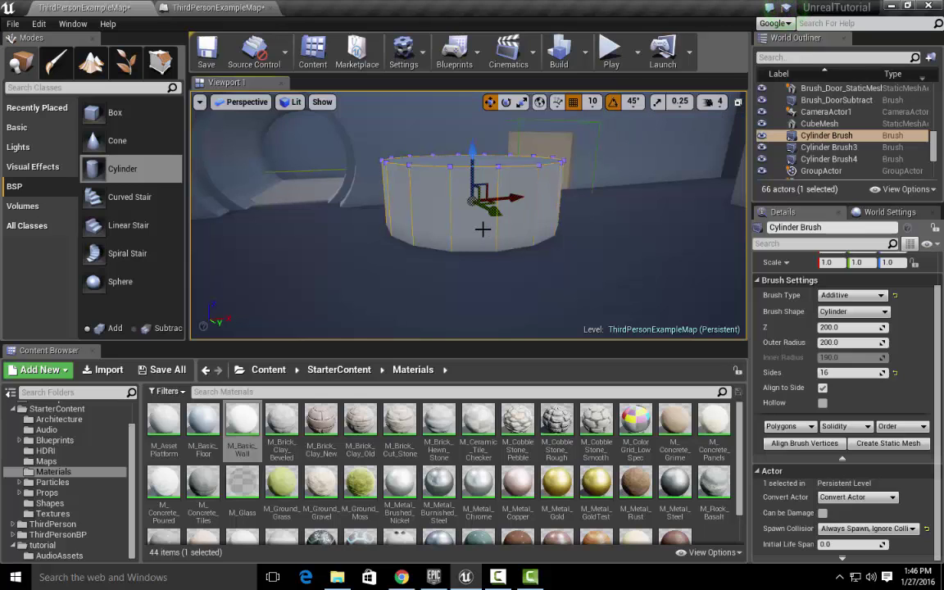
right_drag(473, 175, 507, 180)
key(e)
drag(461, 159, 468, 215)
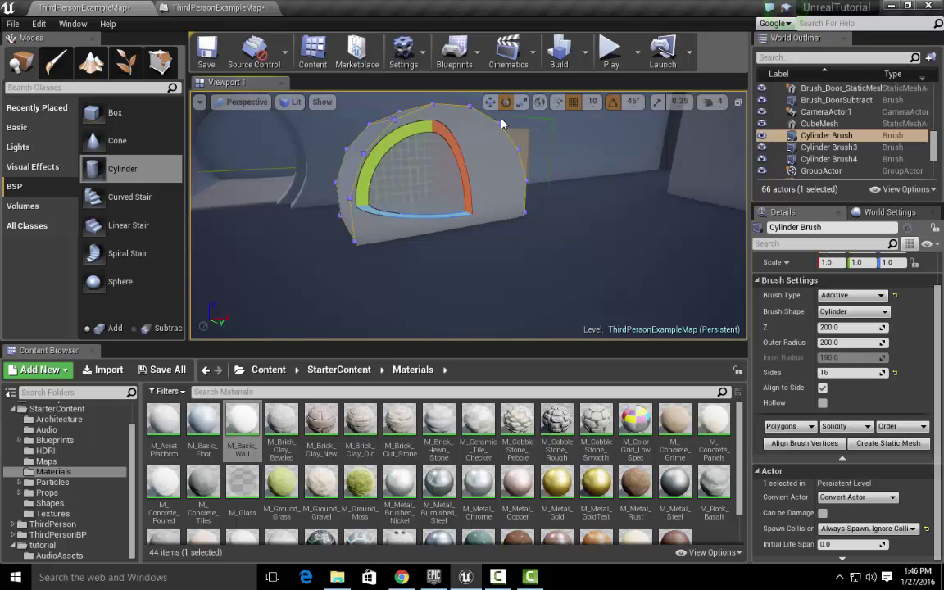
mouse_move(502, 120)
right_down()
mouse_move(516, 120)
mouse_move(501, 117)
right_up()
Step: Move the rotated cylinder brush across the floor towards the wall with the Door Button text
key(w)
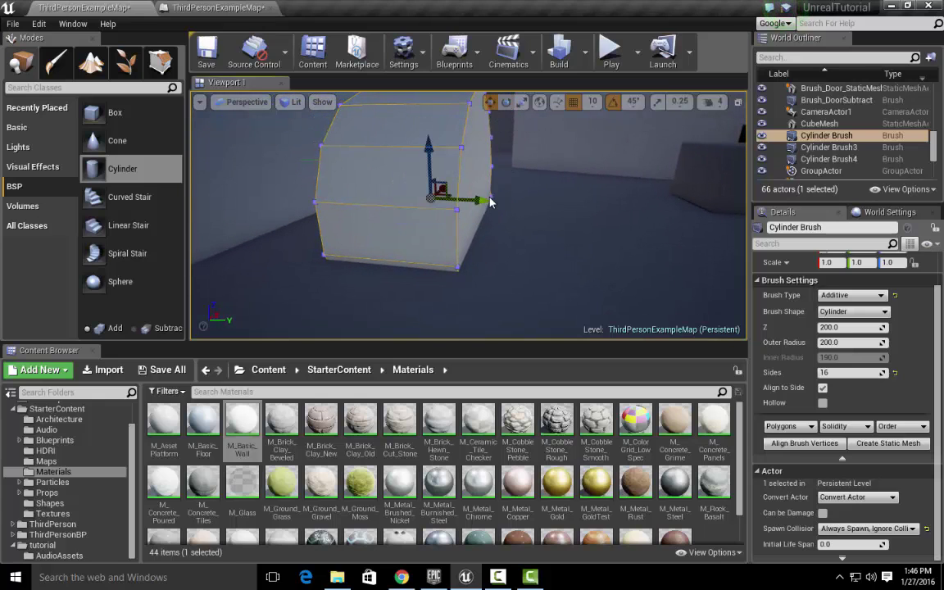
mouse_move(490, 204)
right_down()
mouse_move(553, 204)
mouse_move(546, 197)
right_up()
drag(542, 205, 422, 171)
mouse_move(455, 172)
right_down()
mouse_move(422, 164)
mouse_move(497, 202)
right_up()
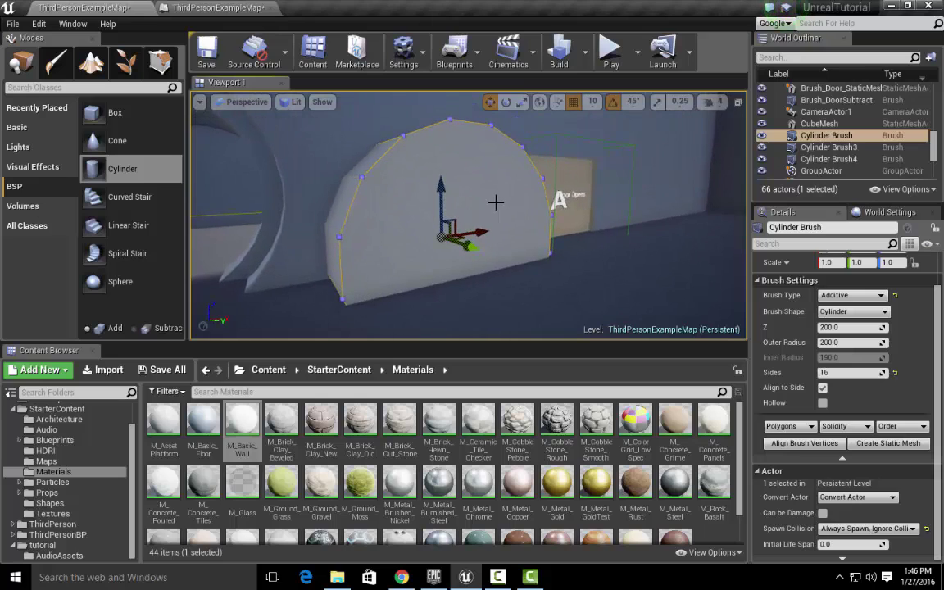
Step: Shrink the cylinder brush uniformly to a scale of about 0.12 and move it to the start of the Door Button text
key(r)
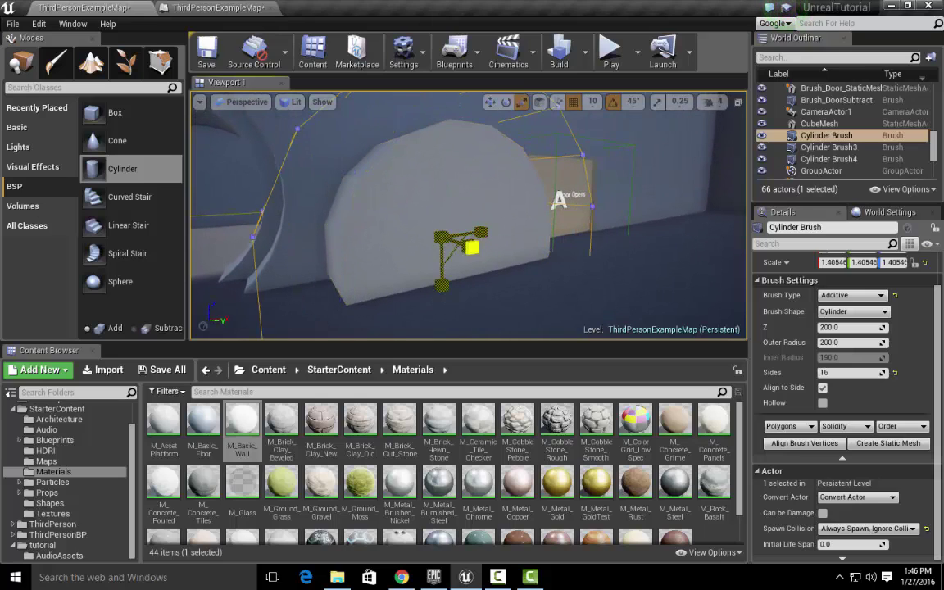
drag(436, 235, 445, 236)
mouse_move(514, 219)
right_down()
mouse_move(493, 223)
mouse_move(512, 232)
right_up()
key(w)
drag(465, 265, 524, 267)
right_drag(526, 273, 541, 283)
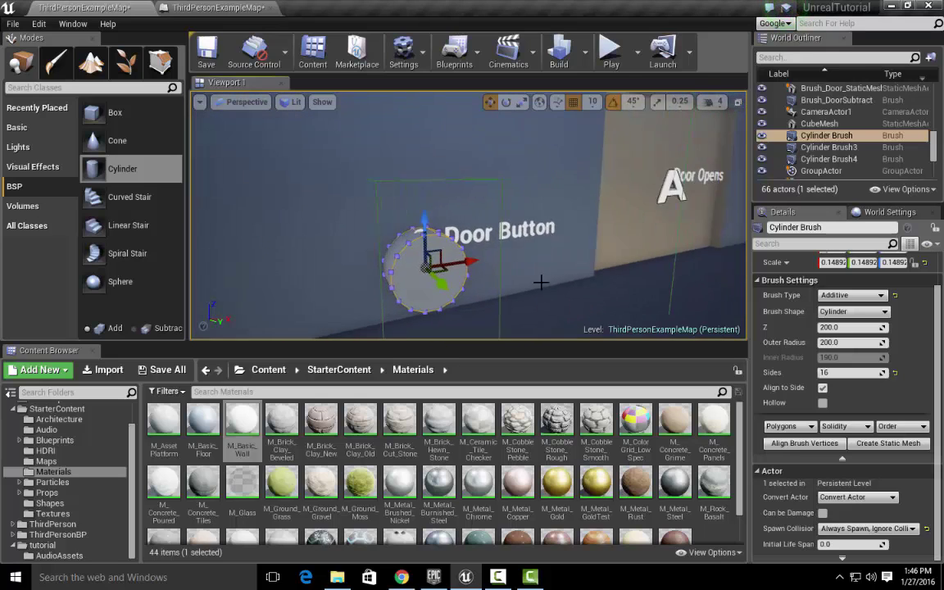
key(r)
drag(423, 265, 426, 270)
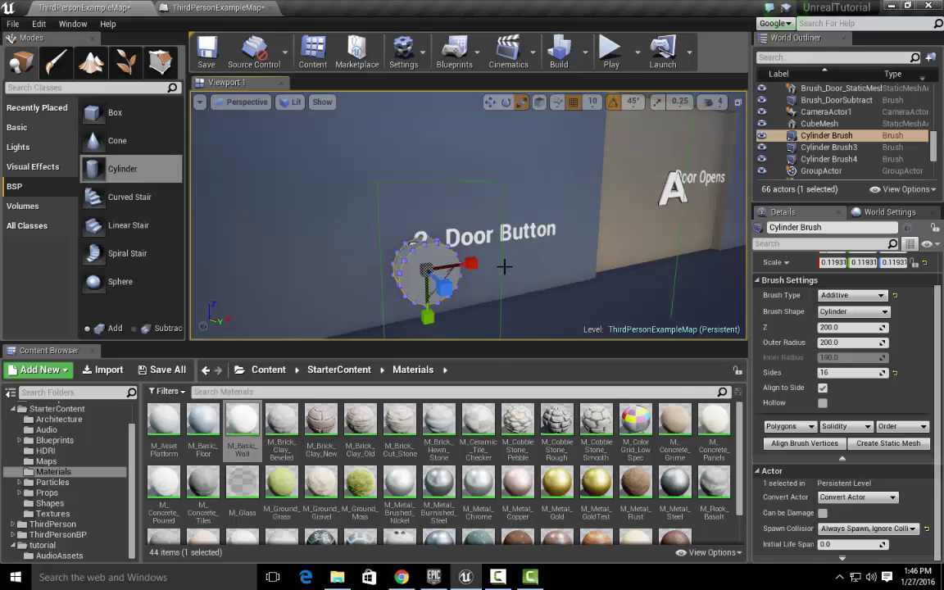
Step: Scale Trigger_DoorAnim2 up to about 0.47 x 0.62 x 0.76 around the cylinder
right_click(501, 258)
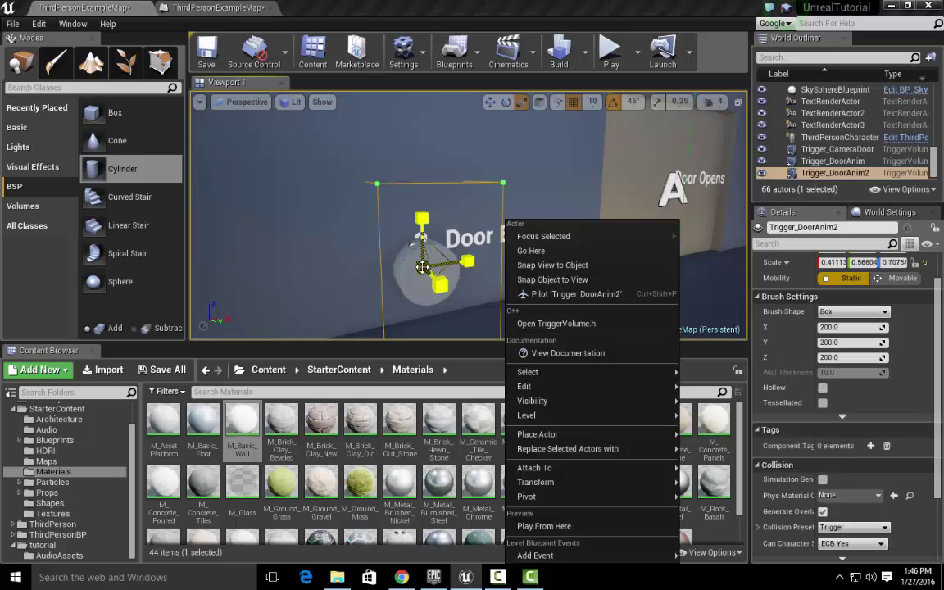
drag(422, 266, 423, 261)
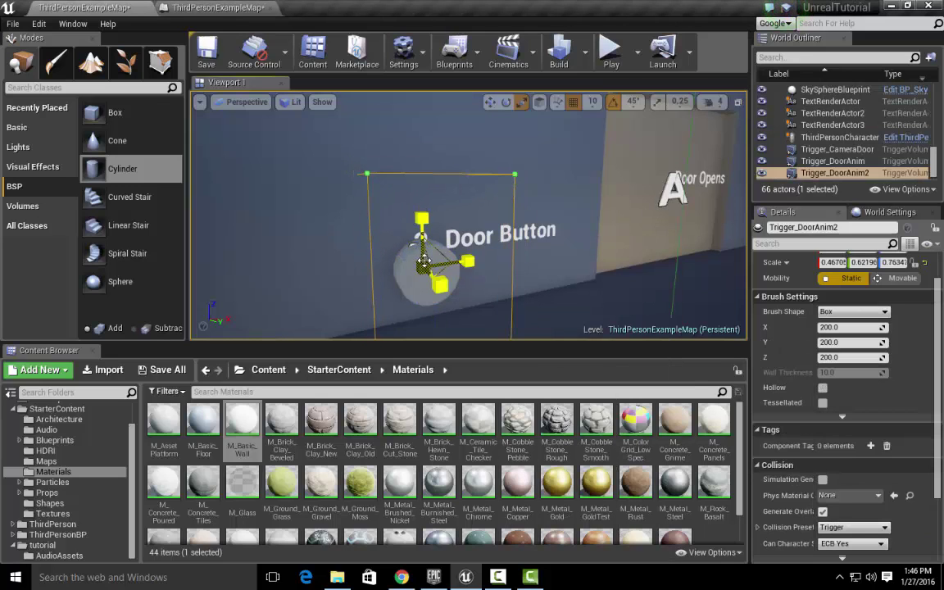
Step: Try to shrink the cylinder brush further by freehand scaling, undoing the distorted scalings
click(408, 268)
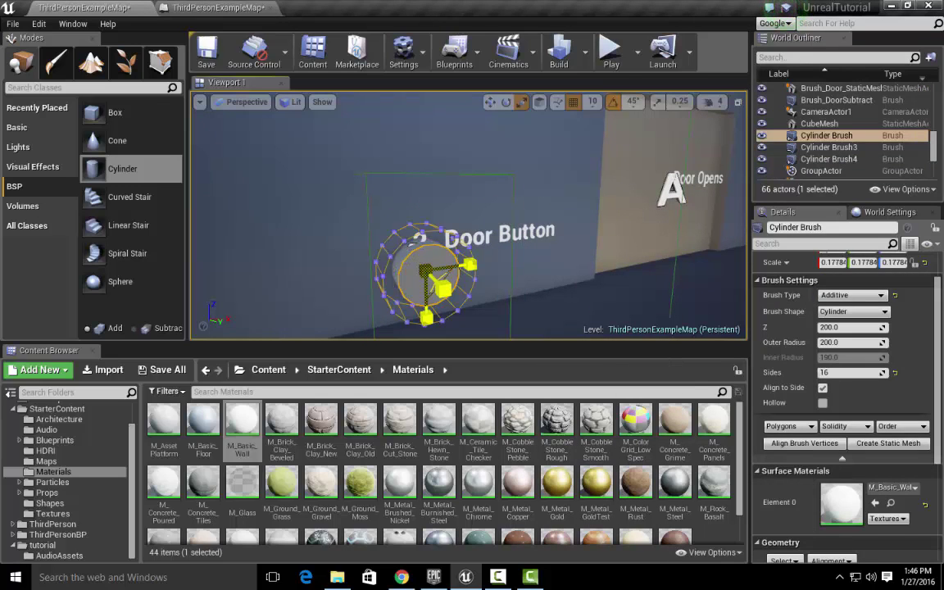
drag(425, 271, 426, 272)
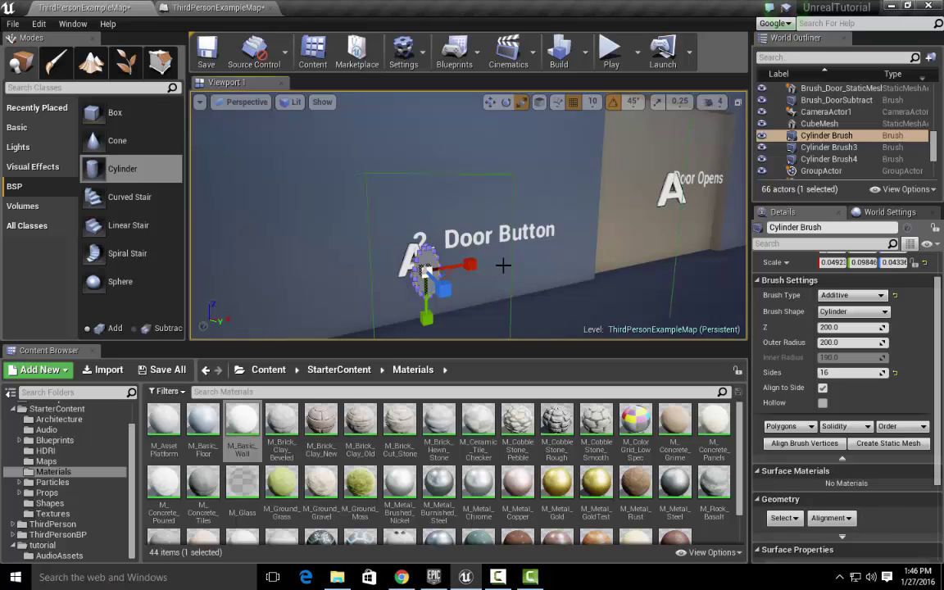
key(ctrl+z)
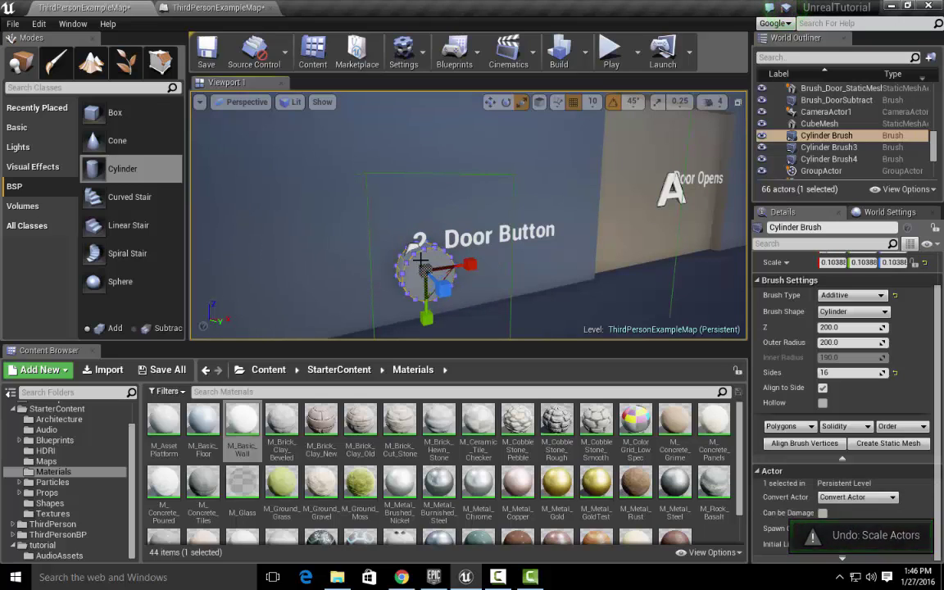
drag(425, 271, 434, 265)
key(ctrl+z)
mouse_move(489, 241)
right_down()
mouse_move(393, 242)
mouse_move(475, 243)
right_up()
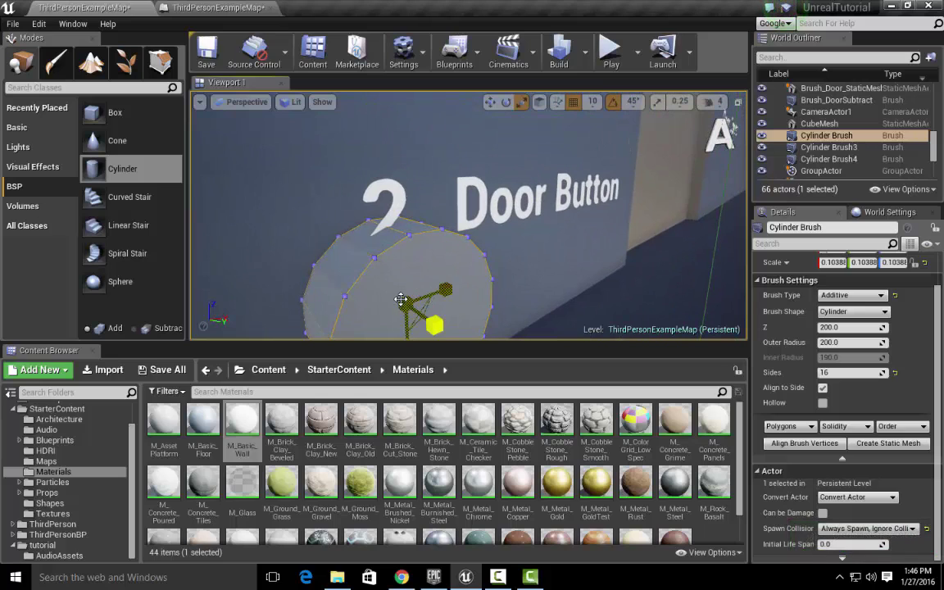
drag(404, 302, 423, 294)
scroll(502, 264, down, 5)
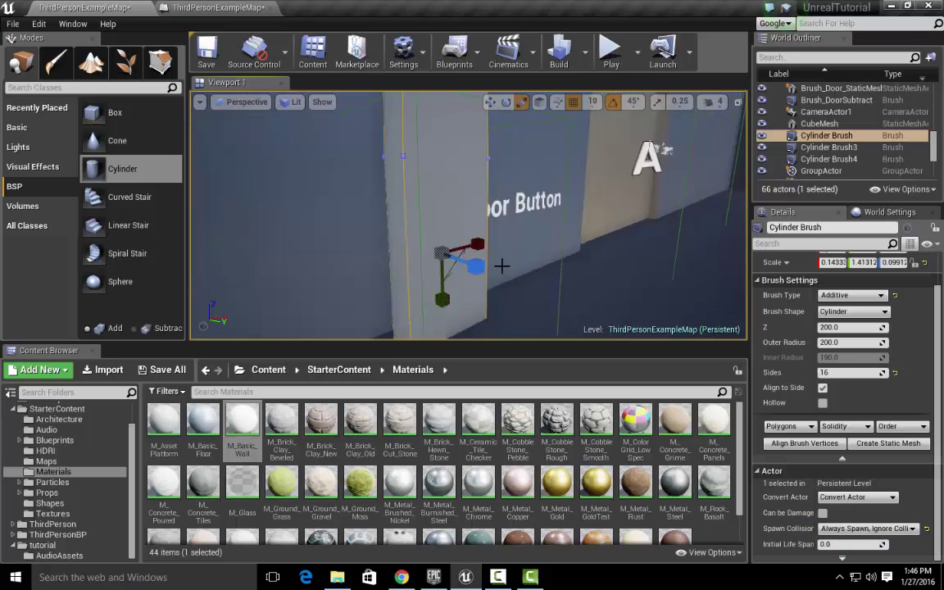
key(ctrl+z)
scroll(459, 258, up, 4)
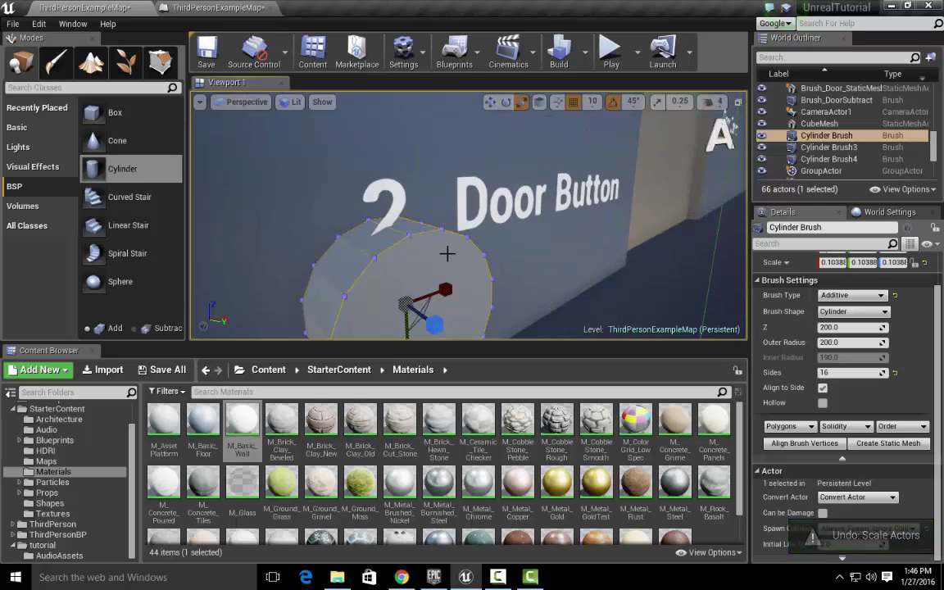
scroll(446, 255, down, 5)
mouse_move(450, 238)
mouse_down()
mouse_move(443, 215)
mouse_move(449, 238)
mouse_up()
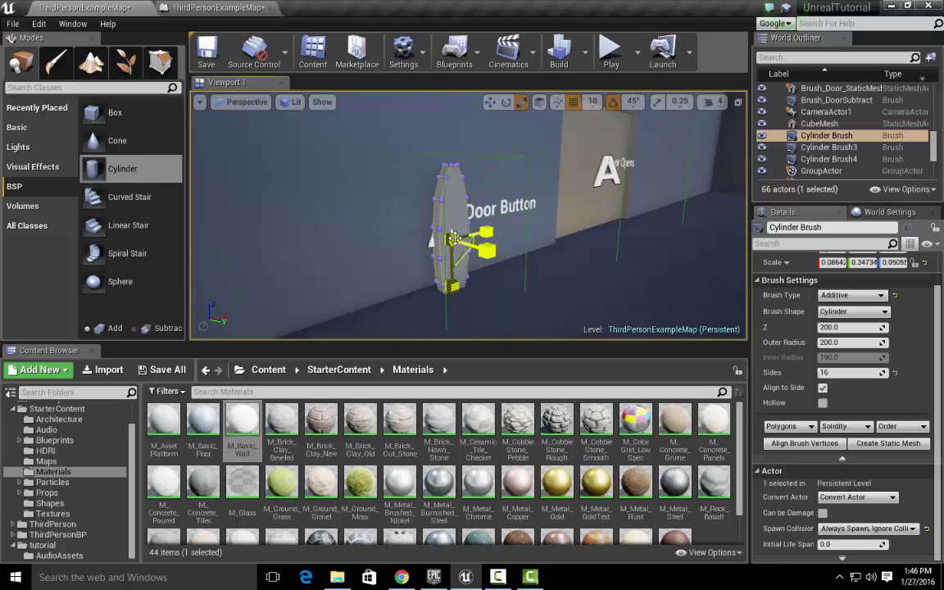
key(ctrl+z)
key(ctrl+z)
key(ctrl+z)
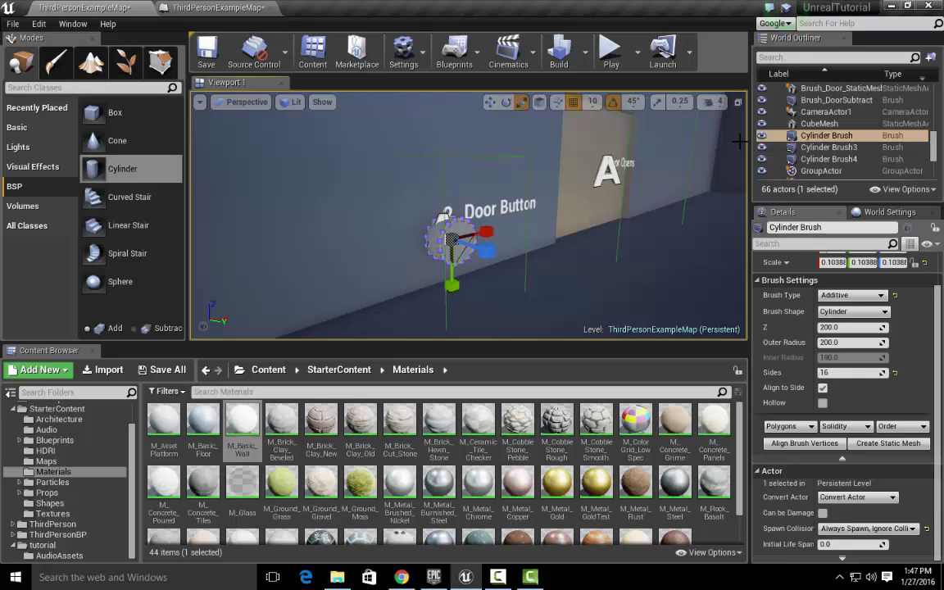
Step: Set the cylinder brush's X, Y and Z scale to 0.1
scroll(939, 295, up, 2)
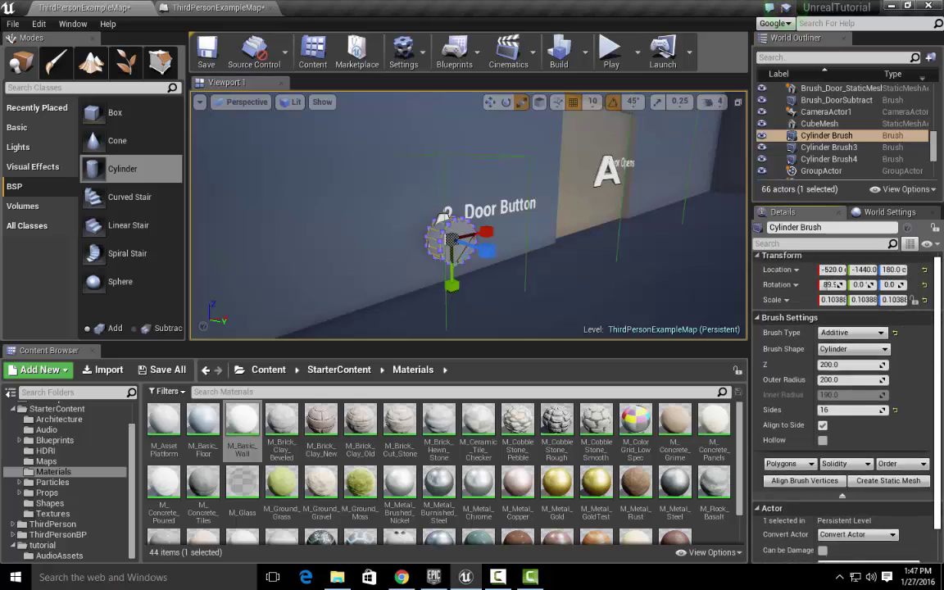
drag(938, 295, 938, 289)
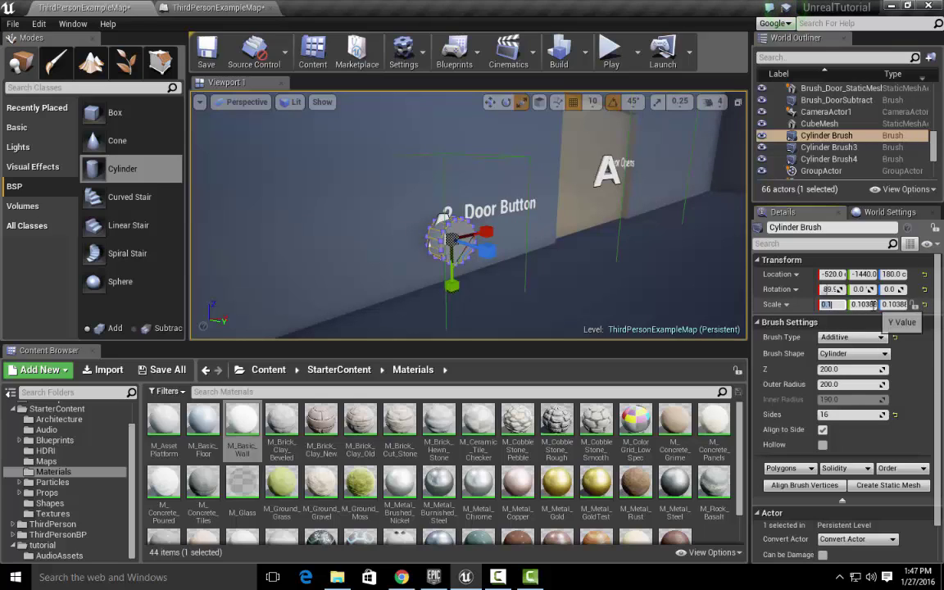
key(Tab)
text(0.1)
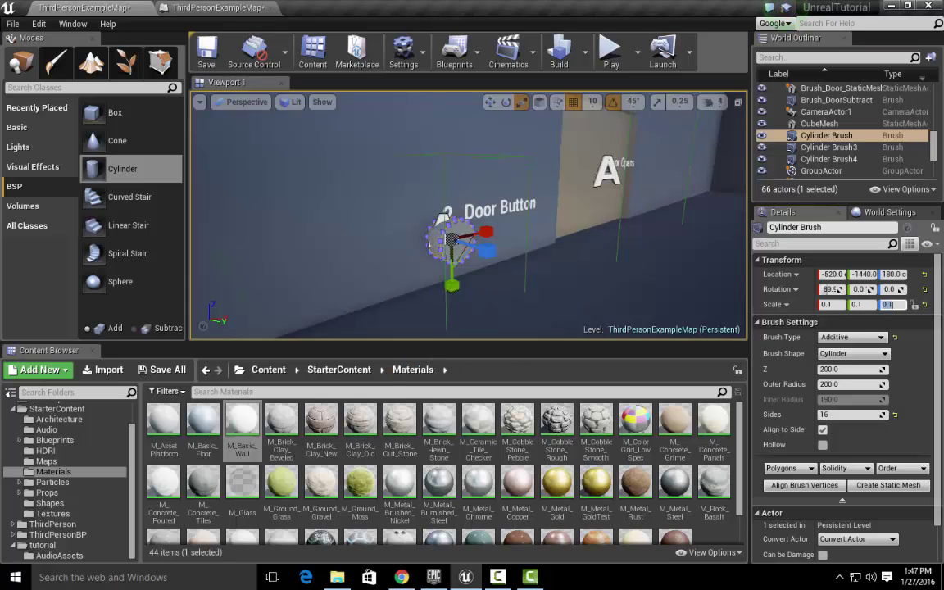
scroll(509, 281, up, 6)
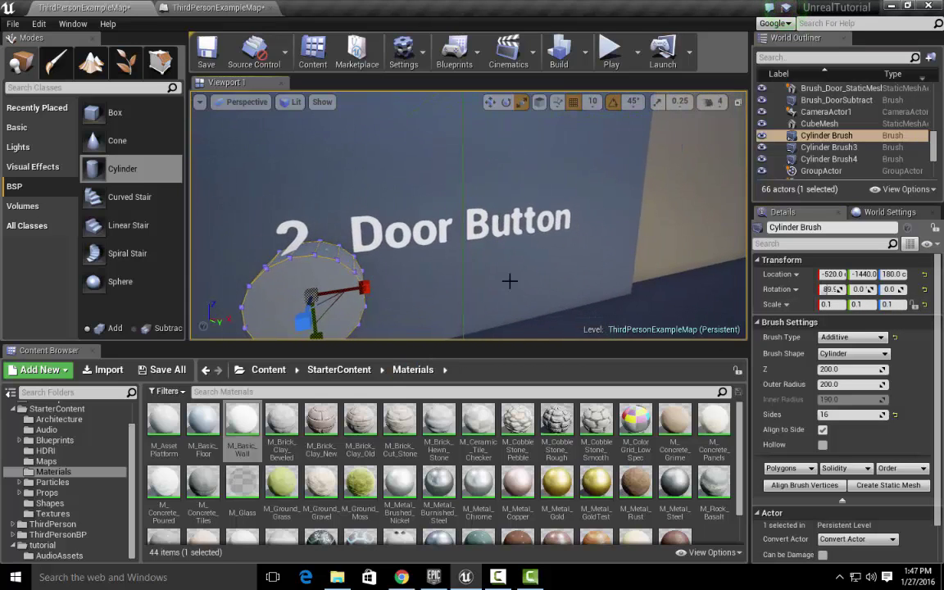
Step: Lower the cylinder brush to Z 170 so it sits just below the Door Button text
key(w)
right_drag(482, 253, 470, 249)
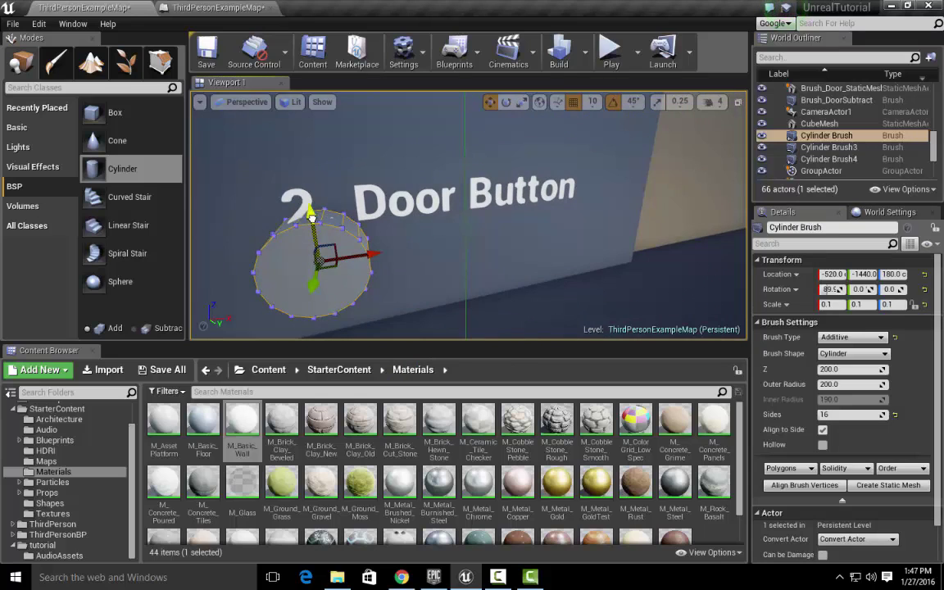
drag(311, 215, 406, 259)
scroll(406, 259, down, 4)
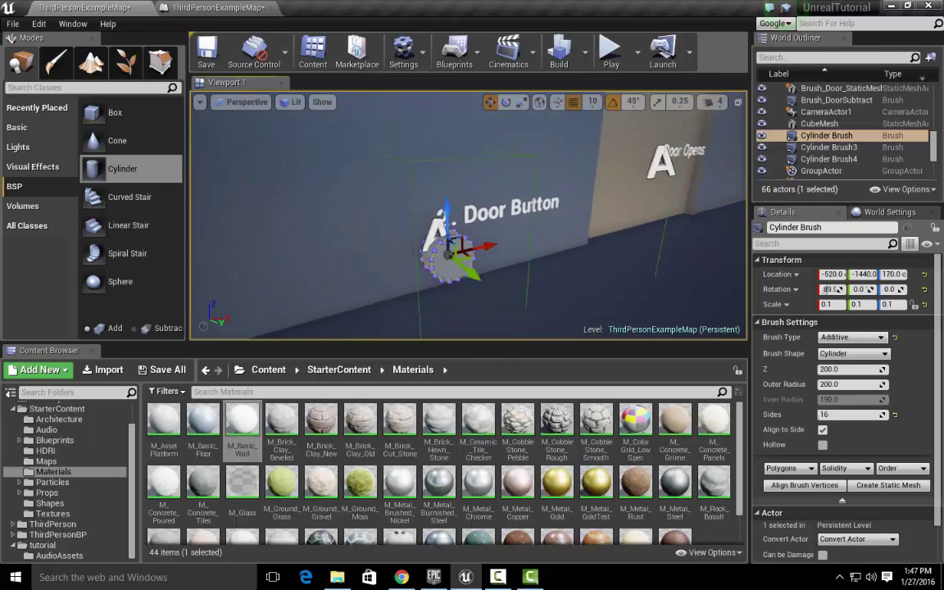
Step: Play the level and walk the character up to the door button to check its size and height
click(612, 51)
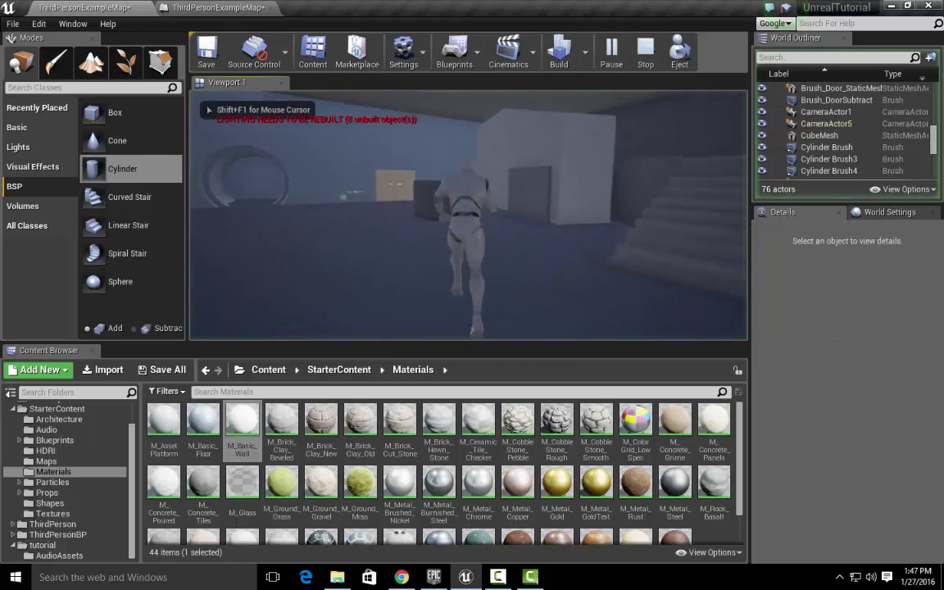
key(w)
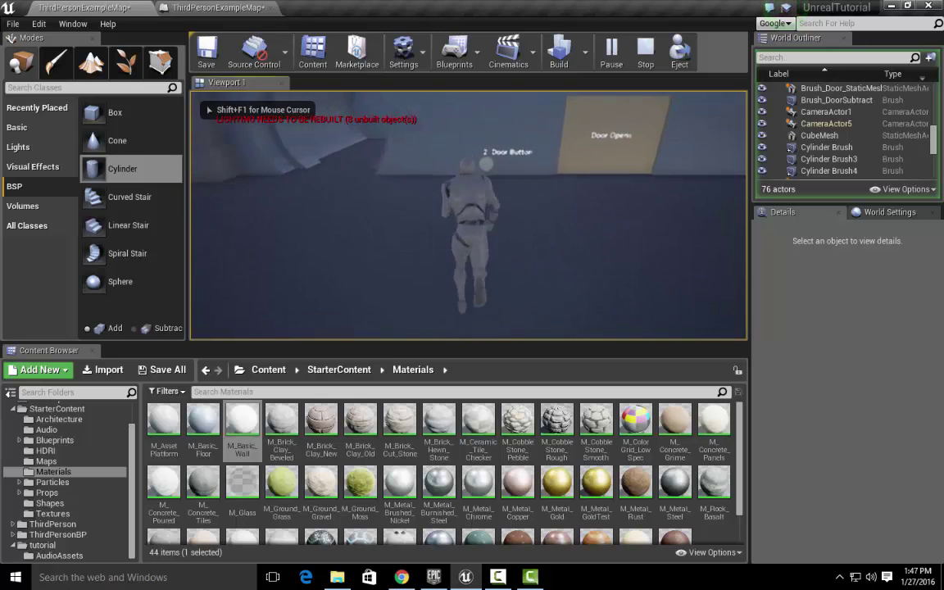
key(s)
key(w)
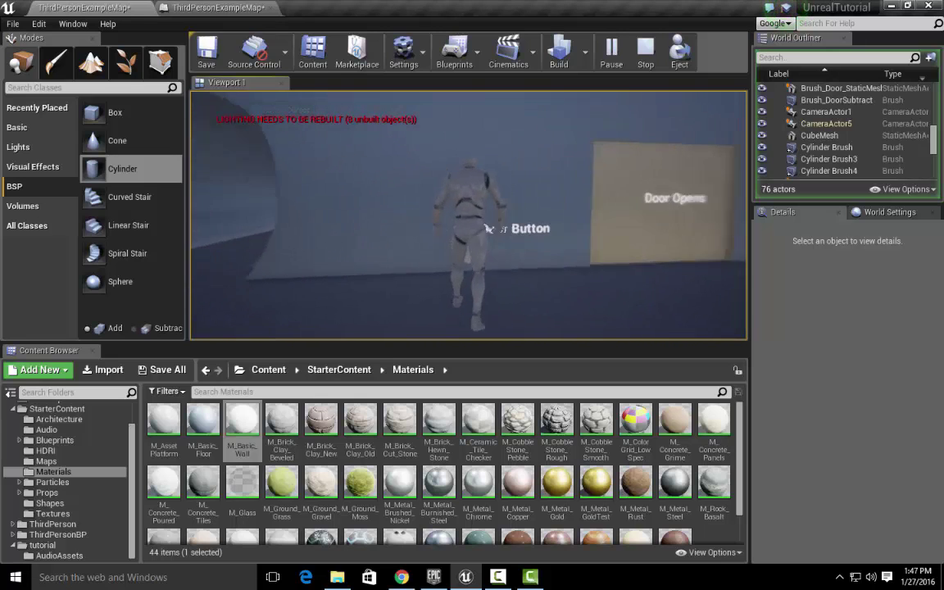
key(s)
key(w)
key(s)
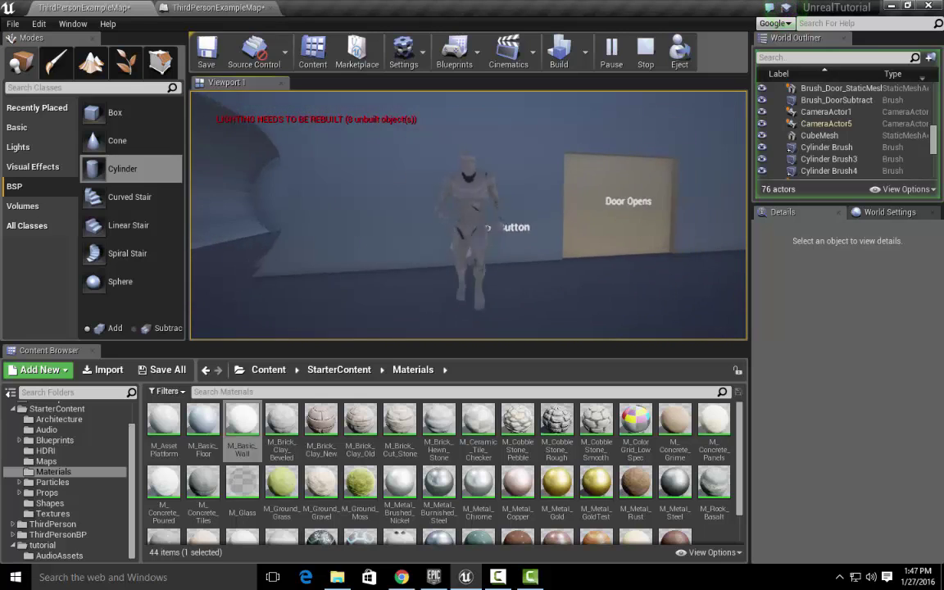
key(w)
key(d)
key(w)
key(s)
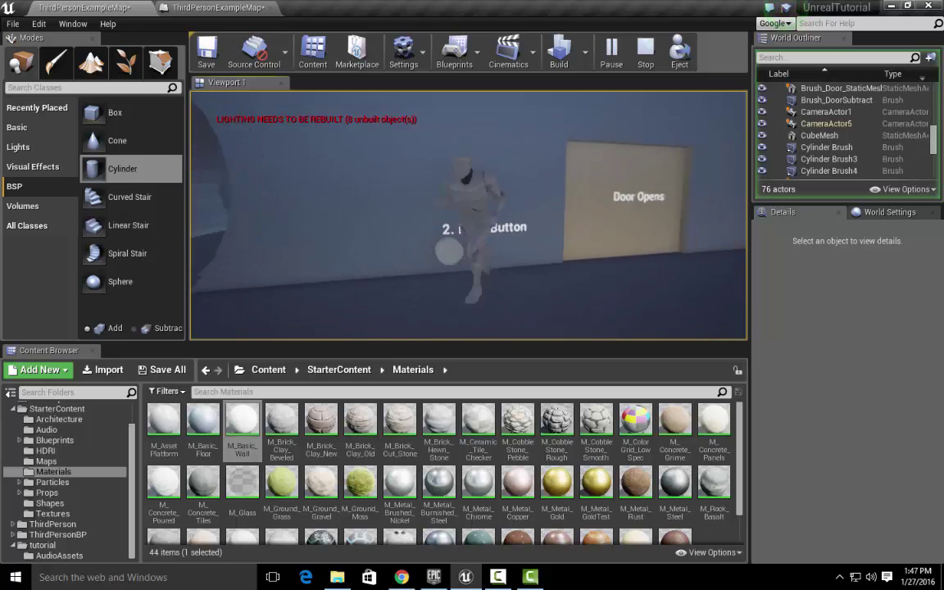
key(s)
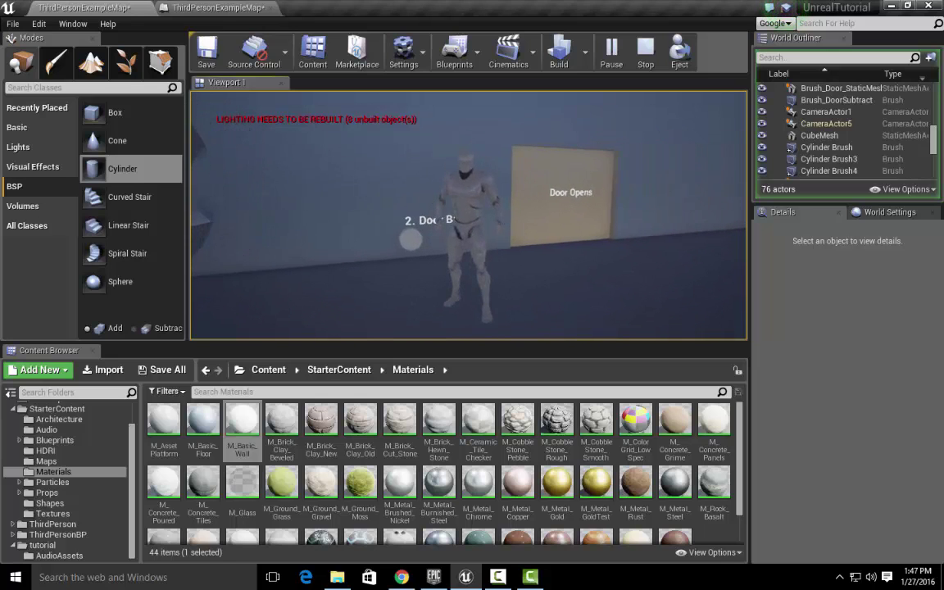
key(Escape)
Step: Select the Door Button text together with the cylinder brush and raise both higher on the wall
mouse_move(407, 242)
right_down()
mouse_move(387, 240)
mouse_move(410, 248)
mouse_move(406, 241)
right_up()
key(w)
ctrl+click(388, 239)
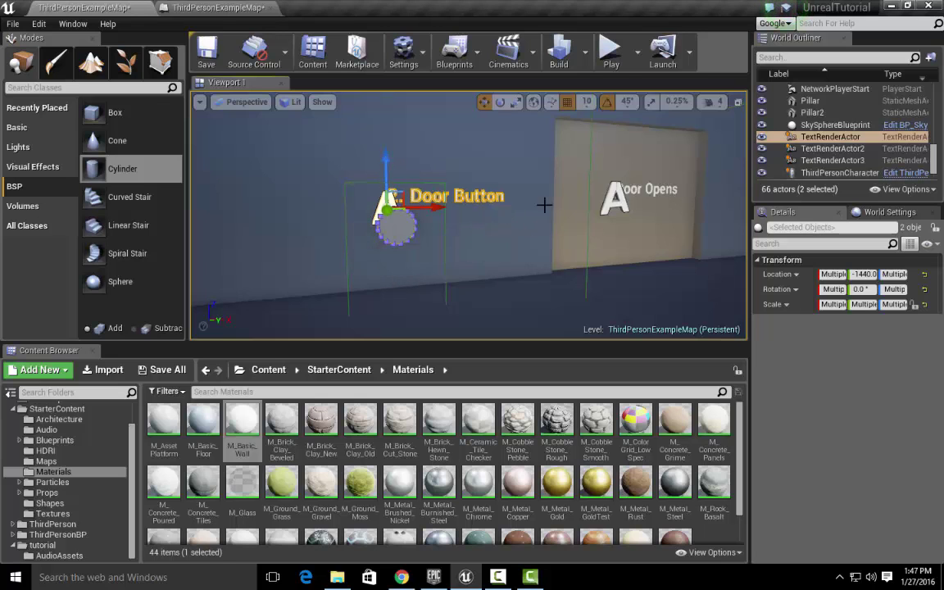
Step: Play the level and compare the raised button and text with the character's height
click(610, 50)
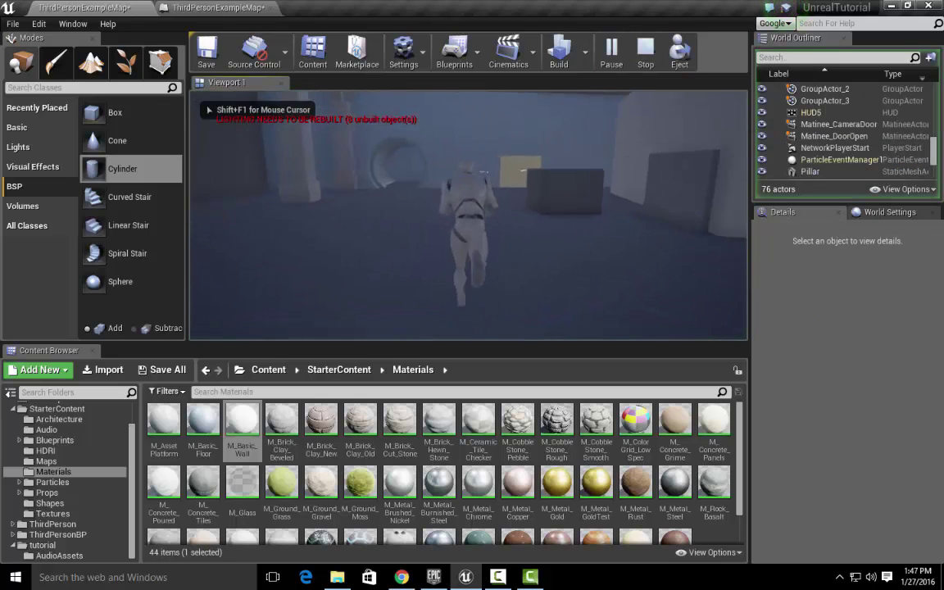
key(w)
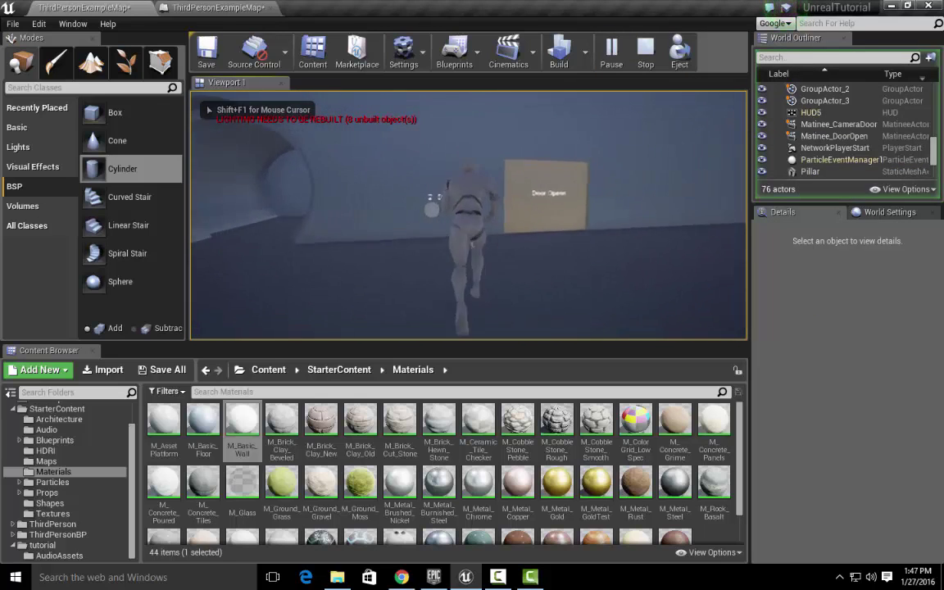
key(a)
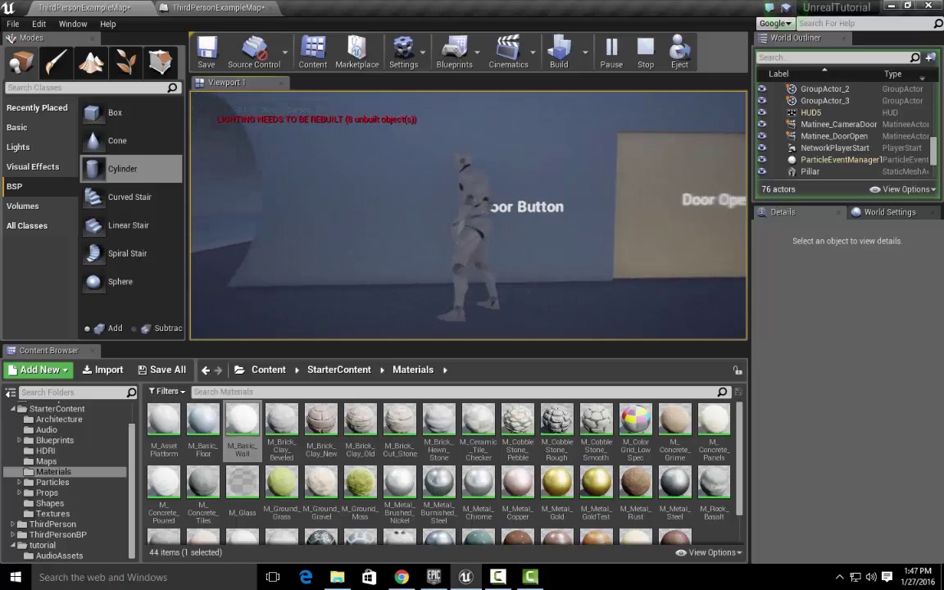
key(w)
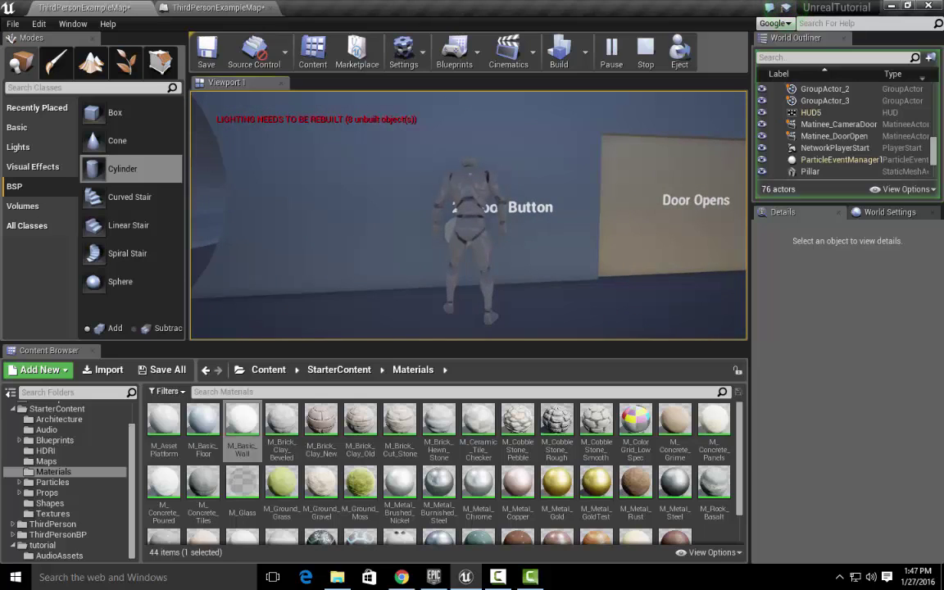
key(Escape)
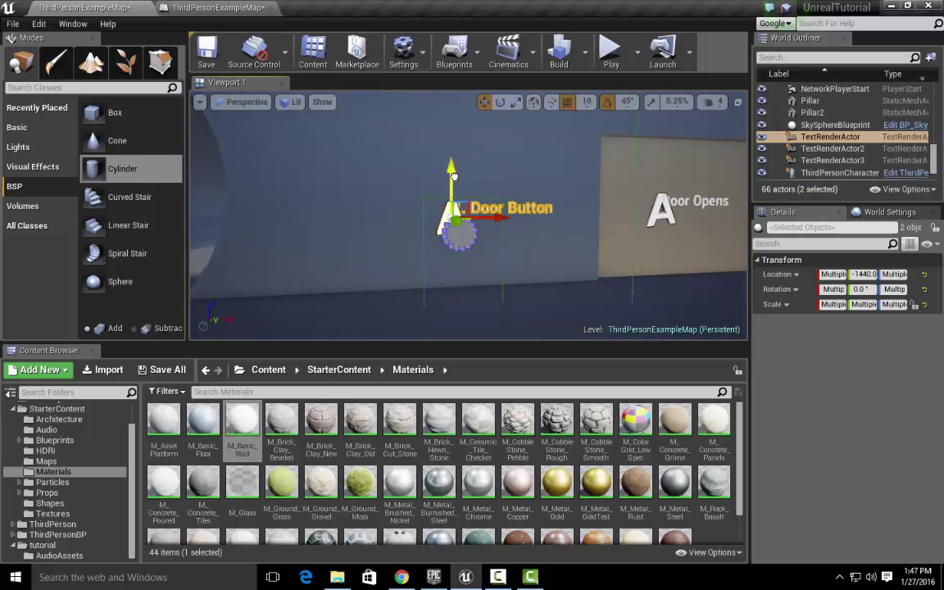
Step: Raise the cylinder and text further, bringing the text to Z 260, and play the level to check their height
drag(453, 176, 461, 169)
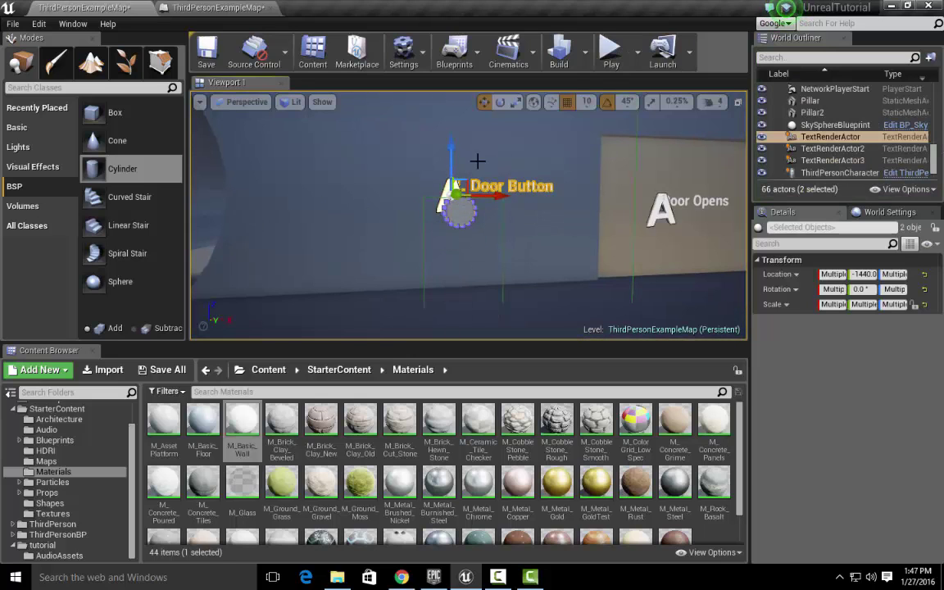
click(610, 51)
key(w)
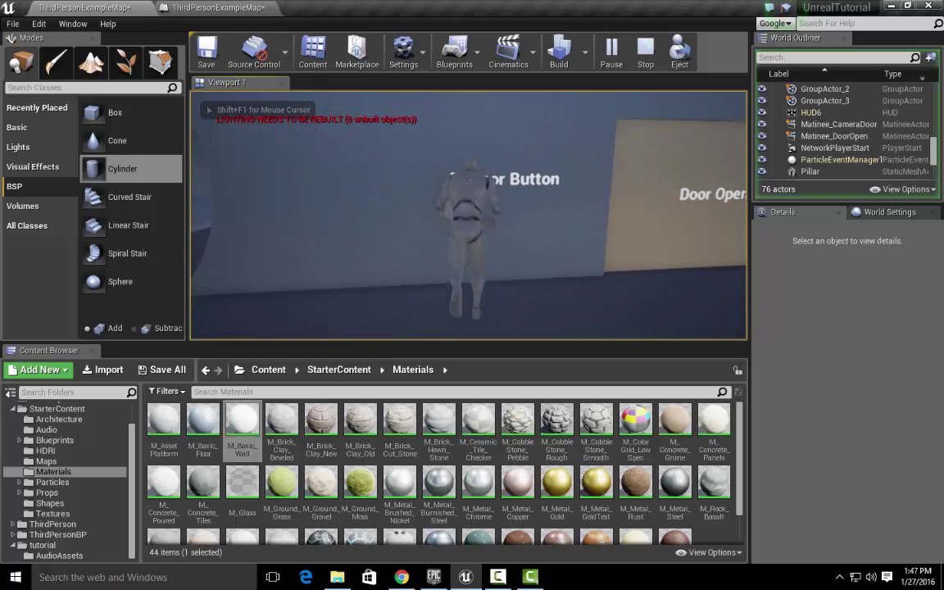
key(s)
key(d)
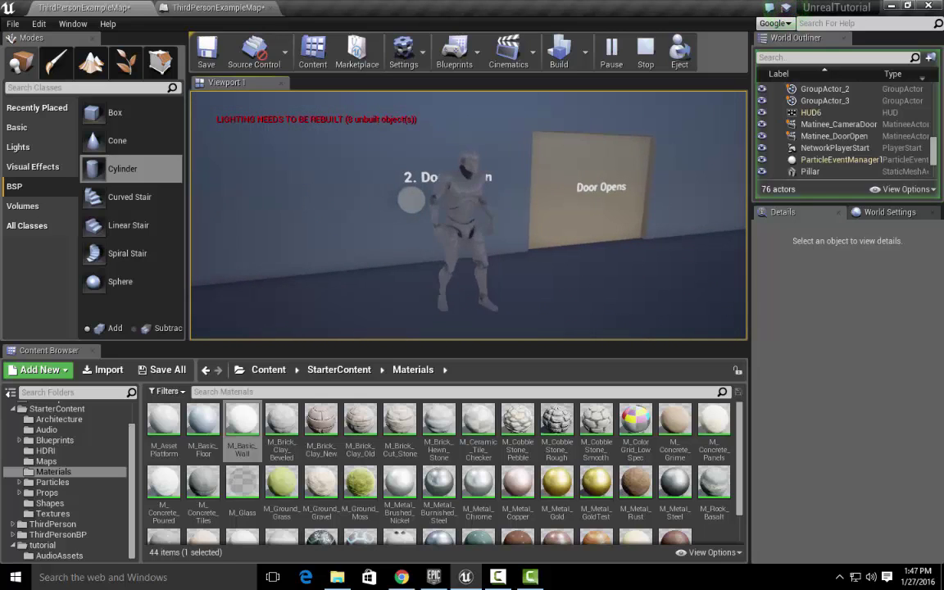
key(w)
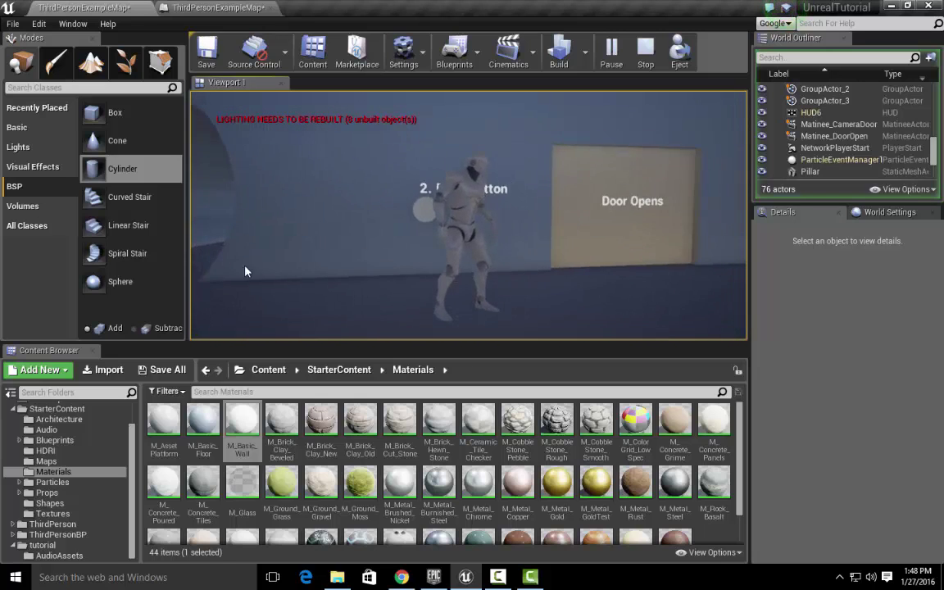
key(Escape)
Step: Move only the Door Button text beside the cylinder, at X -470 and Z 230
click(446, 205)
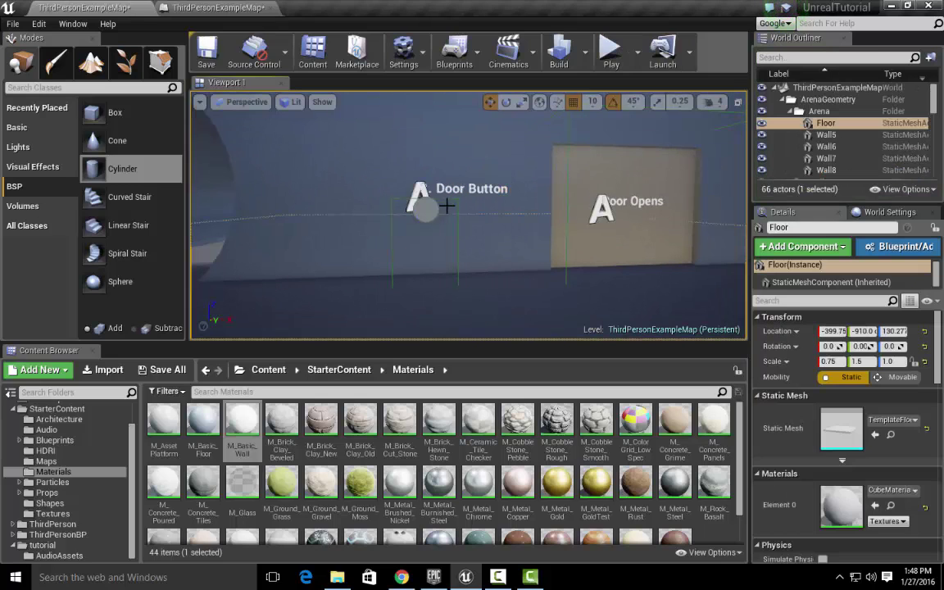
click(449, 189)
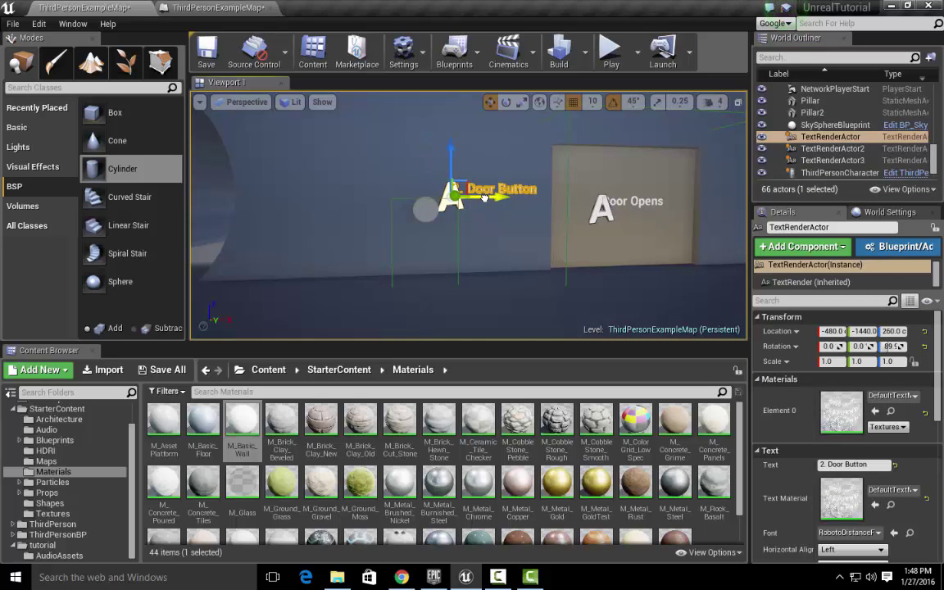
drag(461, 154, 464, 171)
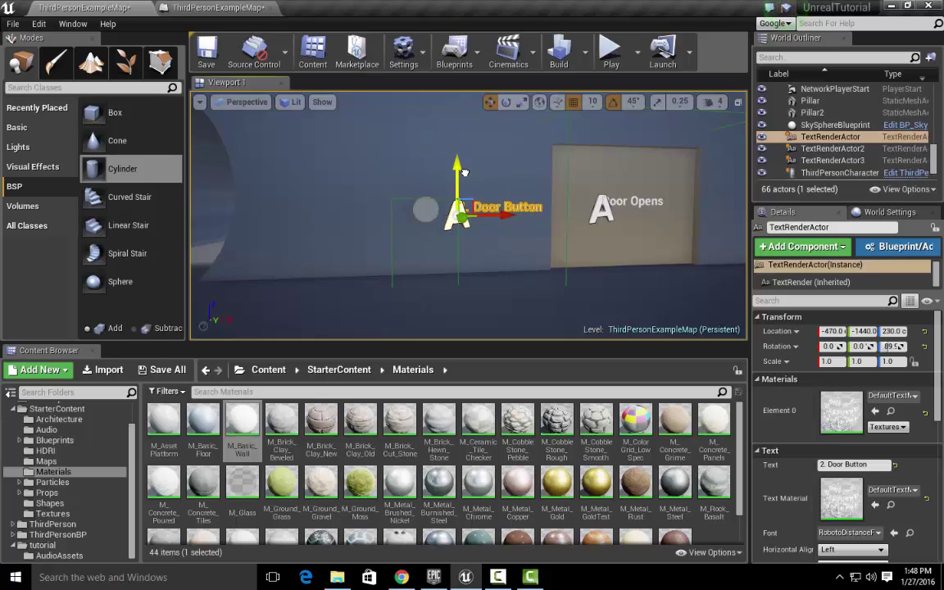
Step: Enlarge Trigger_DoorAnim2 to a scale of about 1.01 x 0.62 x 1.01 and position it around the button at -510, -1430, 220
click(414, 227)
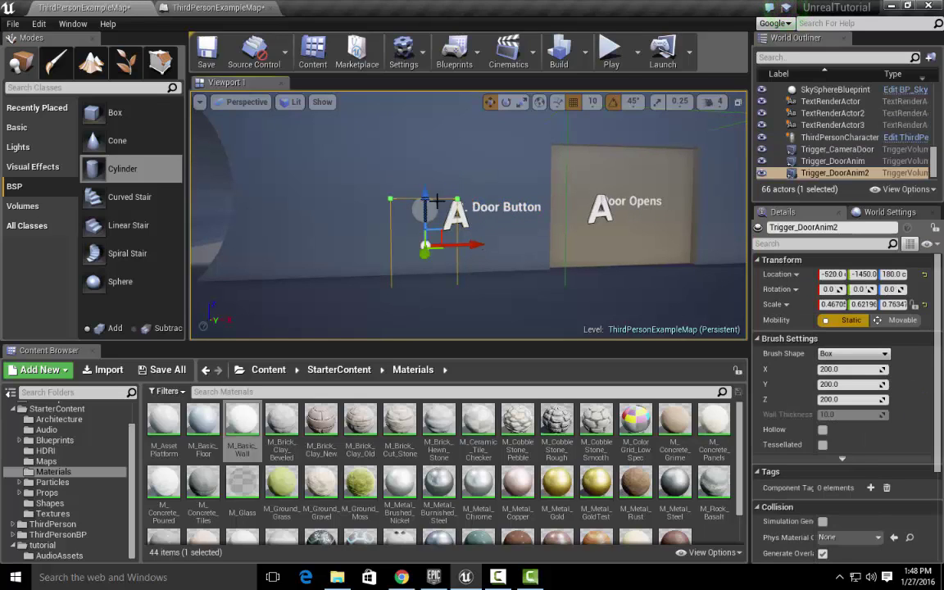
drag(430, 181, 431, 188)
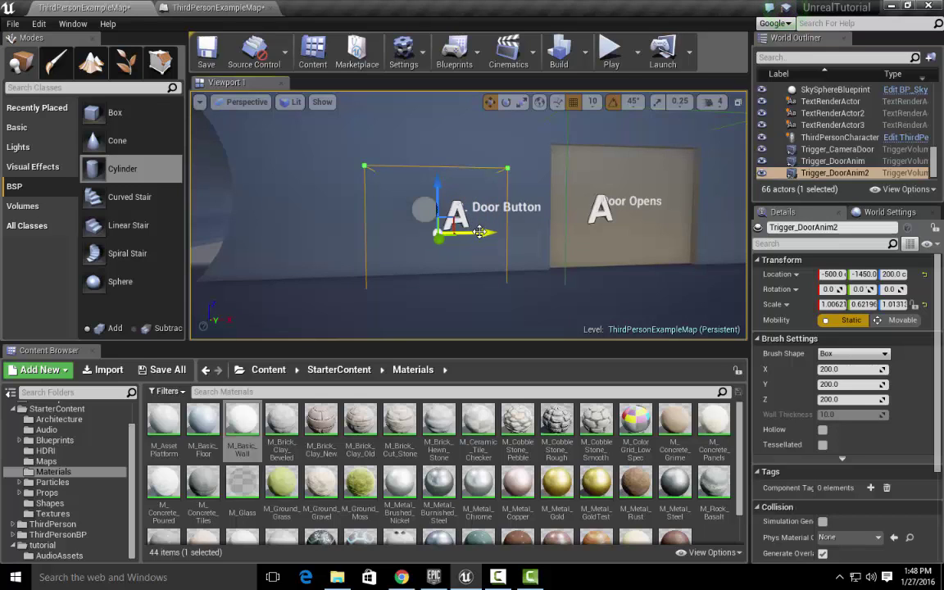
key(a)
right_drag(480, 231, 438, 211)
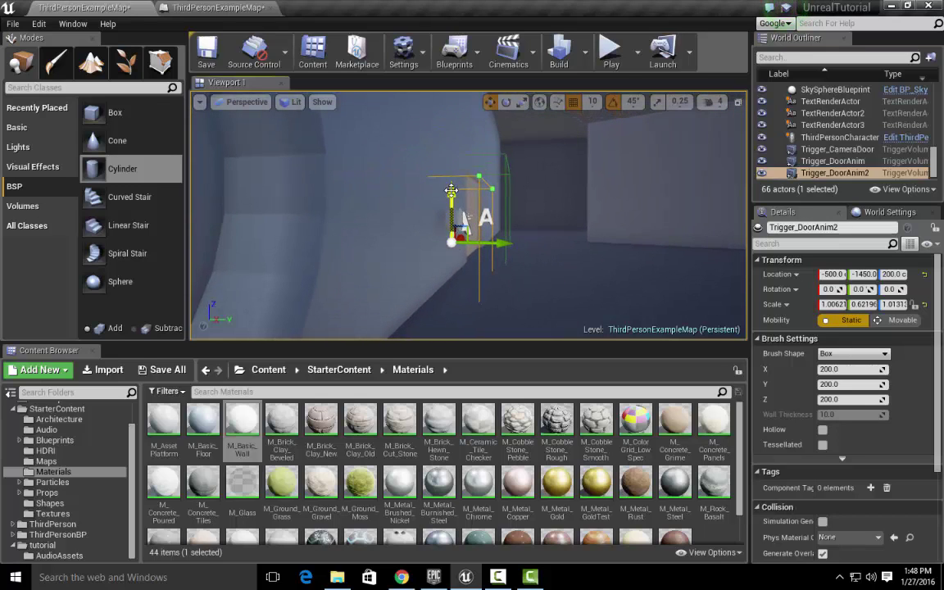
alt+drag(450, 232, 514, 219)
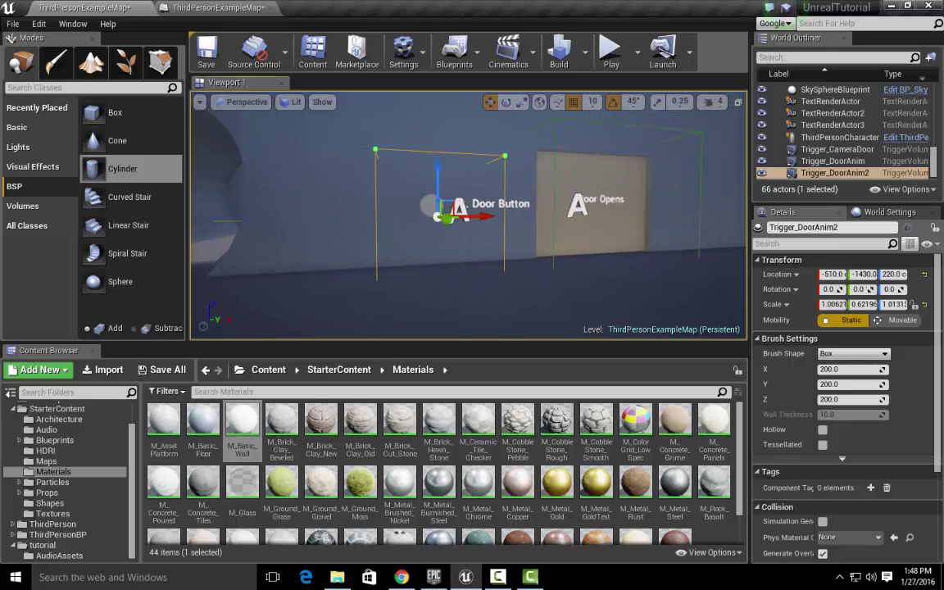
Step: Play the level and run the character around the door button to check its placement beside the text
click(609, 49)
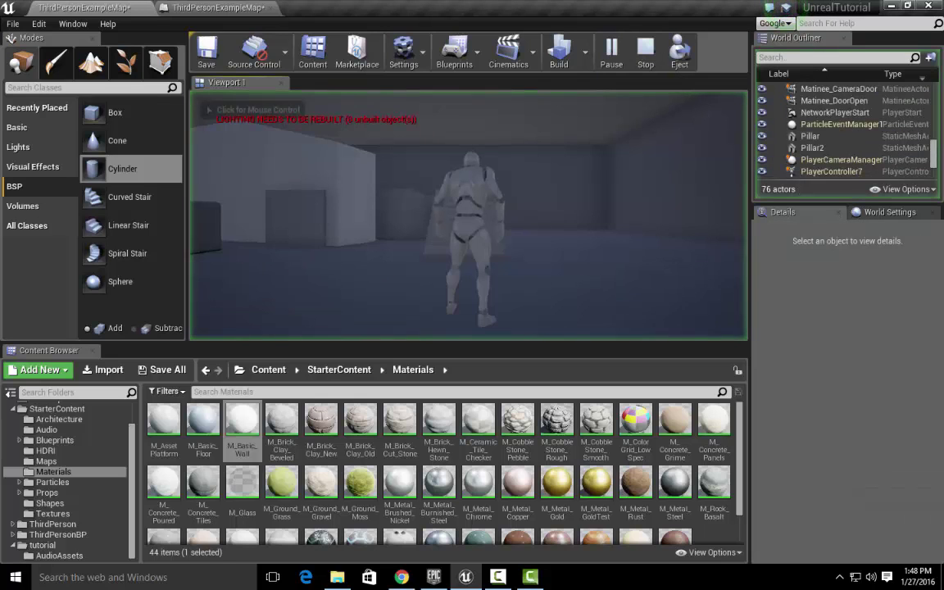
key(w)
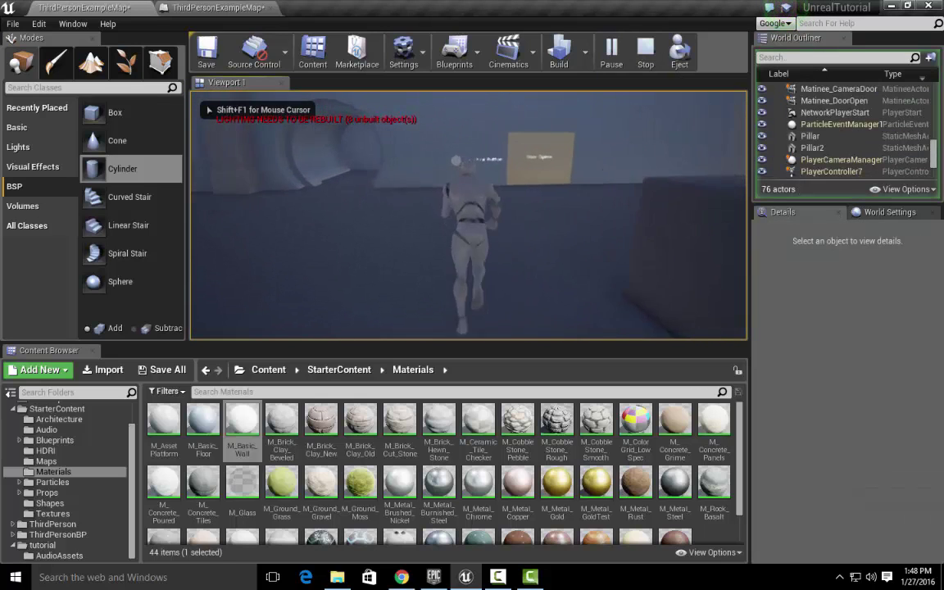
key(w)
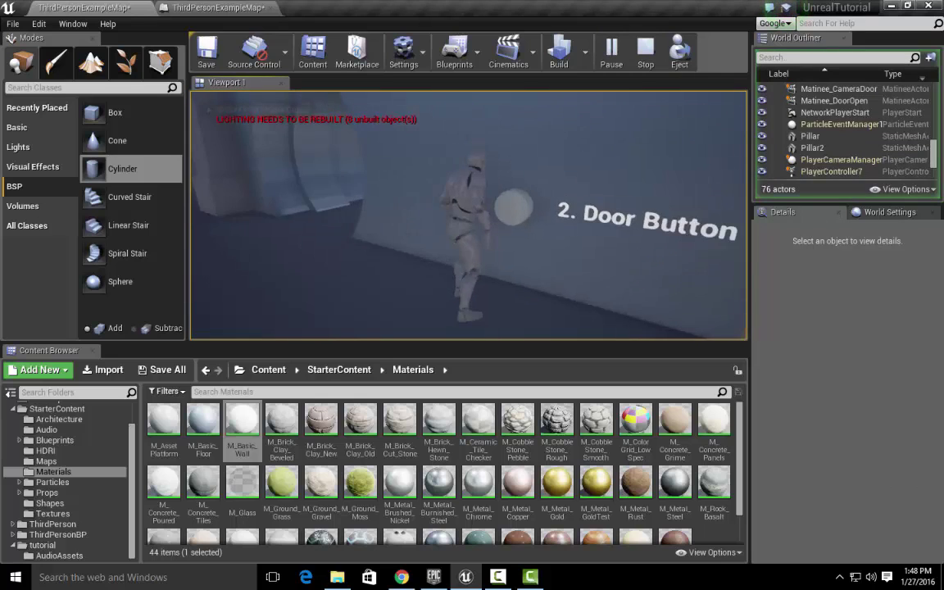
key(s)
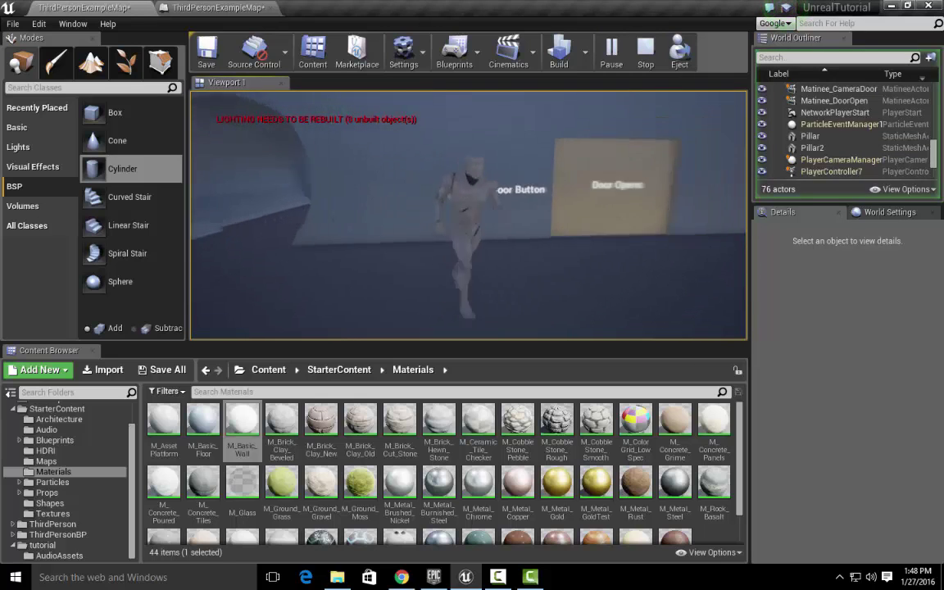
key(w)
key(a)
key(w)
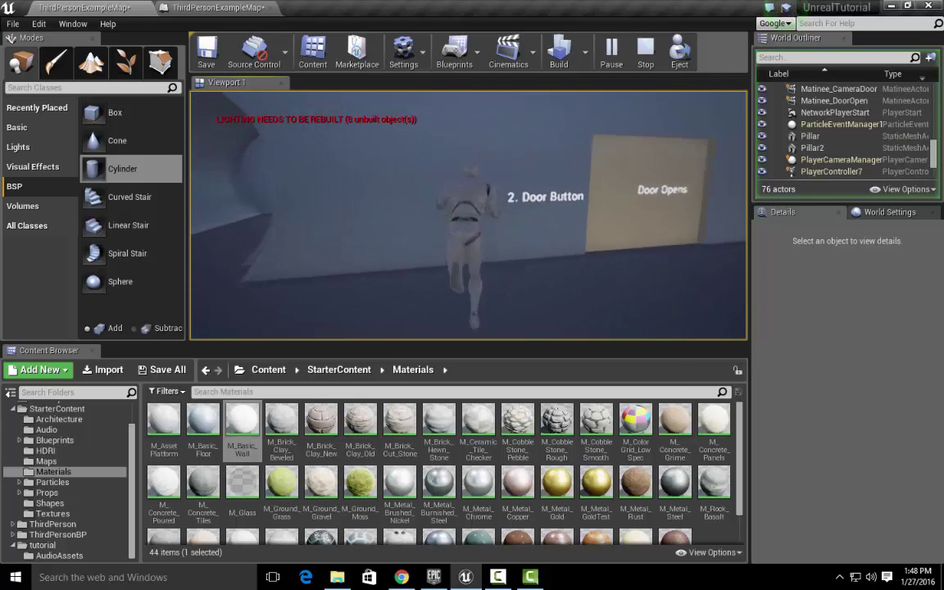
key(s)
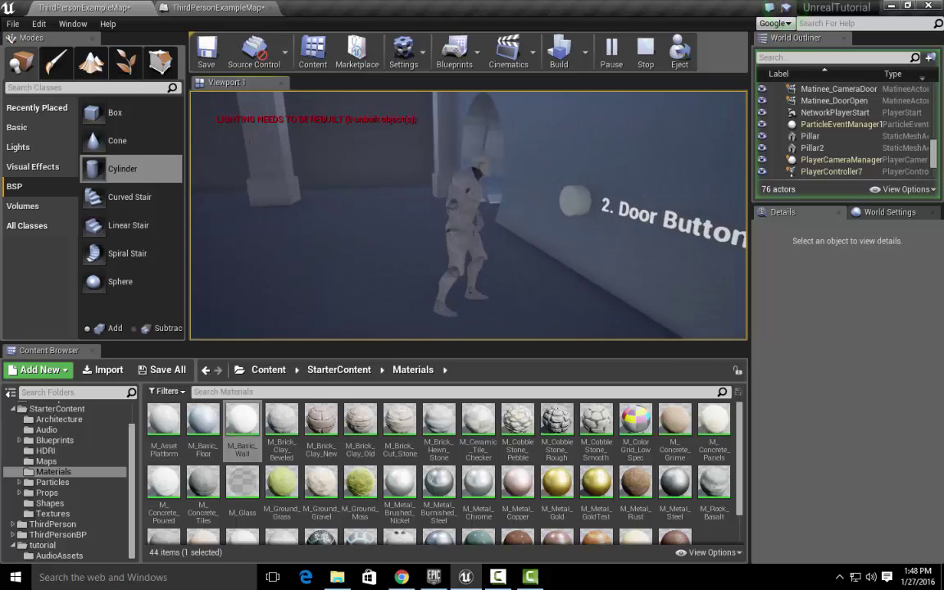
key(d)
key(w)
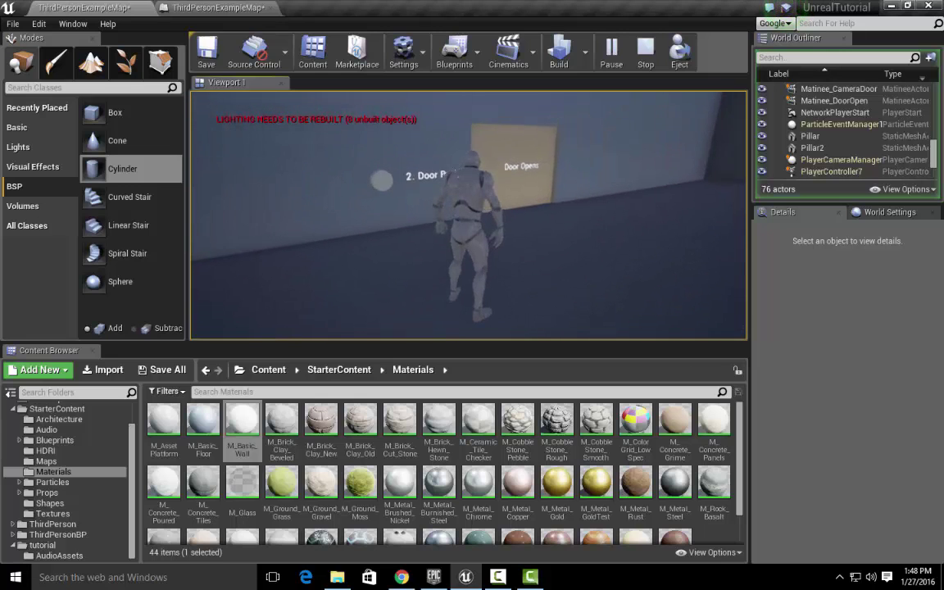
key(Escape)
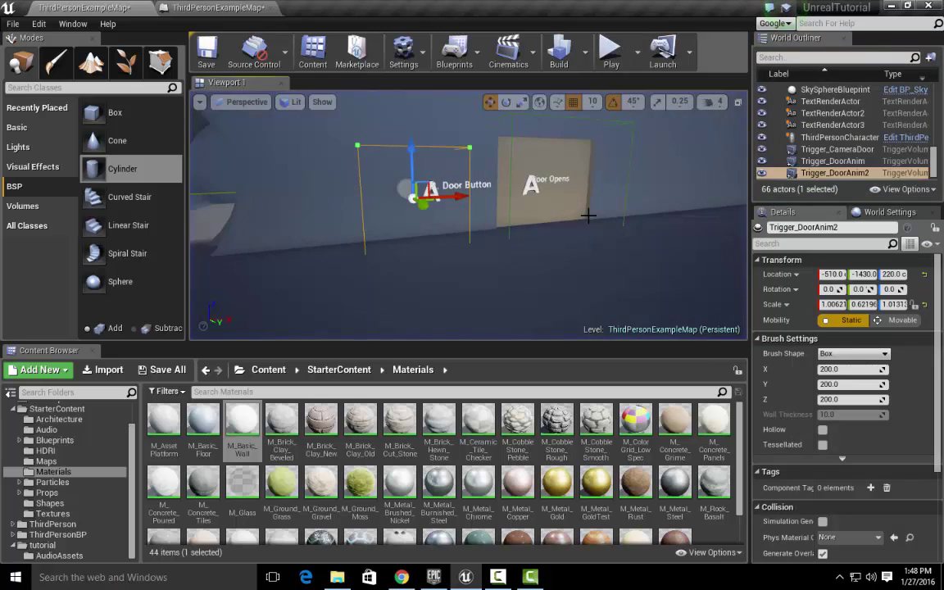
key(s)
right_drag(588, 215, 566, 181)
key(w)
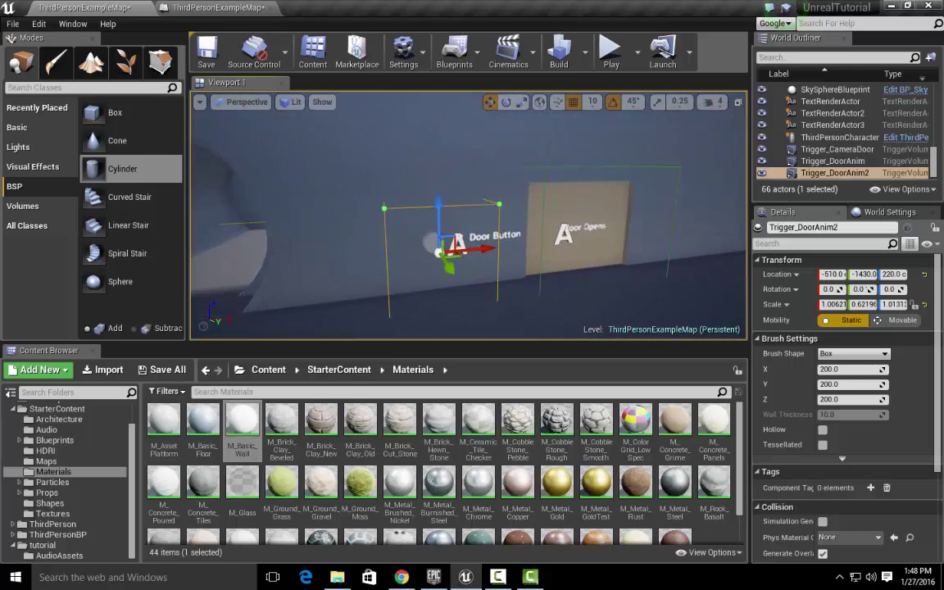
right_drag(589, 306, 588, 305)
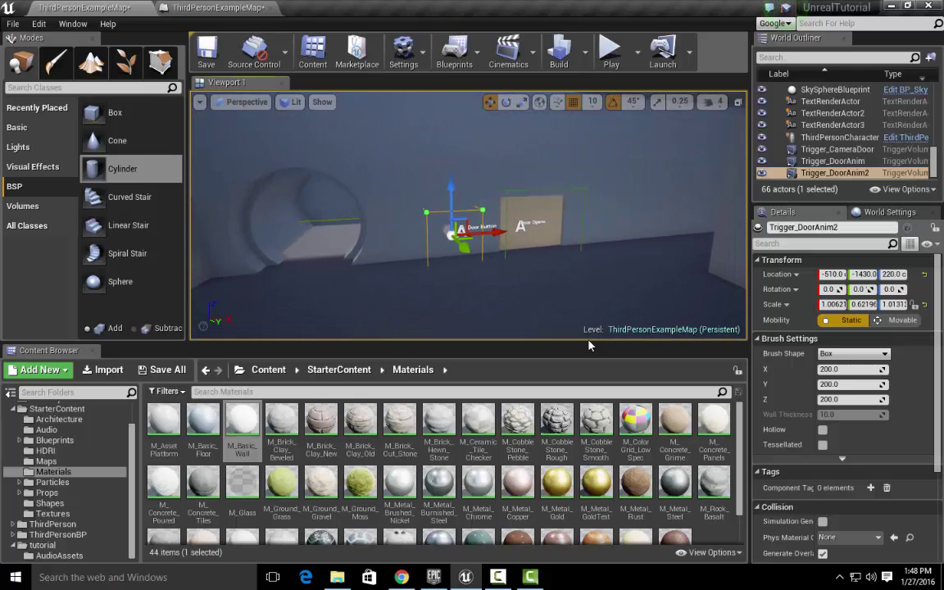
Step: Close the Level Blueprint editor and open the Level Blueprint again at its event graph
drag(588, 345, 588, 364)
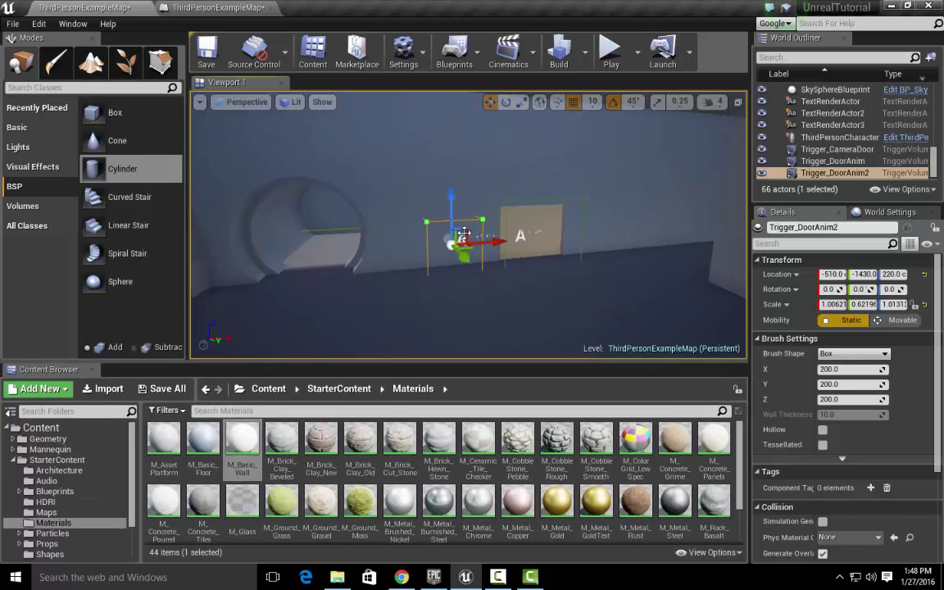
click(218, 9)
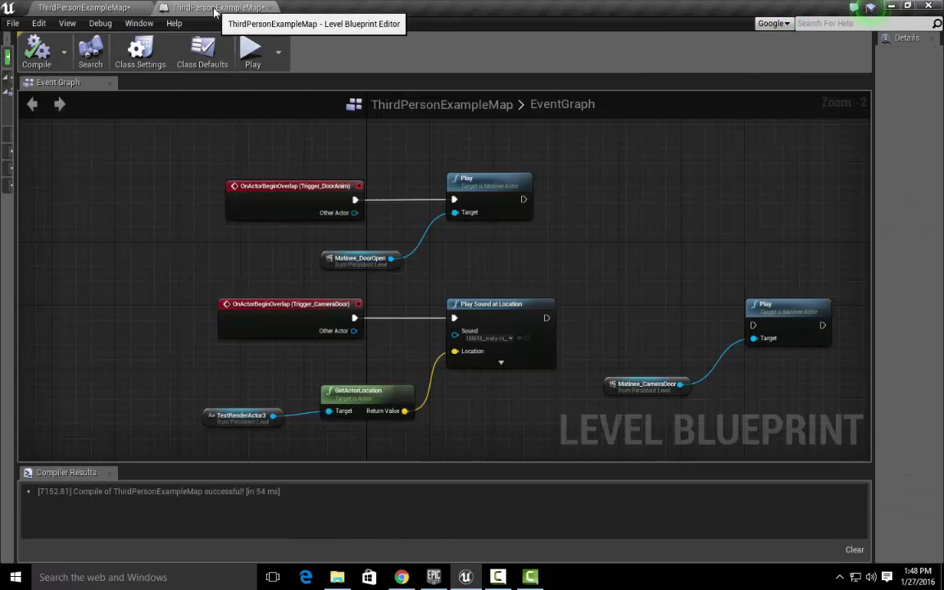
click(270, 8)
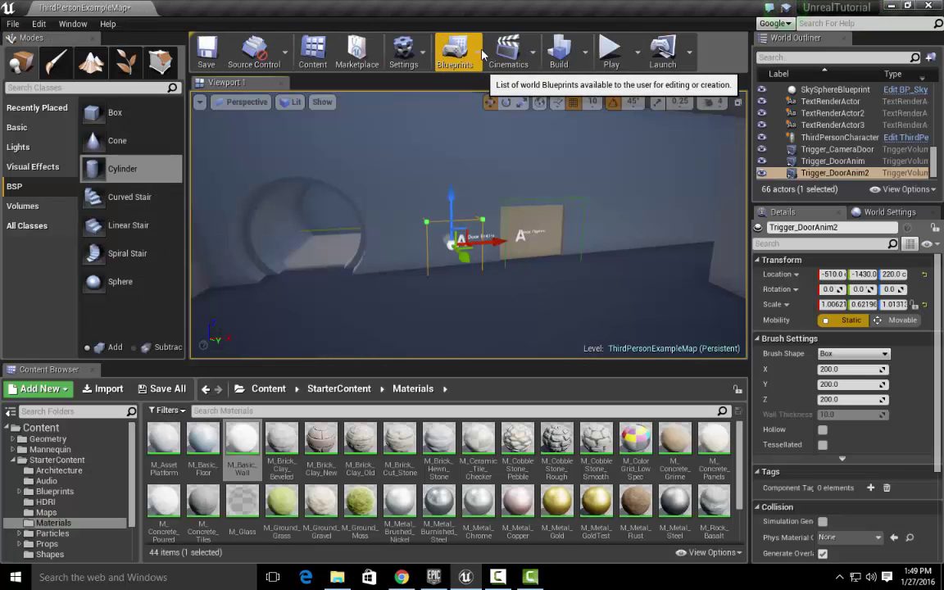
click(456, 54)
click(471, 164)
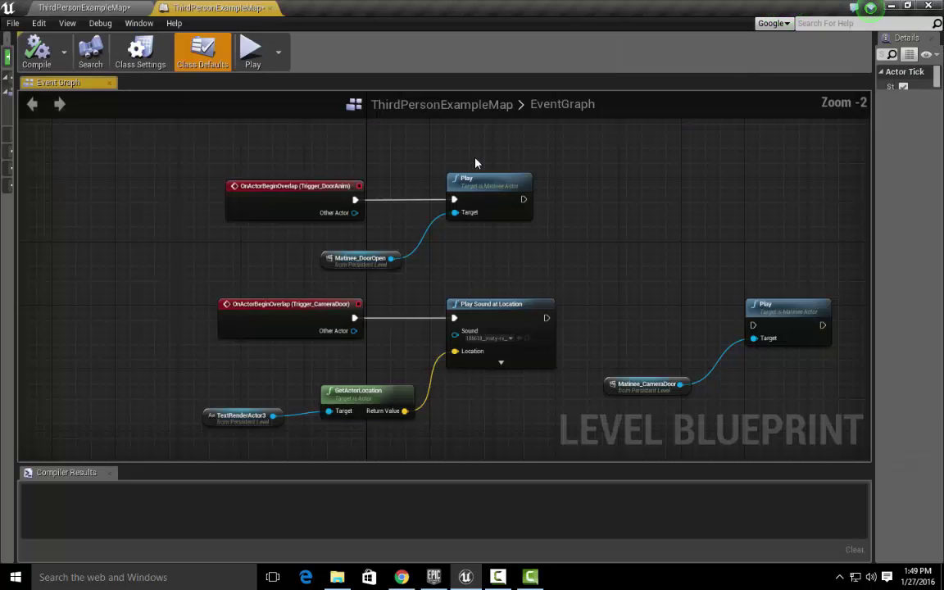
right_drag(643, 221, 662, 188)
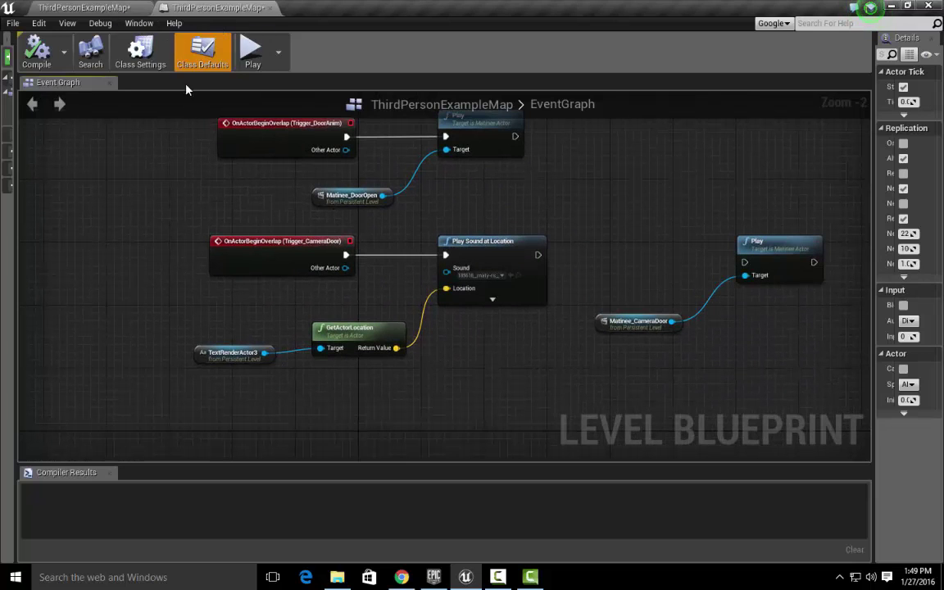
Step: Add an OnActorBeginOverlap event for Trigger_DoorAnim2 in the empty area below the camera door nodes
click(99, 10)
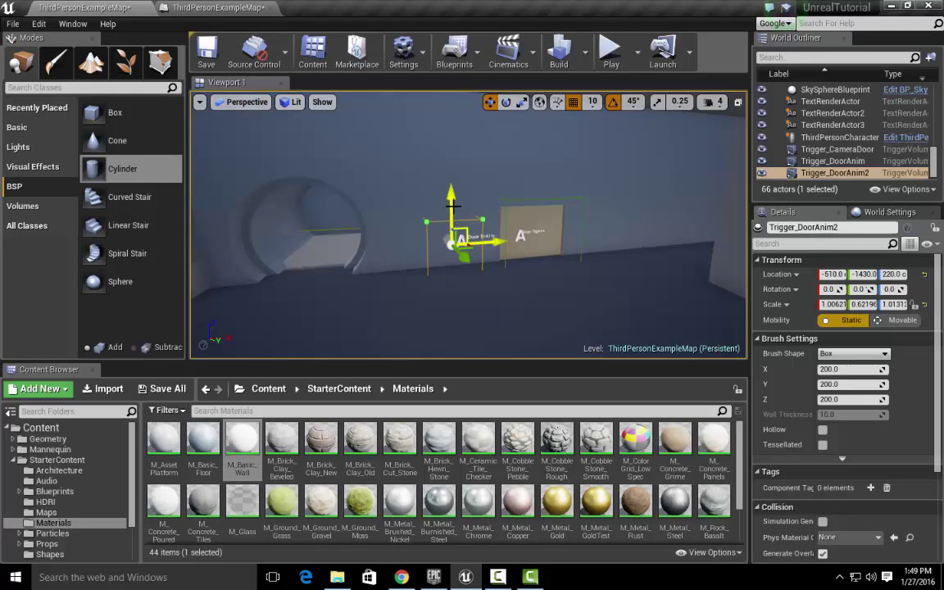
click(217, 7)
right_drag(432, 348, 331, 324)
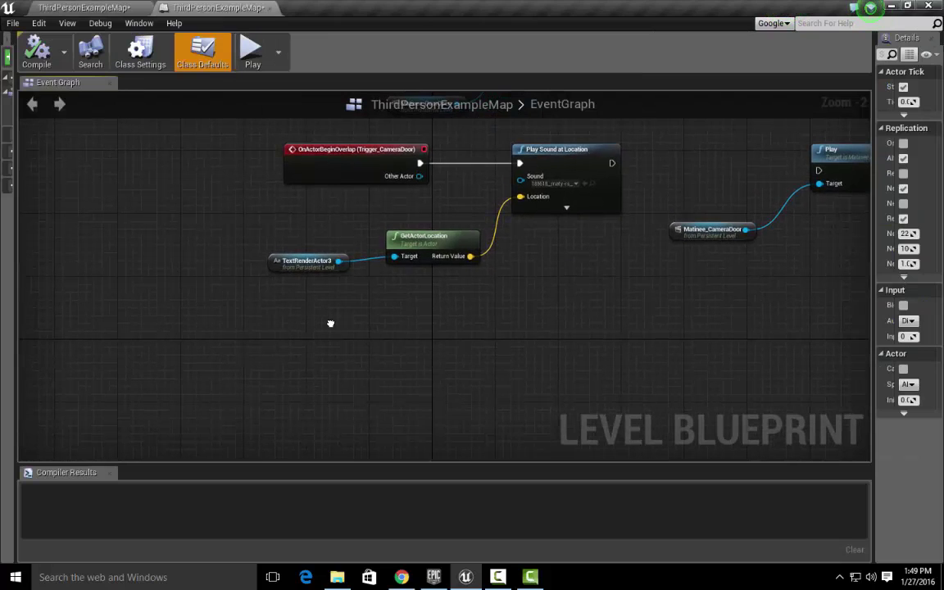
right_click(331, 323)
click(336, 334)
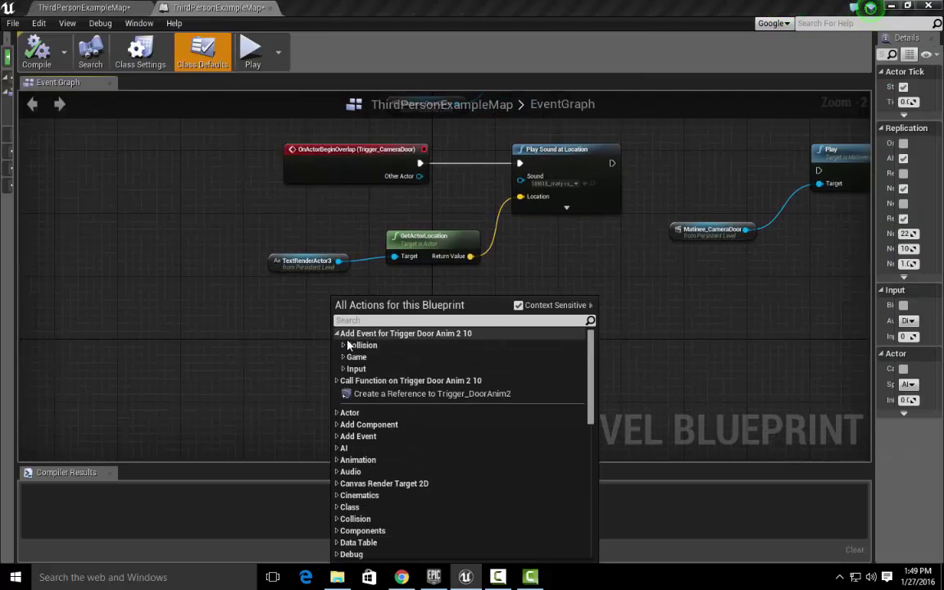
click(347, 345)
click(390, 358)
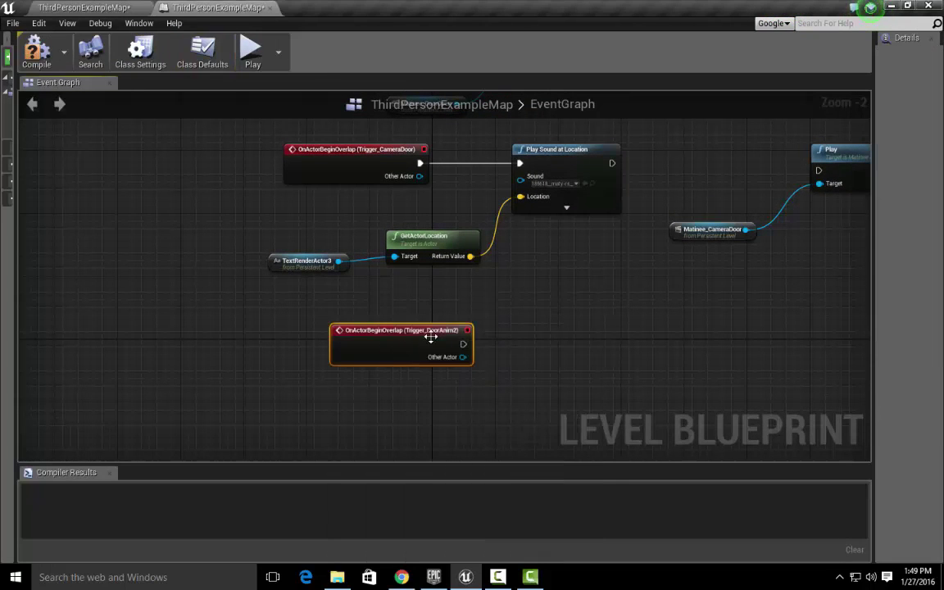
right_drag(382, 332, 455, 354)
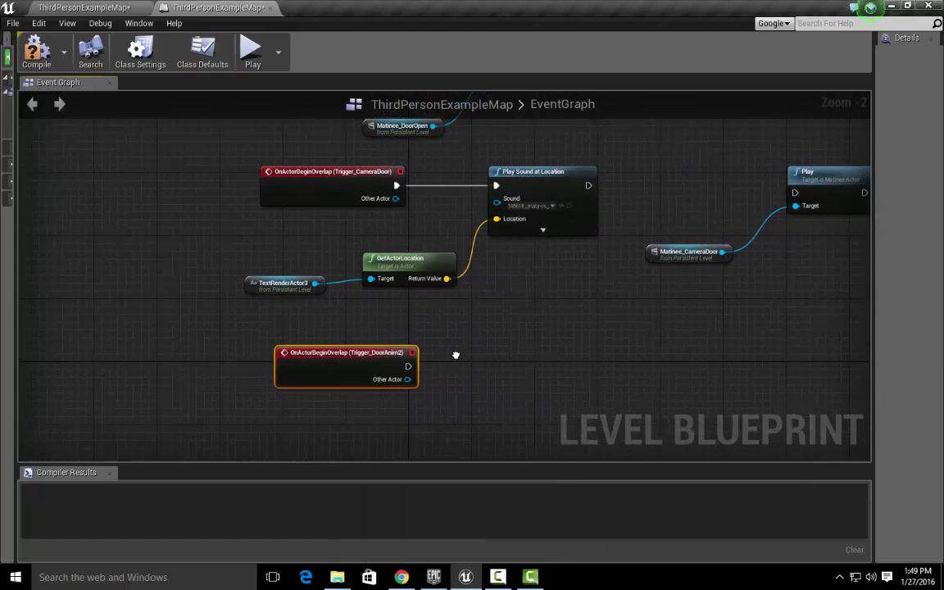
Step: Duplicate the Play Sound at Location and GetActorLocation nodes beside the Trigger_DoorAnim2 event and connect the event to the copied sound node
click(524, 185)
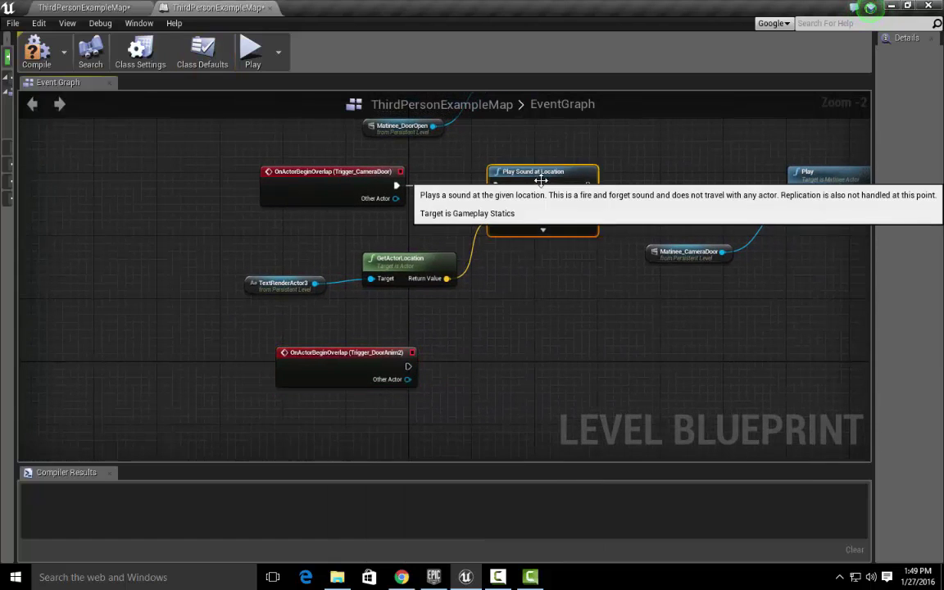
ctrl+click(430, 261)
key(ctrl+c)
key(ctrl+v)
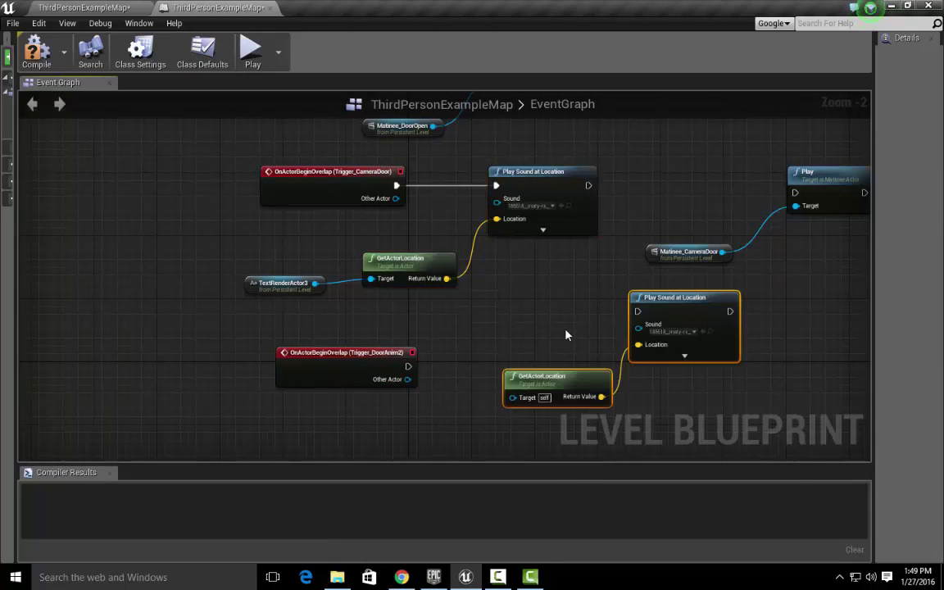
drag(675, 307, 537, 360)
right_drag(538, 310, 591, 173)
drag(506, 231, 544, 232)
right_drag(565, 341, 597, 290)
scroll(597, 290, up, 1)
right_drag(571, 204, 608, 276)
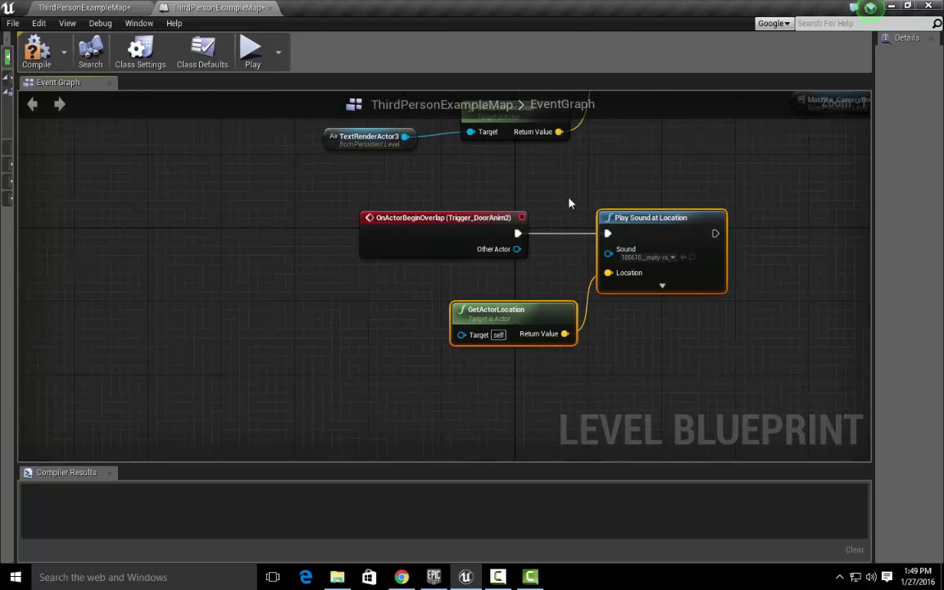
Step: Add a reference to the Door Button text, TextRenderActor, and connect it to the Target of the copied GetActorLocation node
click(119, 10)
scroll(389, 267, up, 3)
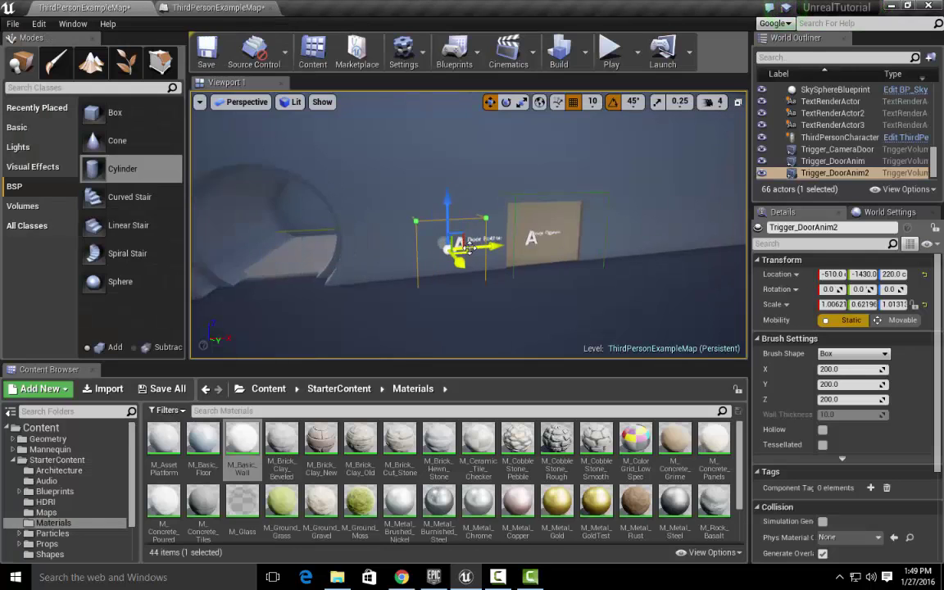
click(410, 267)
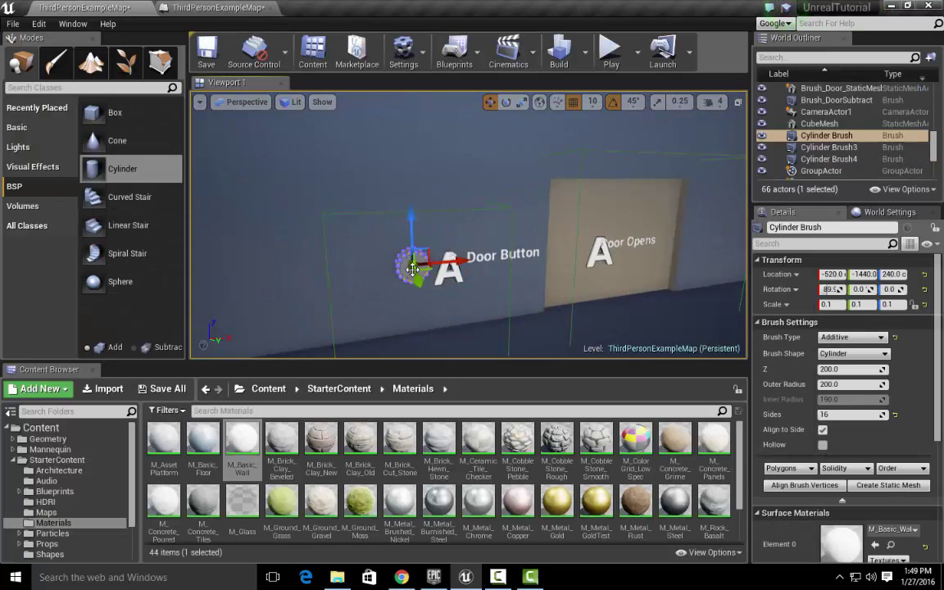
click(475, 259)
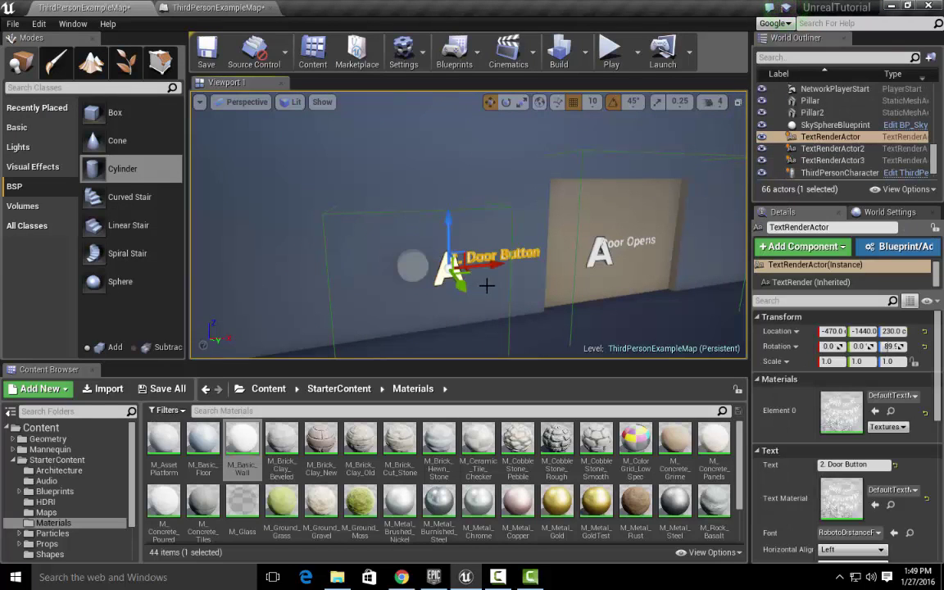
scroll(486, 285, down, 2)
click(215, 7)
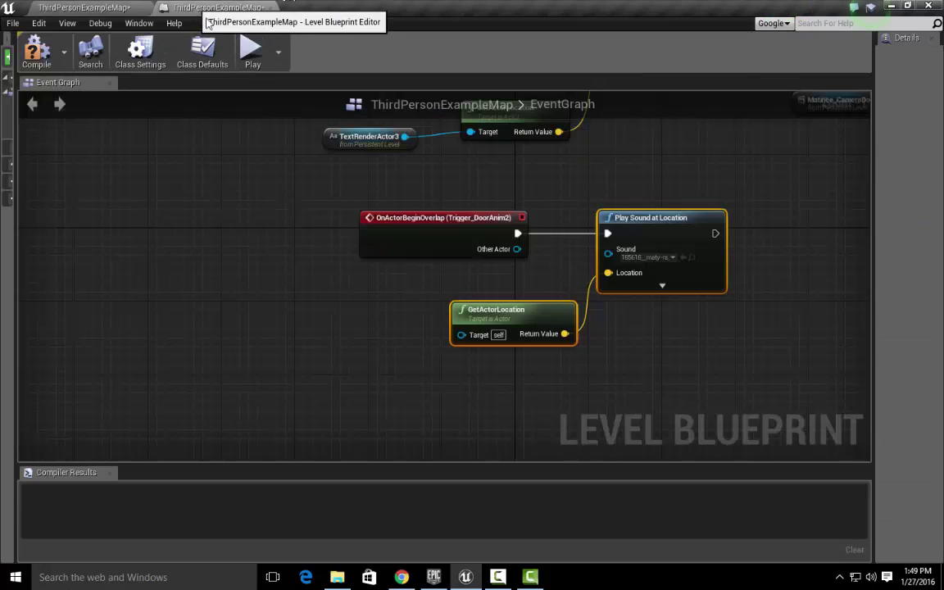
right_click(398, 358)
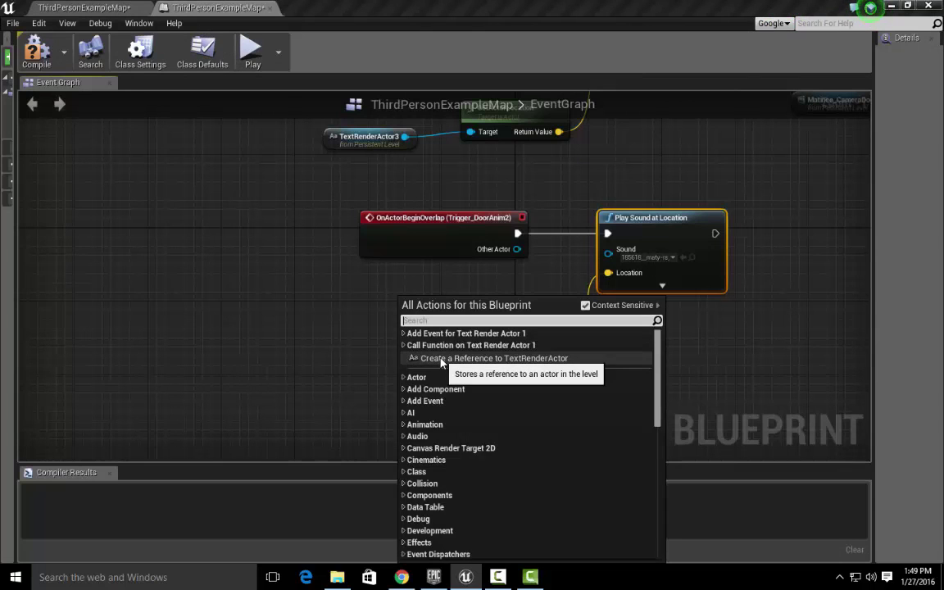
click(442, 363)
drag(441, 363, 461, 334)
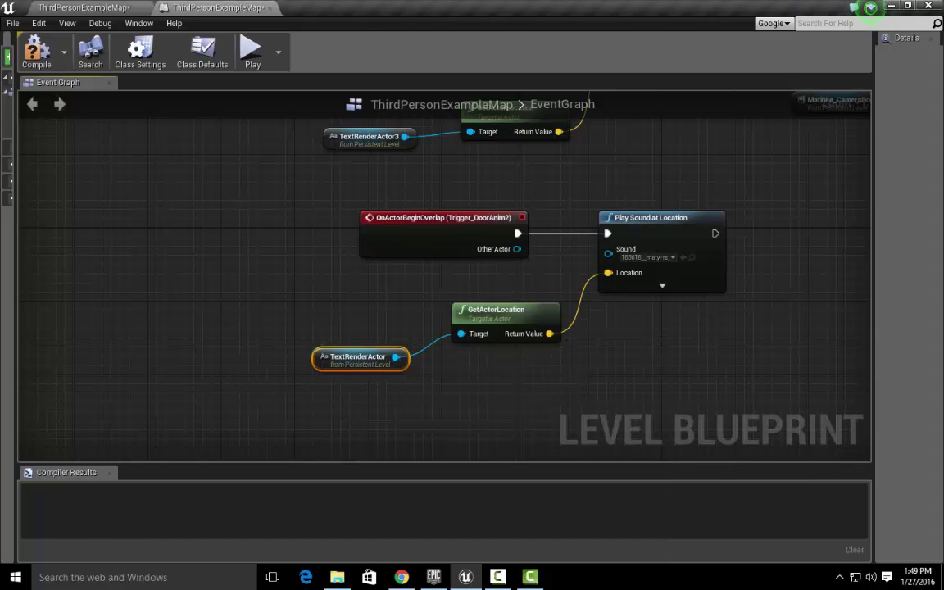
right_drag(461, 334, 377, 379)
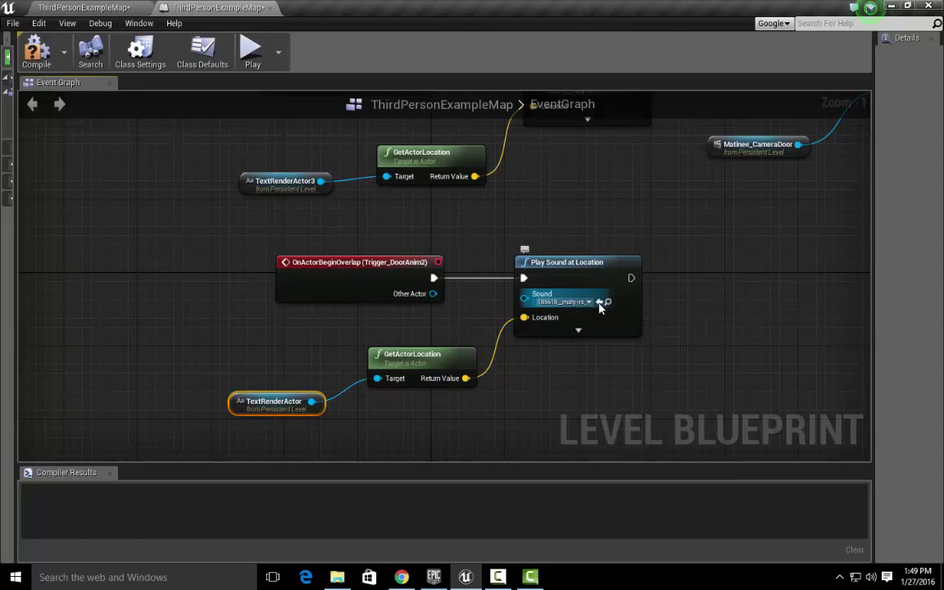
Step: Assign the 250561__blindsounds__access-denied sound from AudioAssets to the new Play Sound at Location node and compile the blueprint
click(85, 7)
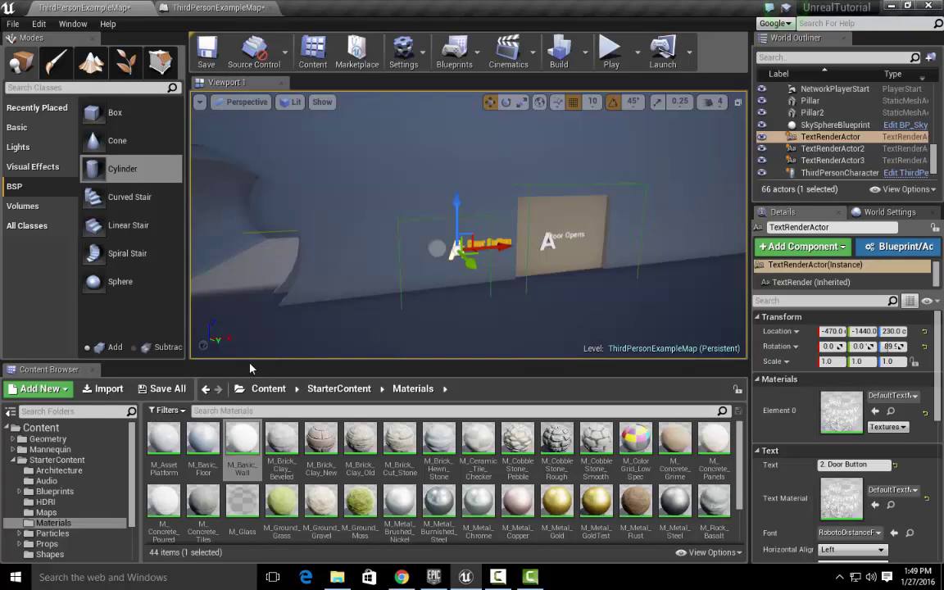
drag(251, 361, 249, 228)
click(79, 475)
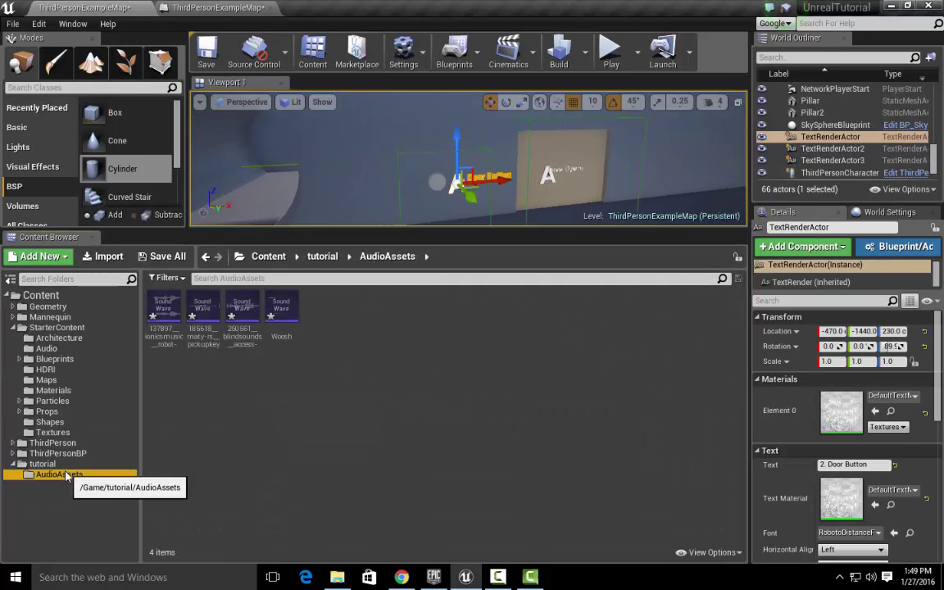
mouse_move(255, 333)
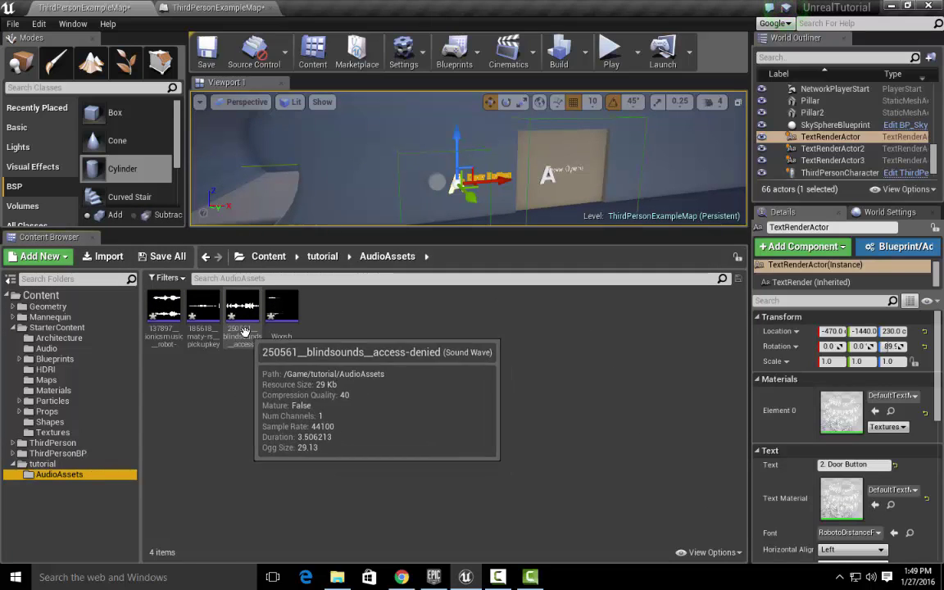
click(244, 331)
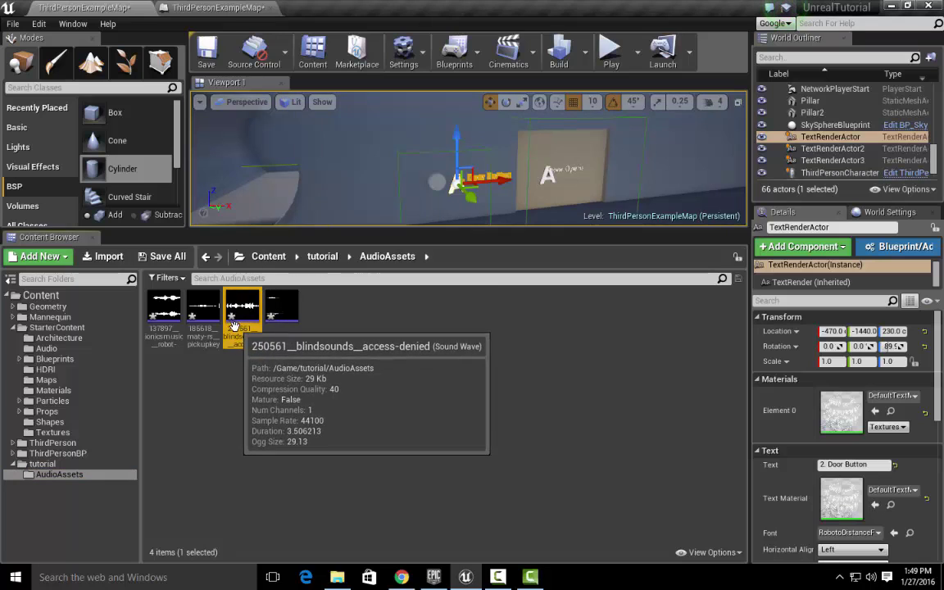
click(238, 8)
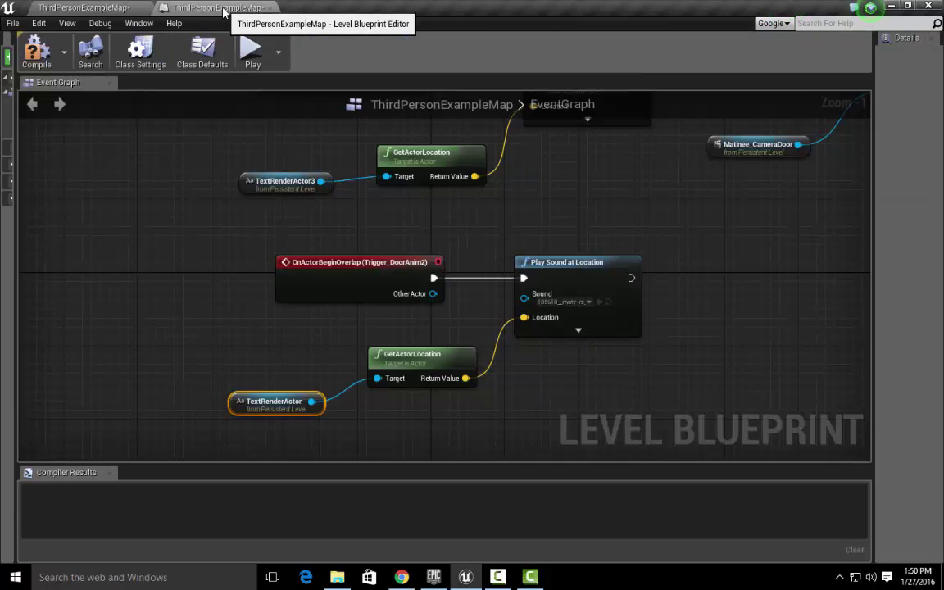
click(598, 303)
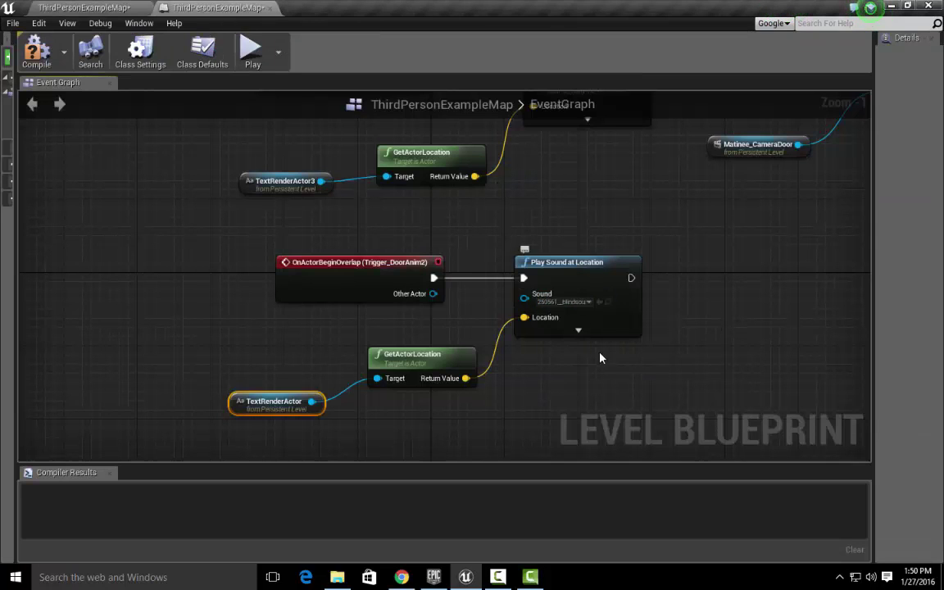
click(39, 51)
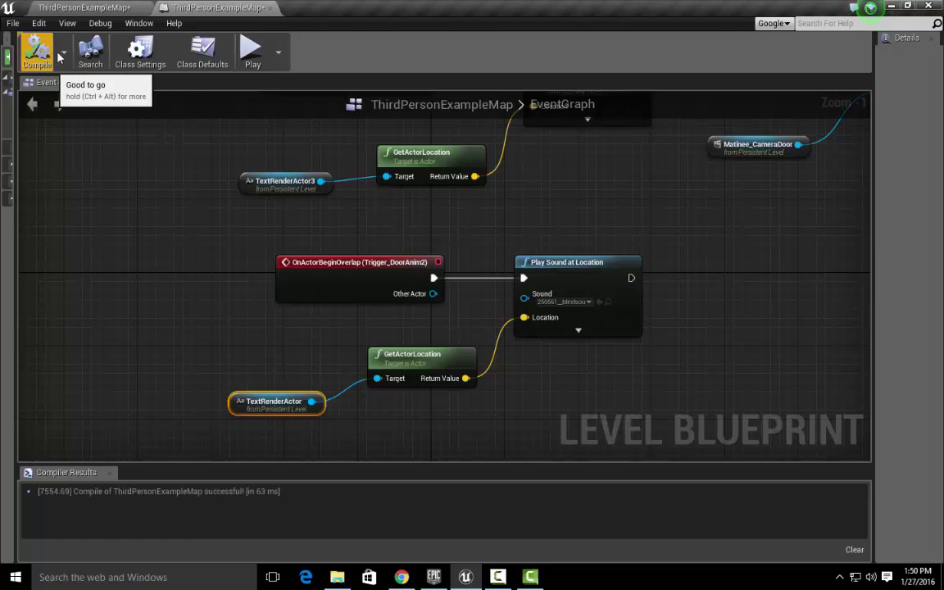
Step: Enlarge the viewport and play the level, running the character past the Camera Clue and up to the door button to test the sounds
click(82, 7)
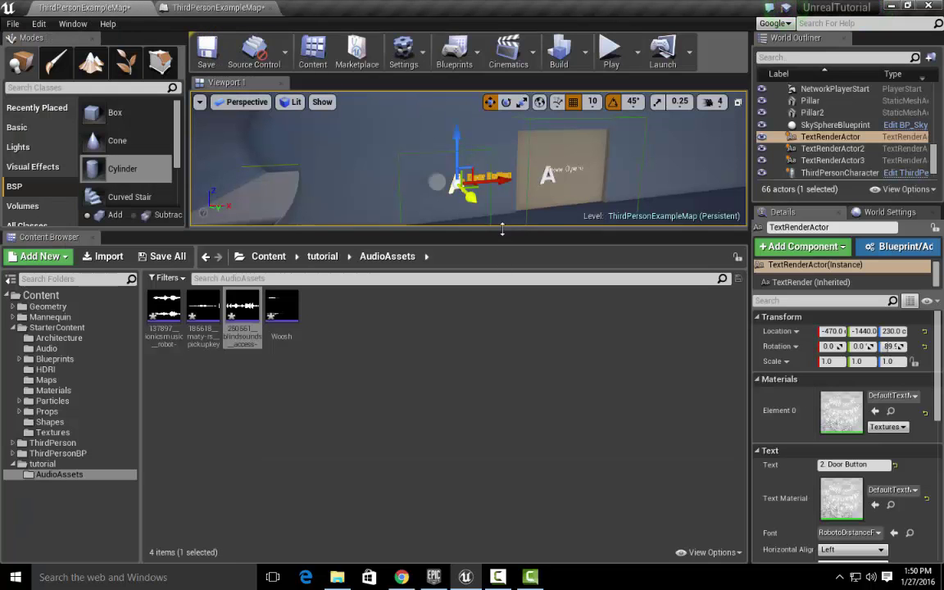
drag(502, 230, 537, 490)
click(610, 51)
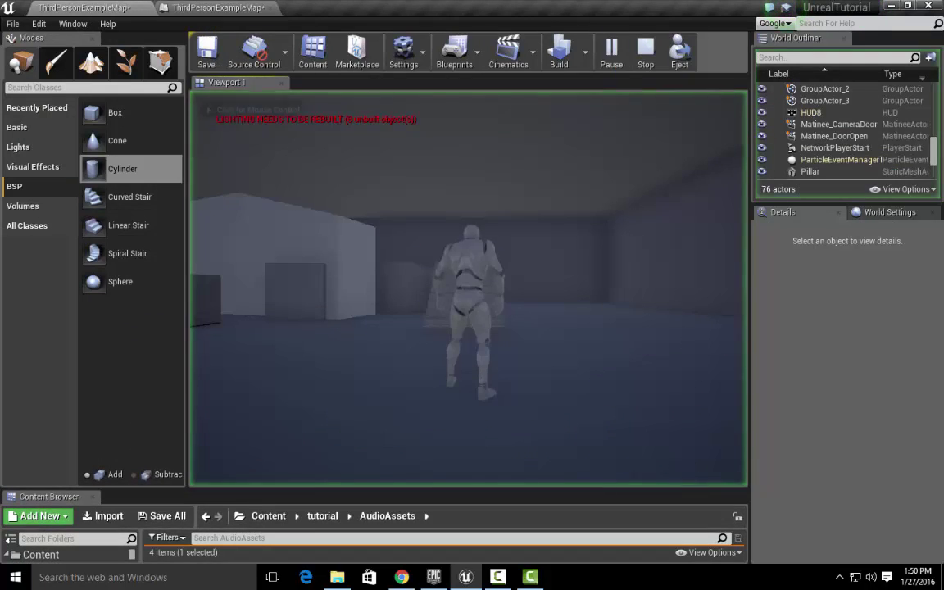
click(468, 288)
key(w)
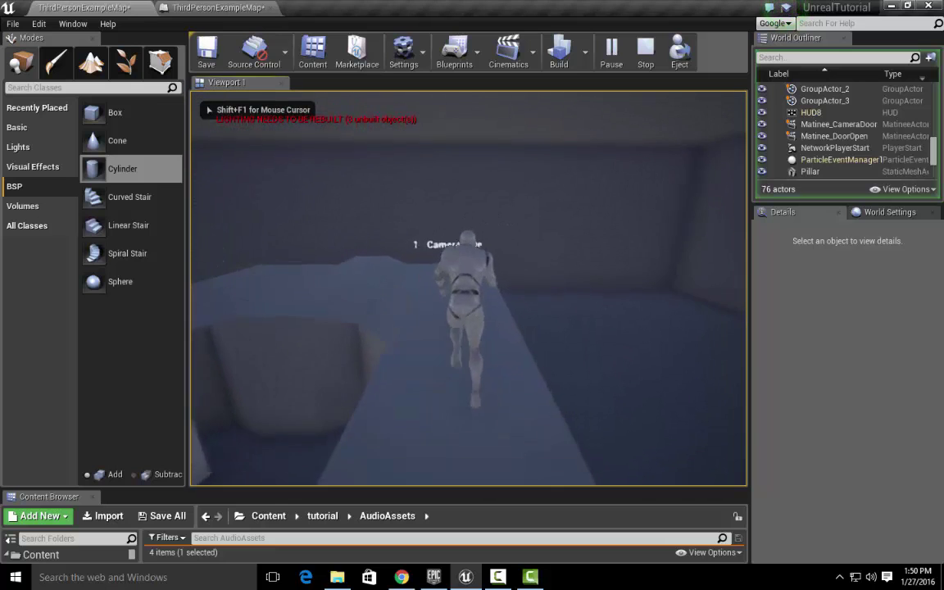
key(w)
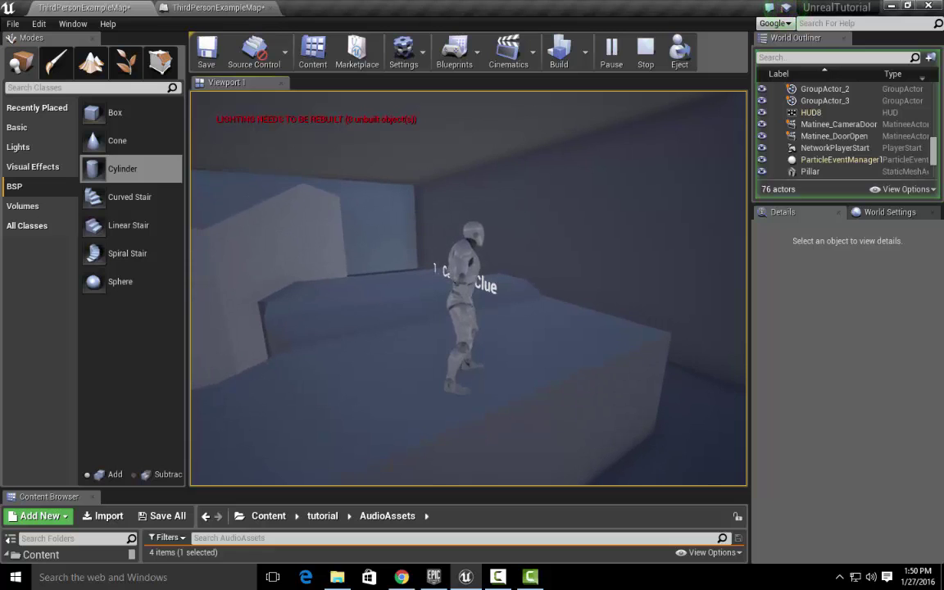
key(w)
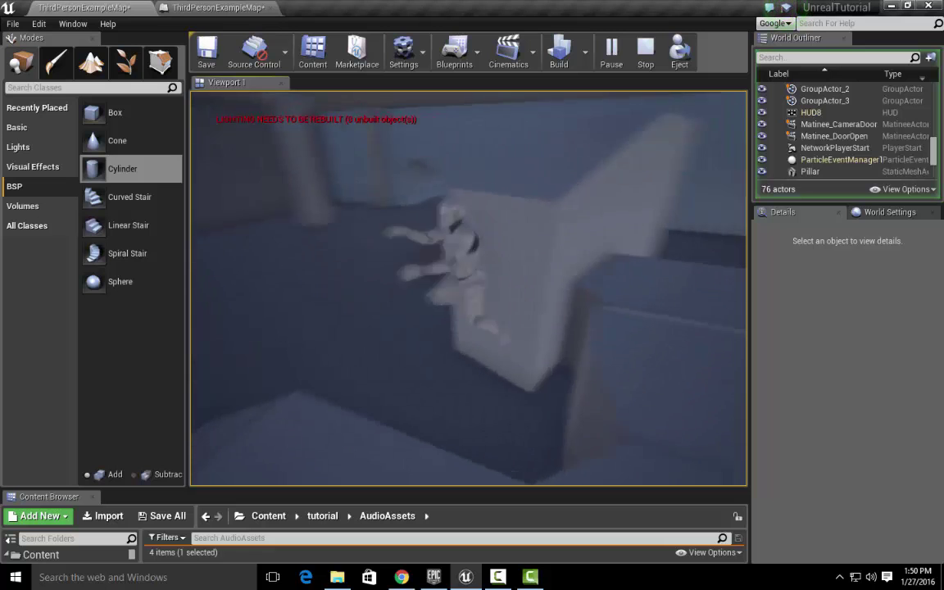
key(w)
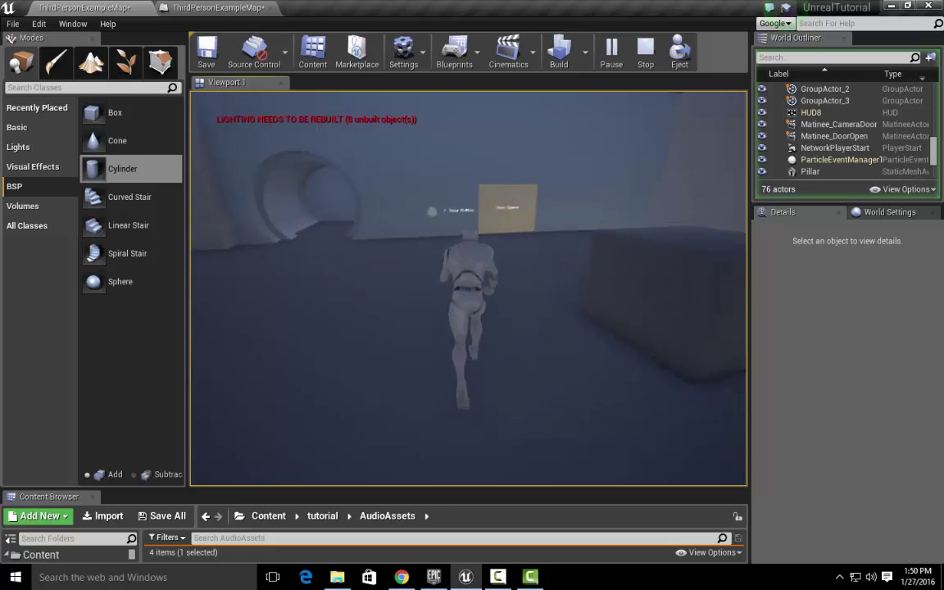
key(w)
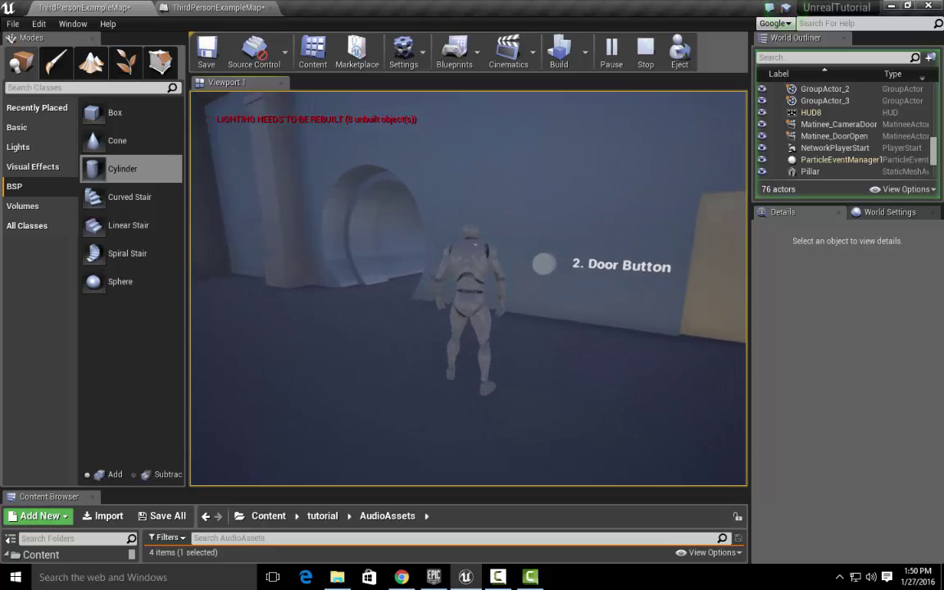
key(d)
key(d)
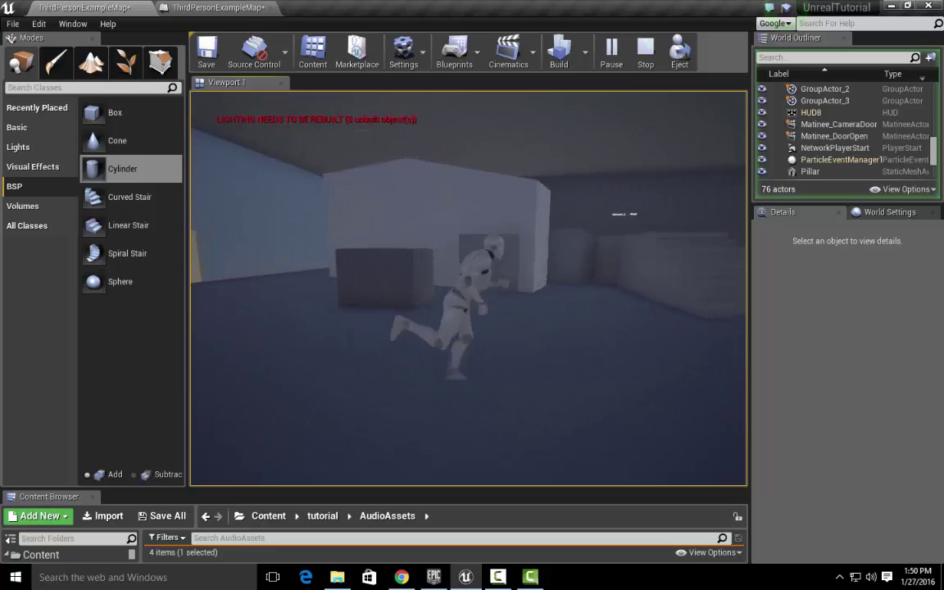
key(w)
key(w)
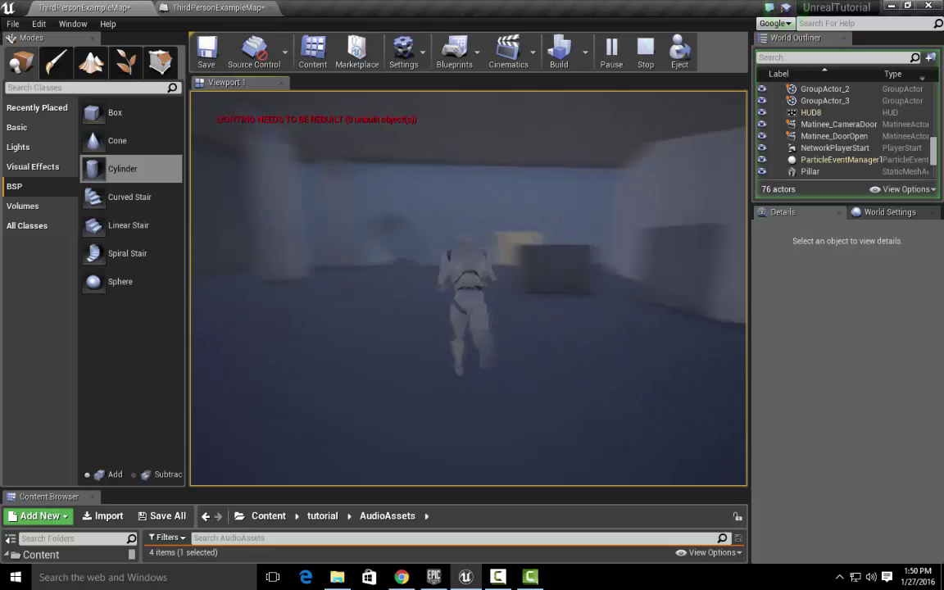
key(w)
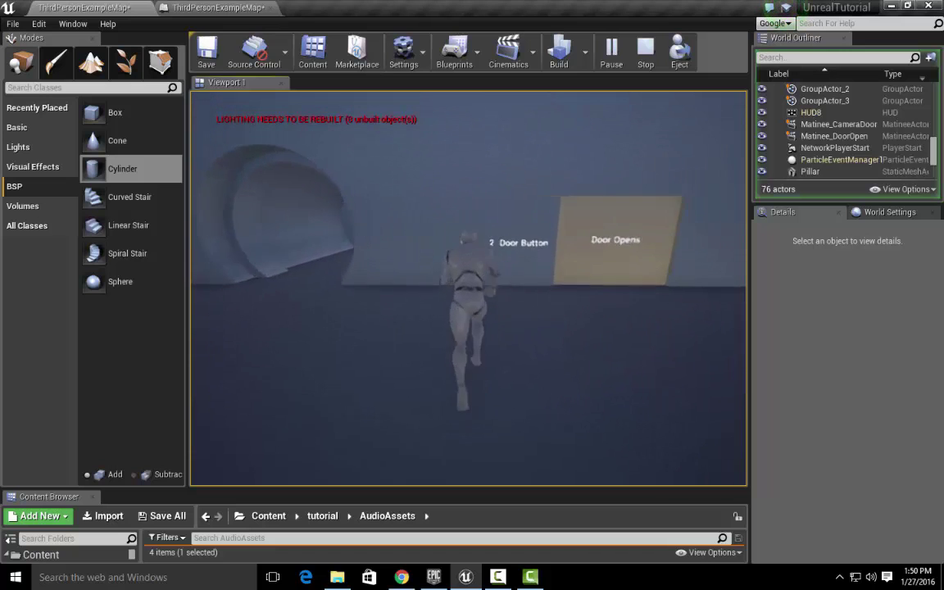
Step: Play-test the door by running the character to the door button and doorway, and end the play session
key(w)
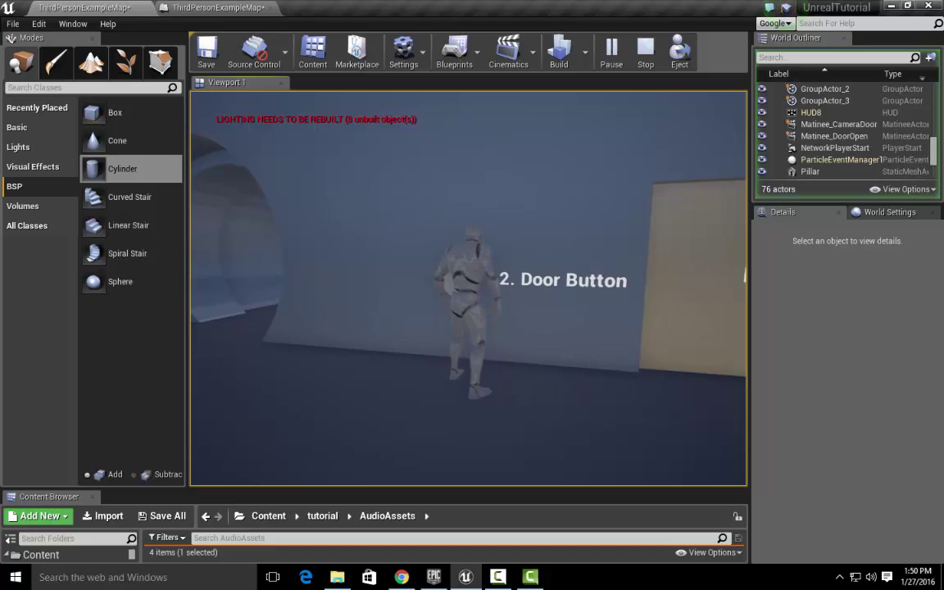
key(s)
key(w)
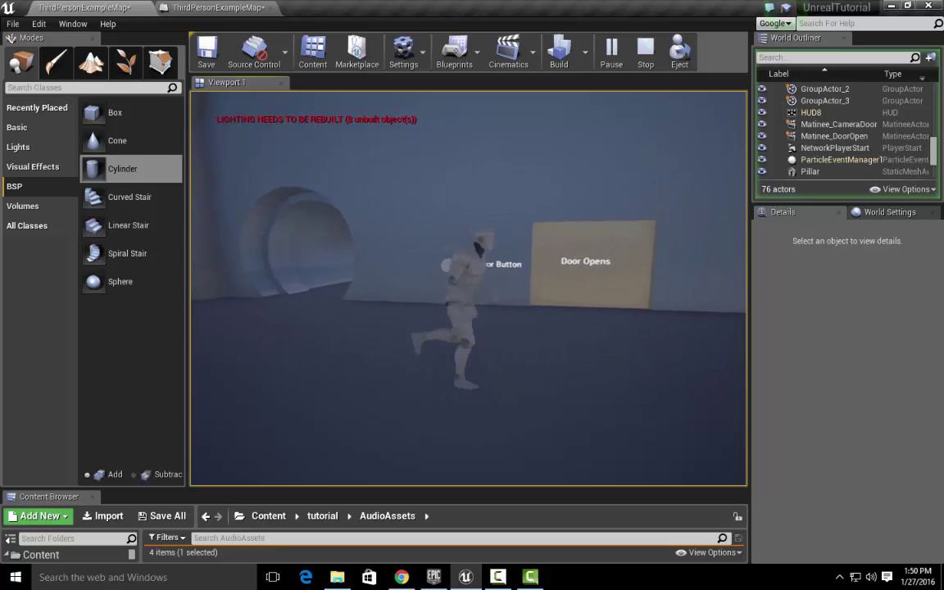
key(s)
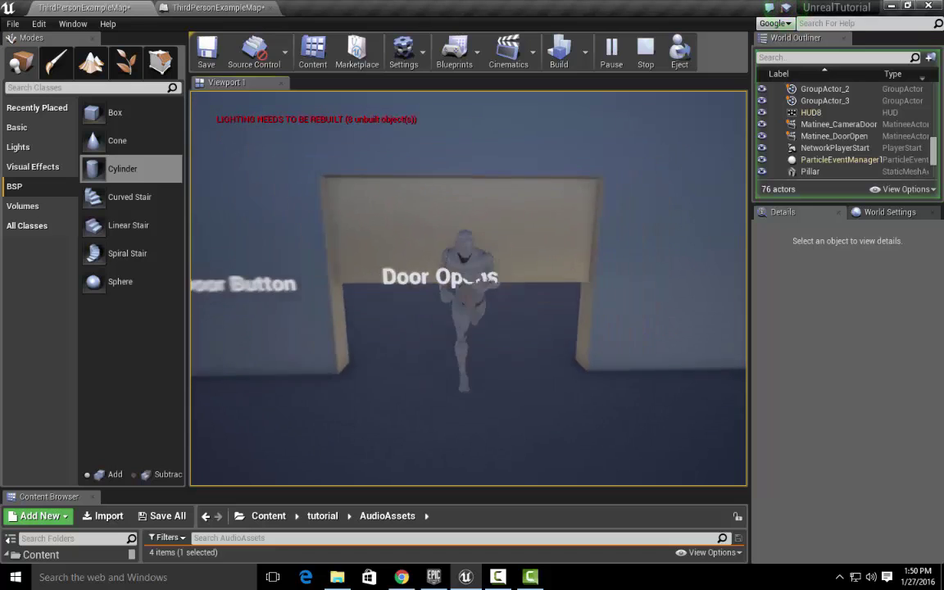
key(s)
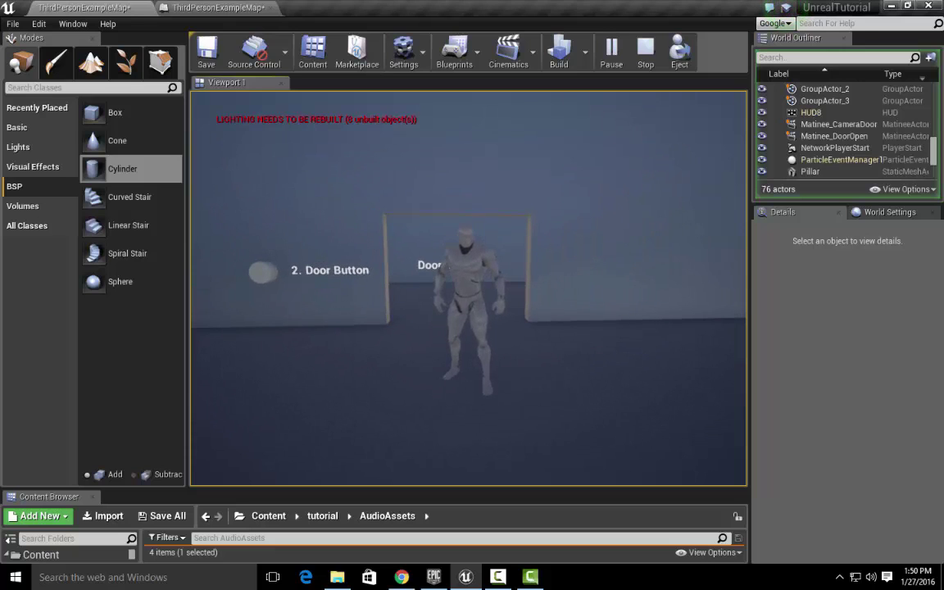
key(Escape)
Step: Change the text on the door to "4. Door Opens", widening the details area for editing
mouse_move(452, 335)
right_down()
mouse_move(442, 333)
mouse_move(442, 304)
mouse_move(452, 334)
right_up()
key(w)
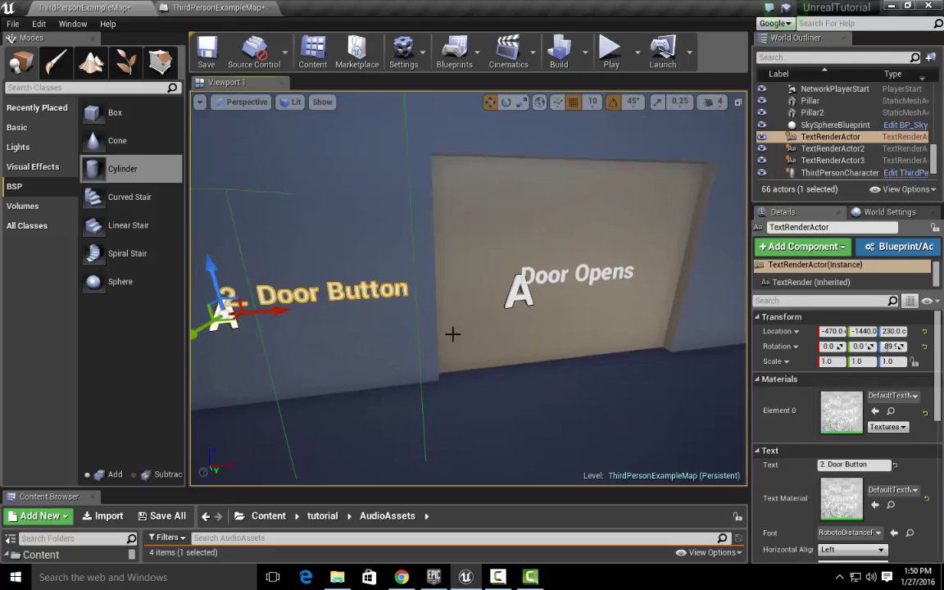
click(520, 292)
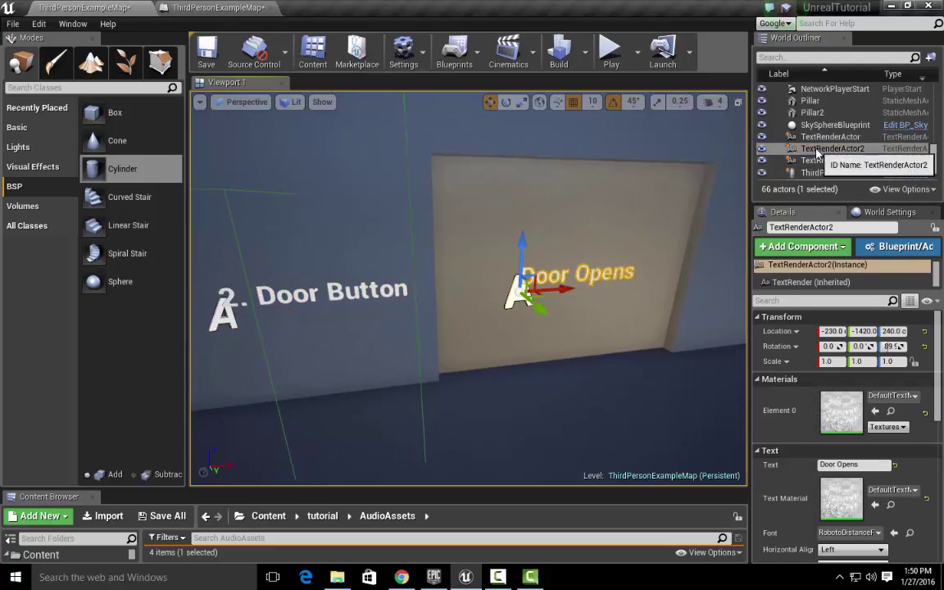
double_click(841, 154)
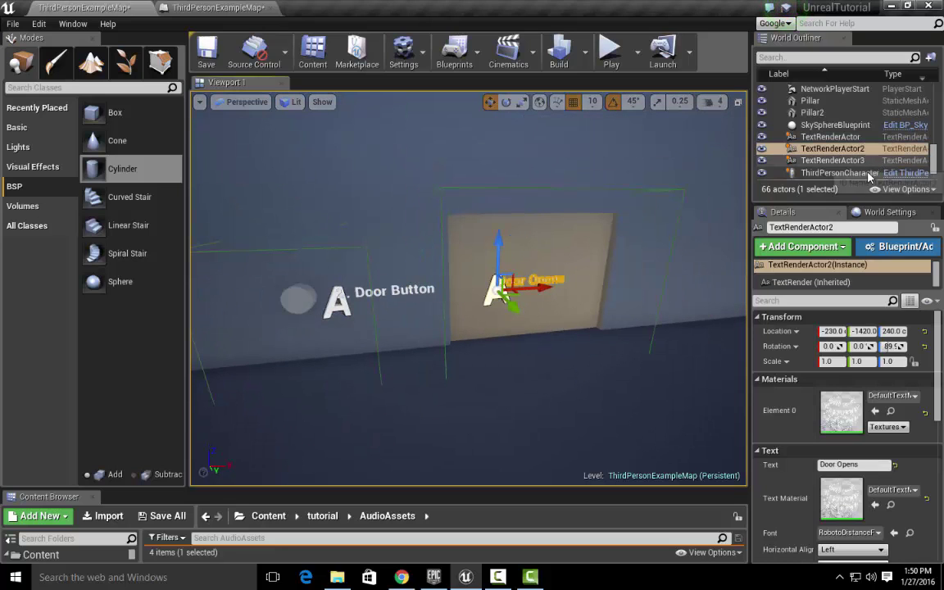
drag(861, 201, 861, 227)
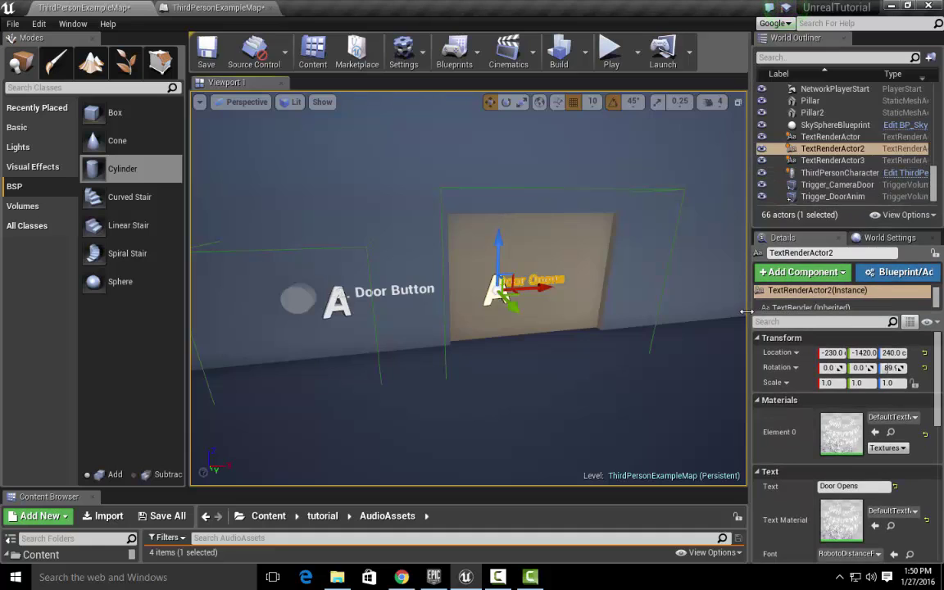
drag(746, 311, 662, 311)
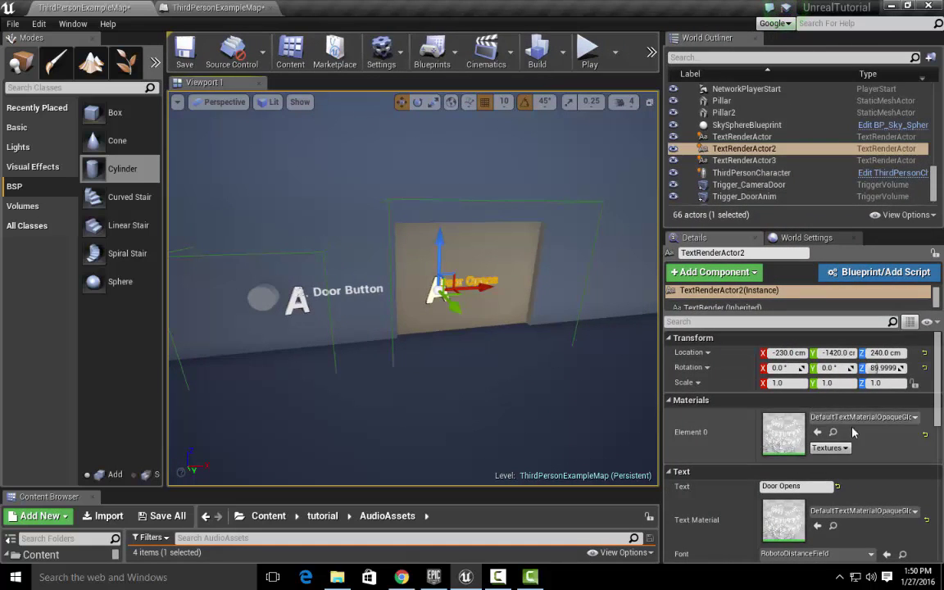
drag(938, 386, 939, 355)
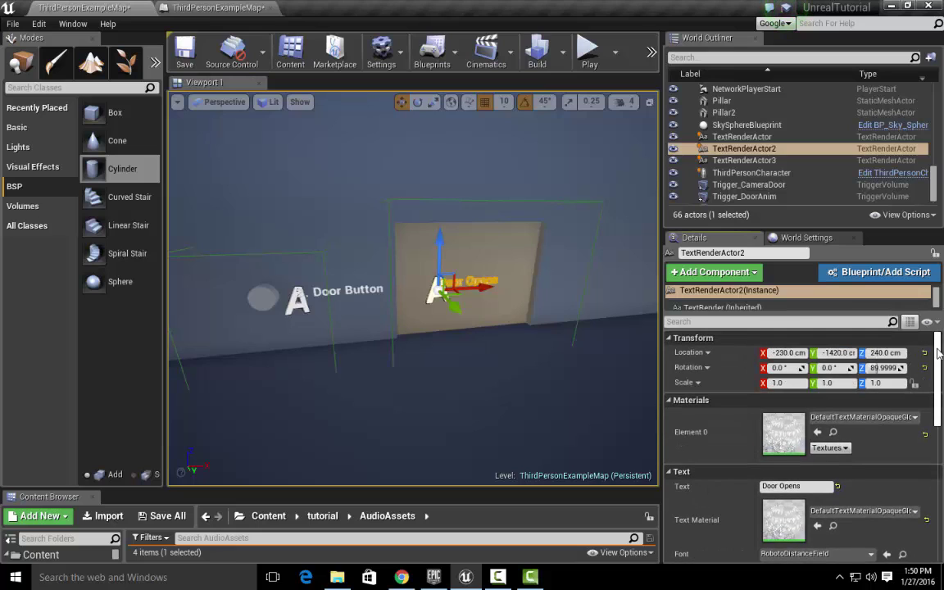
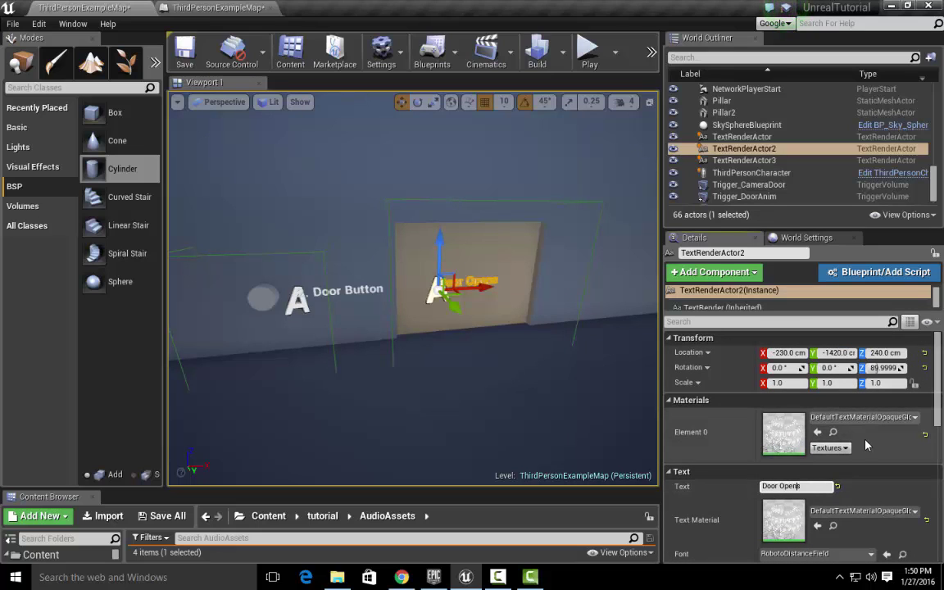
key(Home)
text(4.)
key(Return)
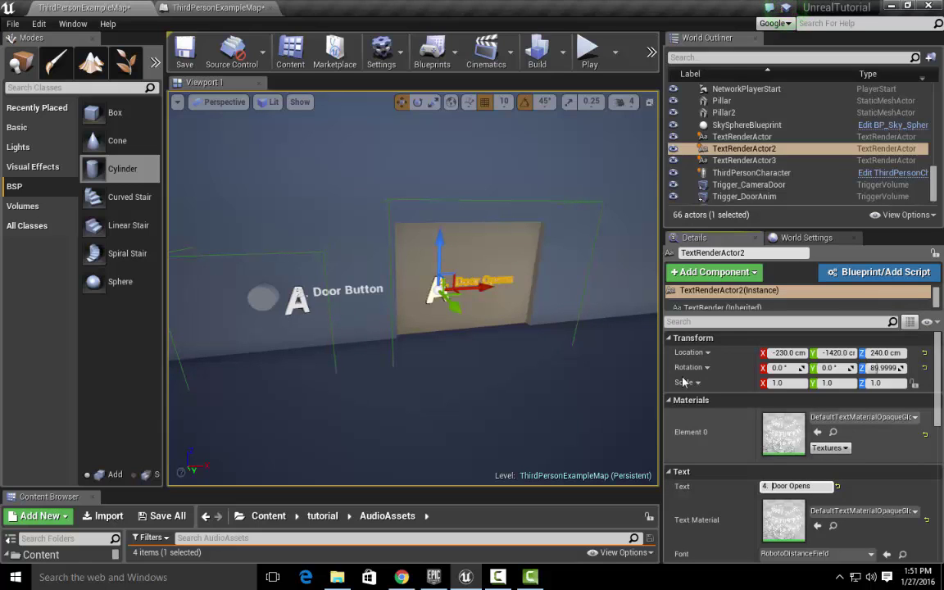
Step: Duplicate the "4. Door Opens" text and move the copy across the room to about X -1540, Y 950 cm
right_drag(529, 300, 504, 305)
right_drag(371, 290, 368, 295)
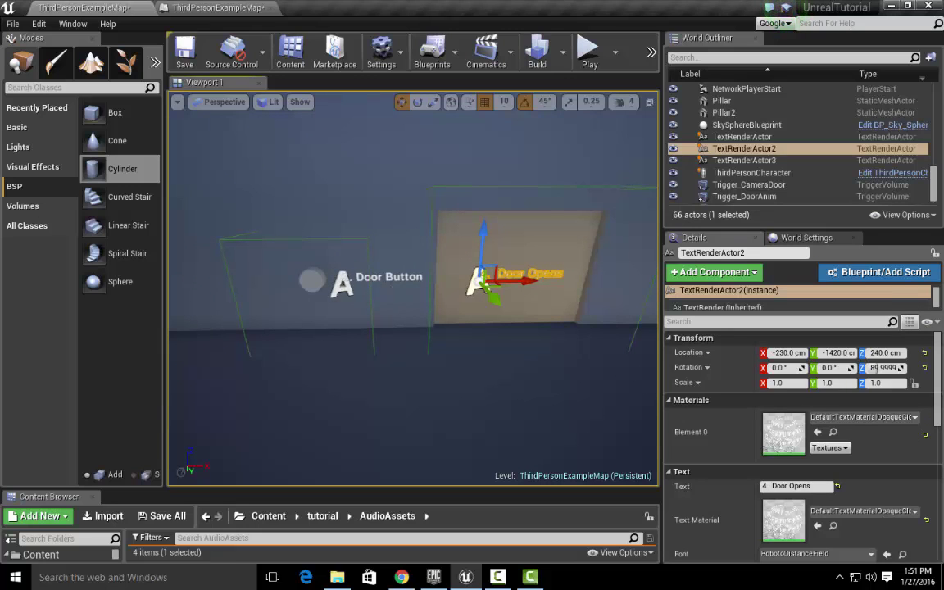
right_drag(411, 301, 412, 301)
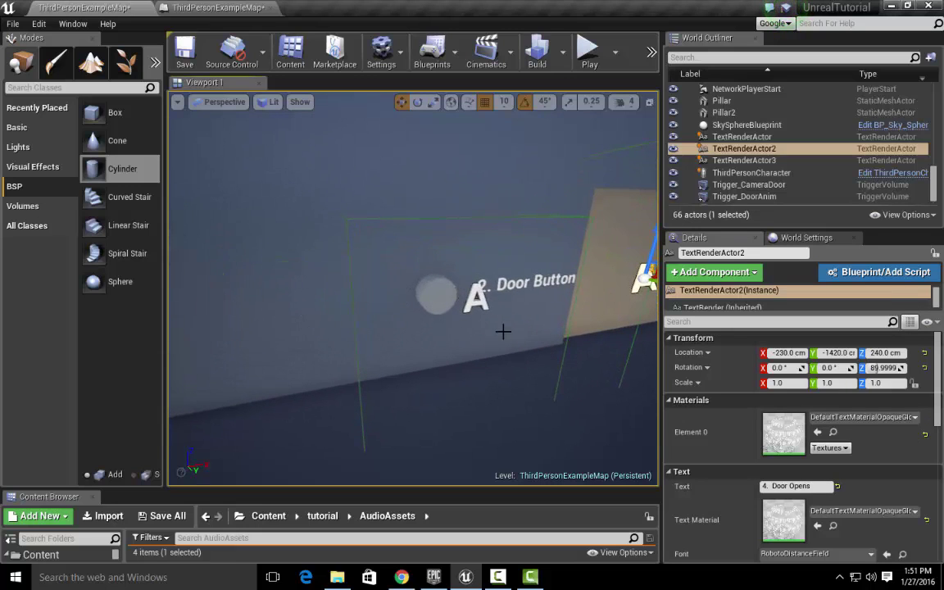
right_drag(512, 326, 511, 326)
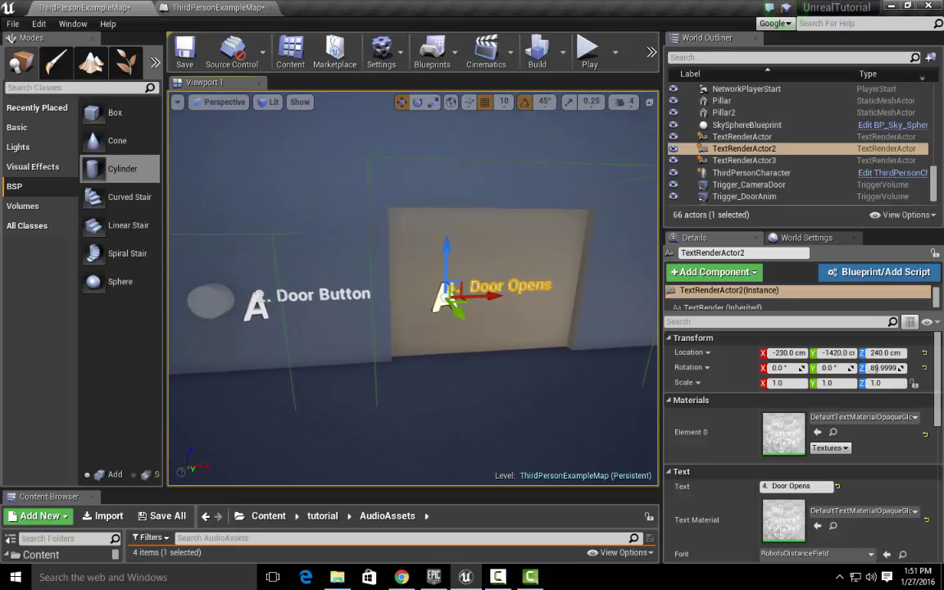
right_drag(541, 377, 542, 377)
key(ctrl+v)
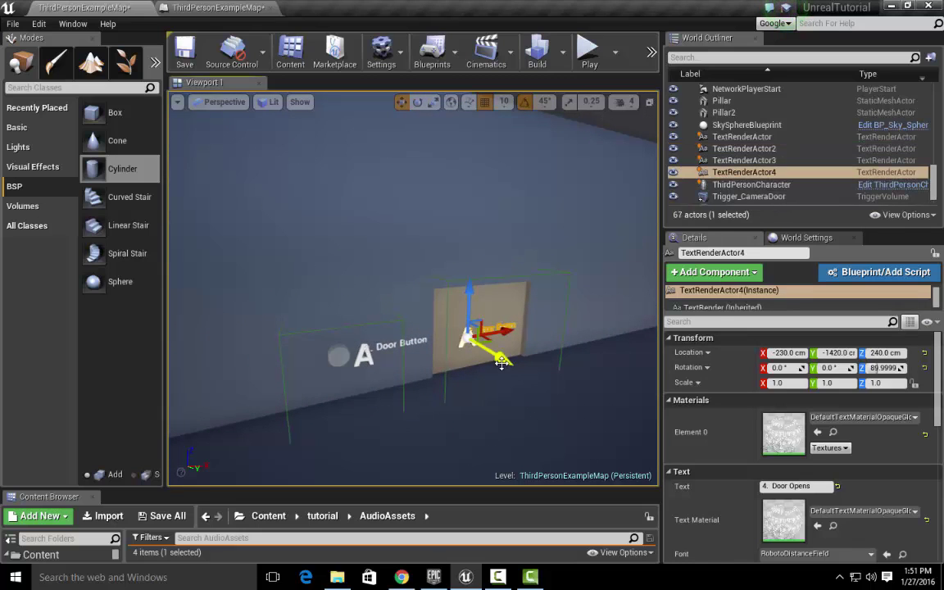
scroll(557, 401, down, 6)
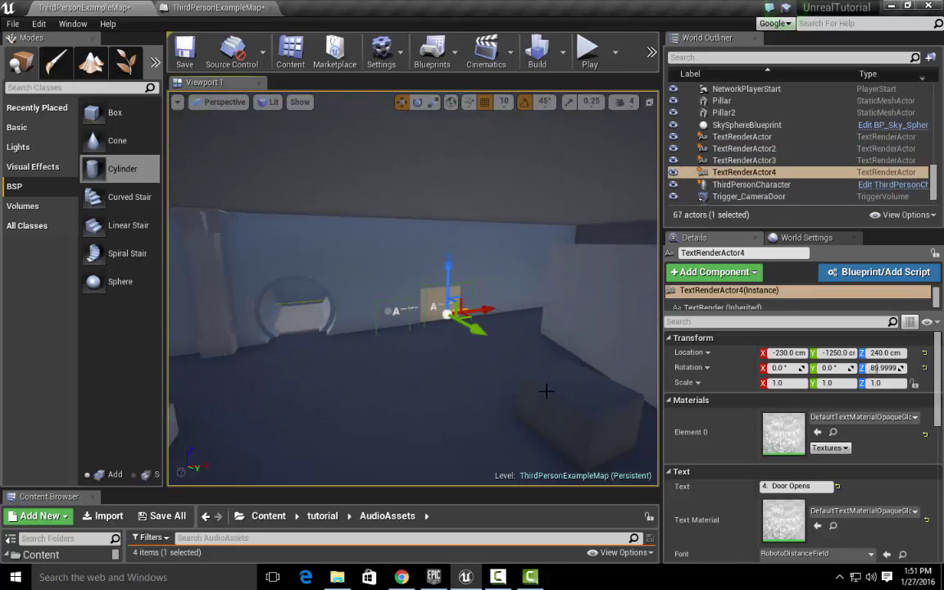
scroll(542, 388, down, 3)
right_drag(552, 372, 597, 390)
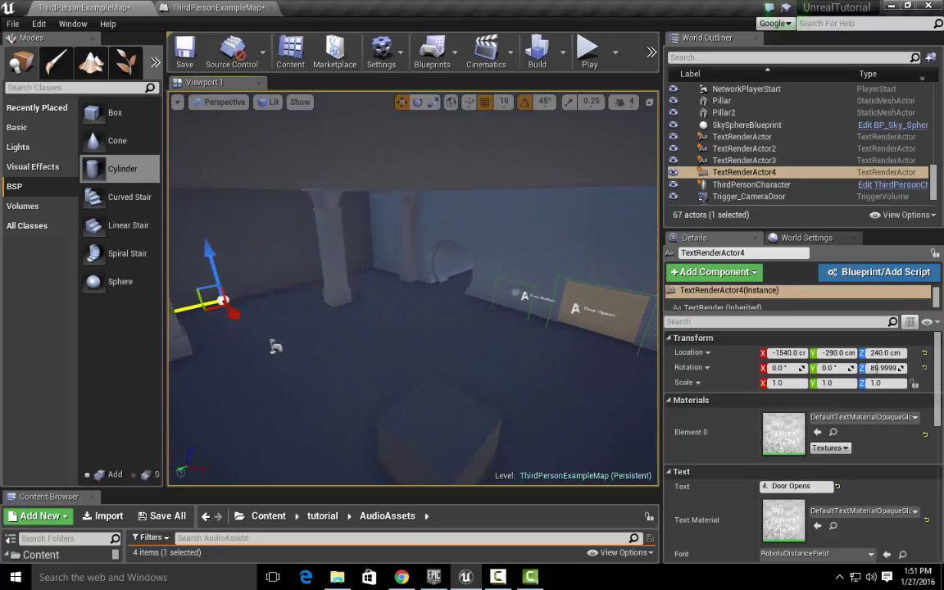
right_drag(416, 318, 416, 318)
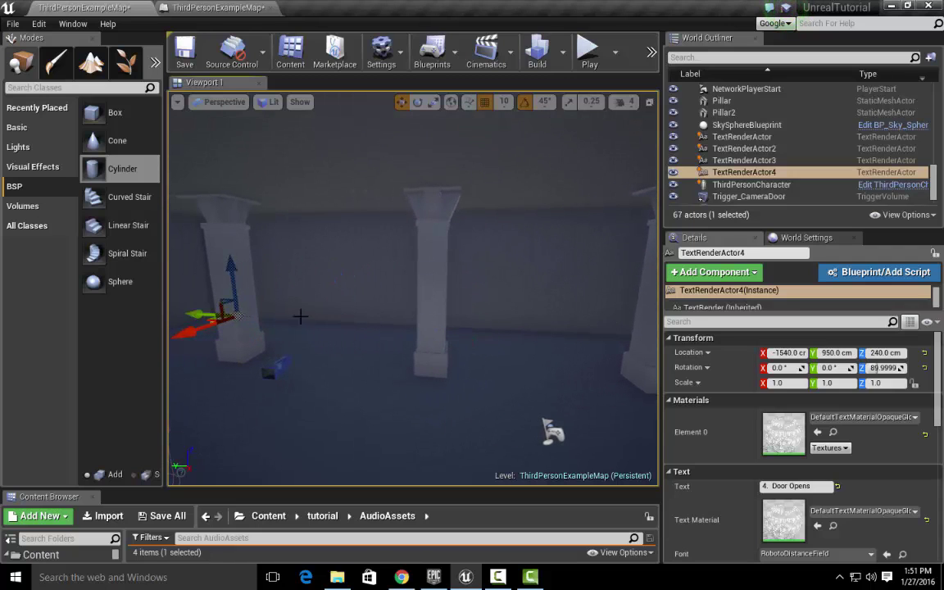
Step: Move the text copy near the pillar at the room's far side, to about X -1300, Y 1270, Z 380 cm
key(f)
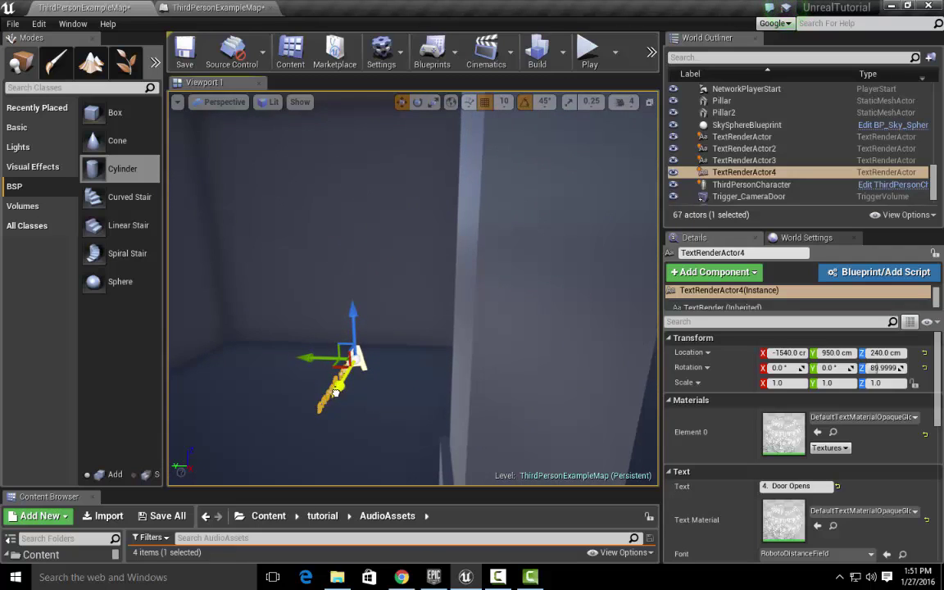
drag(360, 369, 357, 375)
mouse_move(442, 324)
right_down()
mouse_move(352, 329)
mouse_move(442, 325)
right_up()
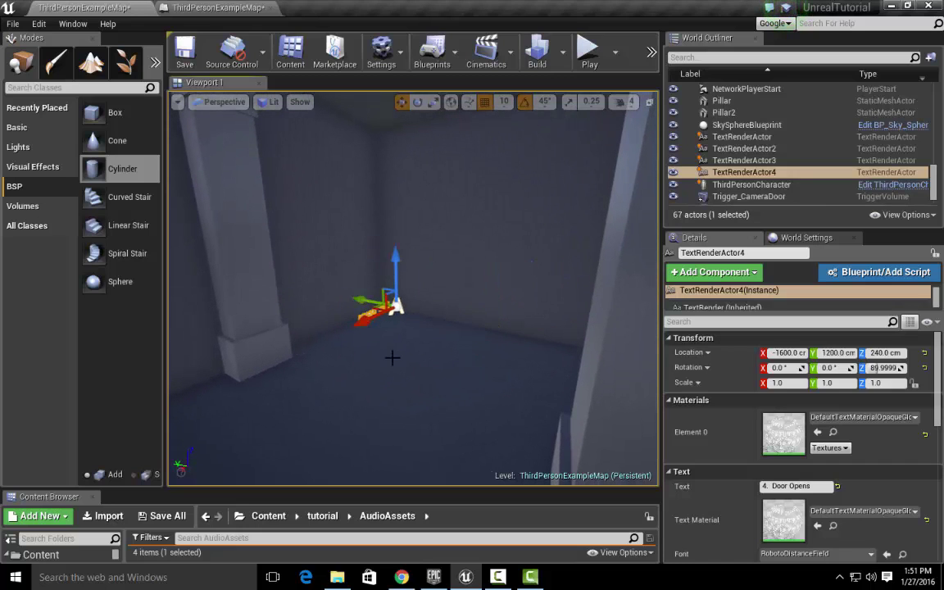
right_drag(391, 358, 386, 322)
drag(298, 373, 302, 315)
drag(326, 278, 318, 227)
Step: Rotate the text copy 180° about its vertical axis
key(e)
drag(347, 290, 414, 283)
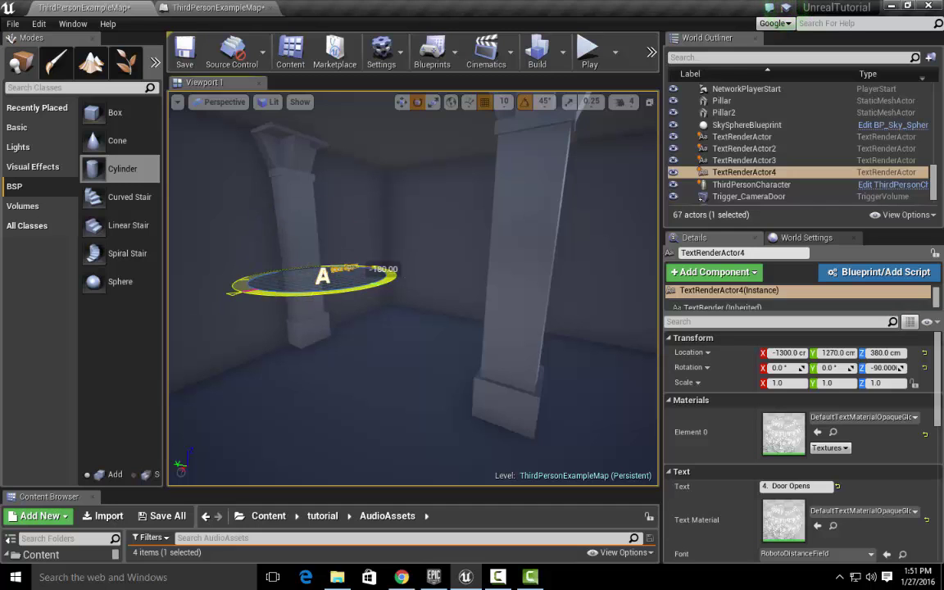
key(w)
right_drag(368, 317, 375, 331)
Step: Scale the text copy to 1.5 in X, Y and Z
key(r)
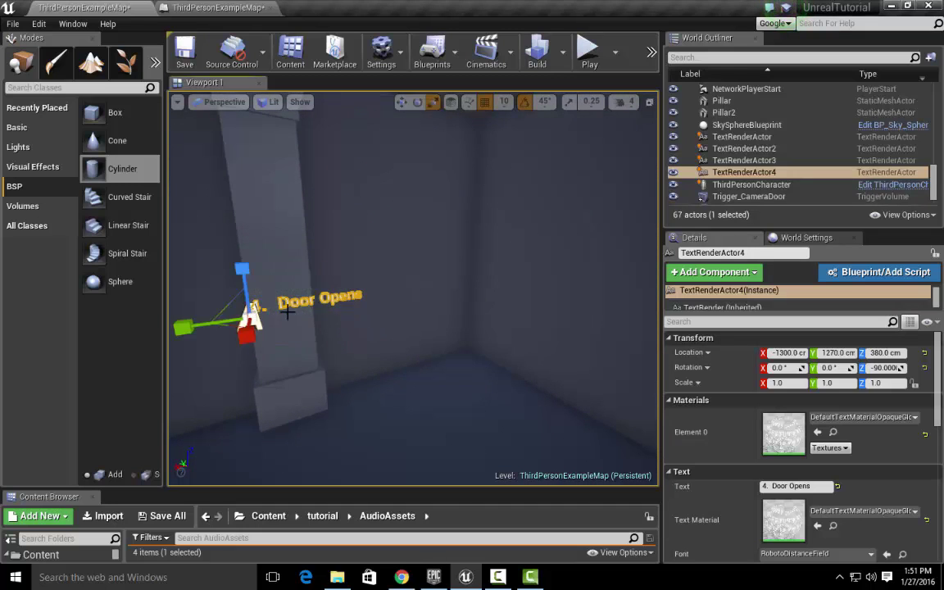
drag(787, 383, 553, 382)
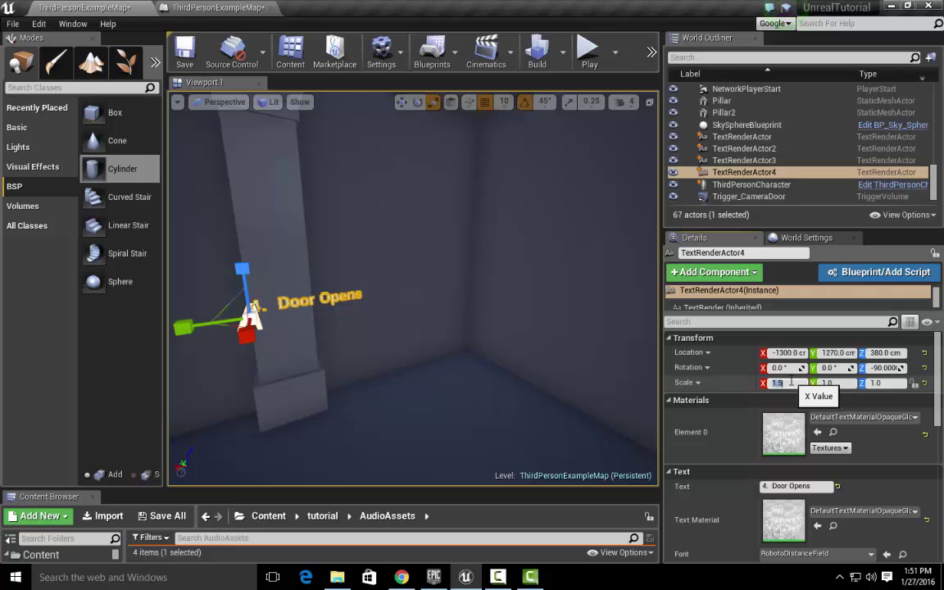
click(843, 387)
text(1.)
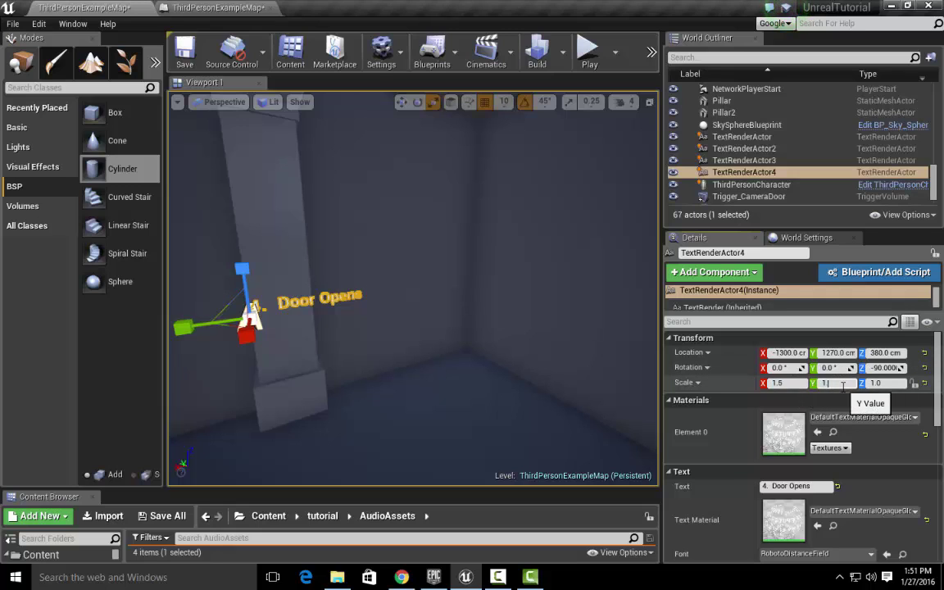
text(5)
key(Return)
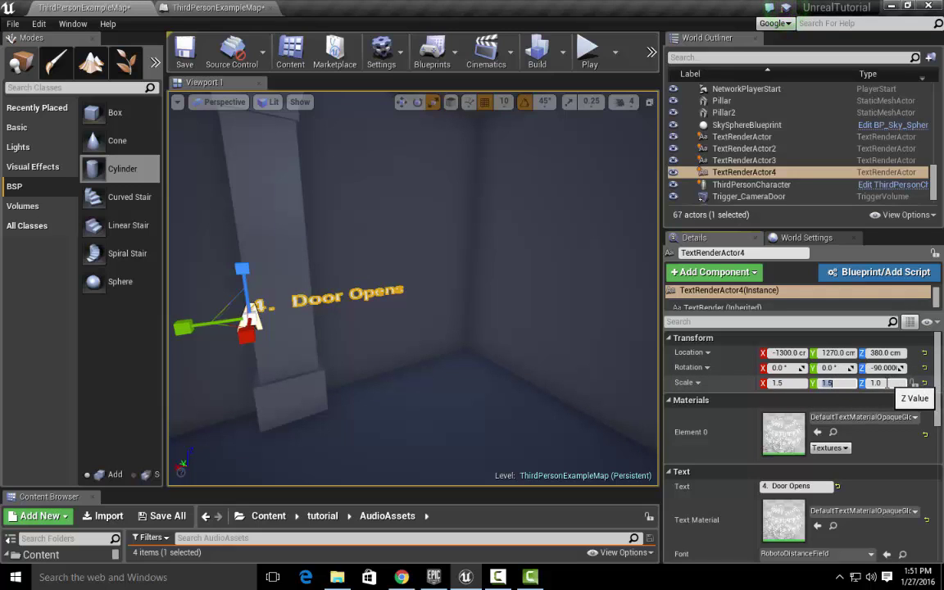
click(893, 383)
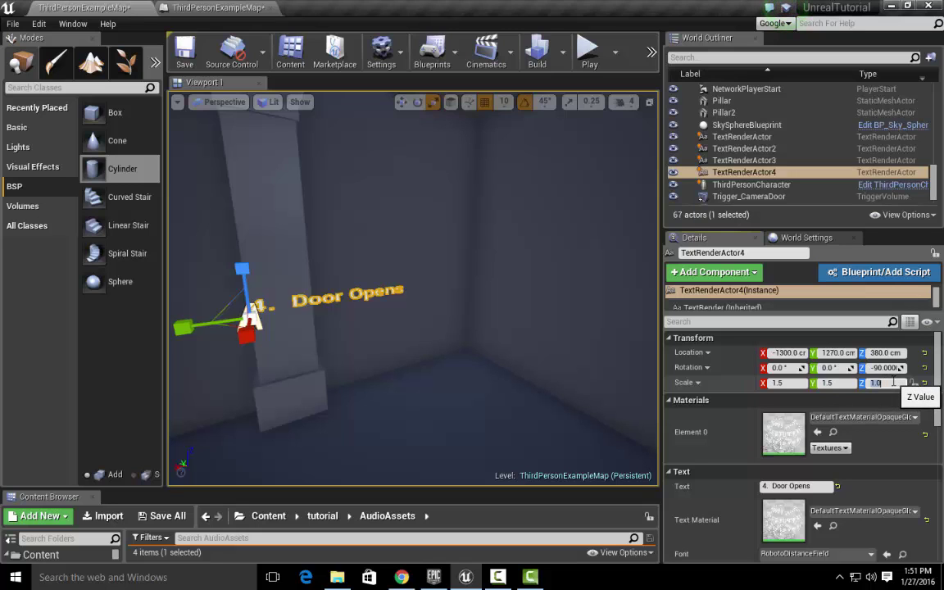
text(1.5)
key(Return)
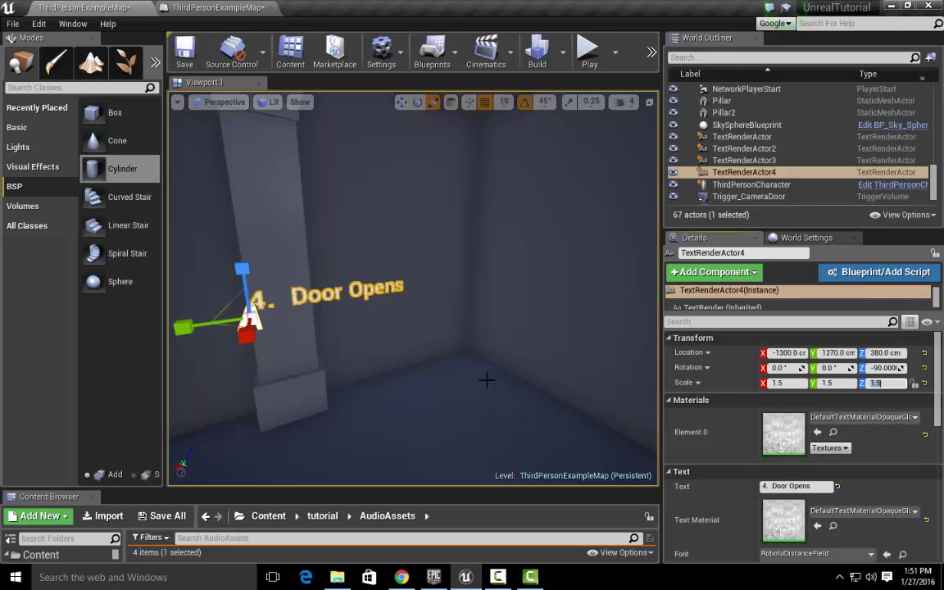
Step: Lower the enlarged text beside the pillar to Z 350 cm
key(f)
key(w)
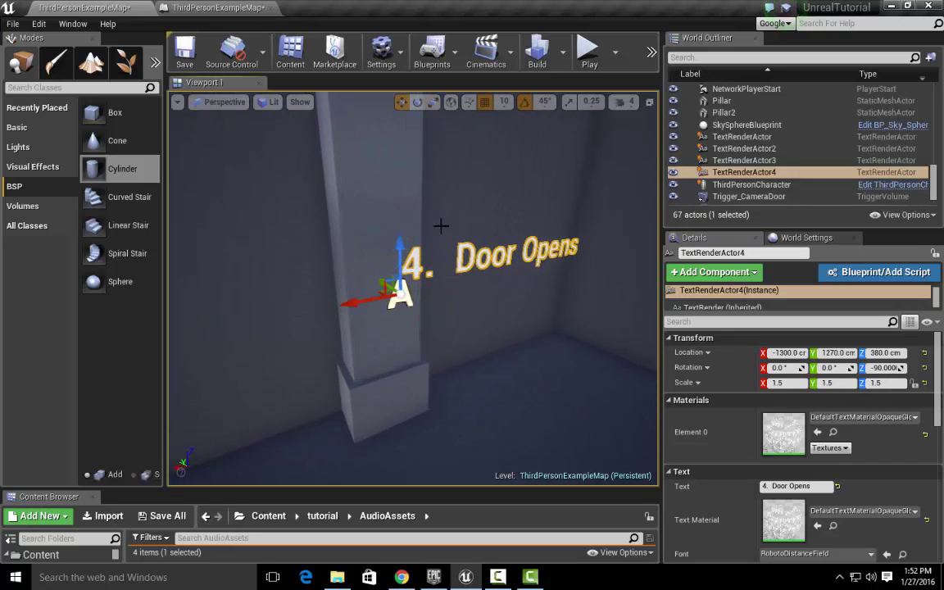
drag(398, 237, 404, 278)
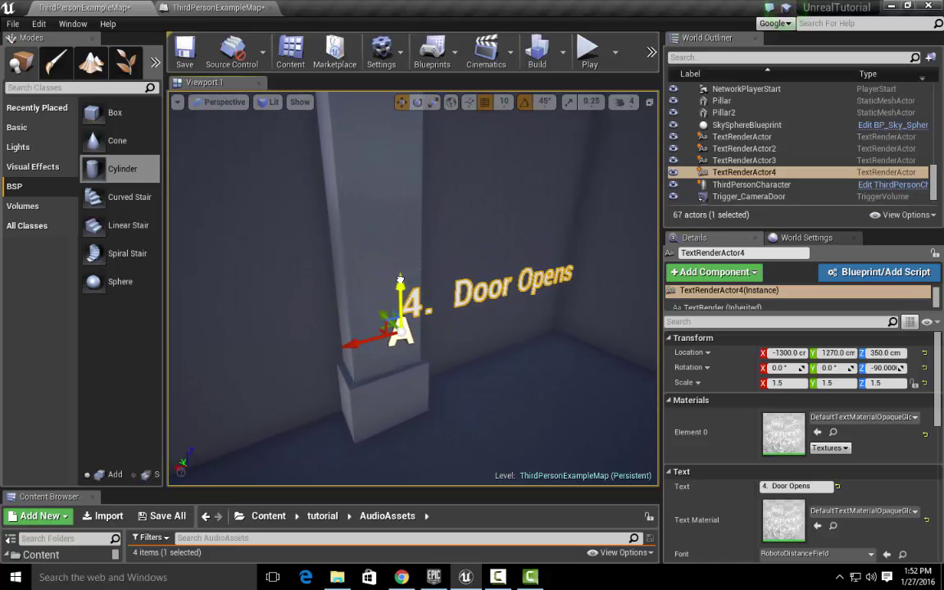
Step: Select the M_Metal_Gold material in StarterContent's Materials folder as the surface for a new box brush
right_drag(504, 386, 490, 403)
key(s)
right_drag(283, 308, 252, 308)
key(w)
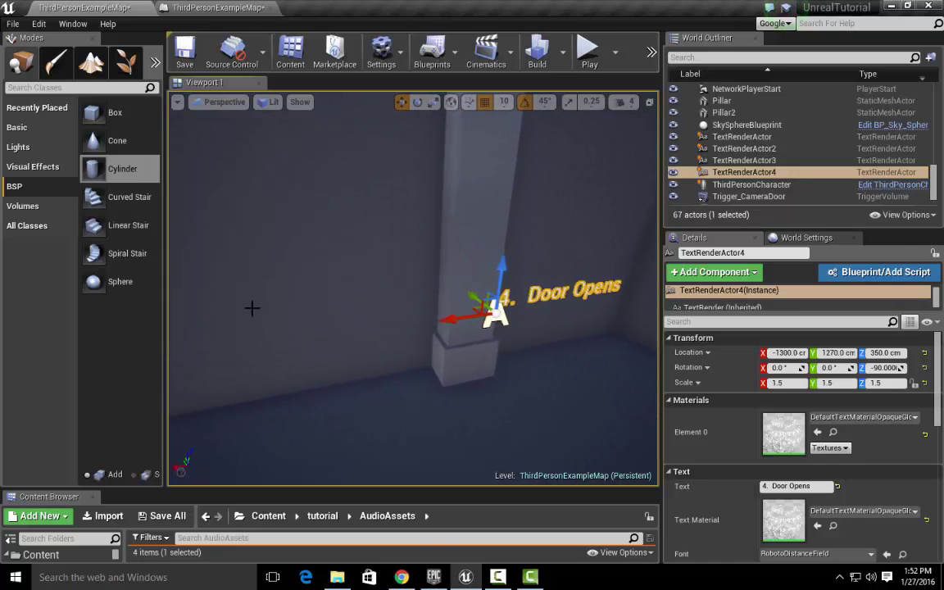
click(111, 113)
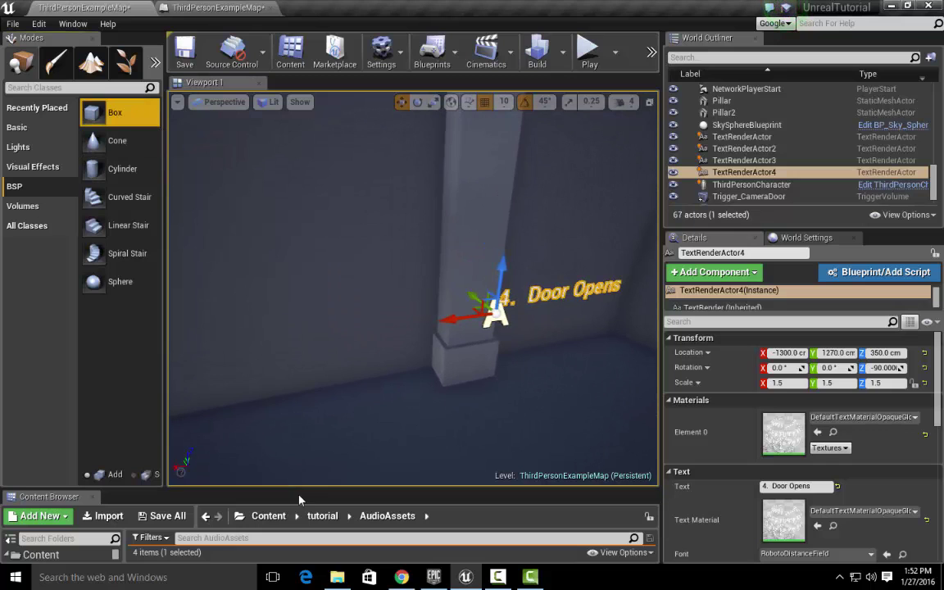
drag(299, 491, 299, 262)
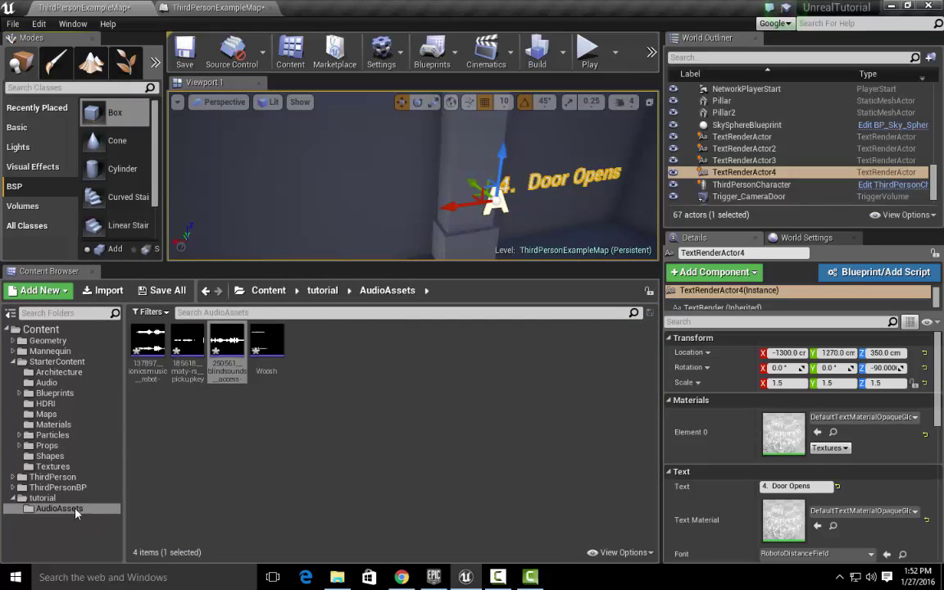
click(53, 424)
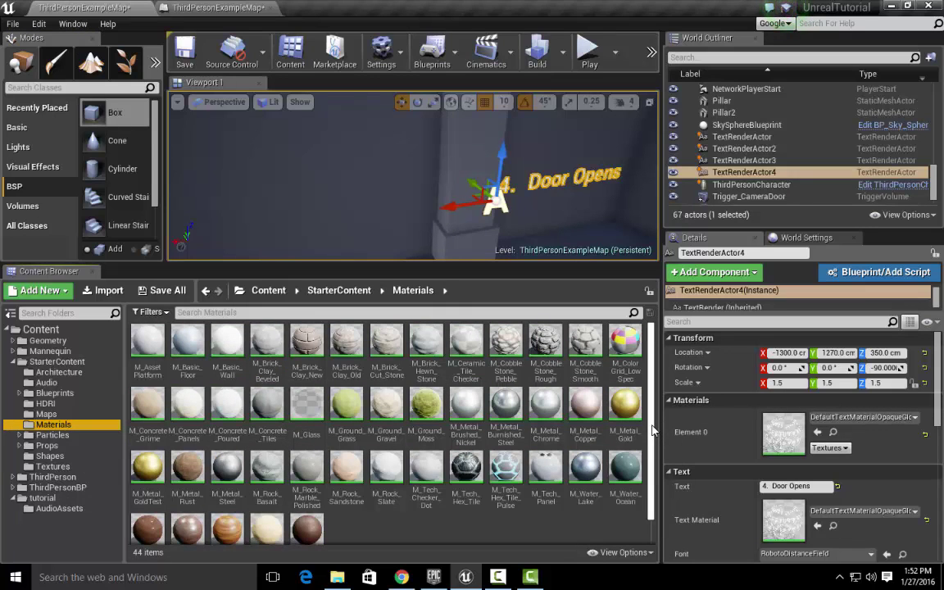
drag(653, 430, 661, 450)
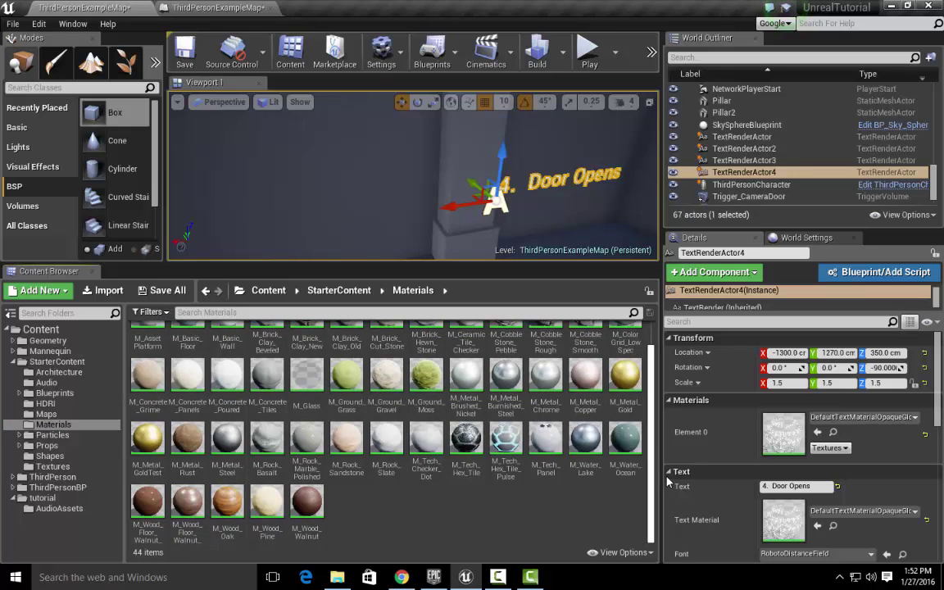
drag(668, 458, 658, 419)
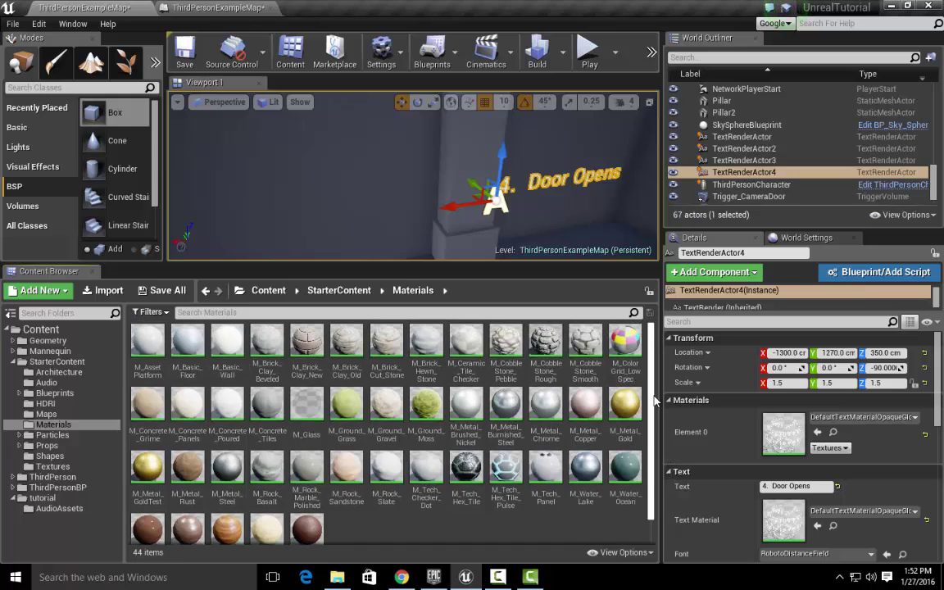
drag(656, 400, 661, 491)
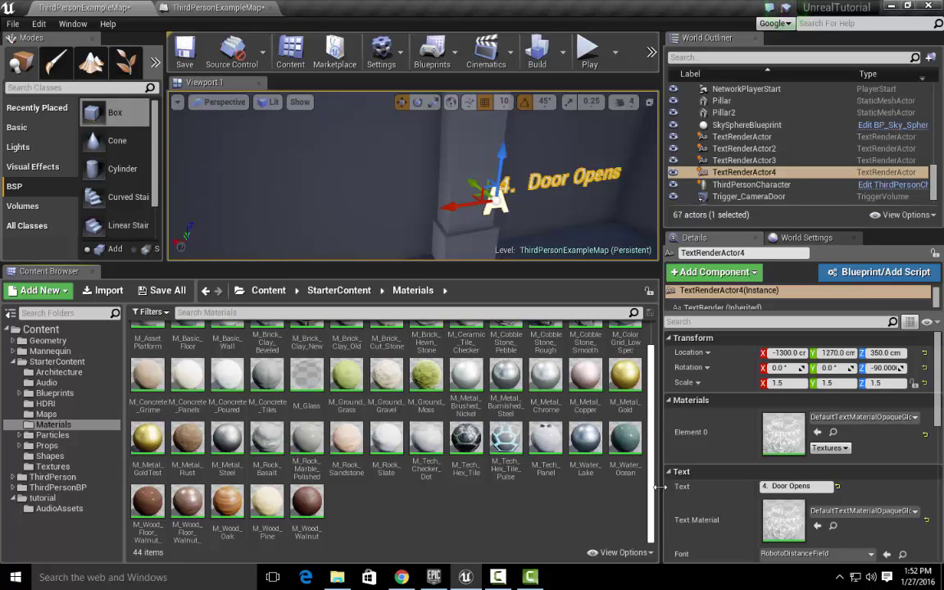
scroll(601, 388, up, 2)
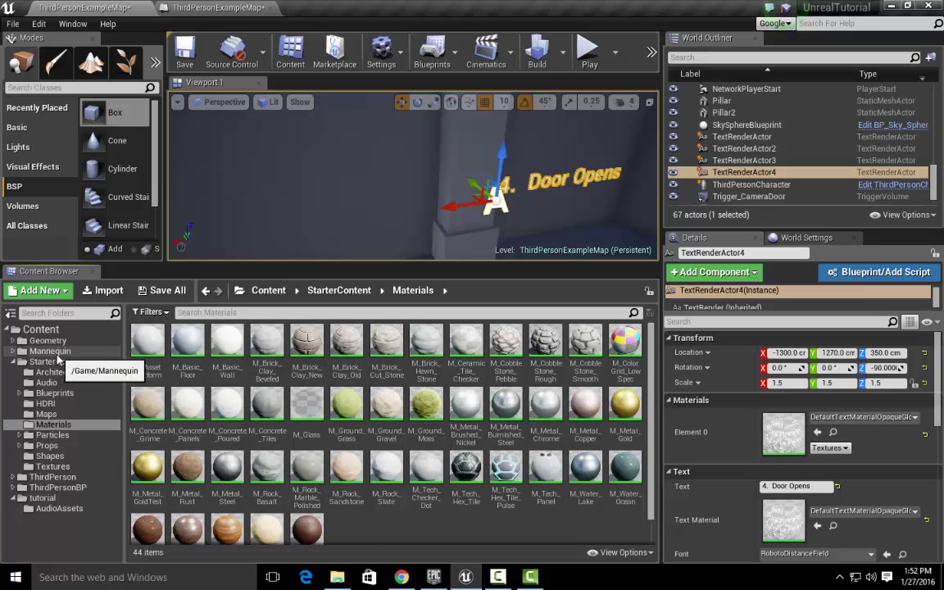
click(628, 418)
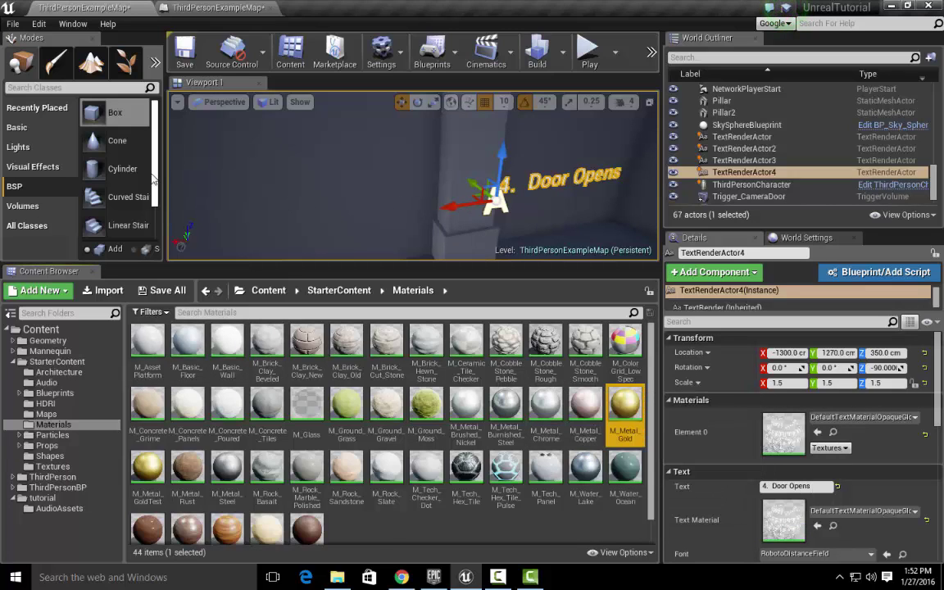
Step: Add a gold additive box brush and place it in front of the pillar at about X -1330, Y 1310, Z 330 cm
drag(115, 115, 343, 181)
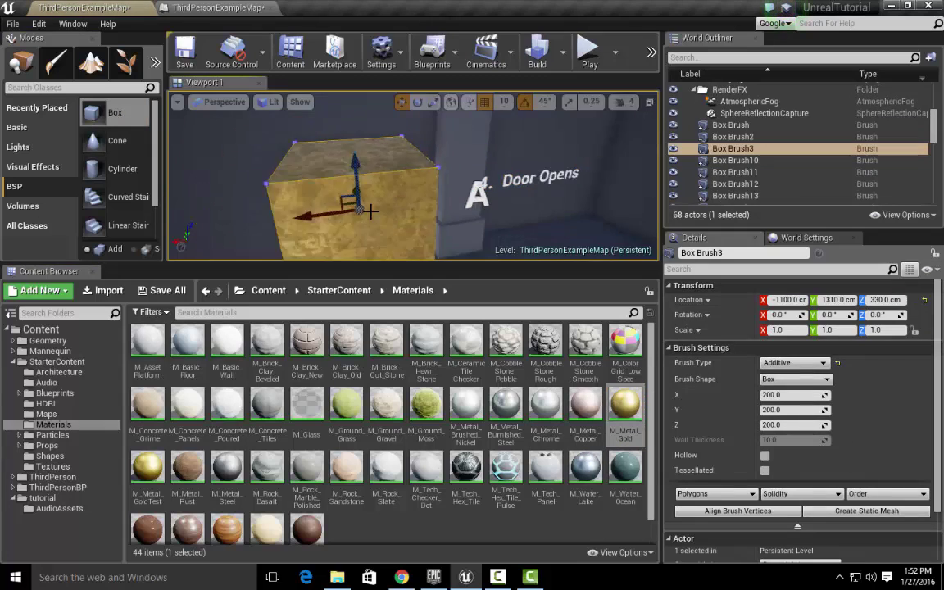
scroll(352, 184, down, 5)
drag(457, 264, 471, 351)
right_drag(380, 244, 405, 262)
scroll(380, 243, up, 2)
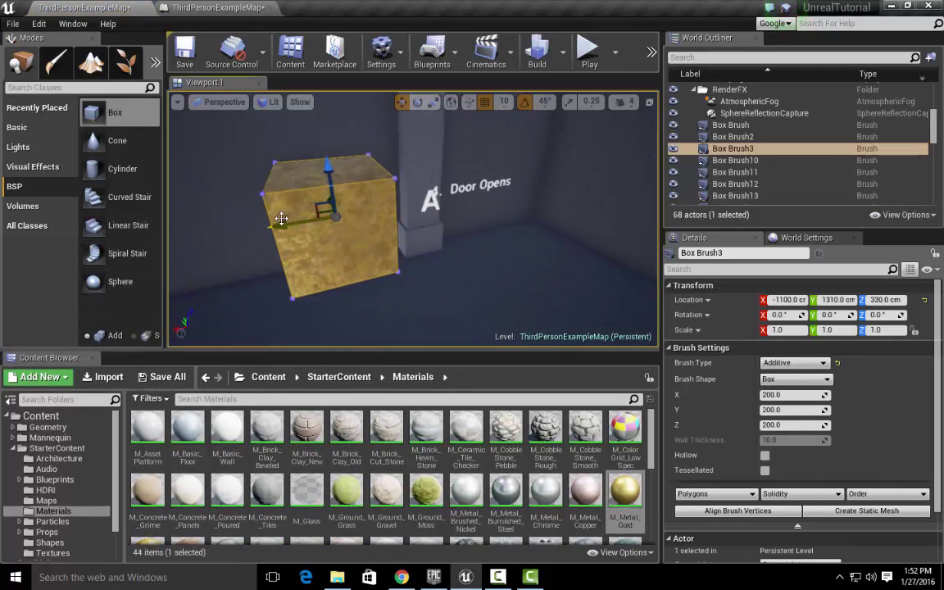
mouse_move(281, 219)
mouse_down()
mouse_move(454, 188)
mouse_move(428, 207)
mouse_move(443, 193)
mouse_up()
Step: Scale the gold box down to a small switch, about 0.36 in X, 0.25 in Y and 0.49 in Z
key(r)
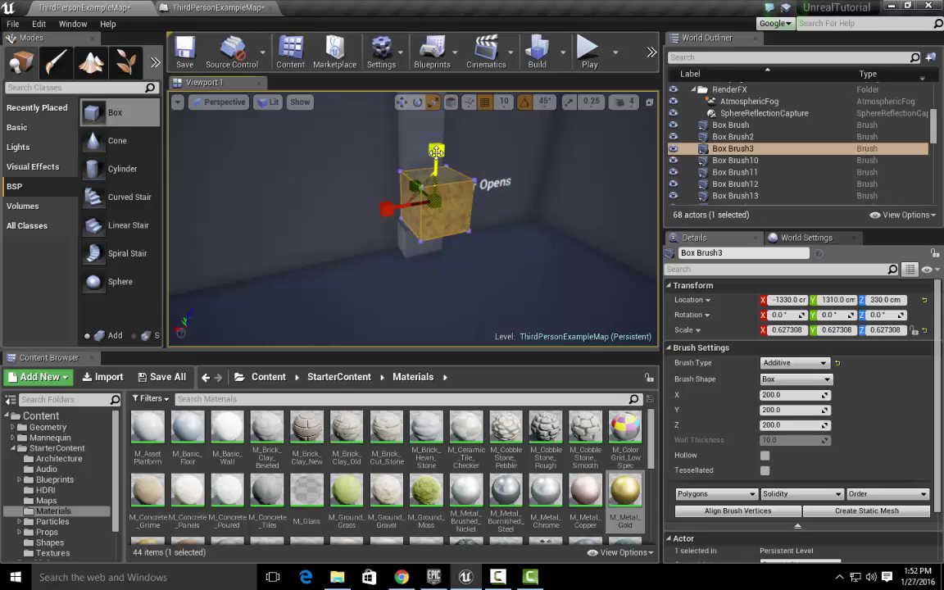
drag(436, 153, 436, 137)
drag(388, 208, 409, 187)
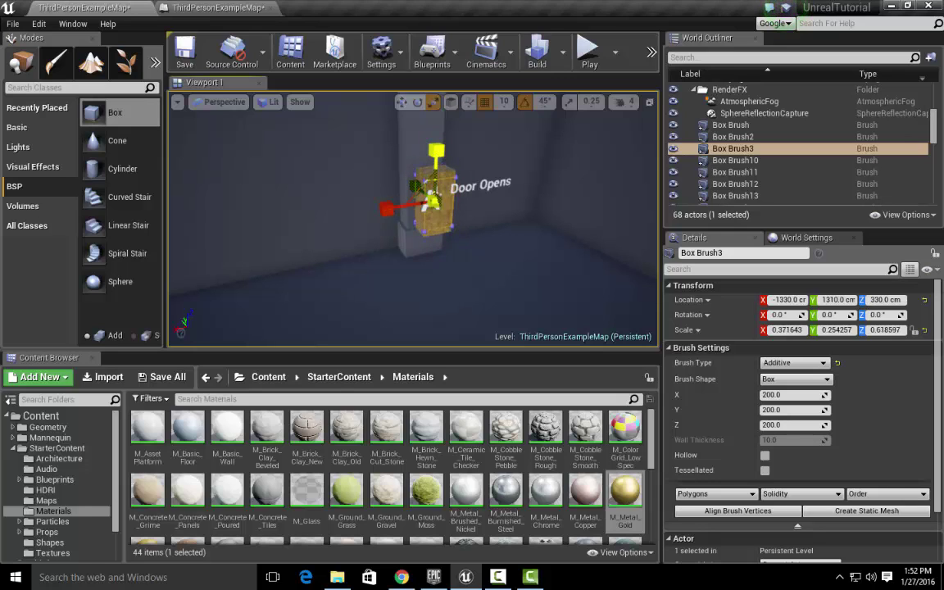
drag(385, 208, 393, 213)
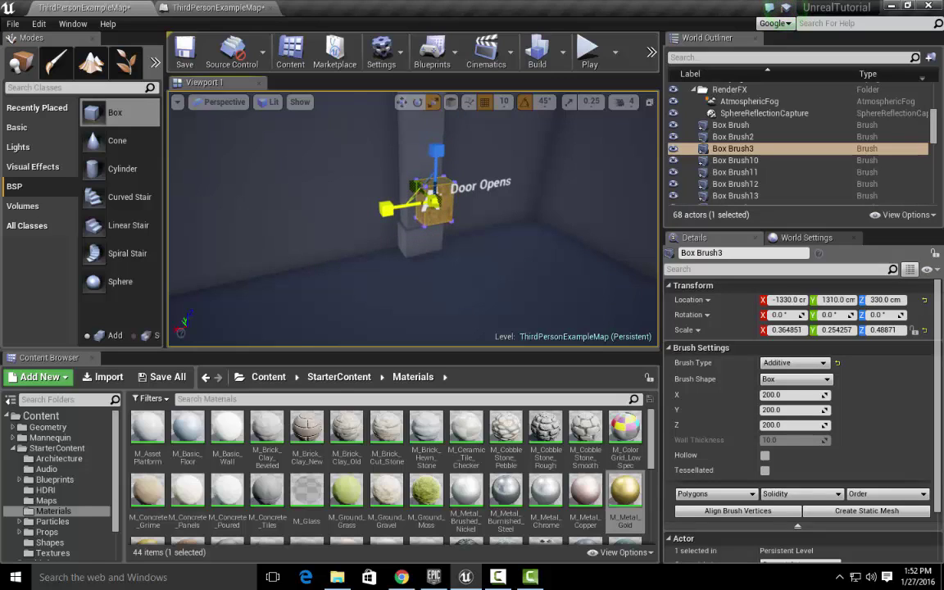
click(425, 172)
click(443, 214)
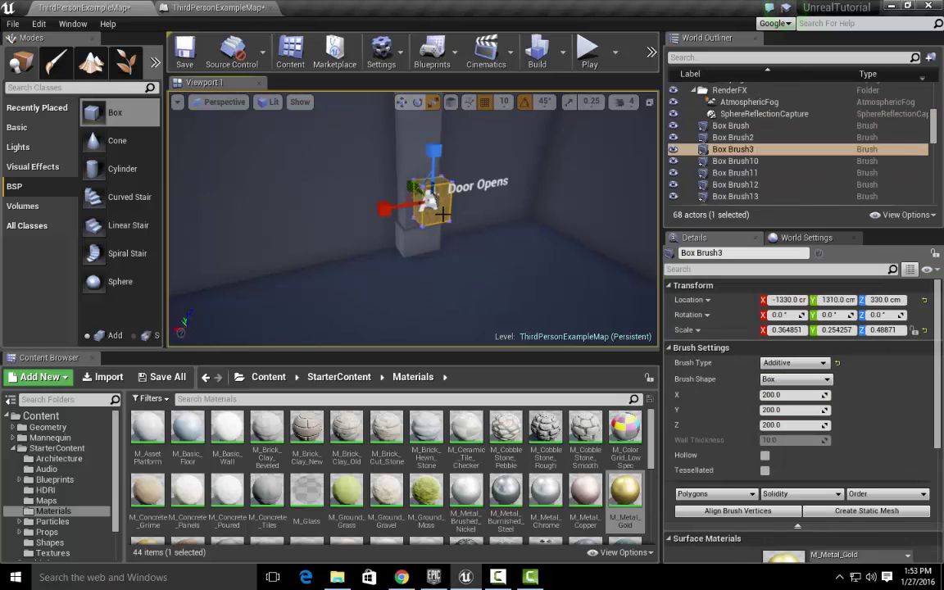
Step: Move the gold box against the pillar's front face, to about X -1340, Y 1390, Z 310 cm
right_drag(443, 243, 442, 243)
key(w)
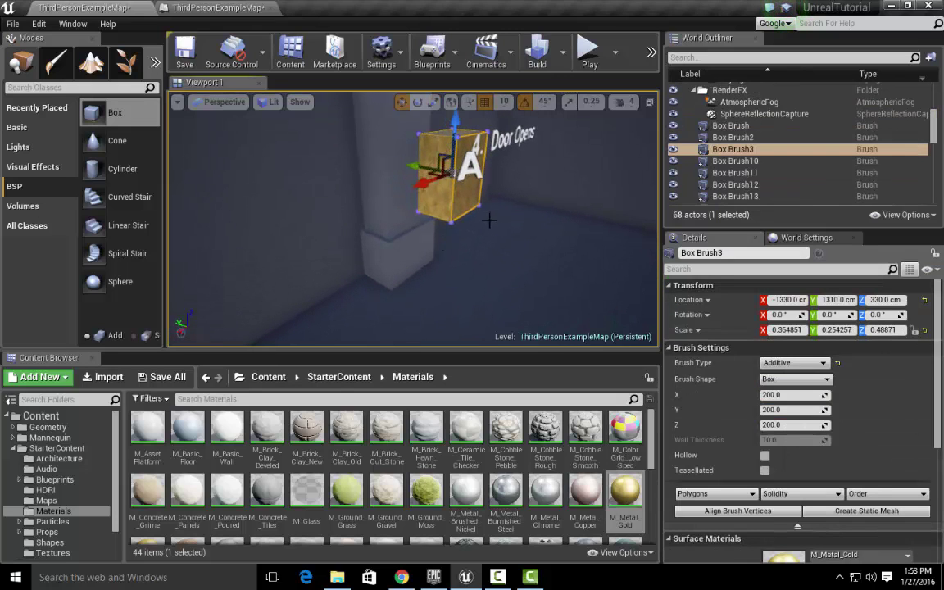
mouse_move(410, 165)
mouse_down()
mouse_move(389, 164)
mouse_move(386, 173)
mouse_up()
right_drag(337, 159, 299, 155)
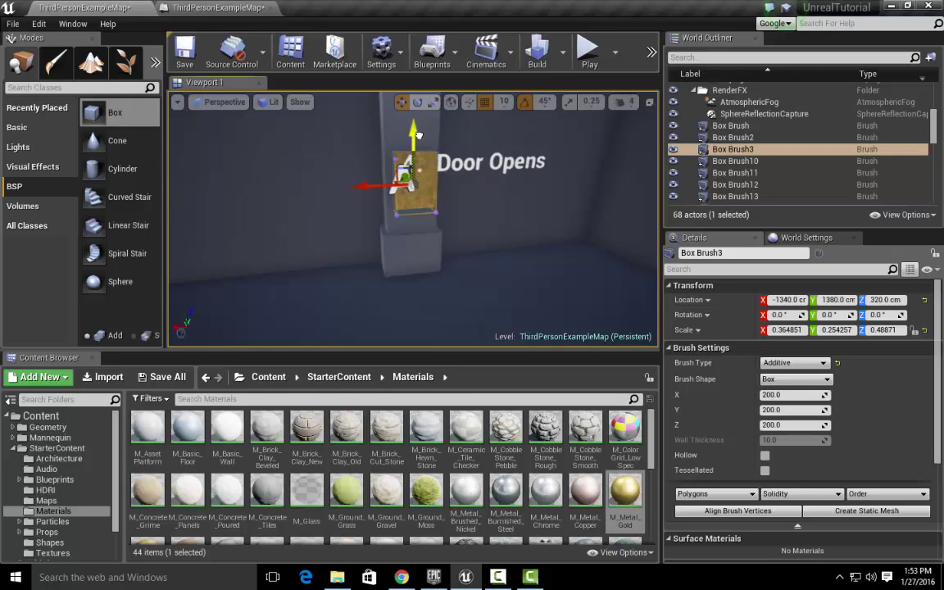
right_drag(485, 200, 561, 203)
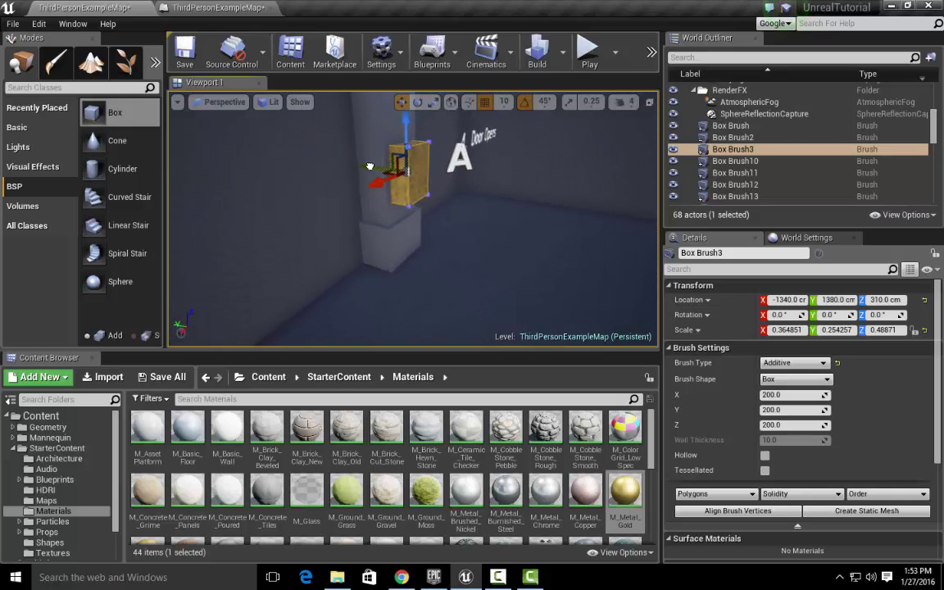
drag(368, 167, 365, 167)
alt+drag(484, 173, 423, 176)
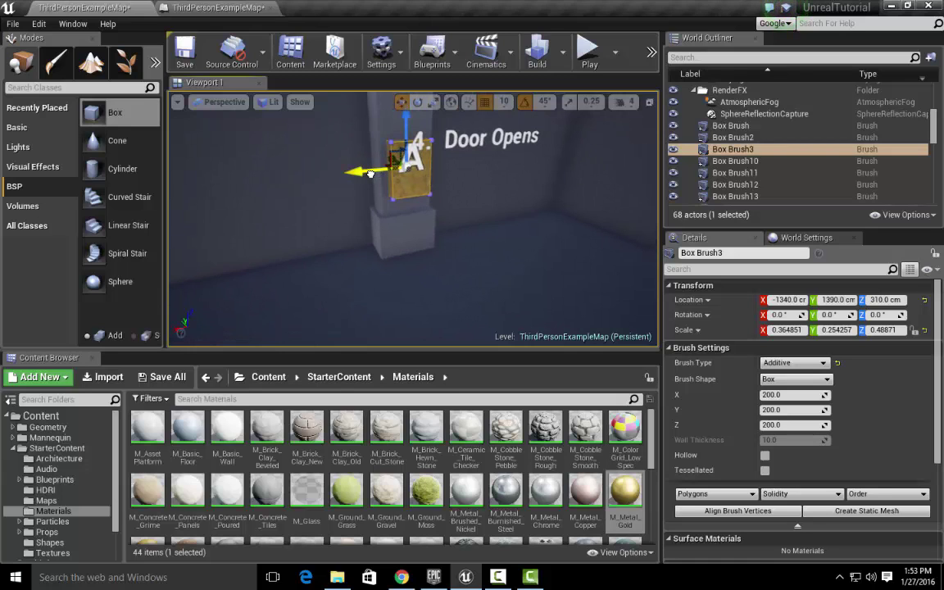
mouse_move(370, 174)
right_down()
mouse_move(430, 171)
mouse_move(424, 188)
mouse_move(472, 164)
right_up()
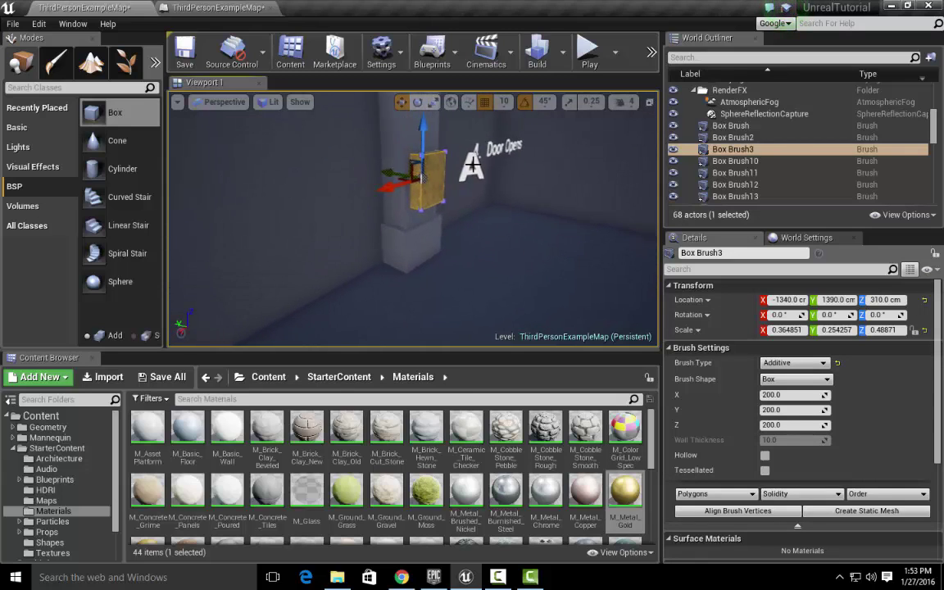
Step: Change the text of the label beside the gold box to "3. Power Switch"
click(478, 166)
key(f)
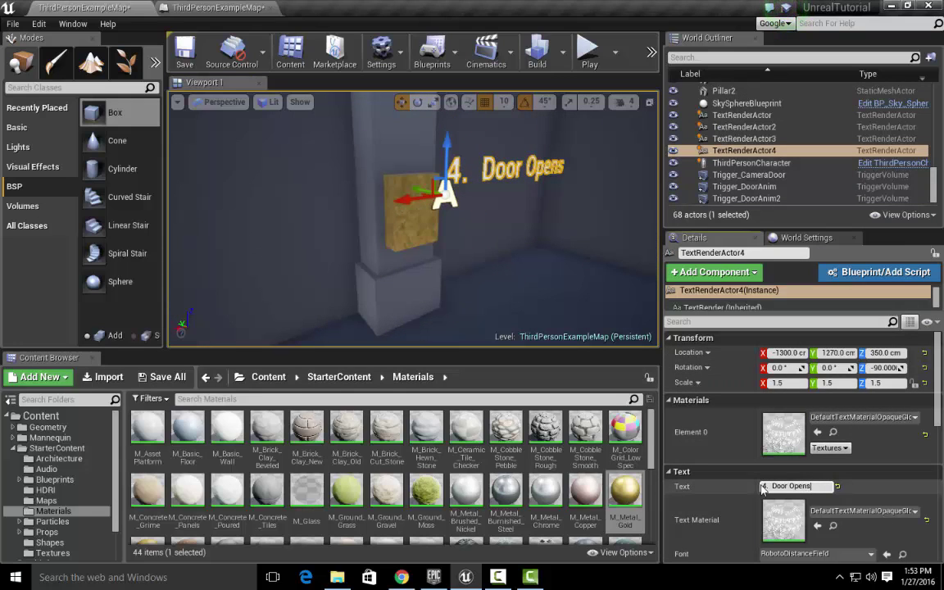
key(ctrl+a)
text(3)
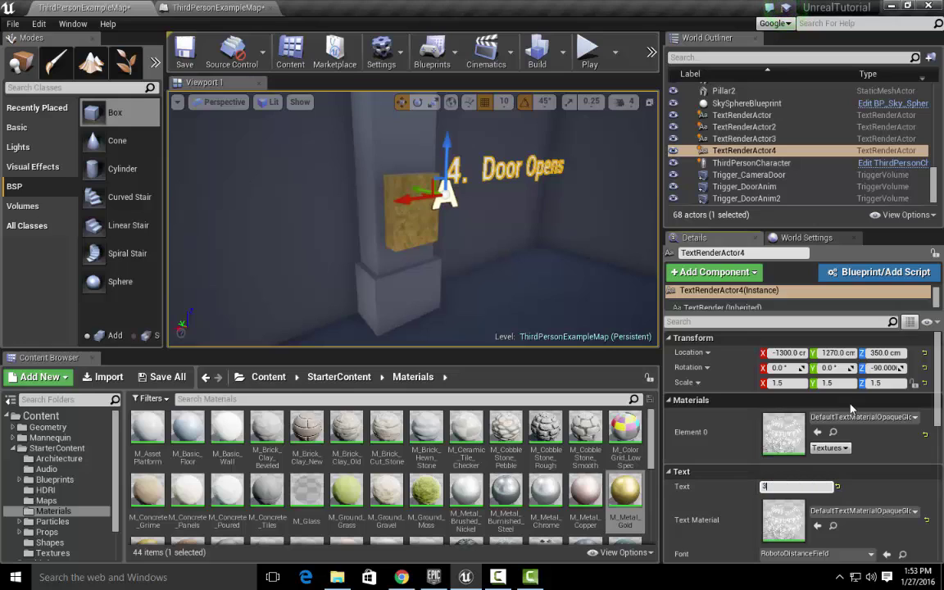
text(. Power Switch)
Step: Move the Power Switch label beside the gold box, to about X -1360, Y 1310, Z 320 cm
right_drag(596, 205, 566, 206)
key(s)
drag(465, 149, 463, 170)
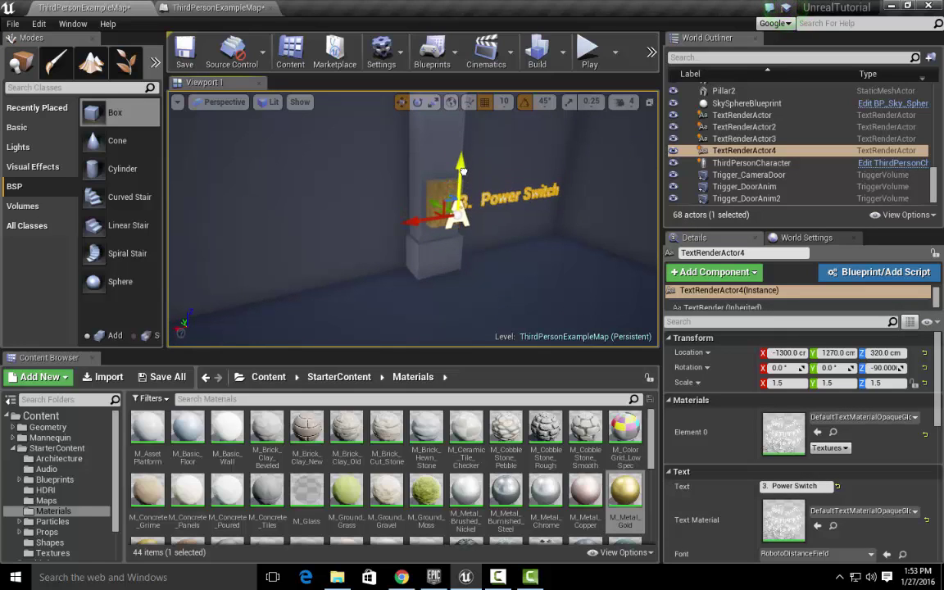
mouse_move(427, 206)
mouse_down()
mouse_move(418, 217)
mouse_move(439, 217)
mouse_up()
mouse_move(404, 207)
right_down()
mouse_move(369, 209)
mouse_move(404, 208)
right_up()
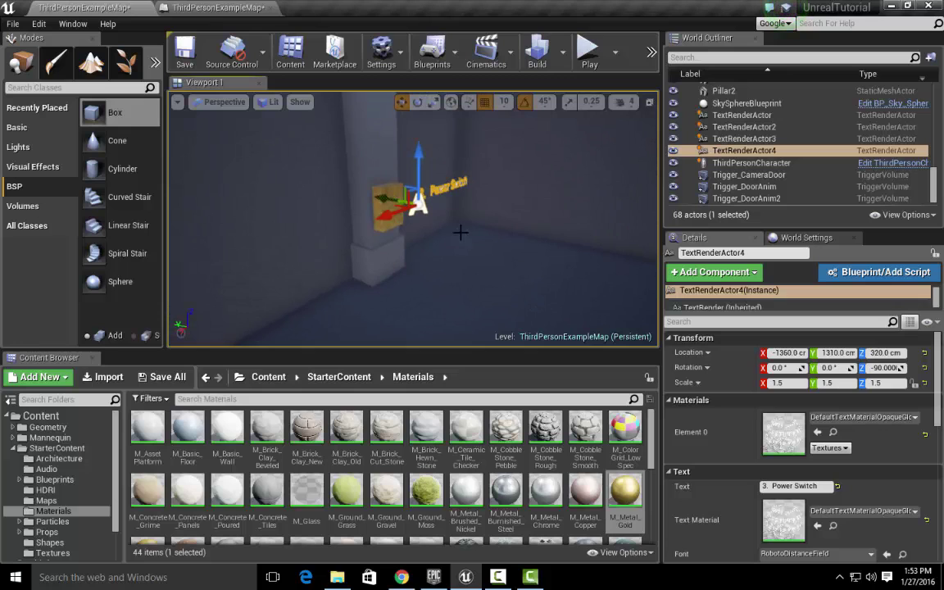
right_drag(460, 232, 434, 229)
Step: Play the level, run the character up to the gold power switch to check its placement and label, and end the play session
click(589, 51)
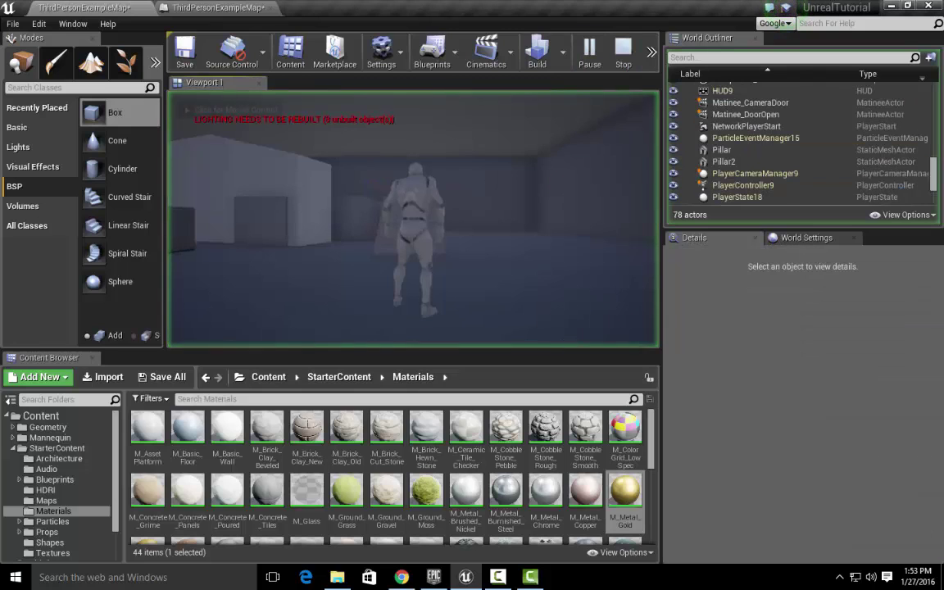
click(412, 218)
key(w)
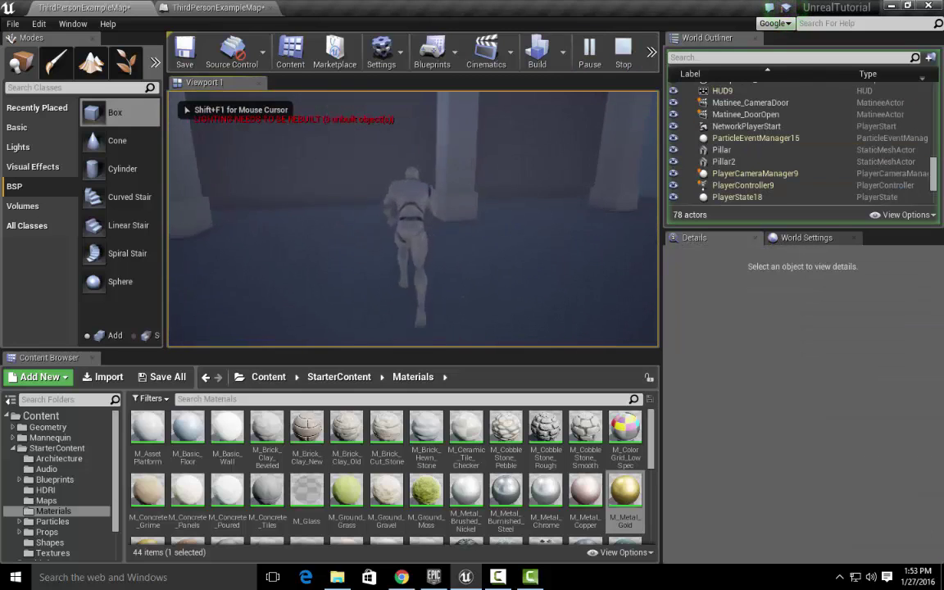
key(w)
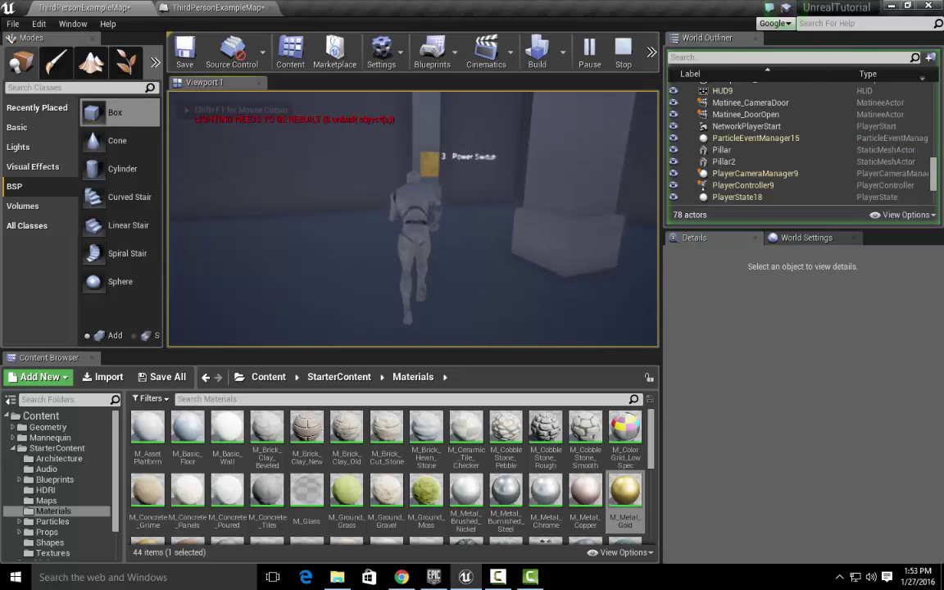
key(w)
key(s)
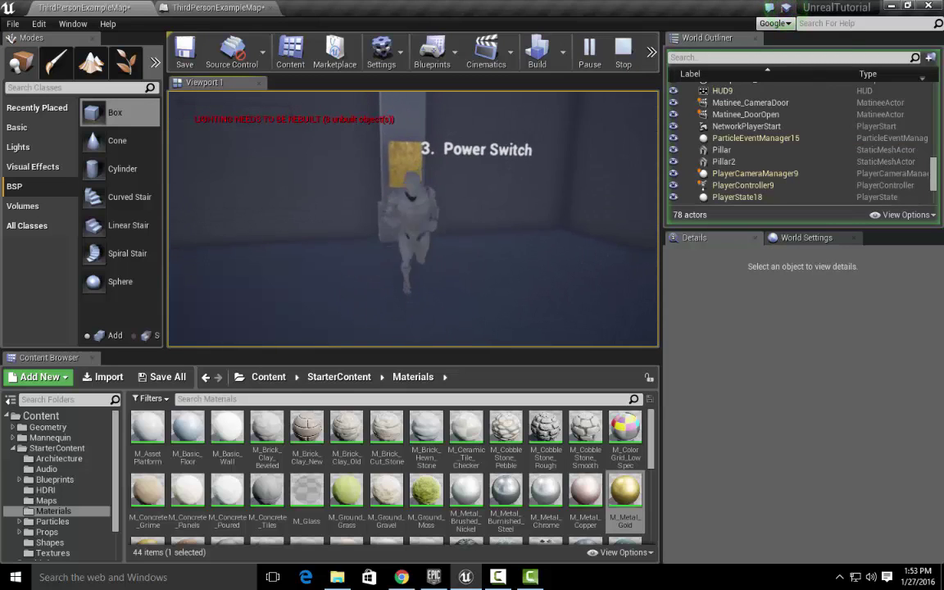
key(a)
key(w)
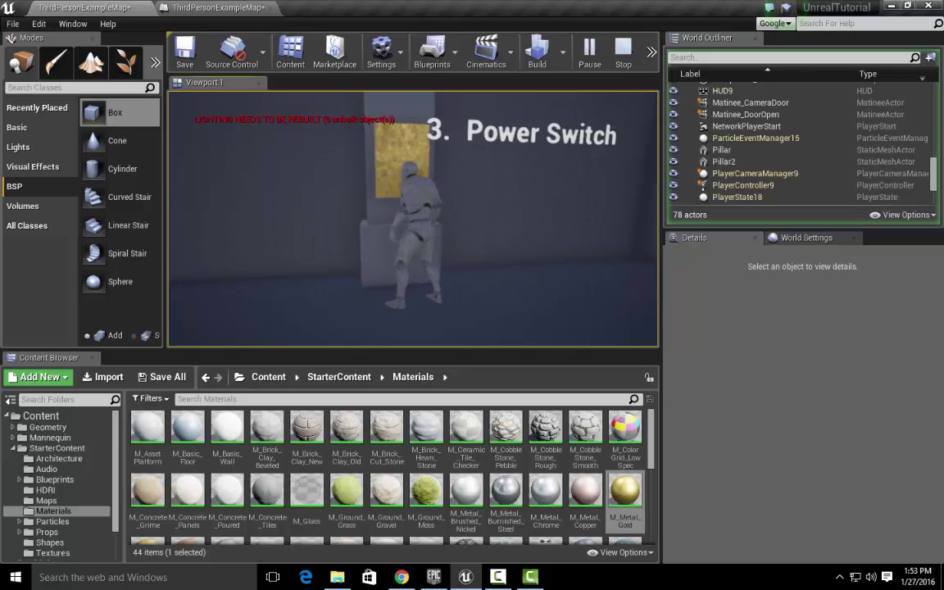
key(s)
key(w)
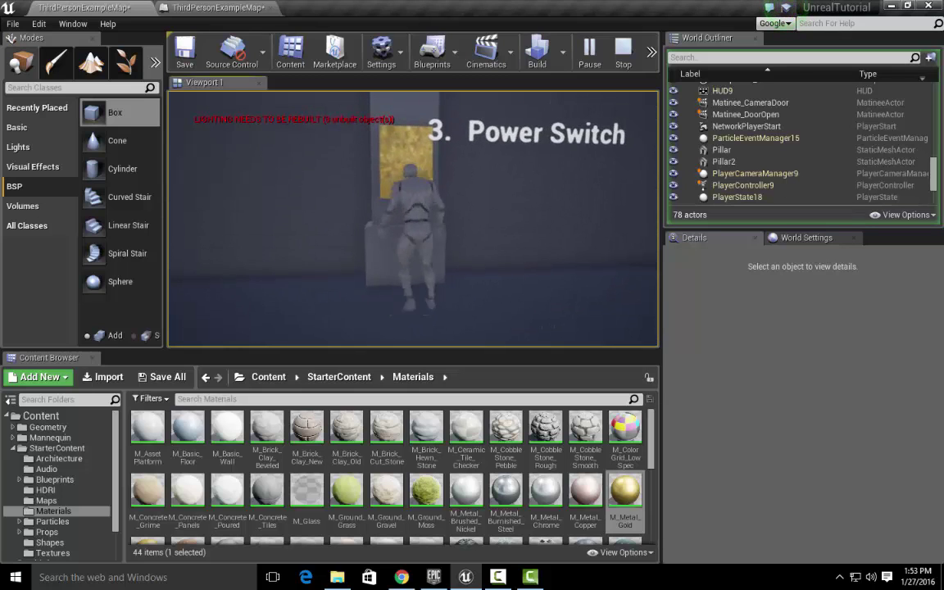
key(s)
key(a)
key(w)
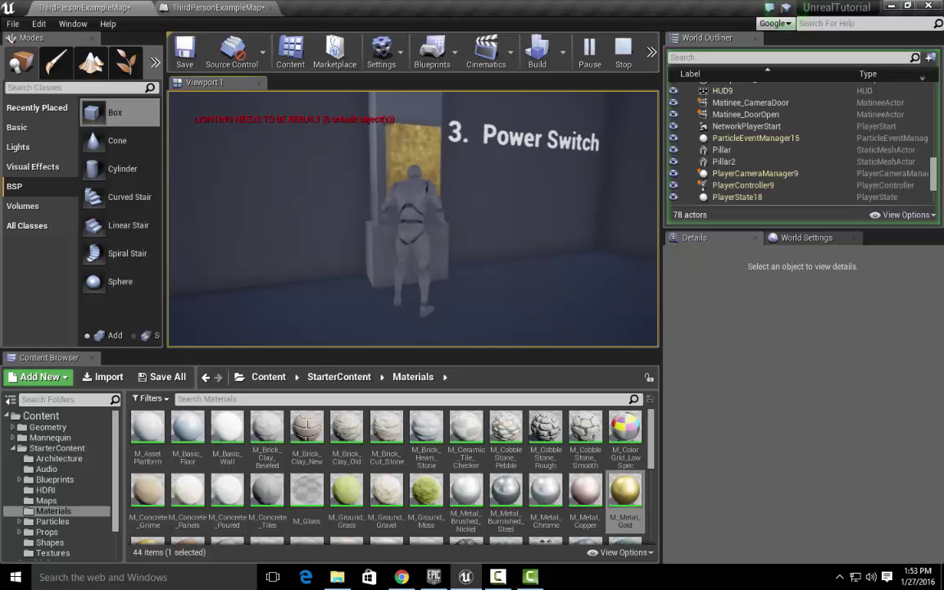
key(s)
key(w)
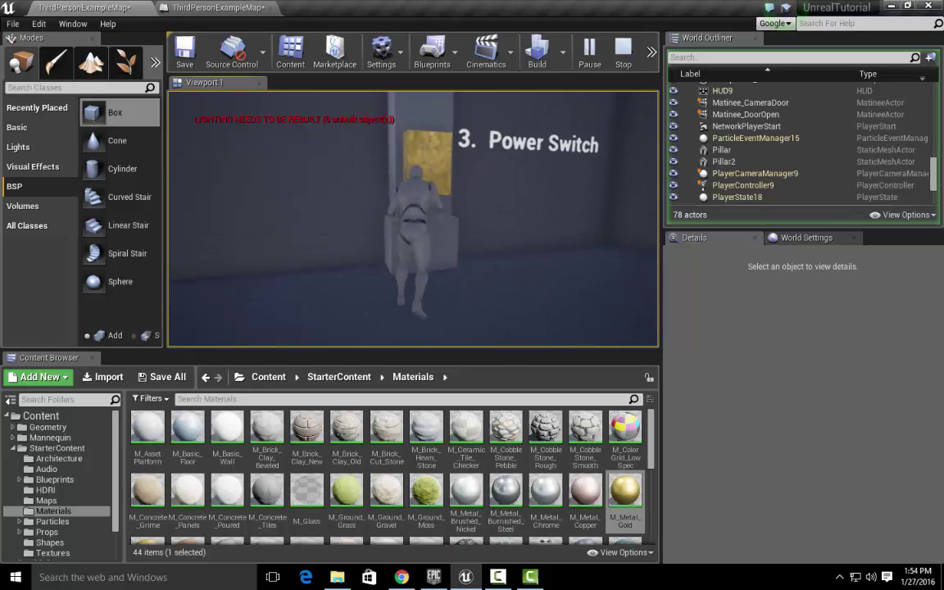
key(w)
key(s)
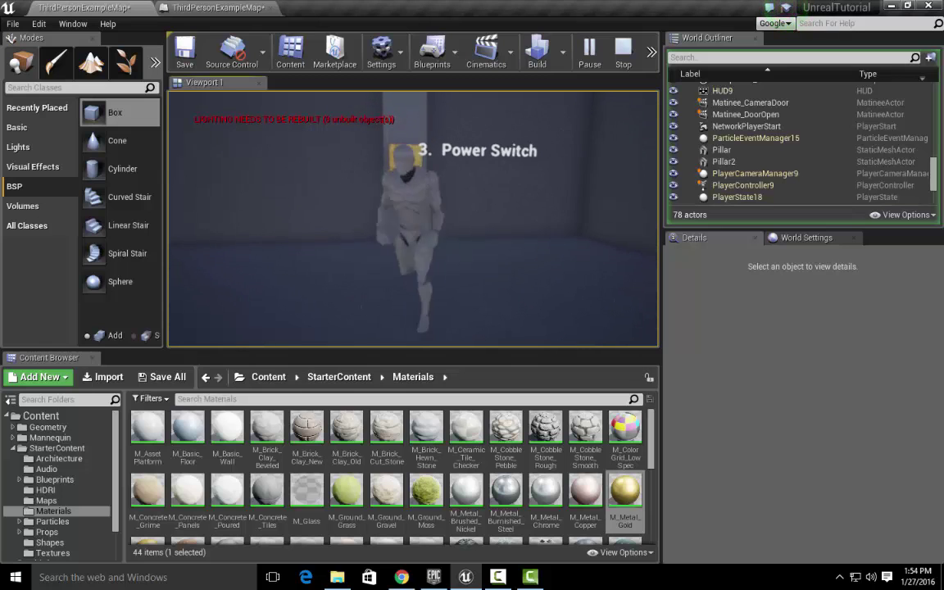
key(w)
key(s)
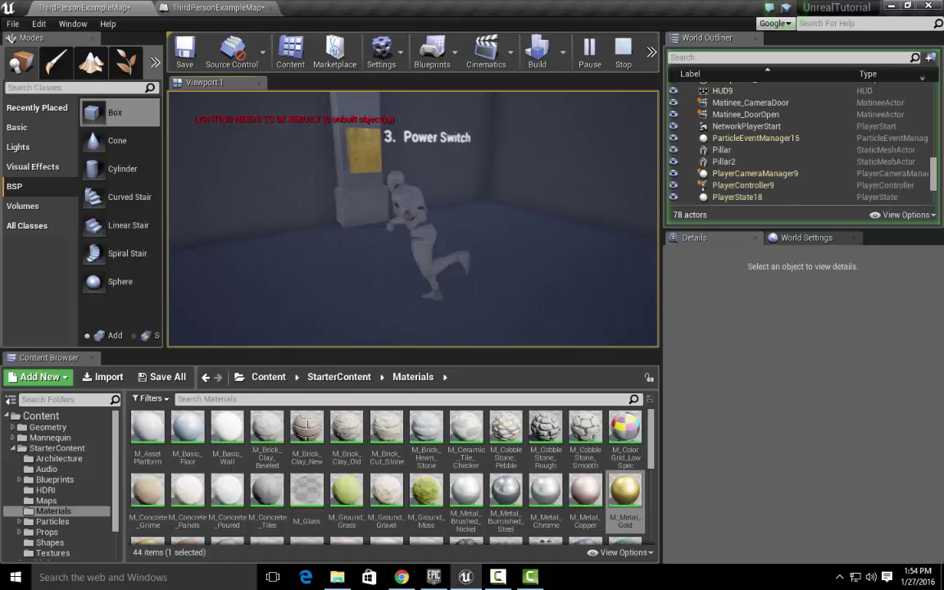
key(w)
key(Escape)
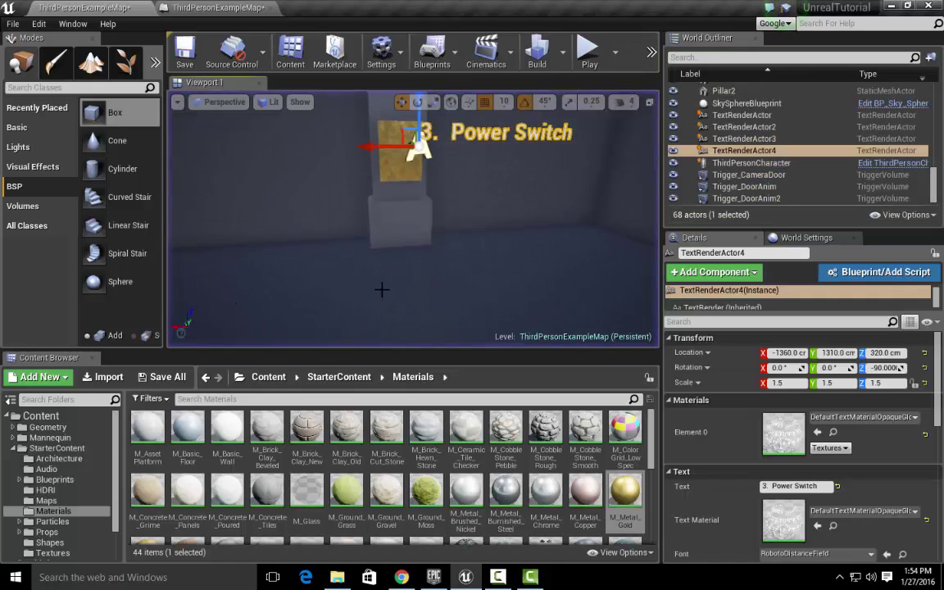
Step: Move the Power Switch label closer to the gold box and pillar, to about X -1400, Y 1360, Z 290 cm
scroll(407, 164, down, 3)
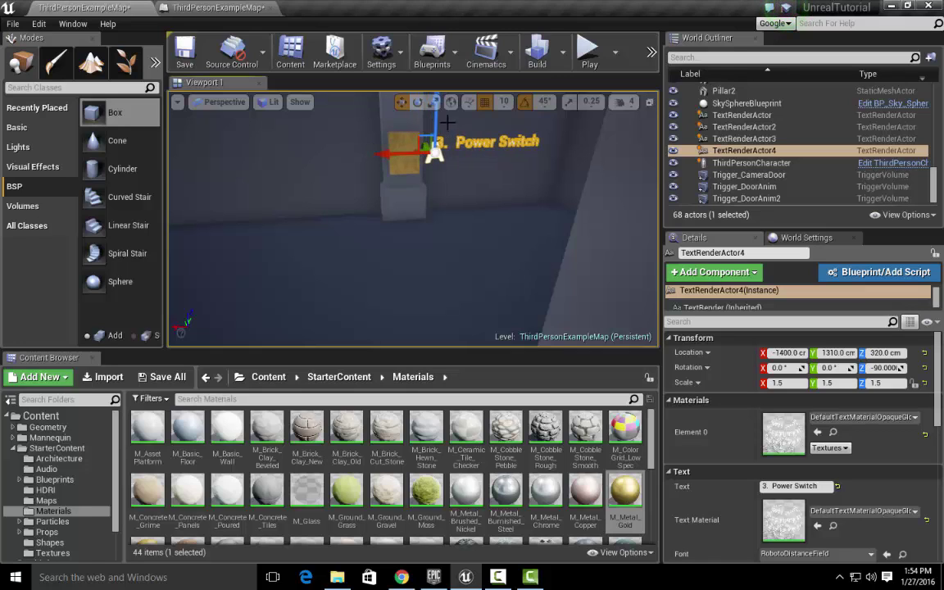
drag(438, 119, 443, 133)
right_drag(426, 150, 471, 153)
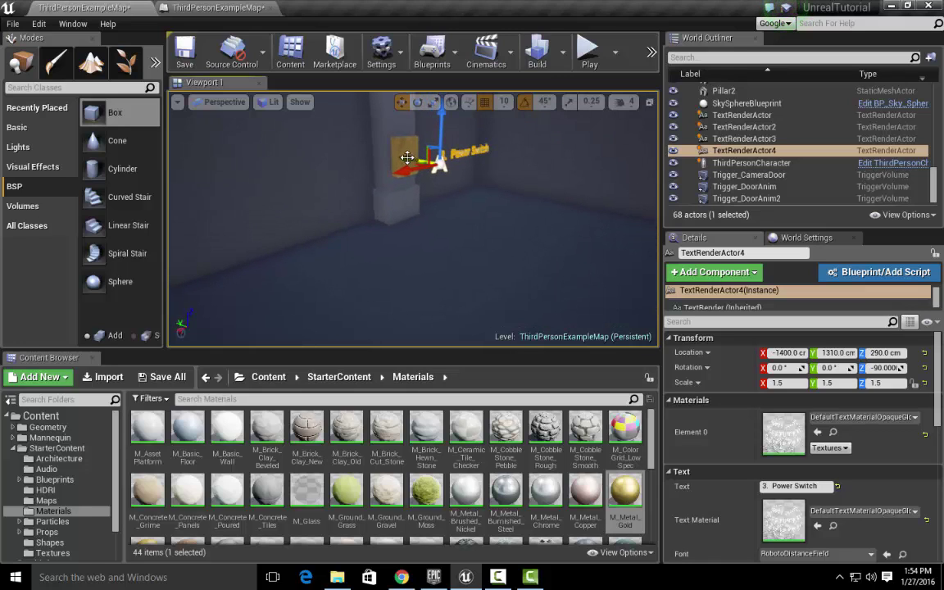
drag(408, 156, 394, 152)
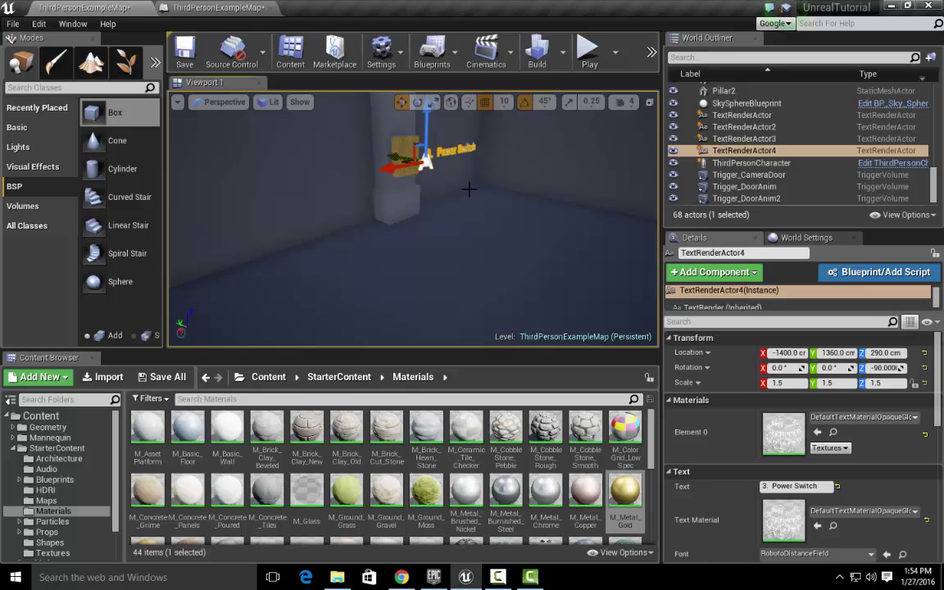
Step: Set the scale of the "2. Door Button" label to 1.5 on all three axes
alt+drag(468, 190, 409, 191)
mouse_move(410, 191)
right_down()
mouse_move(594, 189)
mouse_move(455, 203)
mouse_move(475, 205)
right_up()
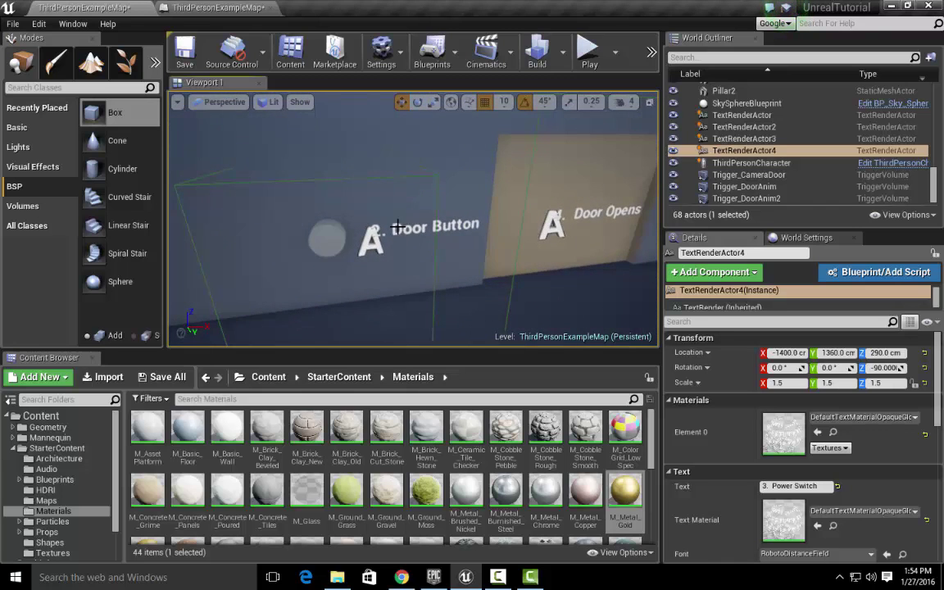
click(397, 227)
click(374, 230)
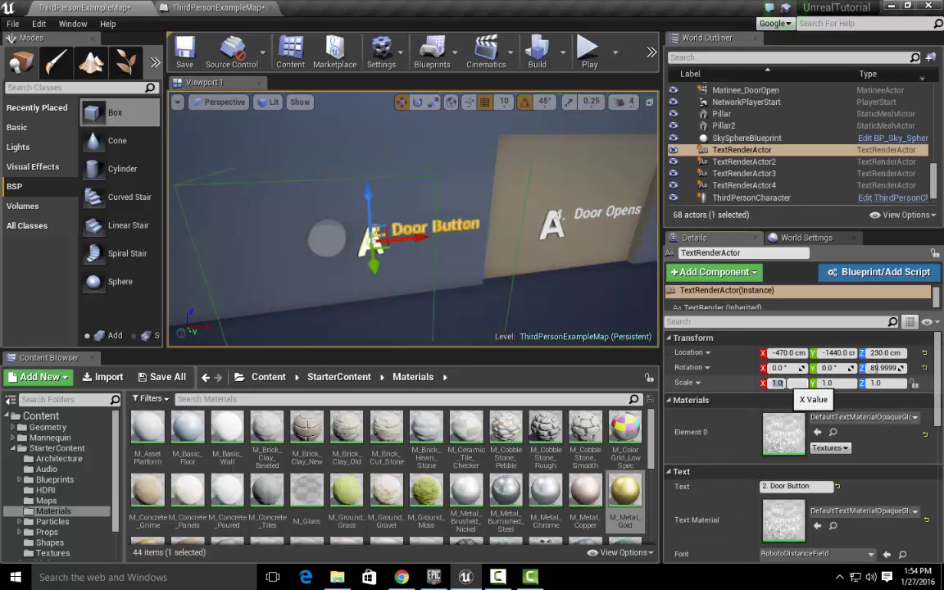
click(841, 383)
click(877, 383)
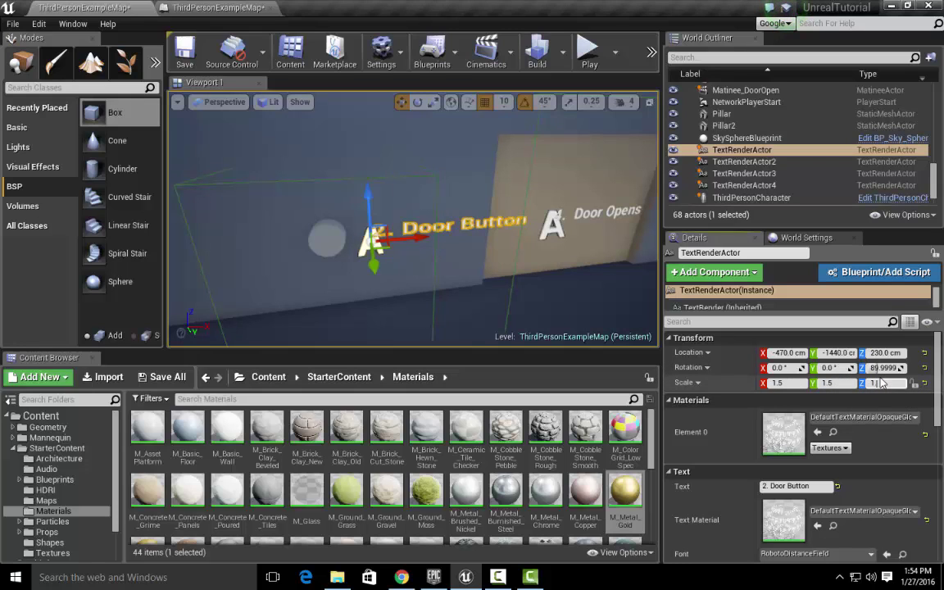
text(1.5)
key(Return)
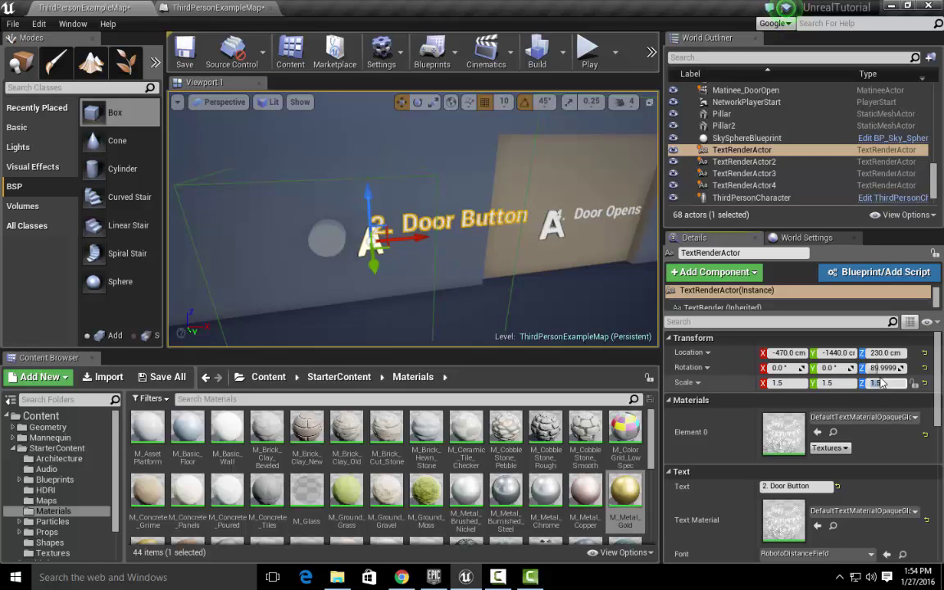
Step: Set the scale of the "4. Door Opens" label to 1.5 on all three axes
click(557, 221)
click(776, 383)
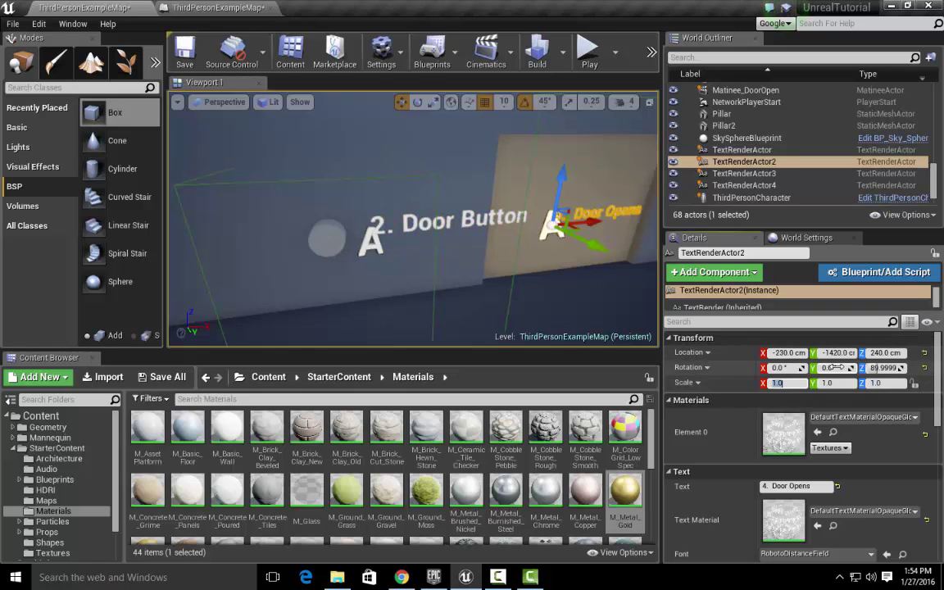
text(1.5)
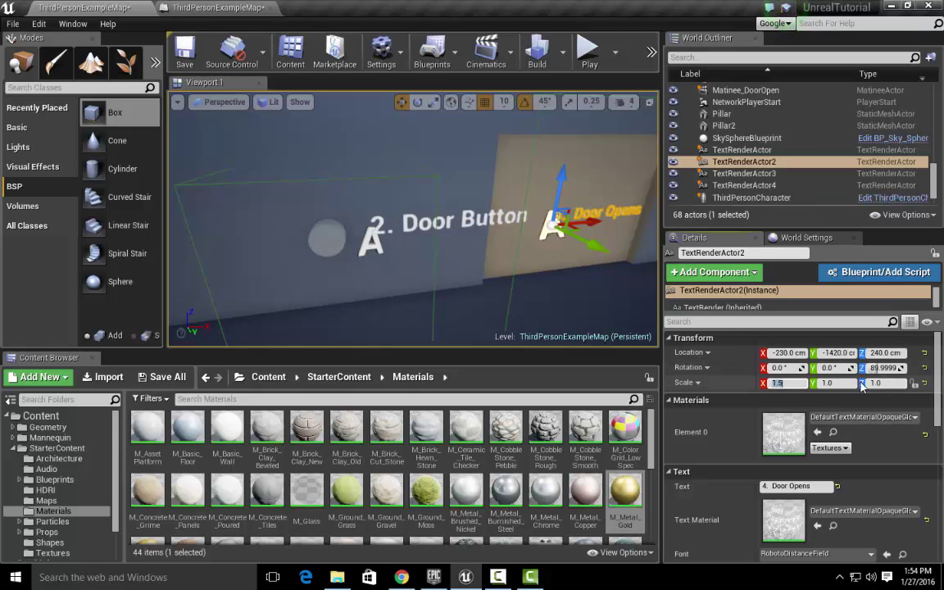
click(849, 383)
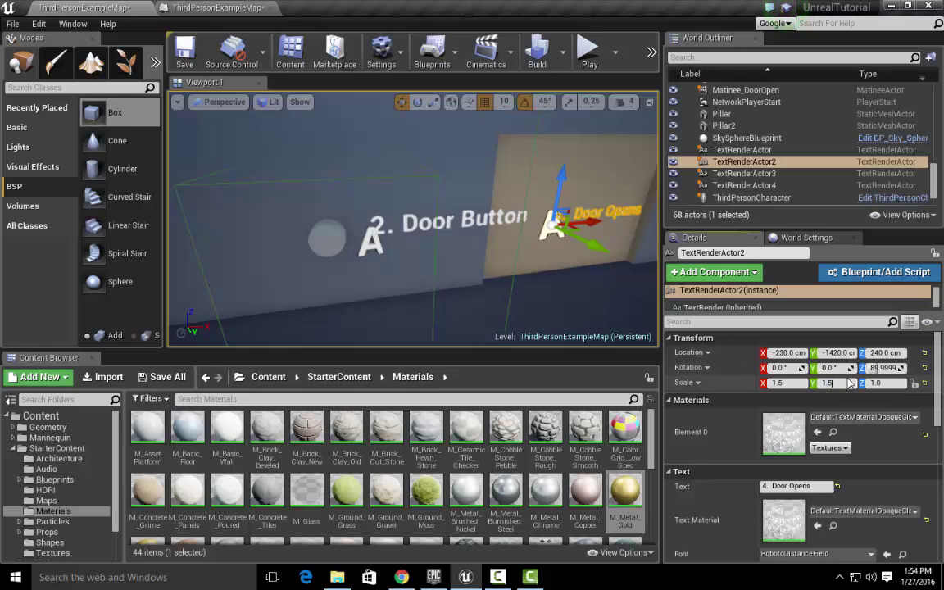
text(1.5)
key(Return)
click(890, 382)
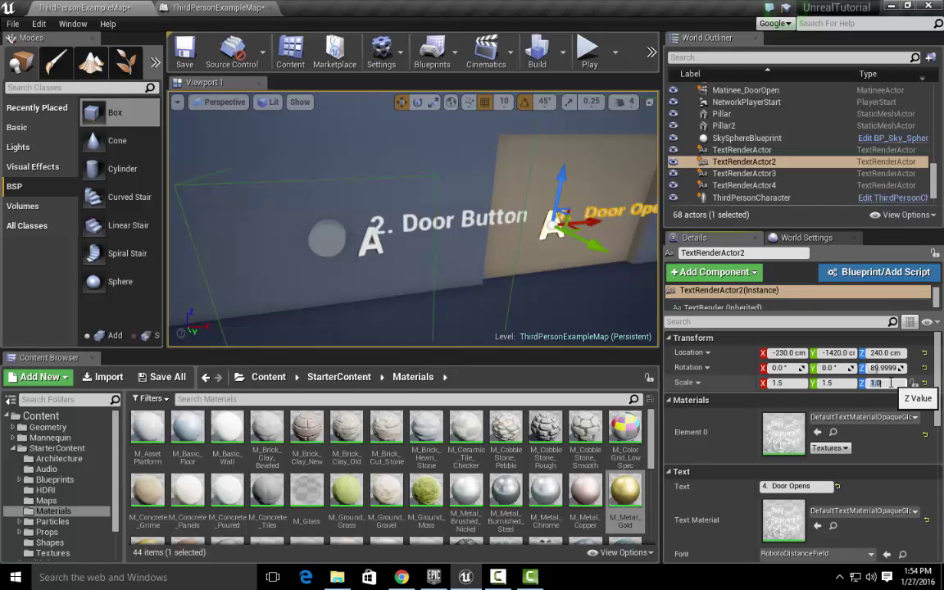
text(1.5)
key(Return)
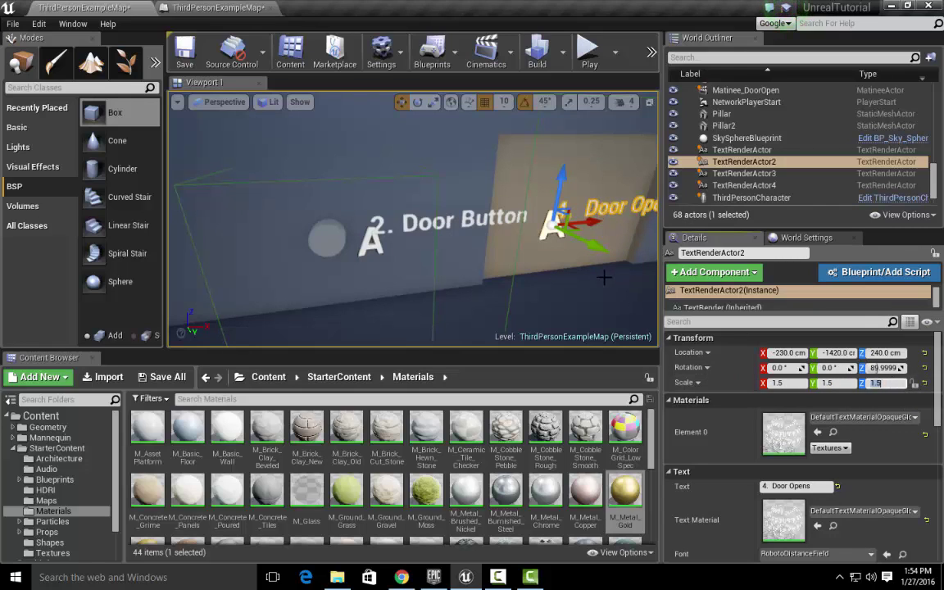
Step: Select the round door button's cylinder brush and move it slightly down and into the wall, to about Y -1450, Z 236 cm
key(s)
mouse_move(604, 276)
right_down()
mouse_move(656, 283)
mouse_move(596, 274)
right_up()
key(w)
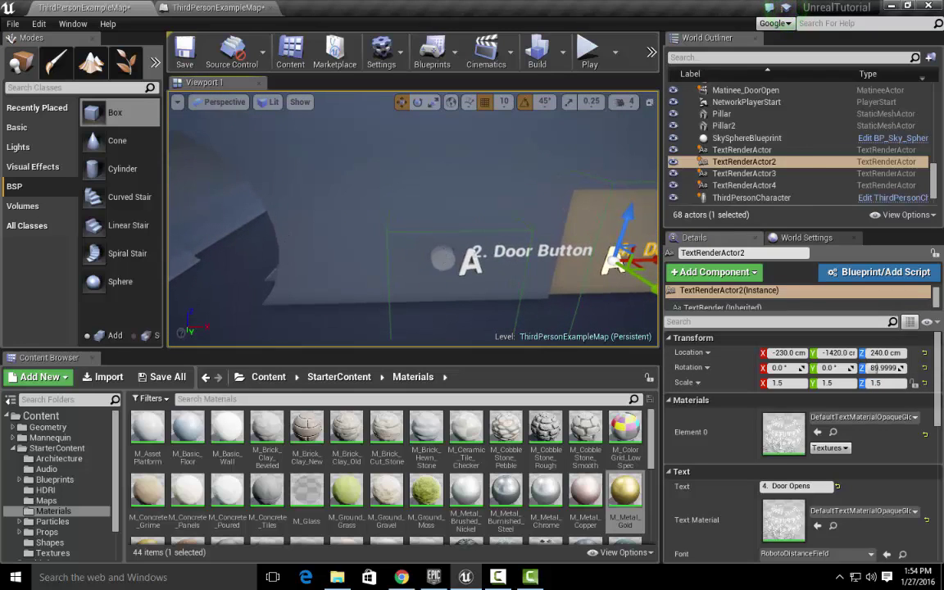
click(443, 258)
key(s)
right_drag(442, 258, 496, 264)
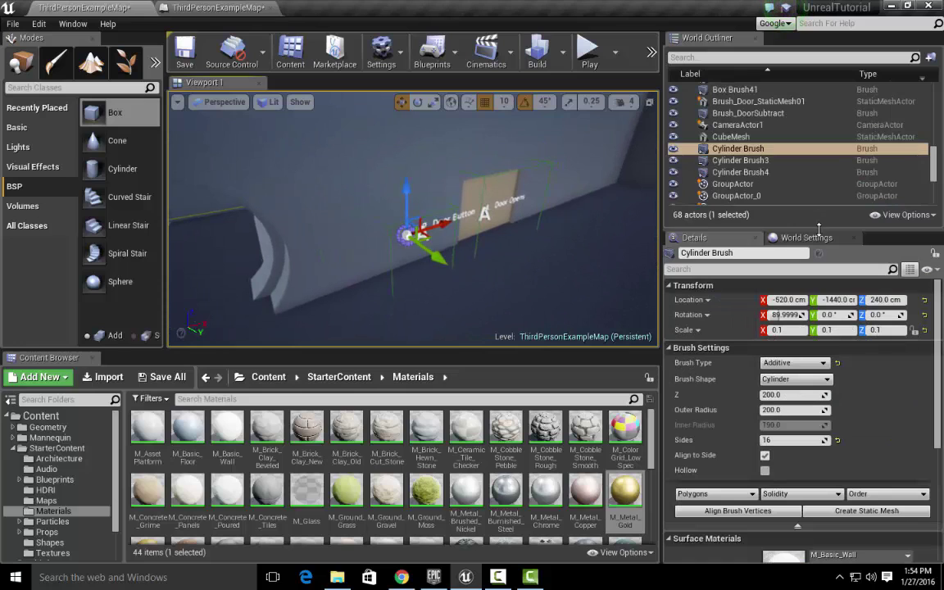
drag(818, 231, 818, 182)
scroll(377, 244, up, 4)
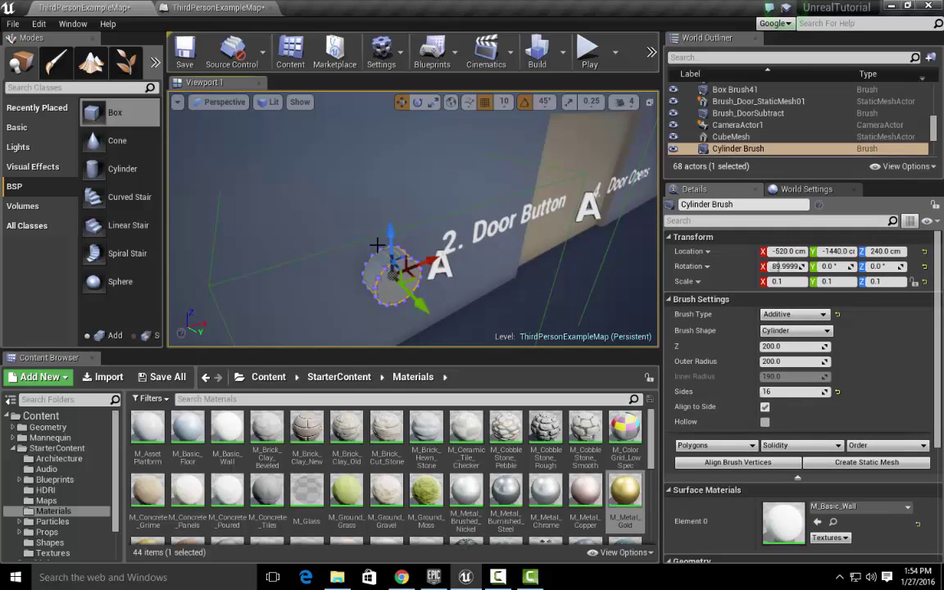
click(382, 260)
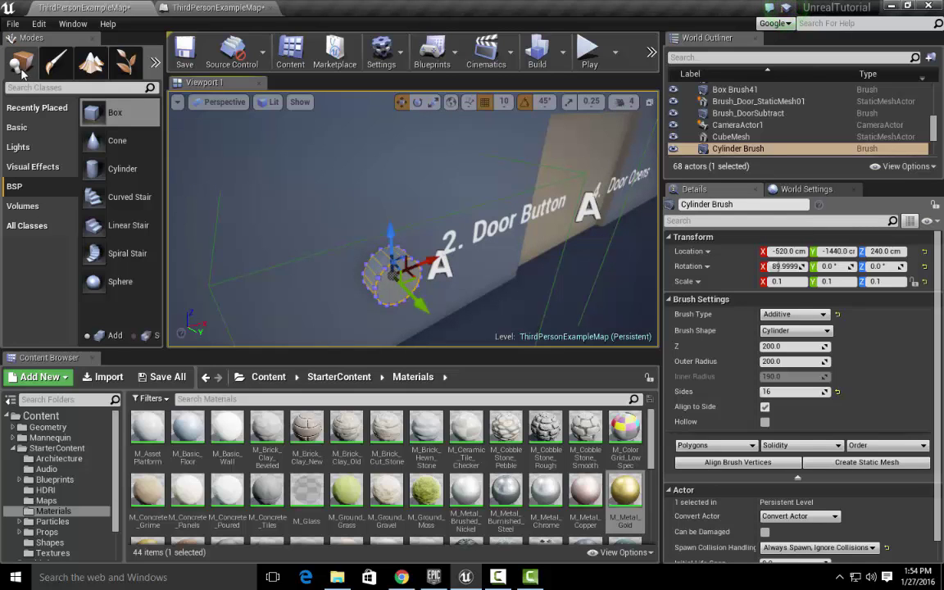
mouse_move(341, 281)
right_down()
mouse_move(316, 328)
mouse_move(319, 303)
mouse_move(287, 301)
right_up()
scroll(354, 282, up, 6)
scroll(354, 282, down, 6)
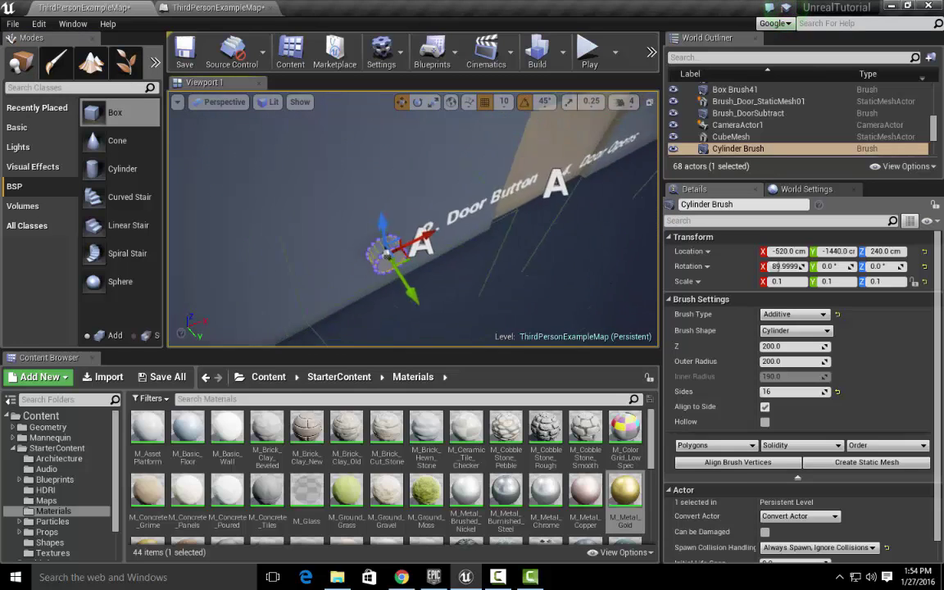
mouse_move(361, 271)
right_down()
mouse_move(371, 264)
mouse_move(360, 275)
right_up()
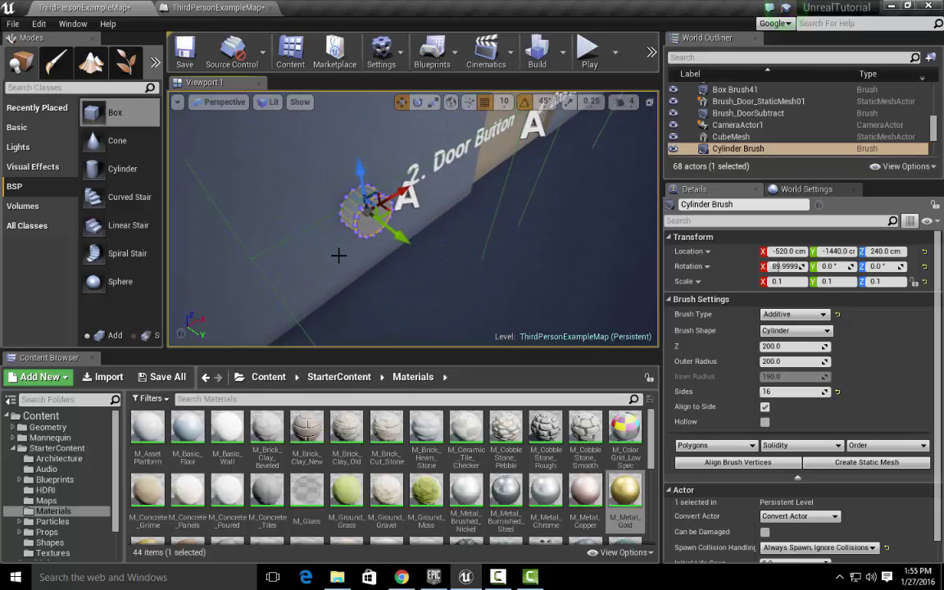
drag(358, 215, 358, 212)
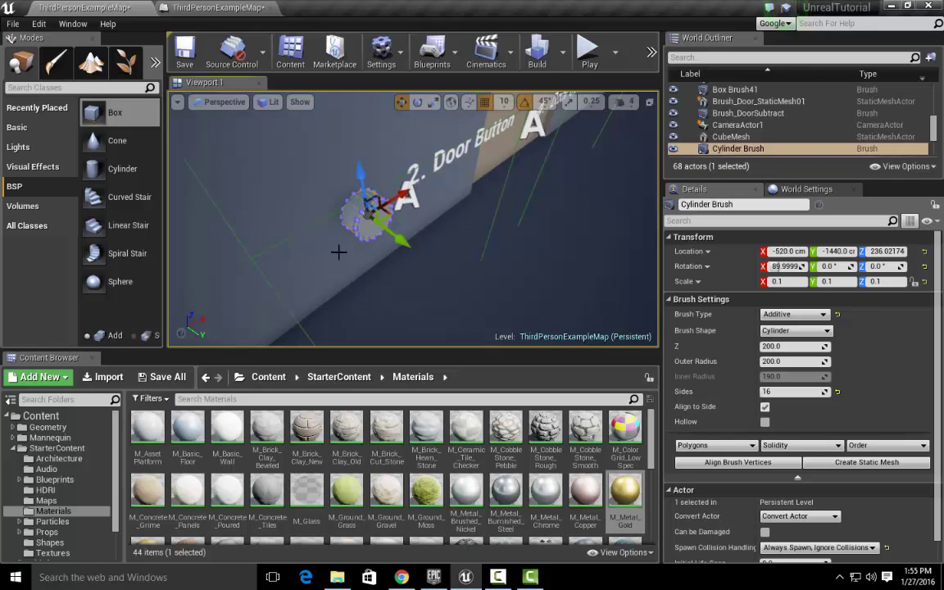
right_drag(338, 252, 526, 263)
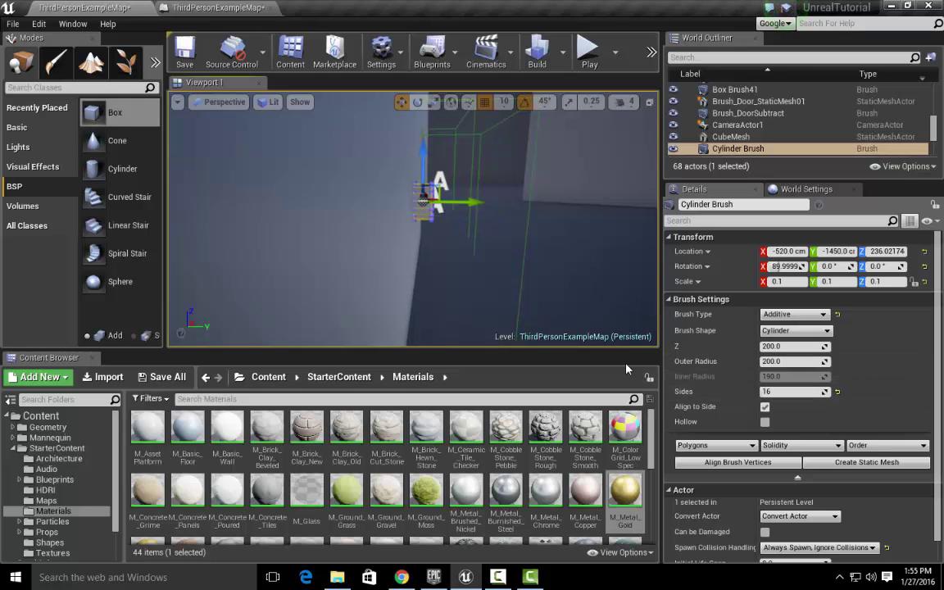
Step: Pick the M_Metal_Gold material and collapse the cylinder brush's advanced settings
click(626, 500)
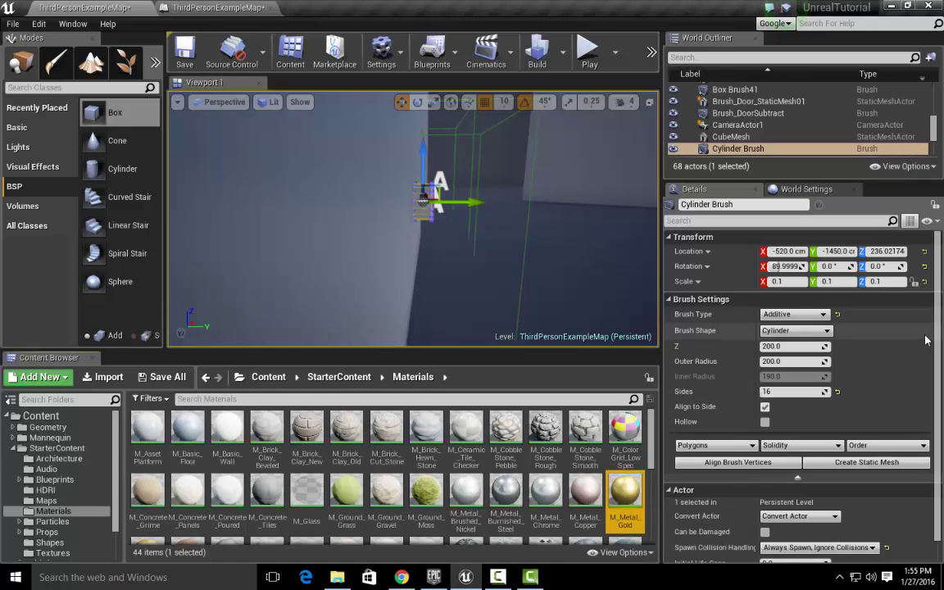
mouse_move(938, 342)
mouse_down()
mouse_move(939, 362)
mouse_move(939, 340)
mouse_up()
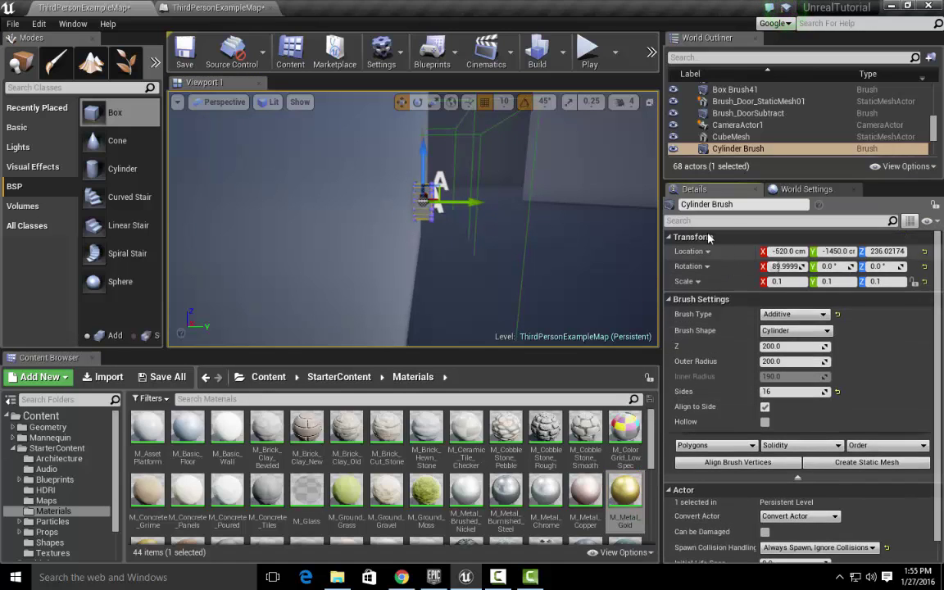
click(797, 480)
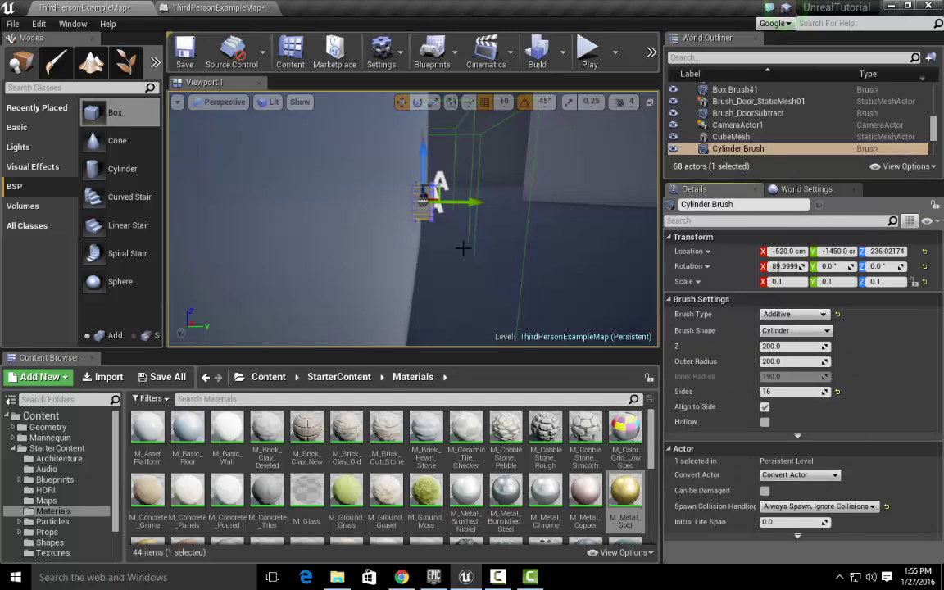
Step: Enlarge the viewport and shift the door button cylinder on the wall, to about X -523, Z 231 cm
key(d)
mouse_move(464, 248)
right_down()
mouse_move(438, 261)
mouse_move(344, 254)
mouse_move(303, 262)
mouse_move(307, 234)
mouse_move(316, 328)
mouse_move(332, 320)
mouse_move(282, 315)
right_up()
key(e)
right_drag(508, 262, 518, 267)
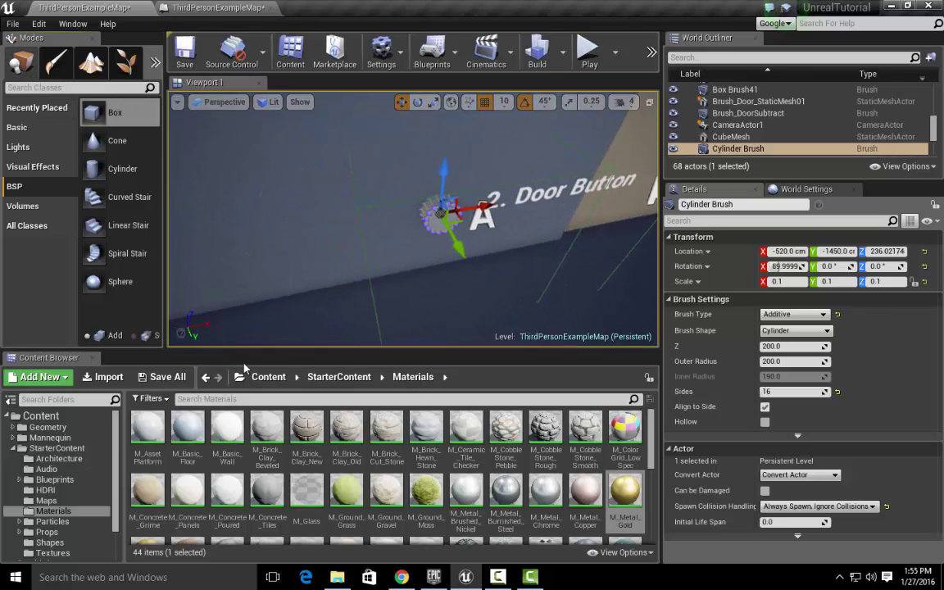
drag(245, 349, 246, 448)
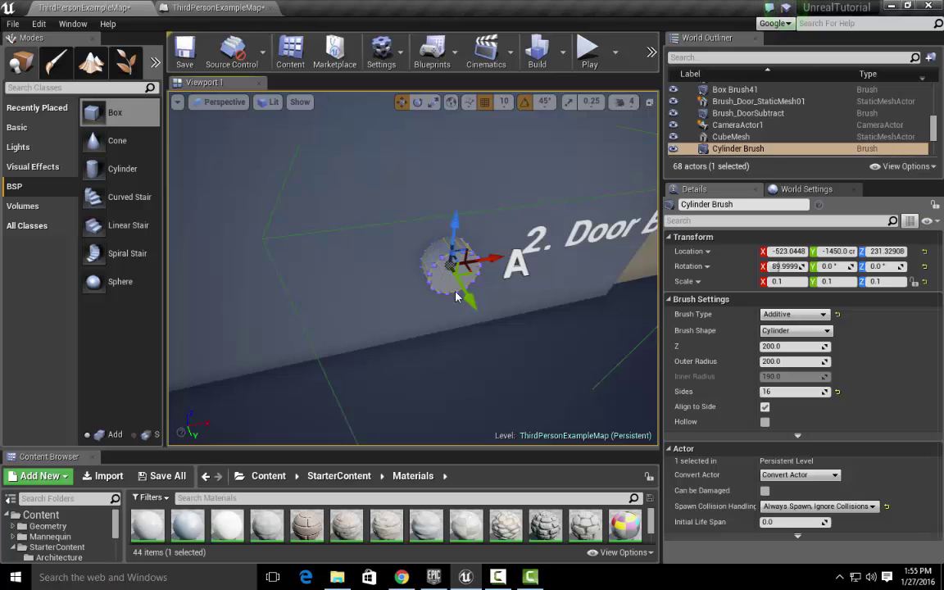
Step: Select everything with the same material as the door button cylinder's side face
scroll(449, 292, up, 1)
scroll(449, 290, down, 1)
alt+drag(474, 289, 361, 292)
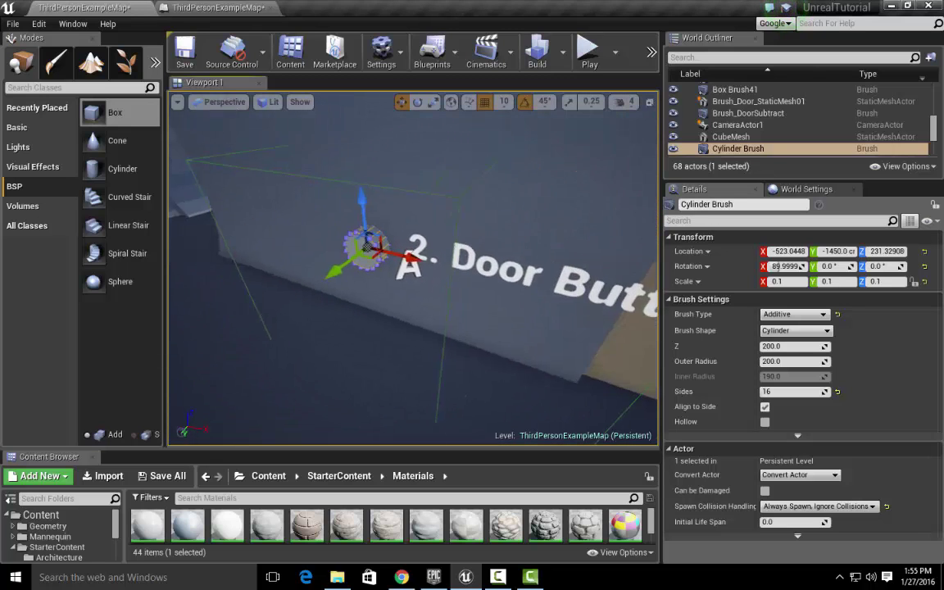
key(f)
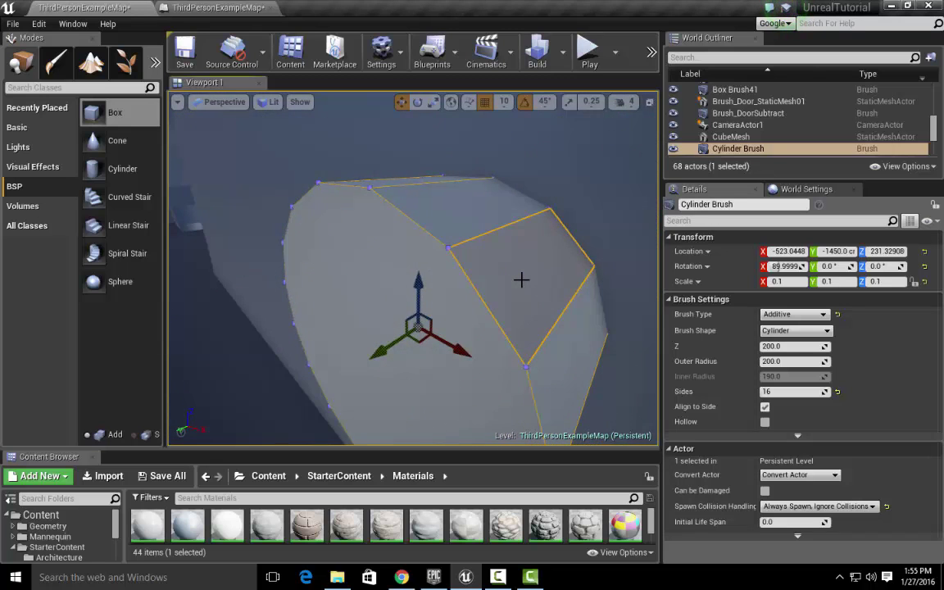
right_click(521, 279)
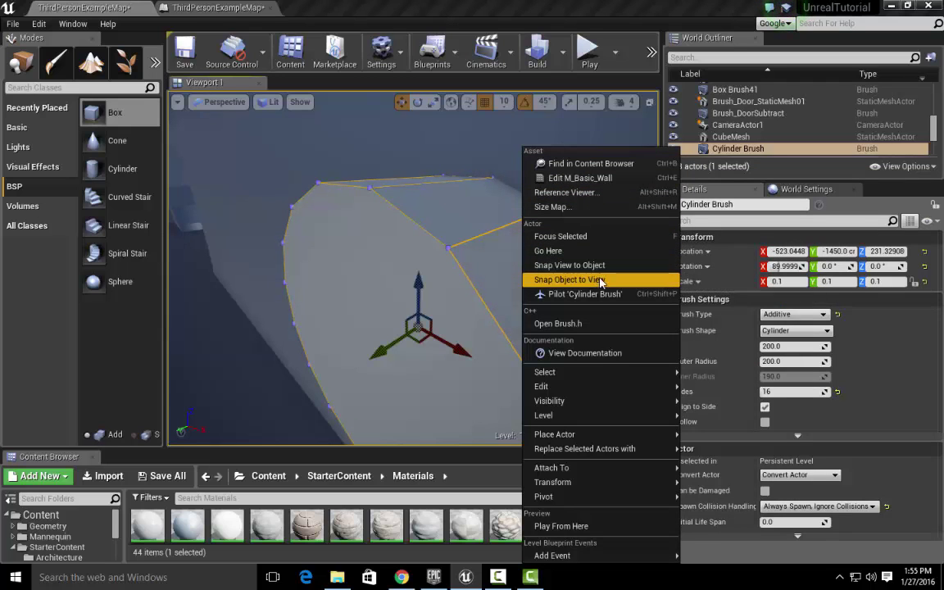
mouse_move(590, 374)
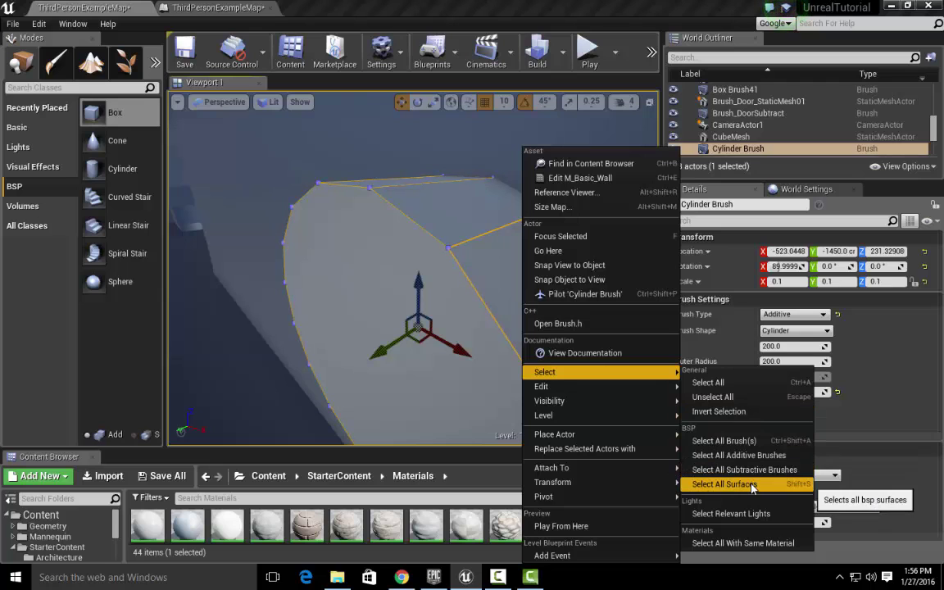
click(709, 543)
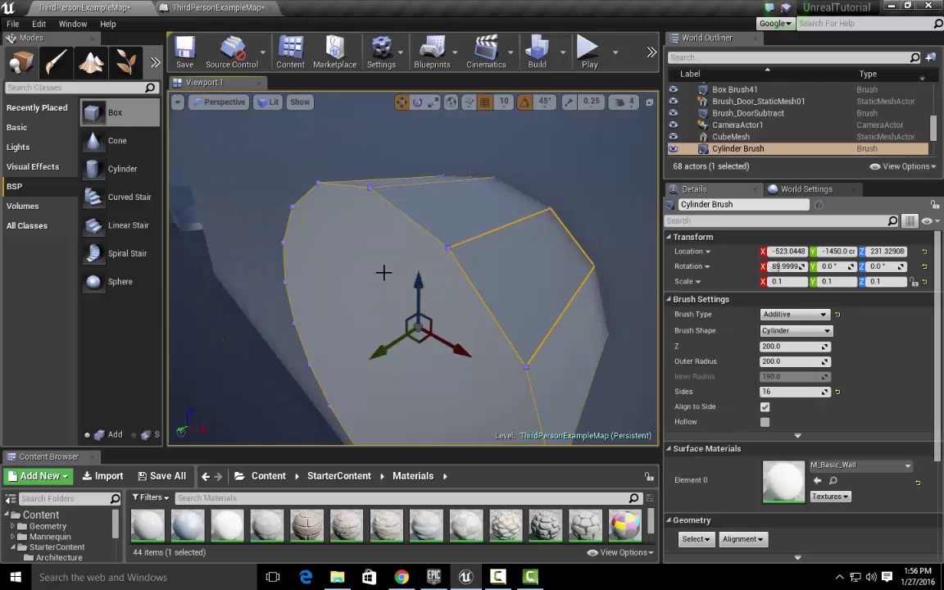
Step: Make the asset browser taller again and apply M_Metal_Gold to the door button cylinder's selected surface
scroll(505, 287, down, 7)
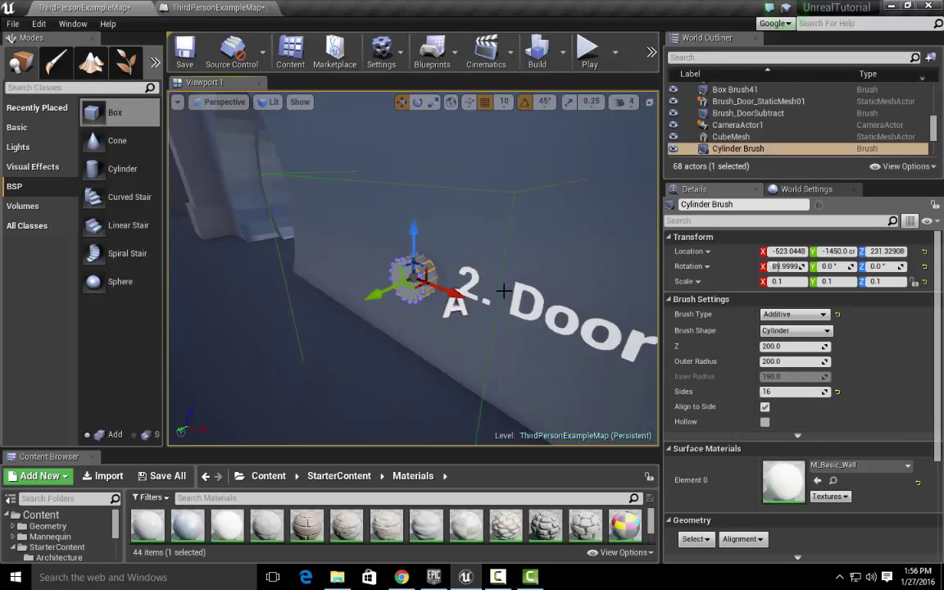
drag(466, 455, 460, 331)
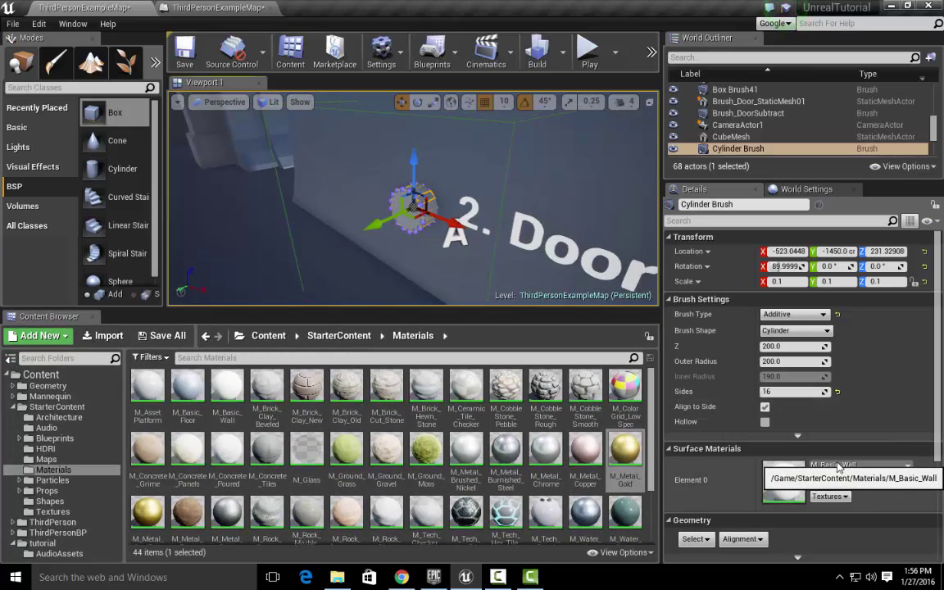
click(625, 453)
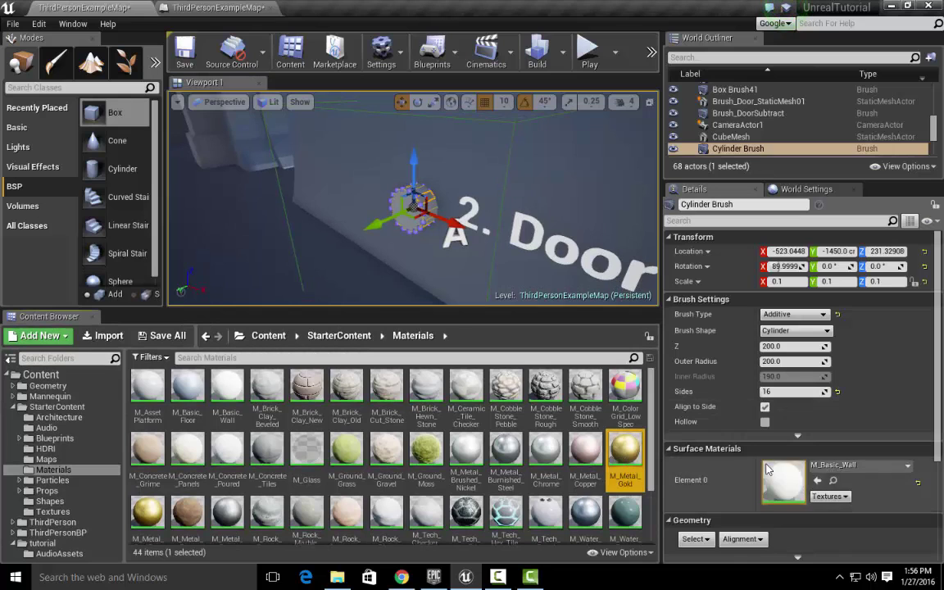
click(817, 481)
Step: Try to select the door button cylinder's faces by selecting all BSP surfaces in the level
key(w)
mouse_move(414, 207)
right_down()
mouse_move(369, 184)
mouse_move(303, 209)
right_up()
key(d)
right_drag(469, 164, 422, 164)
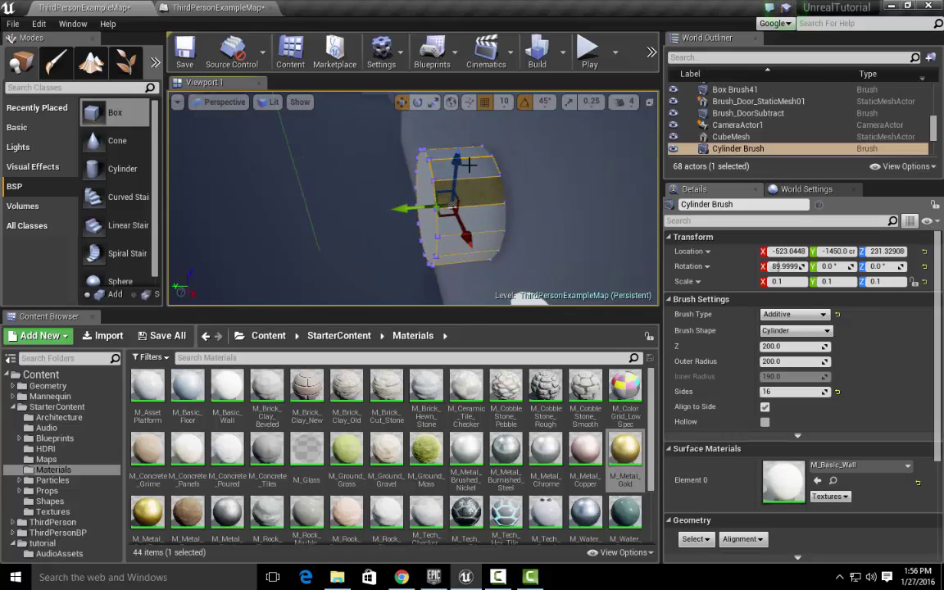
right_click(468, 164)
mouse_move(576, 376)
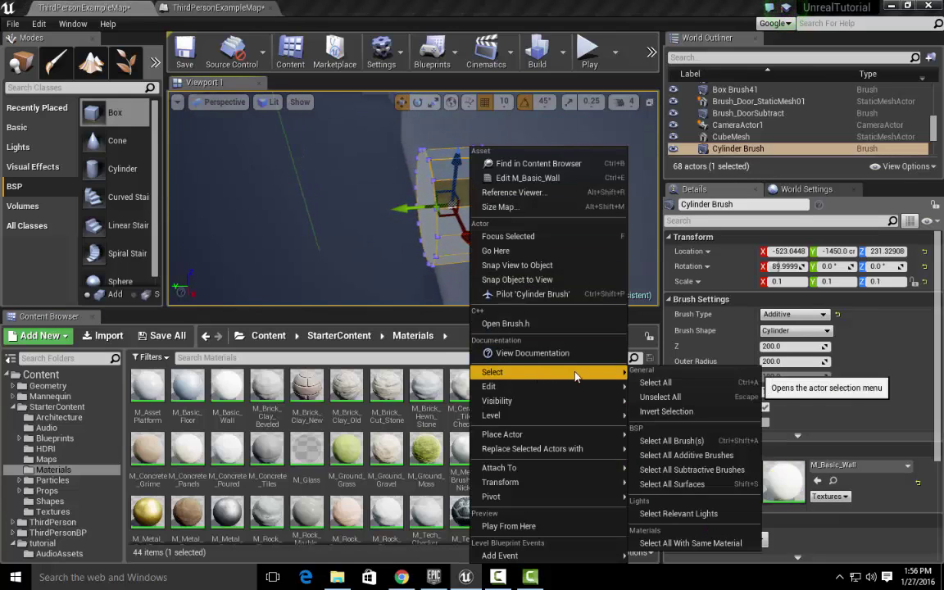
click(682, 541)
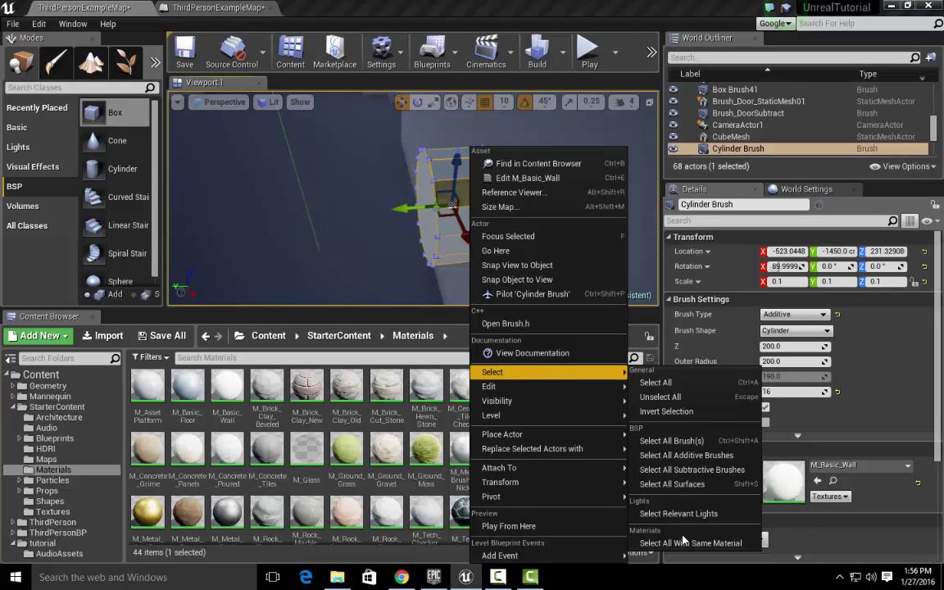
click(679, 486)
scroll(445, 180, down, 8)
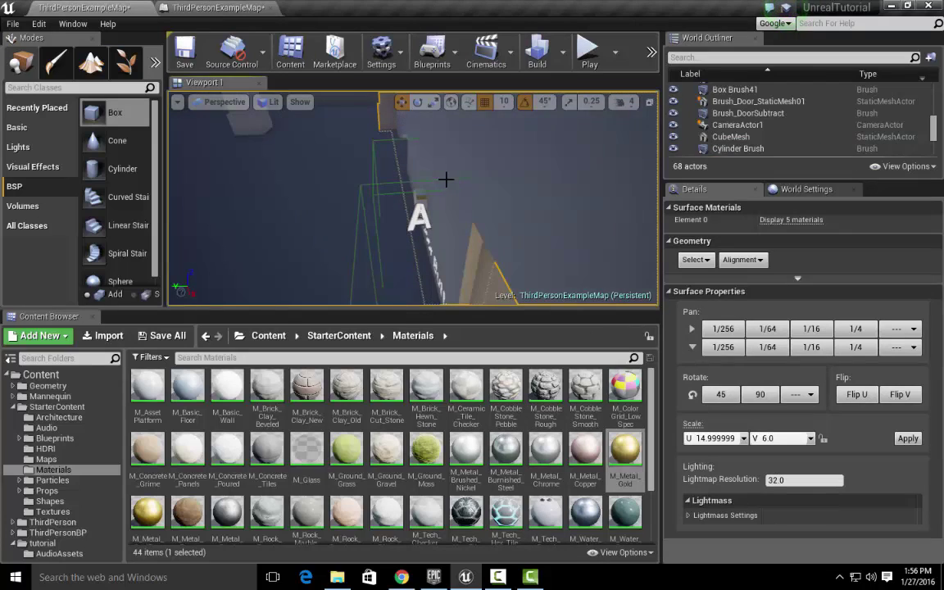
scroll(428, 181, up, 5)
Step: Try selecting everything with the same material as the cylinder's gold side face, and likewise for a white side face
click(451, 201)
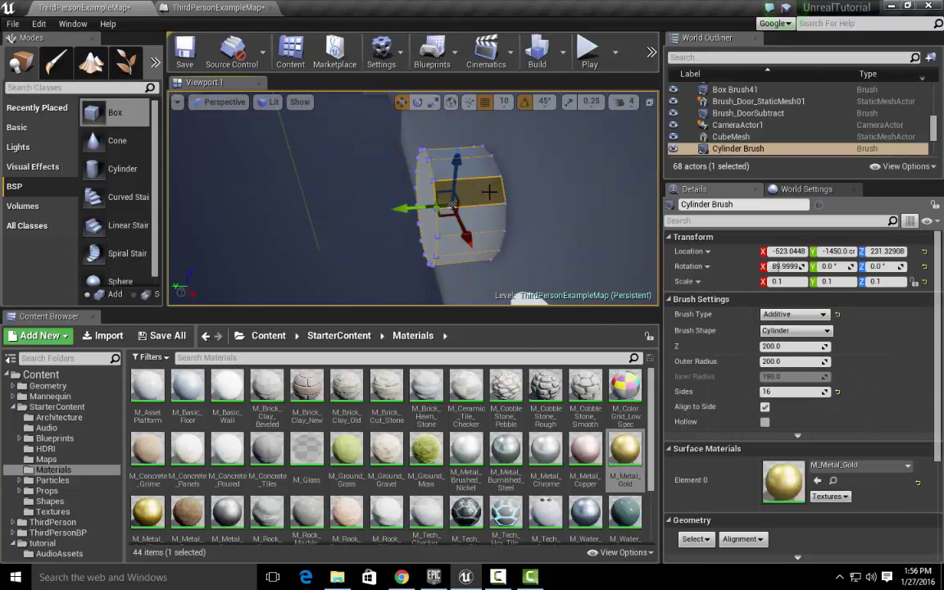
right_click(489, 191)
mouse_move(574, 371)
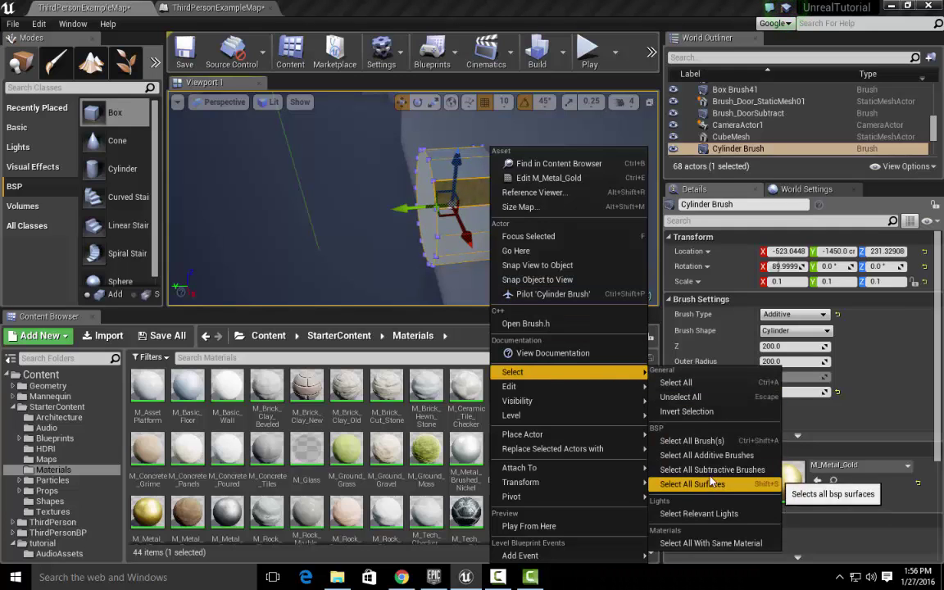
click(689, 544)
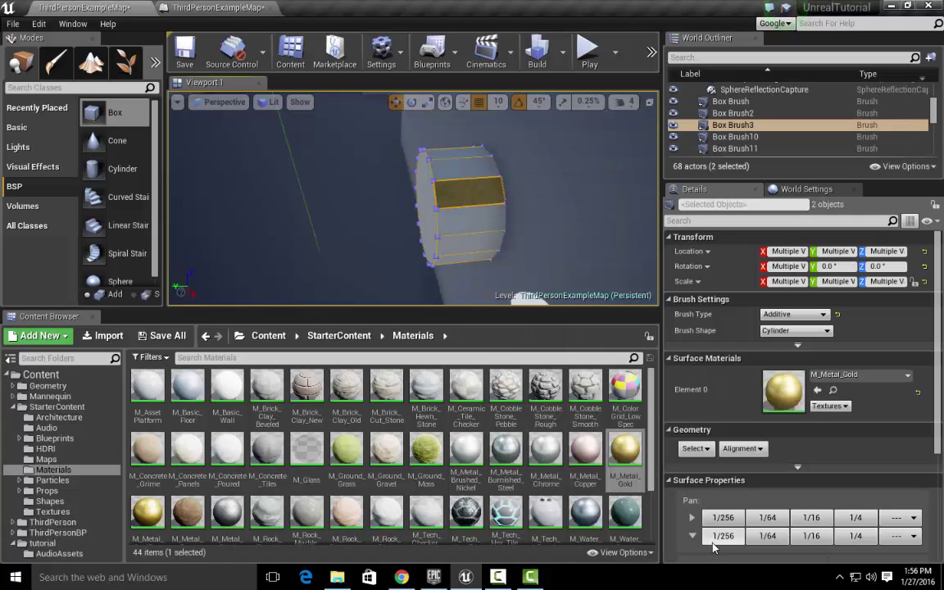
click(456, 168)
right_click(478, 169)
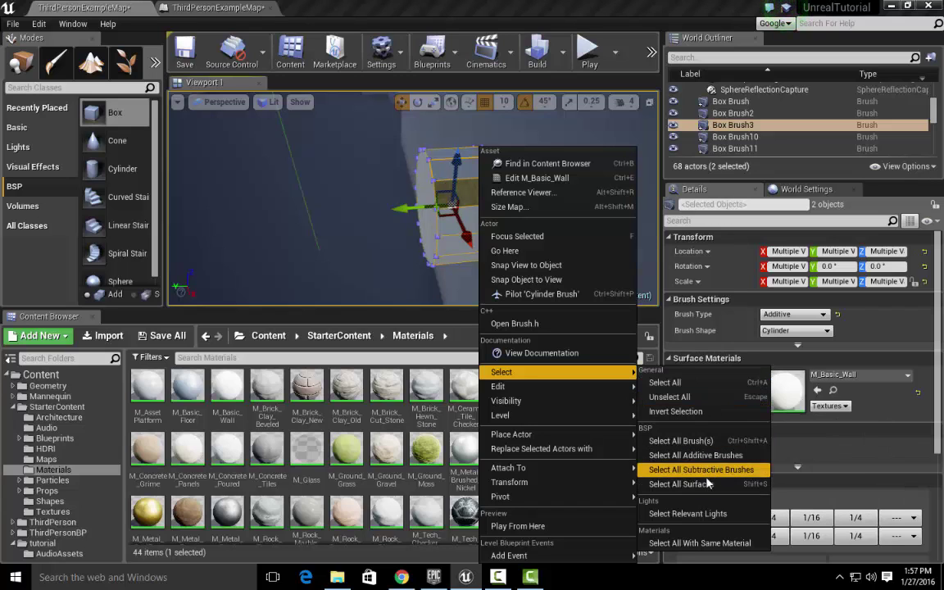
click(713, 543)
Step: Apply M_Metal_Gold to the front face of the door button cylinder
right_drag(549, 295, 549, 296)
right_drag(522, 213, 522, 213)
right_drag(464, 301, 465, 301)
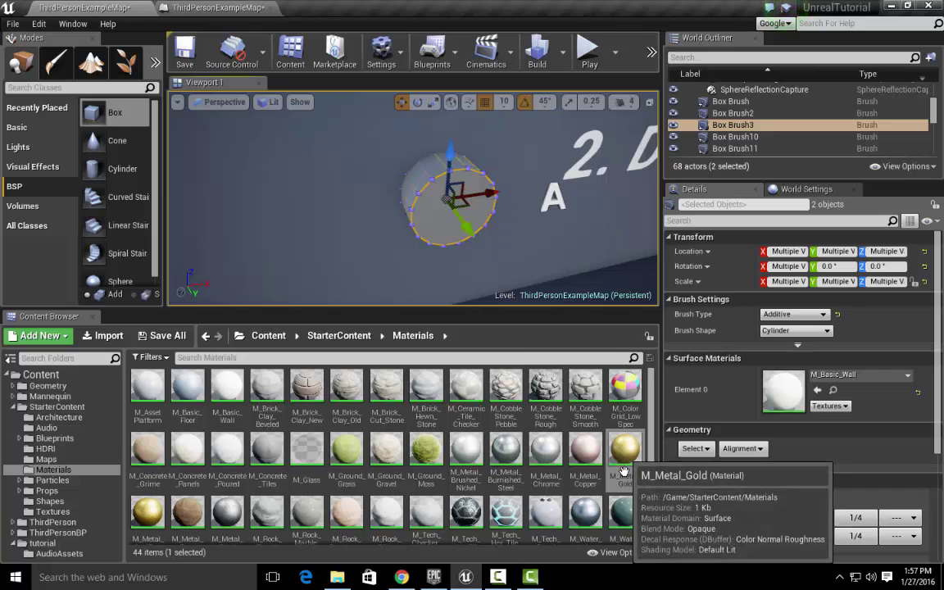
drag(624, 454, 449, 210)
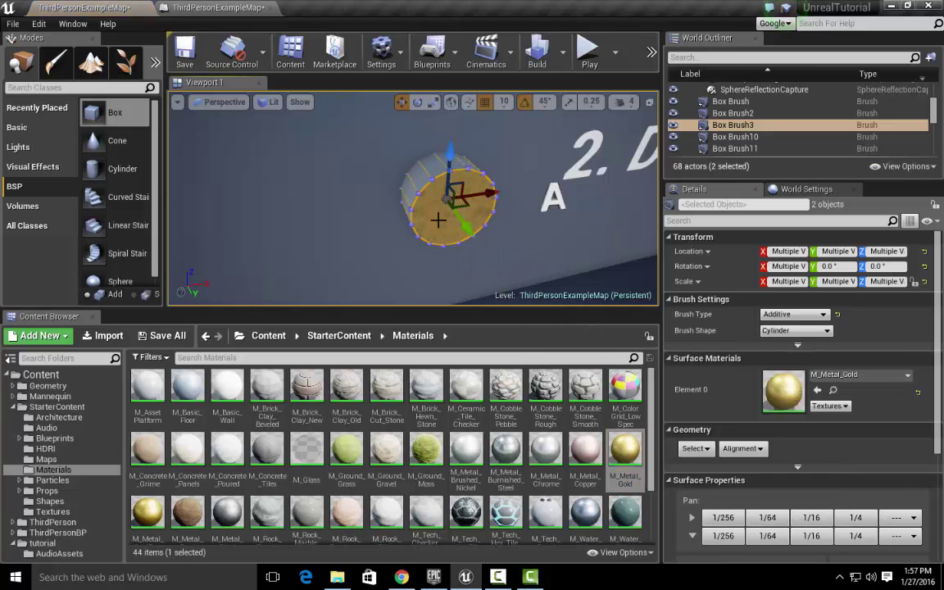
right_drag(449, 210, 449, 210)
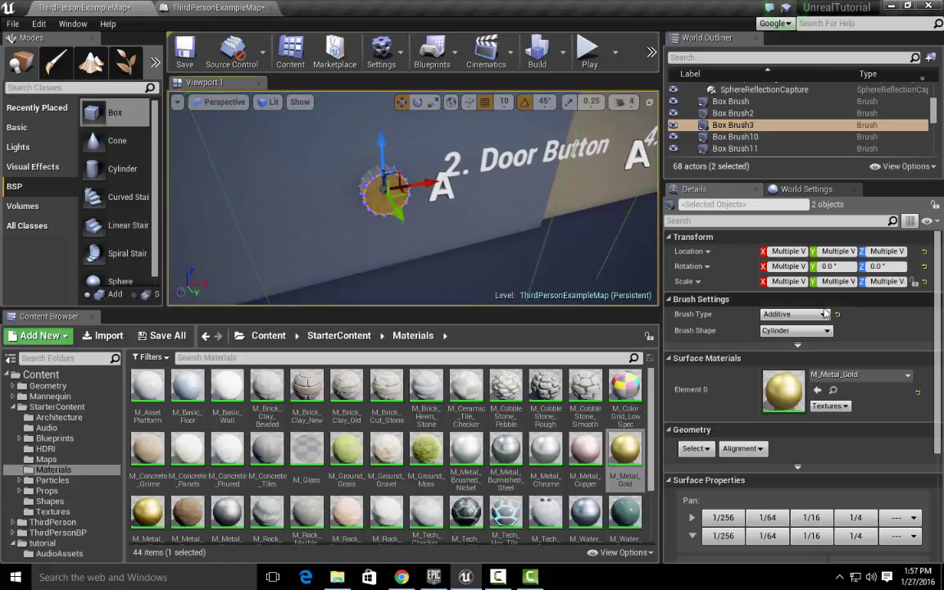
scroll(931, 332, down, 5)
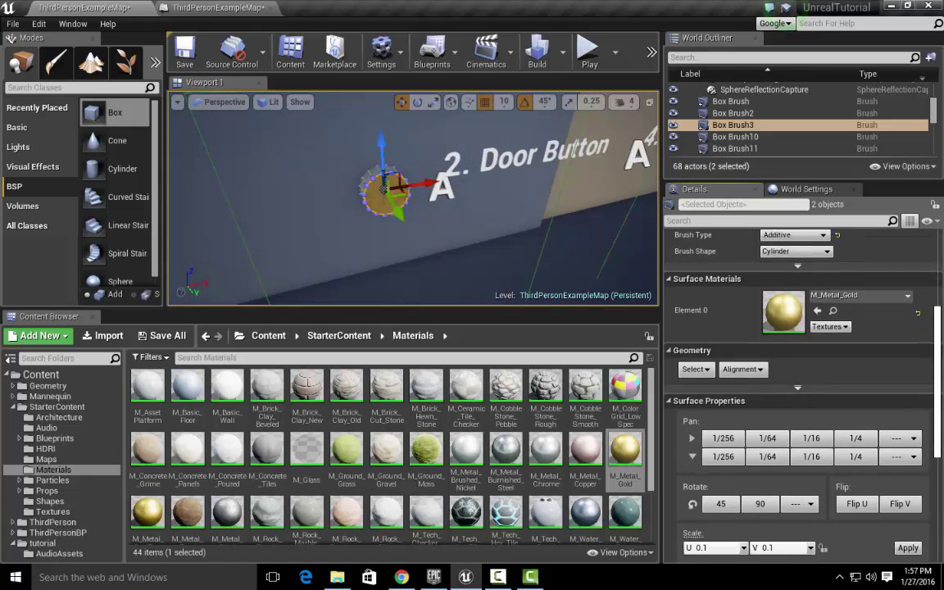
scroll(931, 331, up, 5)
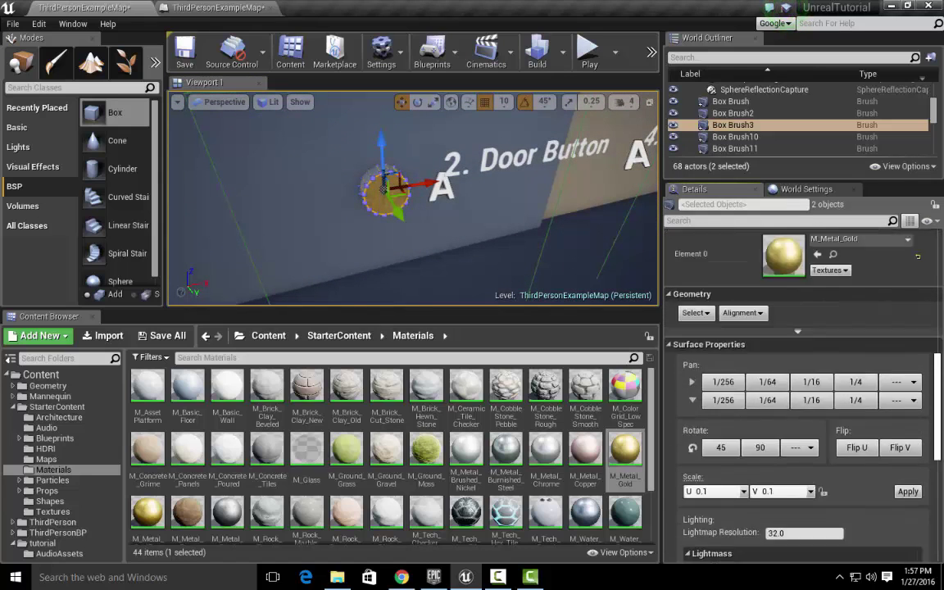
Step: Enlarge the "1. Camera Clue" text label to a scale of 1.5 on all three axes
right_drag(438, 216, 438, 216)
right_drag(359, 215, 359, 215)
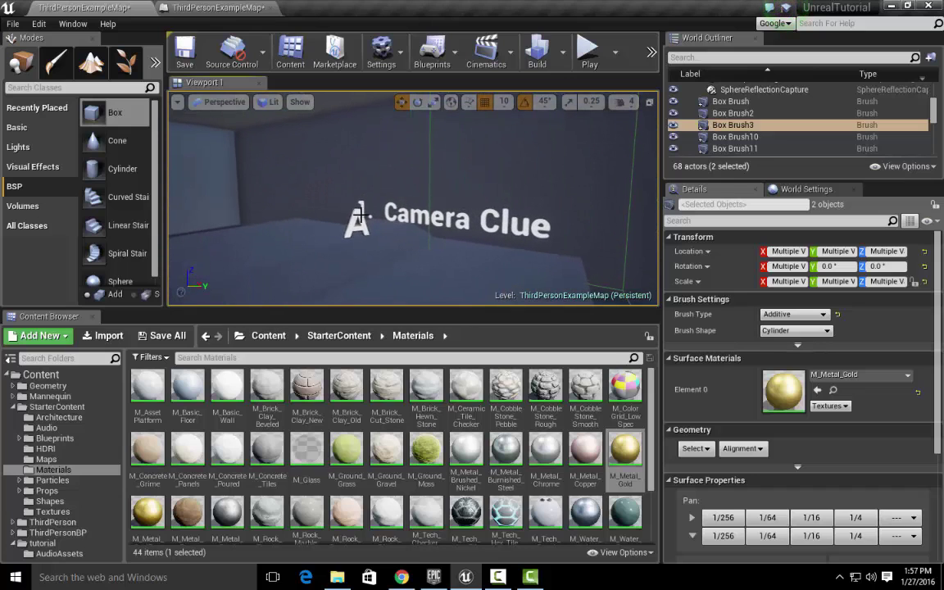
click(365, 218)
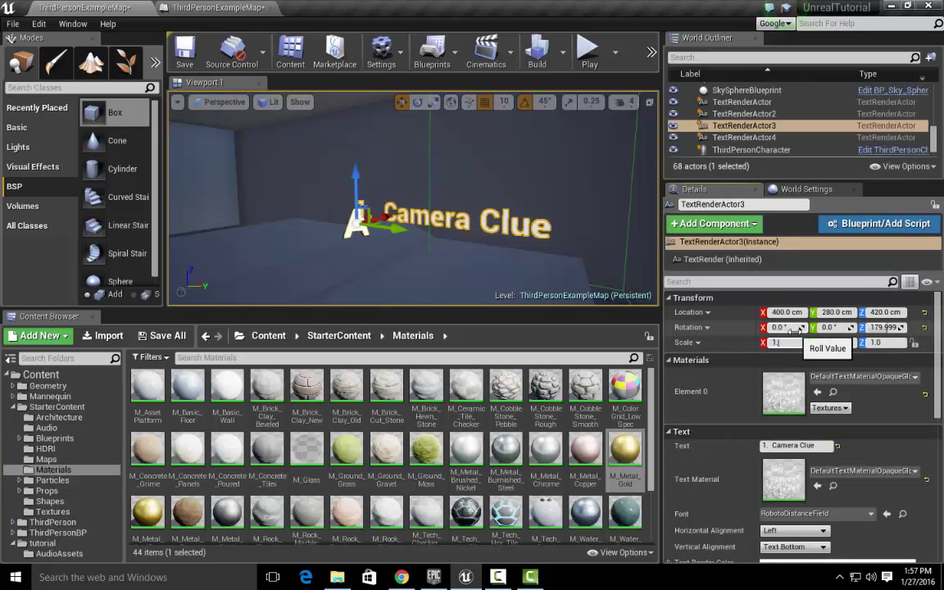
click(833, 342)
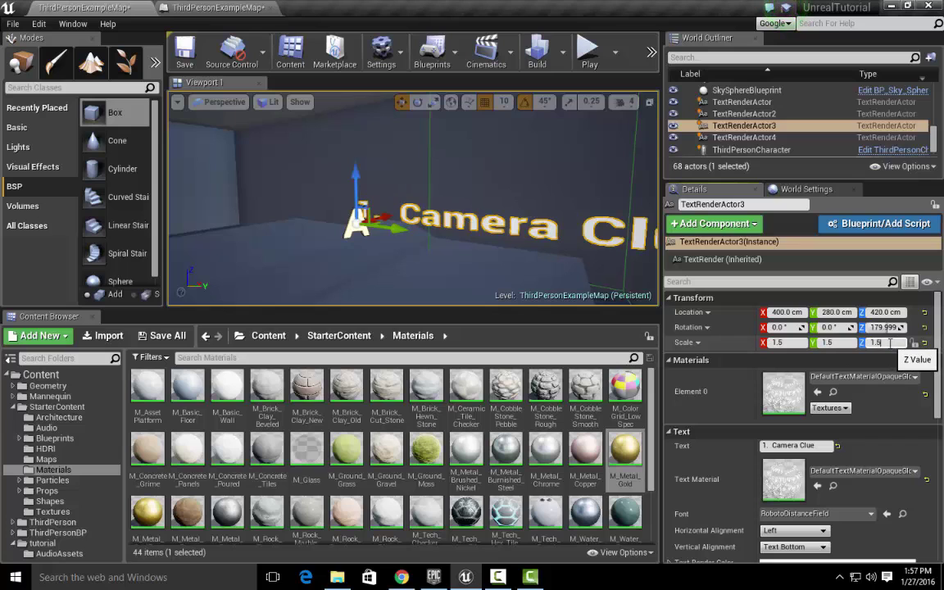
Step: Play the level and run the character past the "1. Camera Clue" label and towards the power switch
click(588, 56)
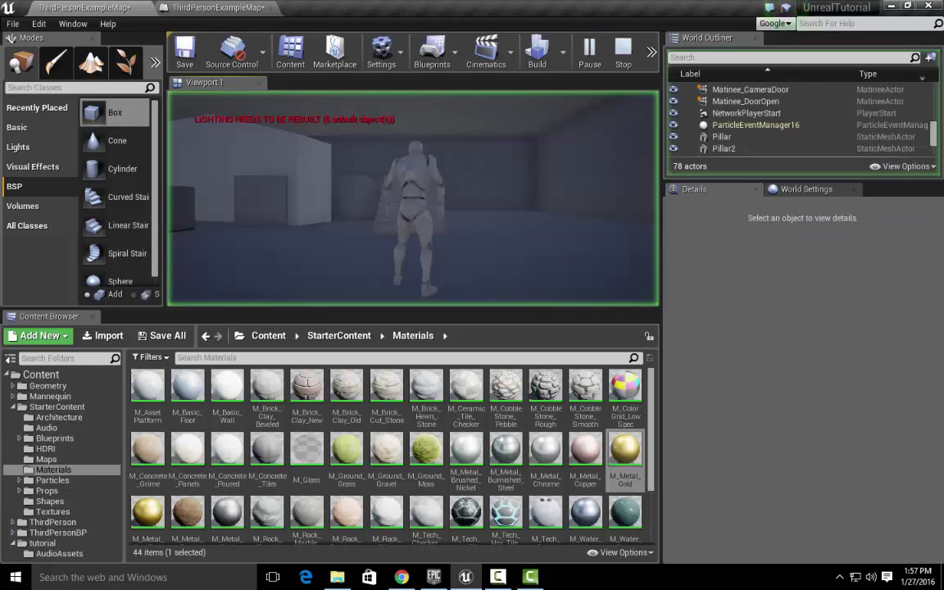
key(w)
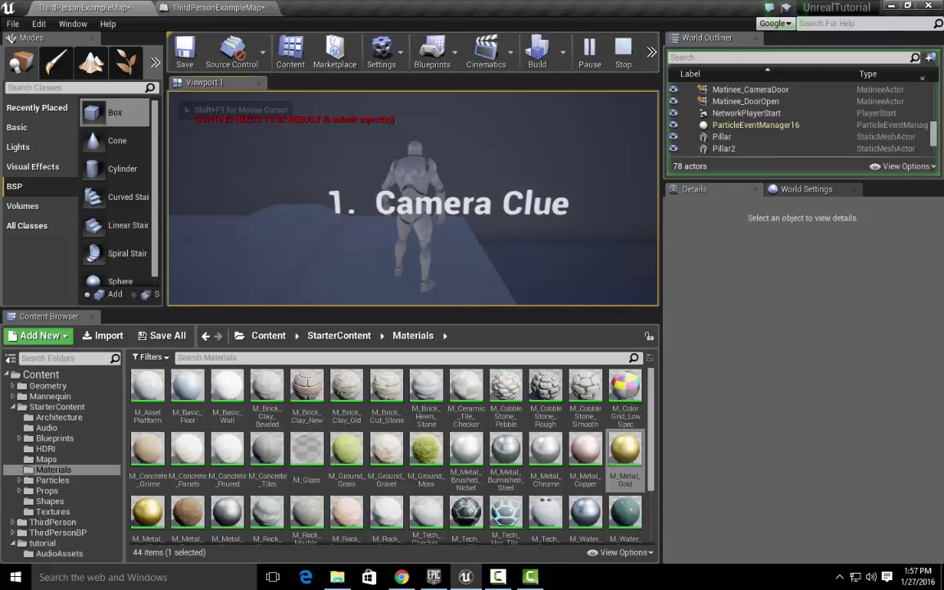
key(w)
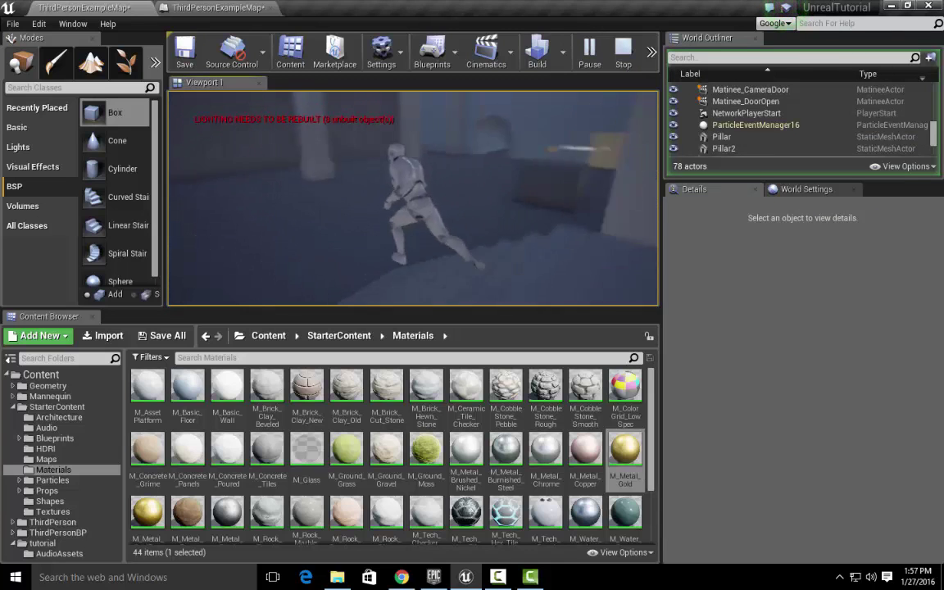
key(w)
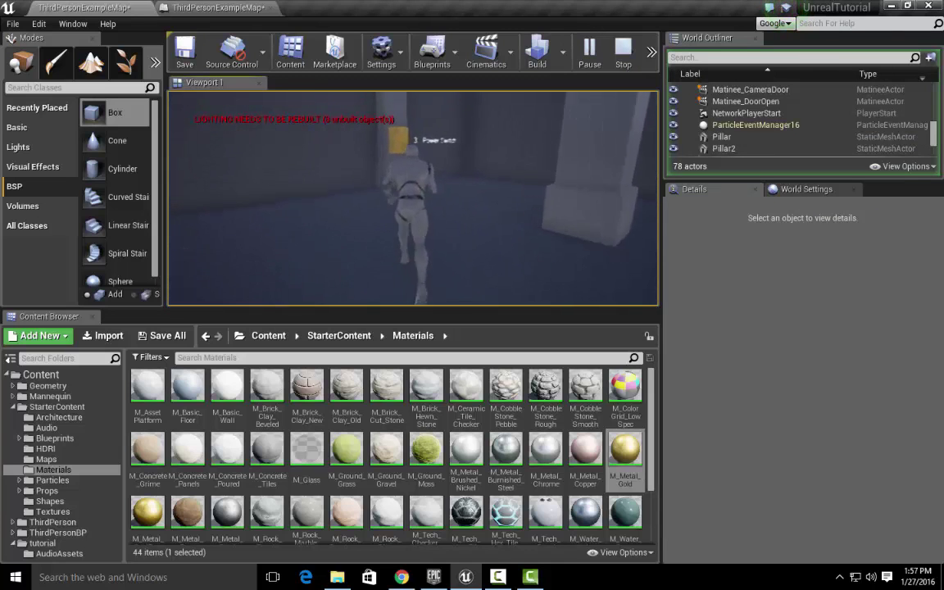
key(w)
key(w)
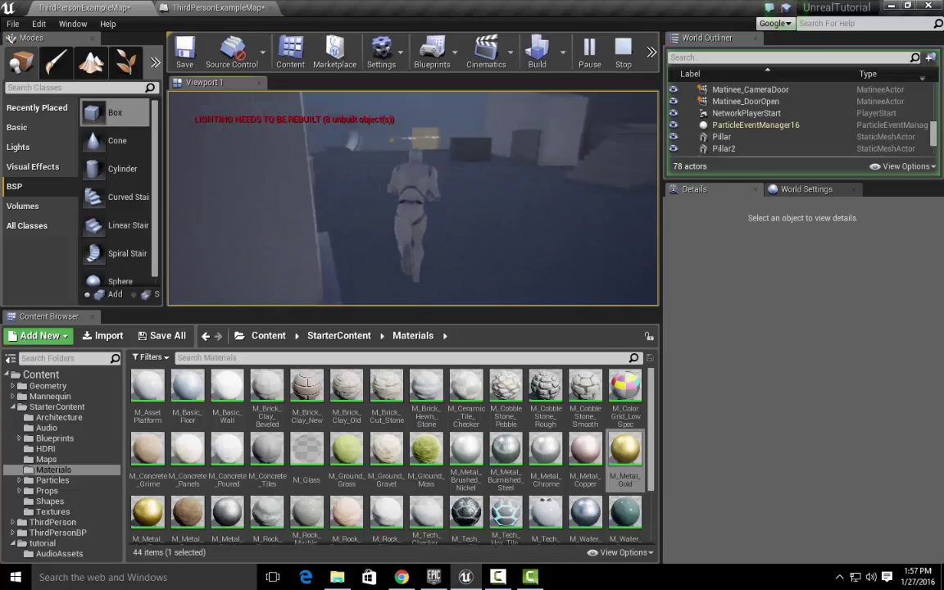
Step: Run the character to the "2. Door Button" and "4. Door Opens" labels to test the button and door
key(w)
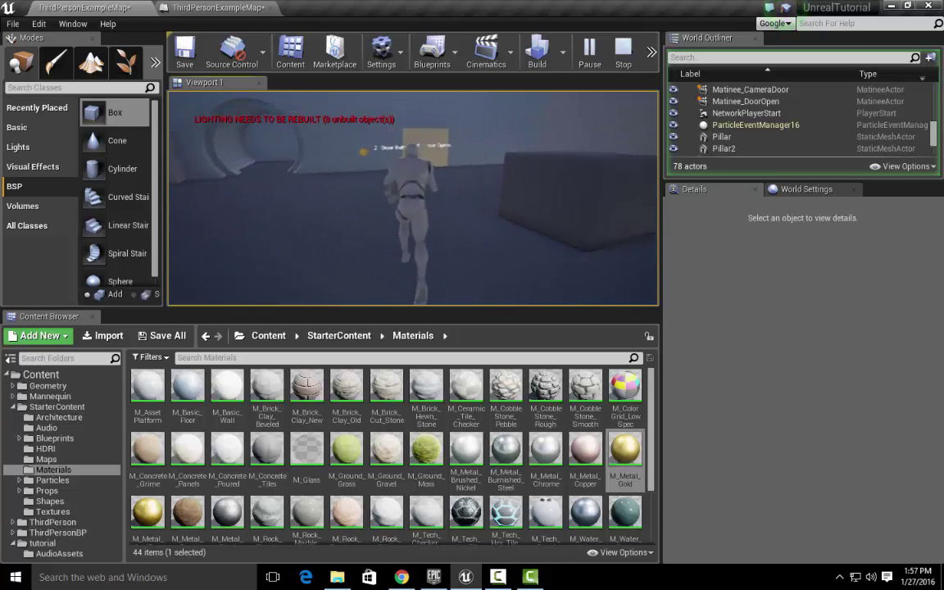
key(w)
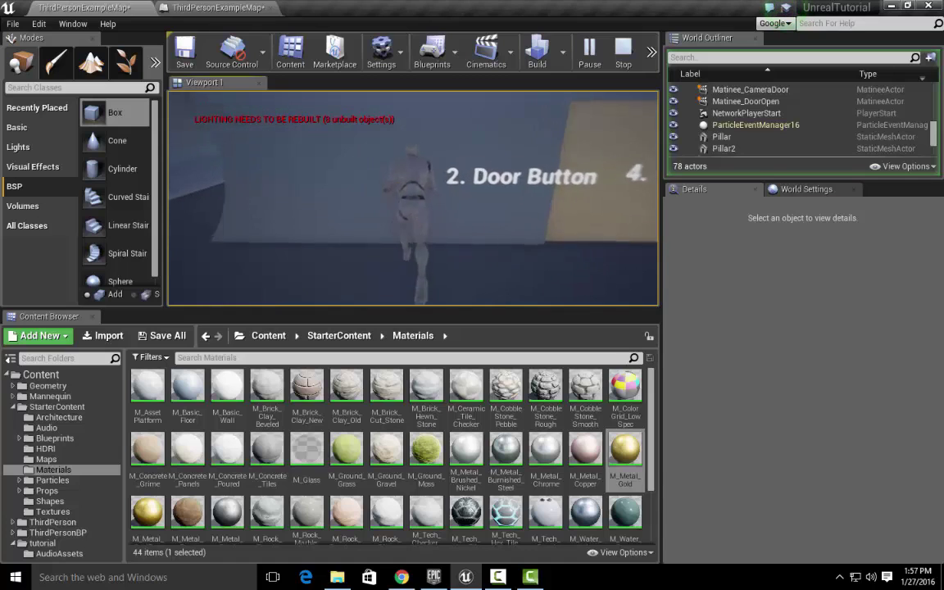
key(s)
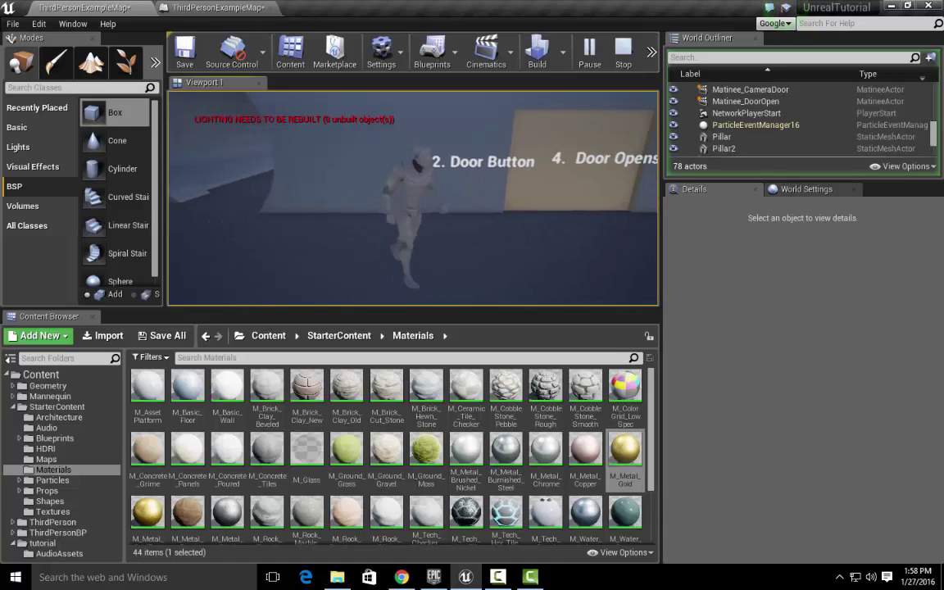
key(w)
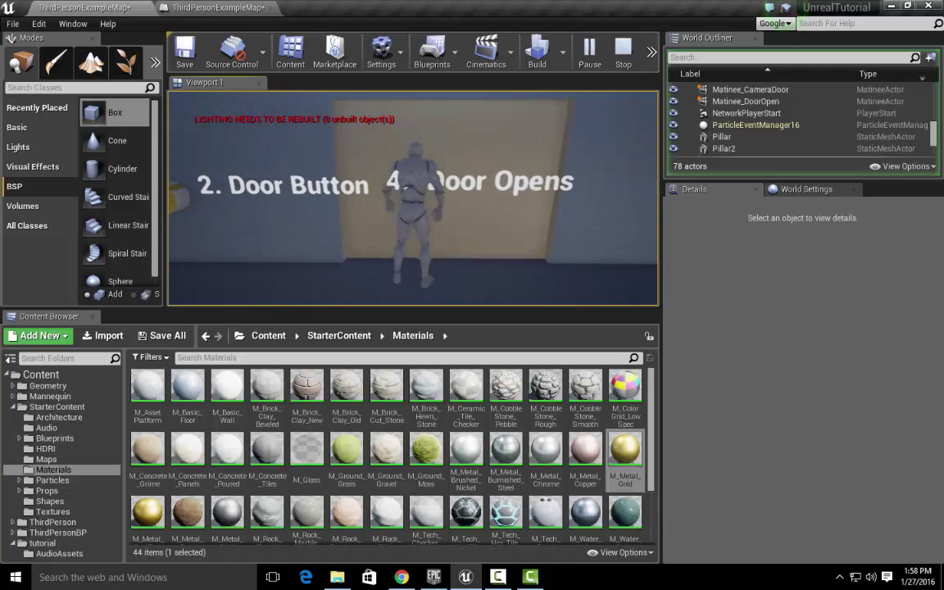
key(s)
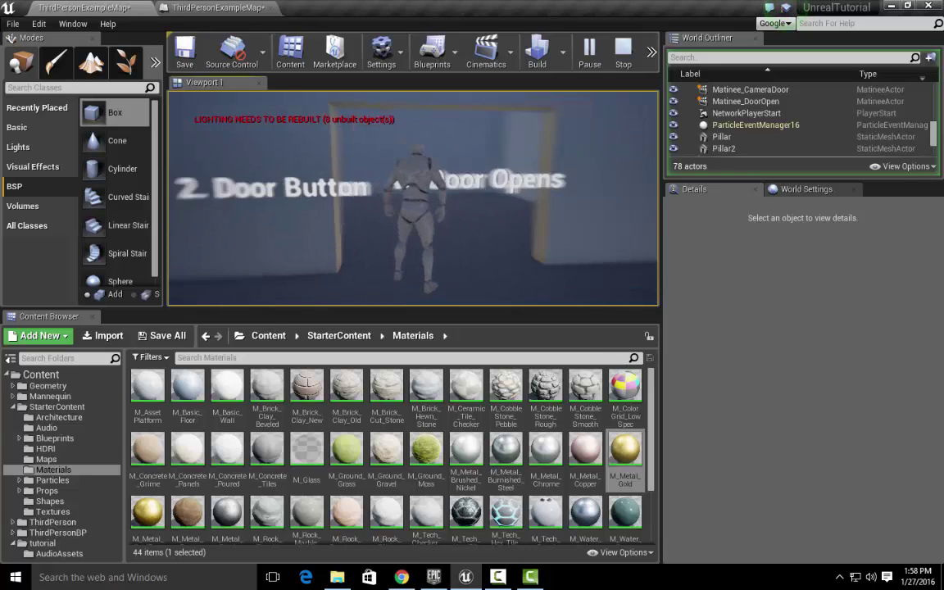
key(s)
key(w)
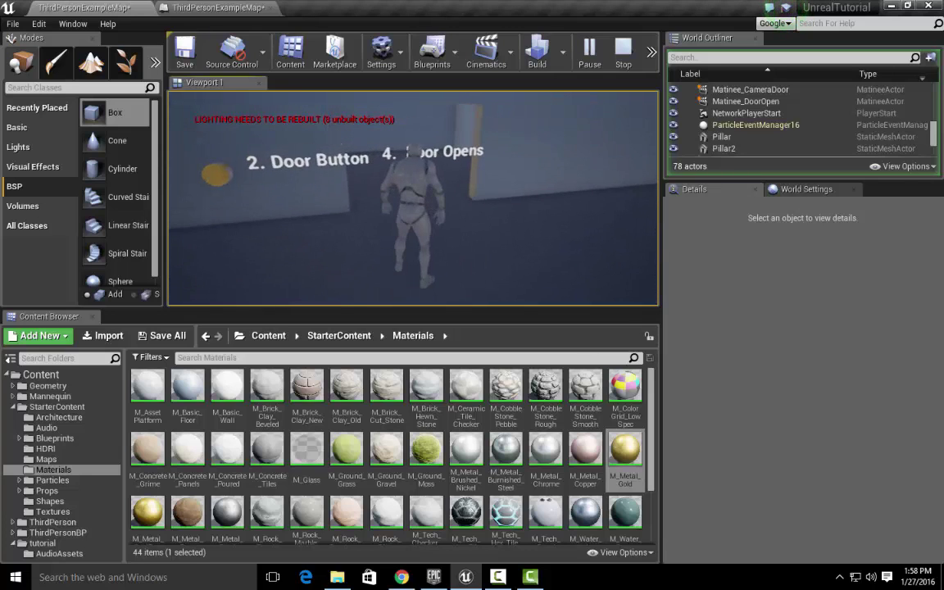
key(w)
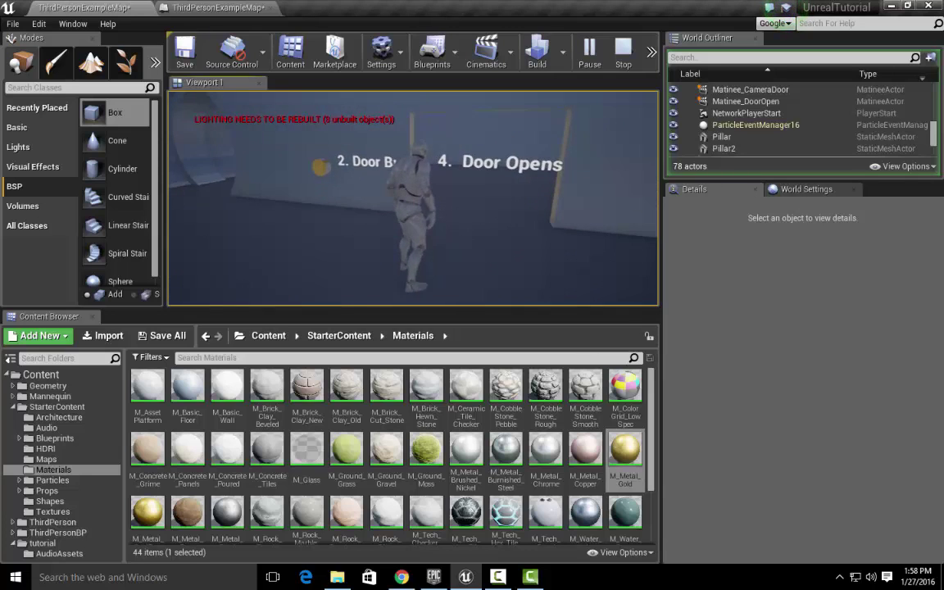
Step: Run the character across the level to the gold power switch and inspect its "3. Power Switch" label
key(w)
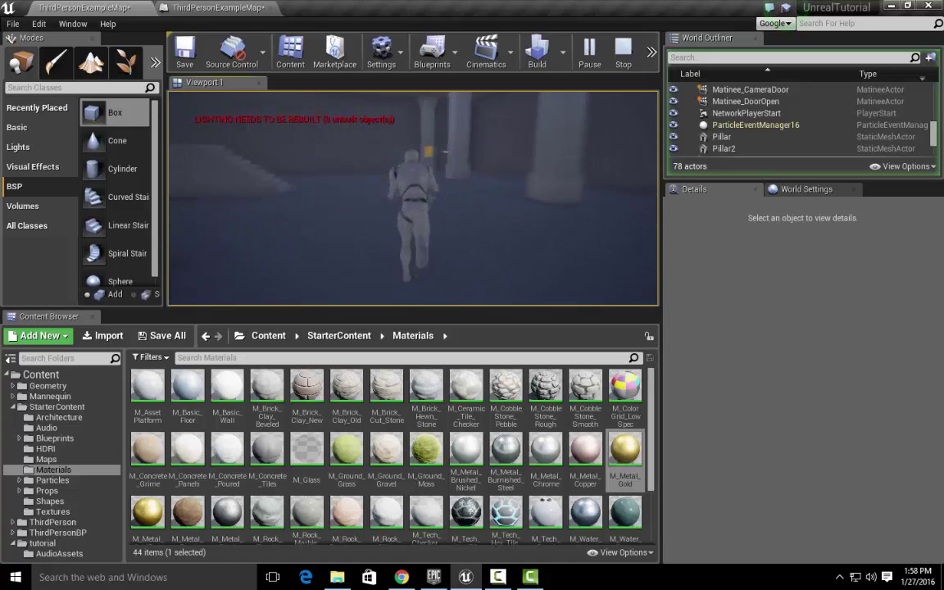
key(w)
key(w)
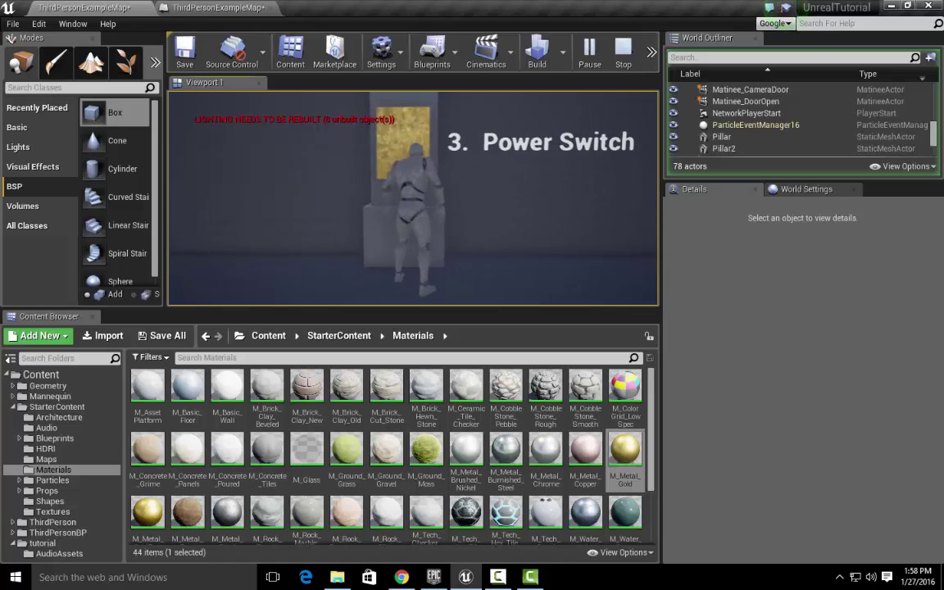
Step: Return the character to the gold door button and inspect the doorway at the "4. Door Opens" label
key(w)
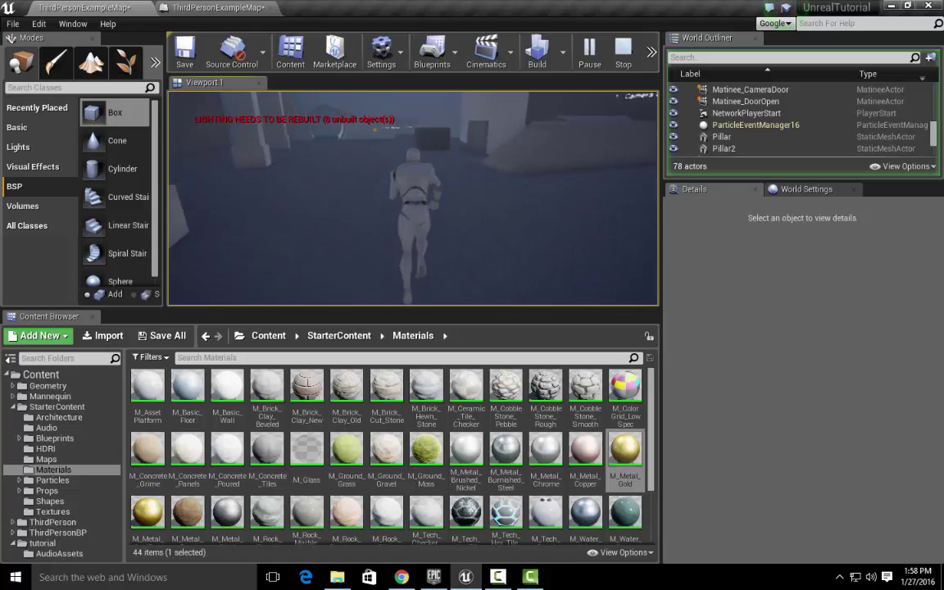
key(w)
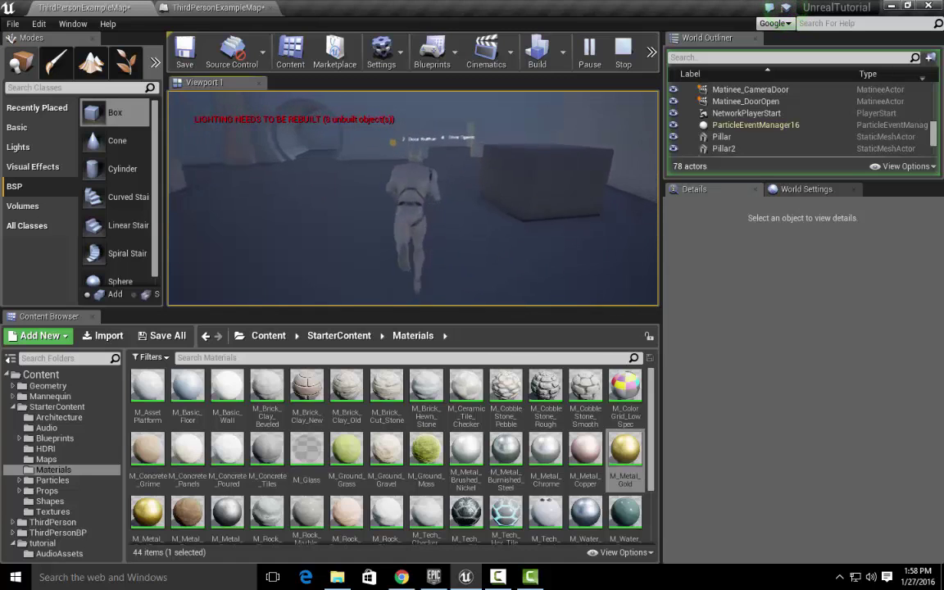
key(w)
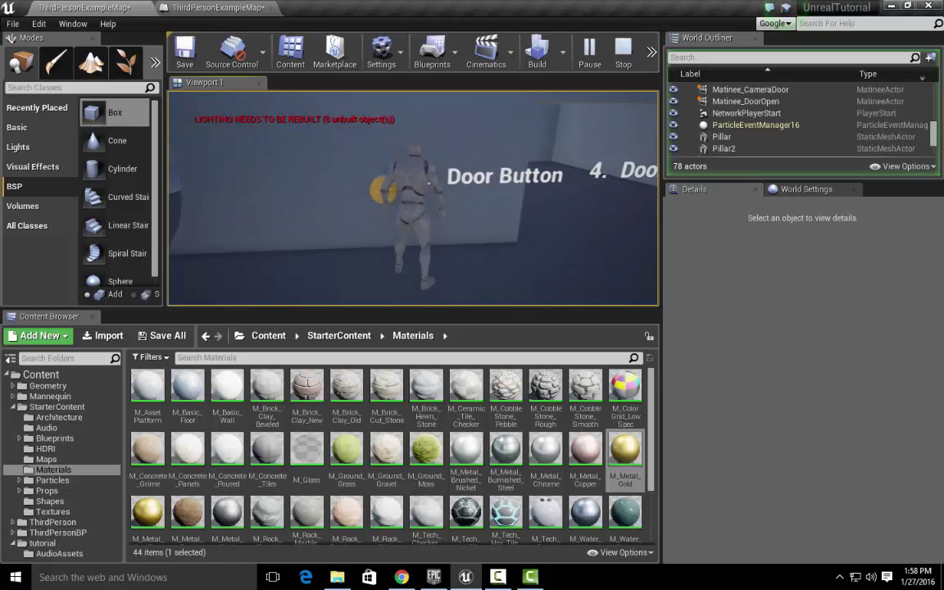
key(d)
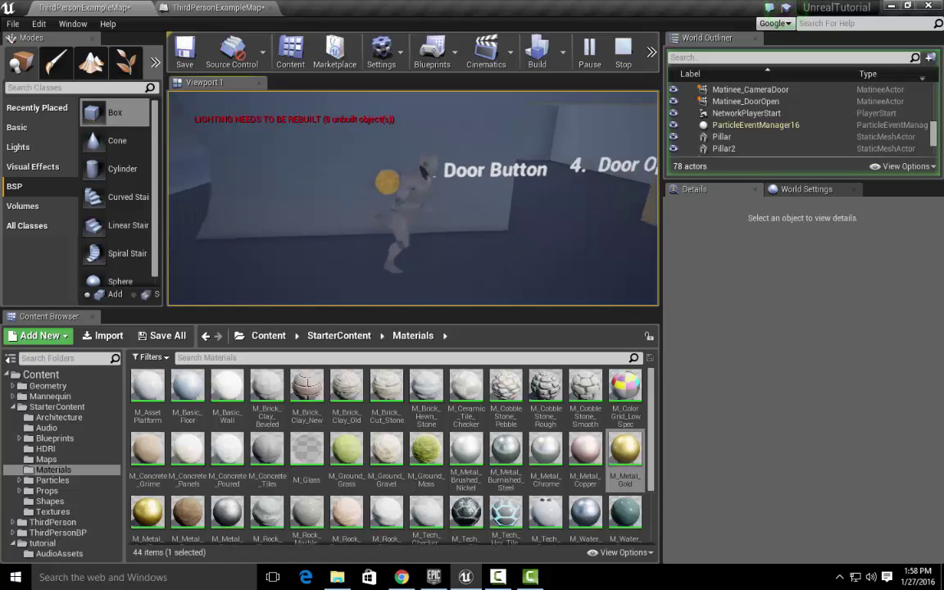
key(w)
key(s)
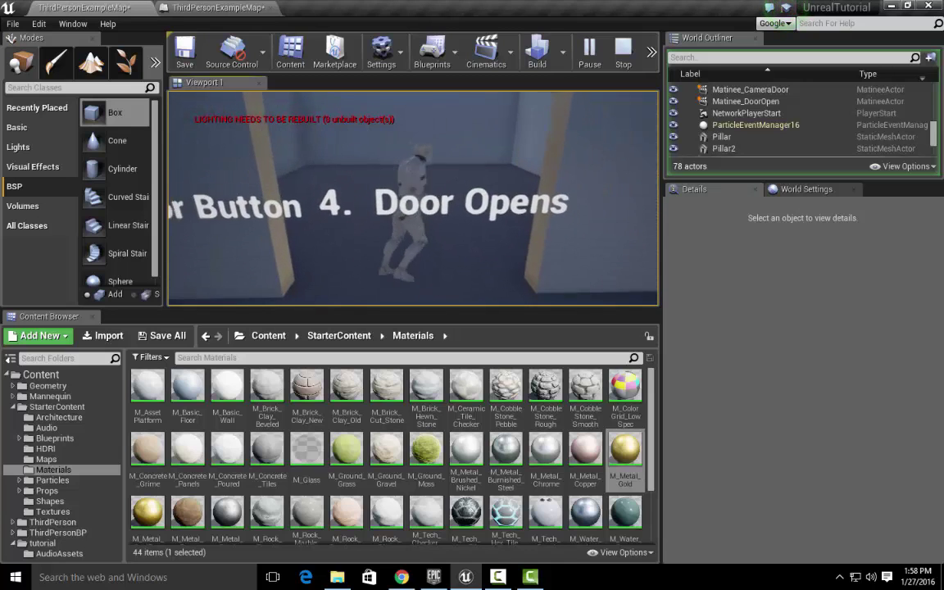
Step: Run the character through the "4. Door Opens" doorway and across to the "3. Power Switch" pillar, and end the playtest
key(w)
key(w)
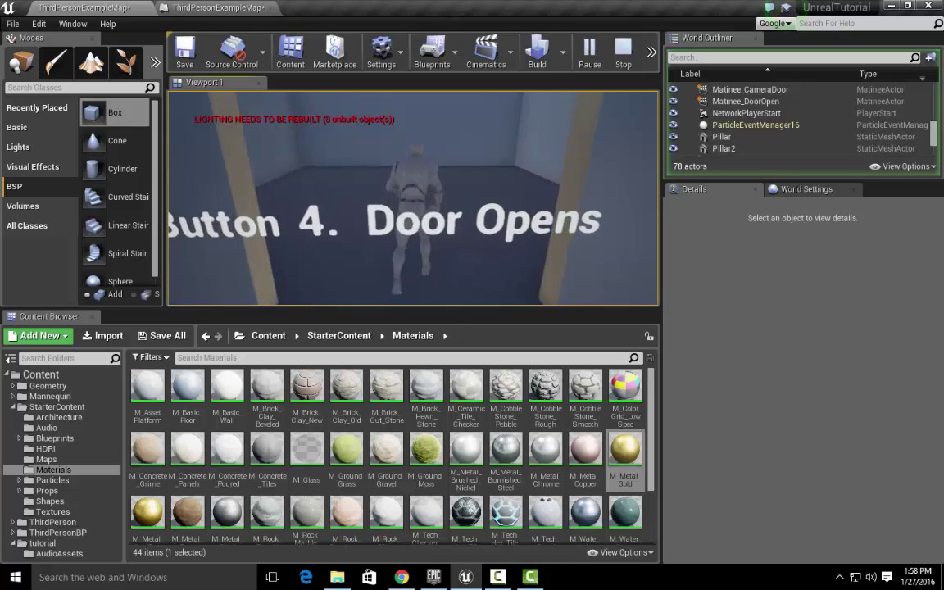
key(s)
key(w)
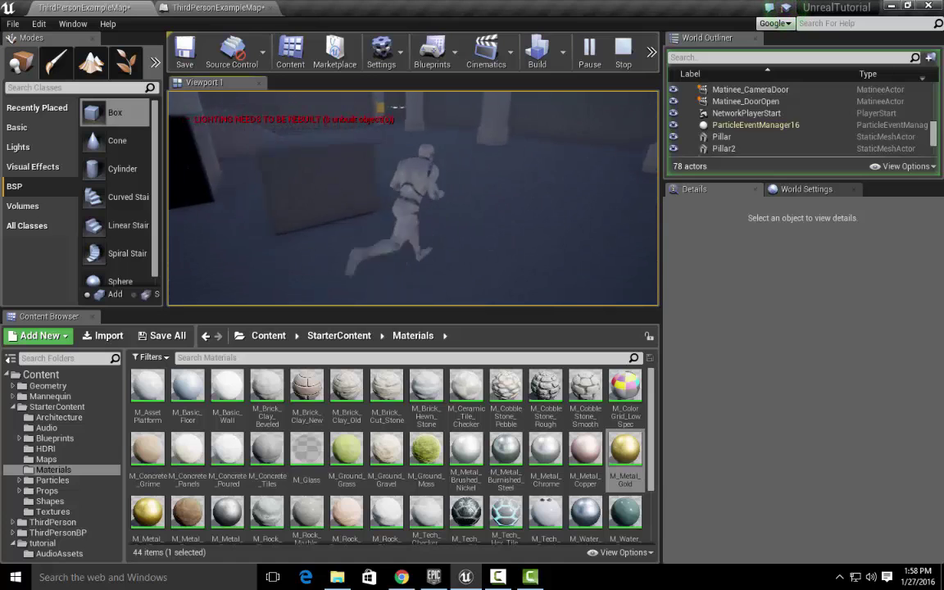
key(w)
key(w)
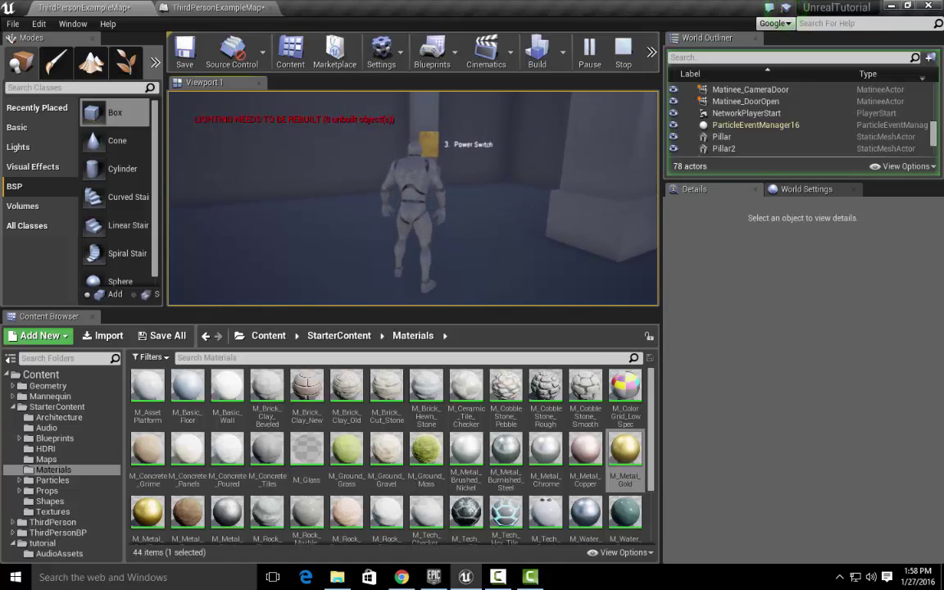
key(Escape)
Step: Find the trigger actors and place a Trigger Volume in the level at the gold power switch
mouse_move(496, 188)
right_down()
mouse_move(490, 164)
mouse_move(500, 160)
mouse_move(494, 170)
right_up()
click(82, 88)
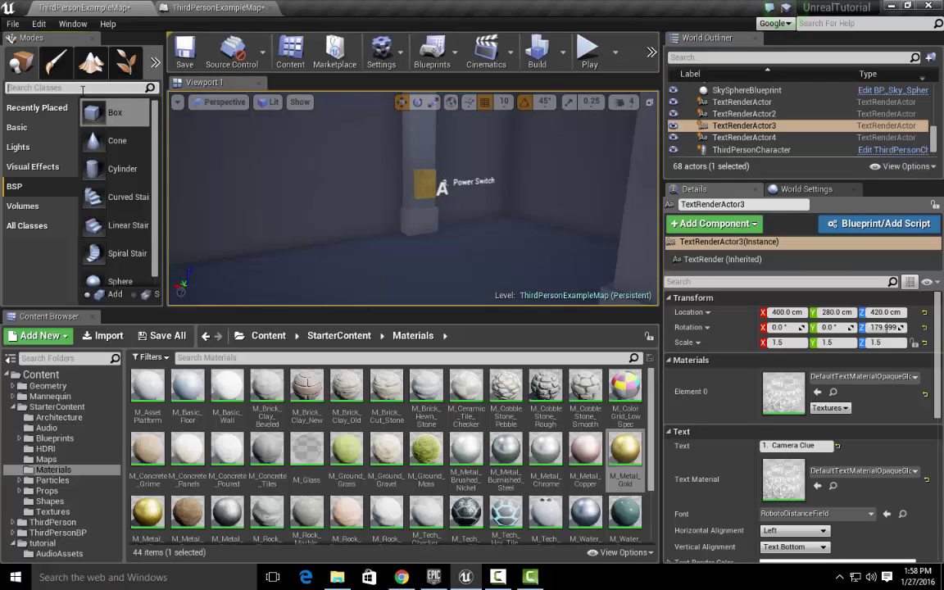
text(tri)
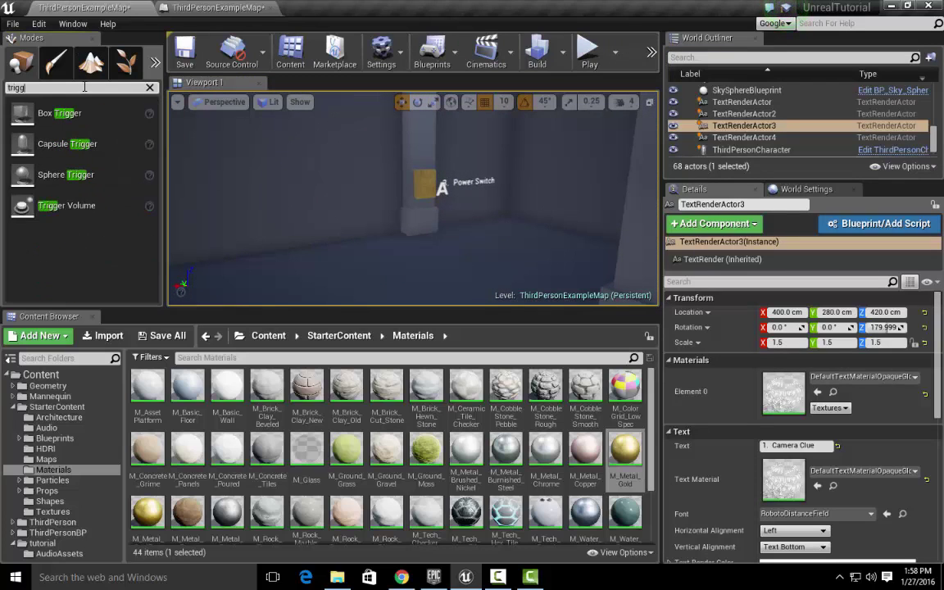
text(gg)
drag(66, 205, 426, 229)
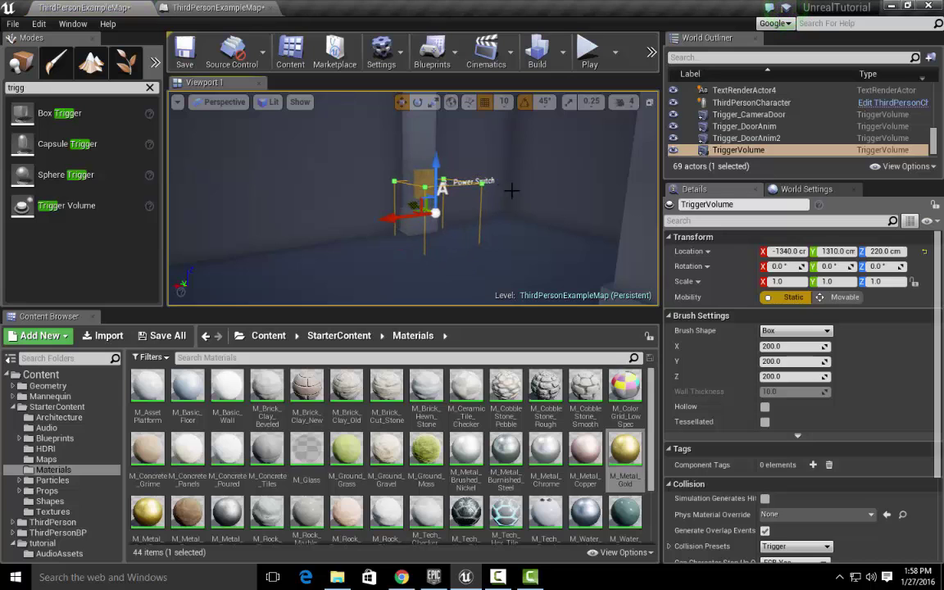
Step: Scale the power switch's trigger volume to about 1.22 in X and 2.0 in Z, and move it to Y 1330 cm
key(w)
mouse_move(511, 190)
right_down()
mouse_move(461, 186)
mouse_move(565, 205)
mouse_move(492, 191)
mouse_move(510, 187)
right_up()
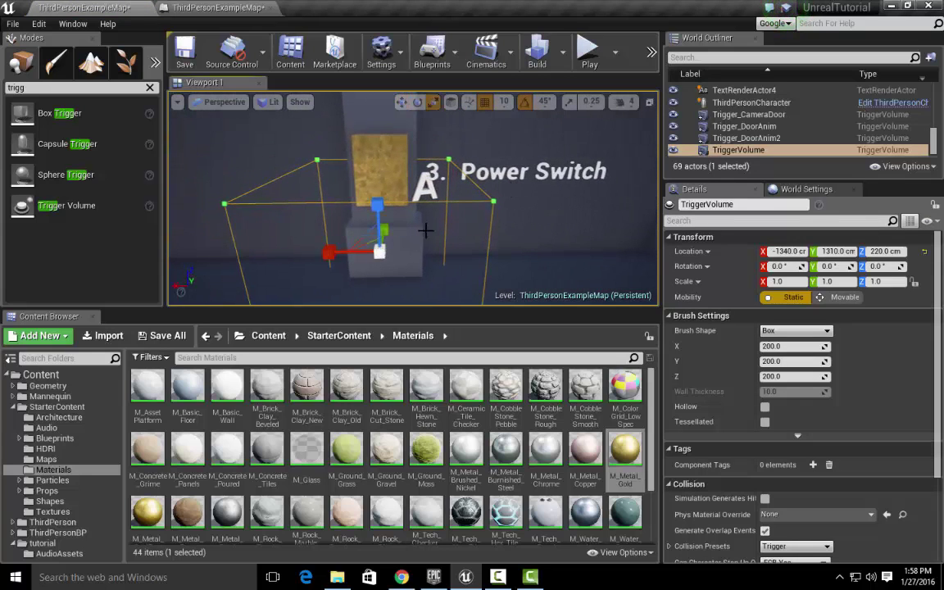
drag(339, 253, 324, 250)
key(w)
right_drag(422, 238, 415, 194)
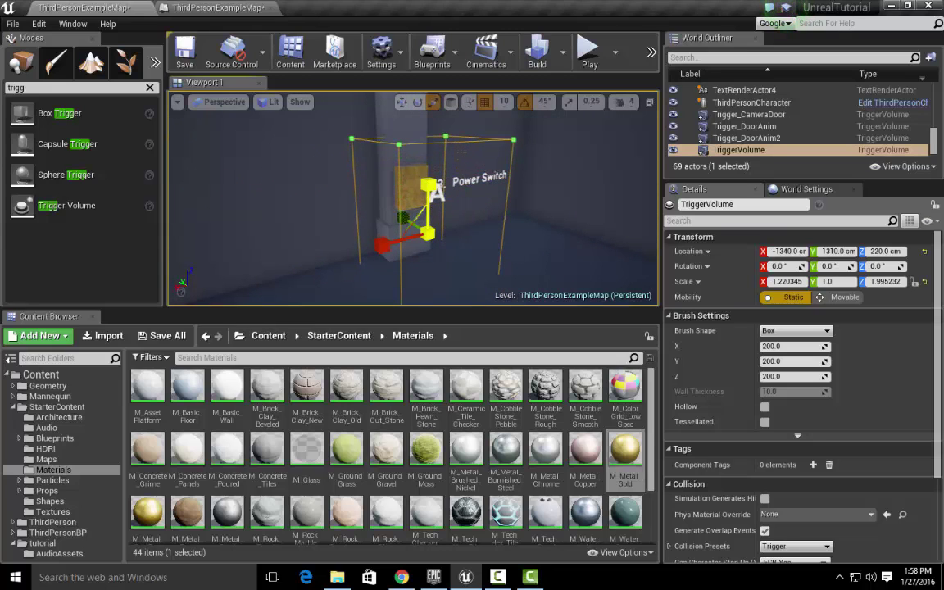
drag(404, 222, 400, 218)
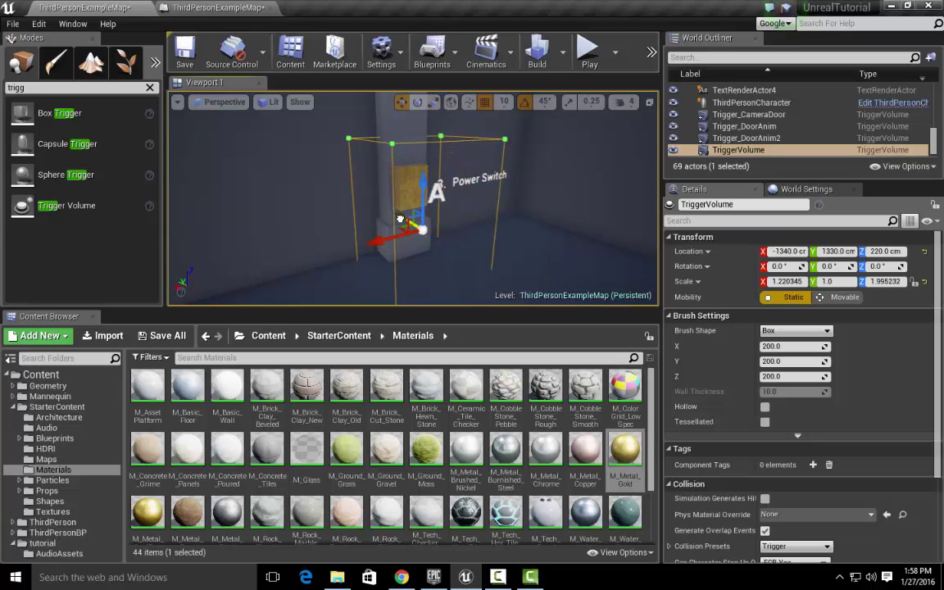
right_drag(400, 218, 433, 210)
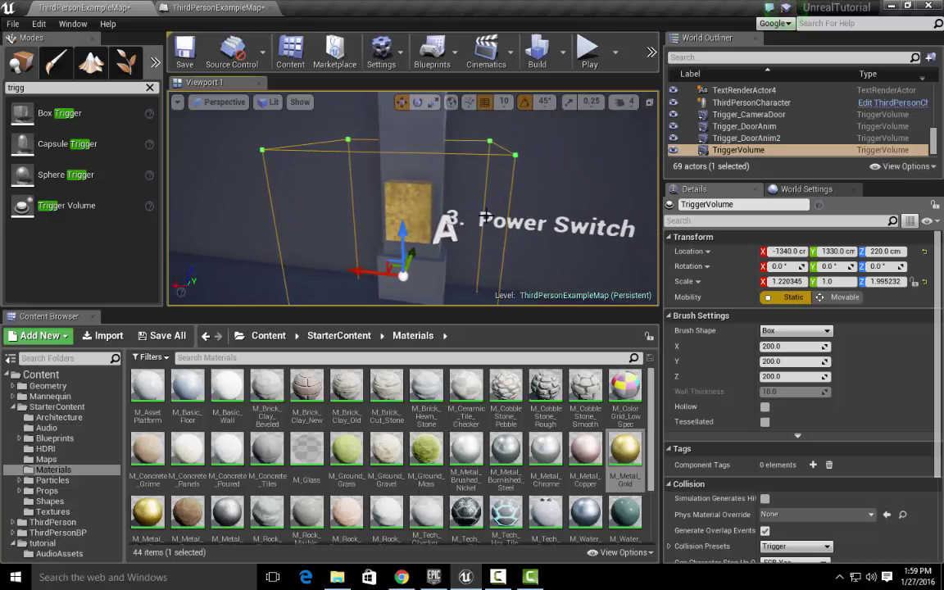
Step: Open the tutorial project's AudioAssets folder and select the Woosh sound
drag(560, 308, 584, 181)
click(66, 425)
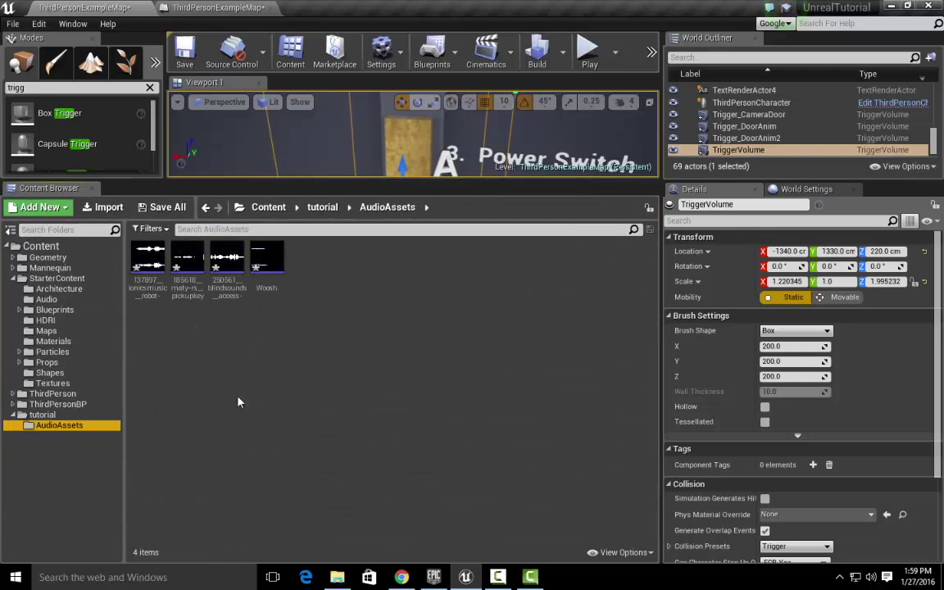
click(266, 264)
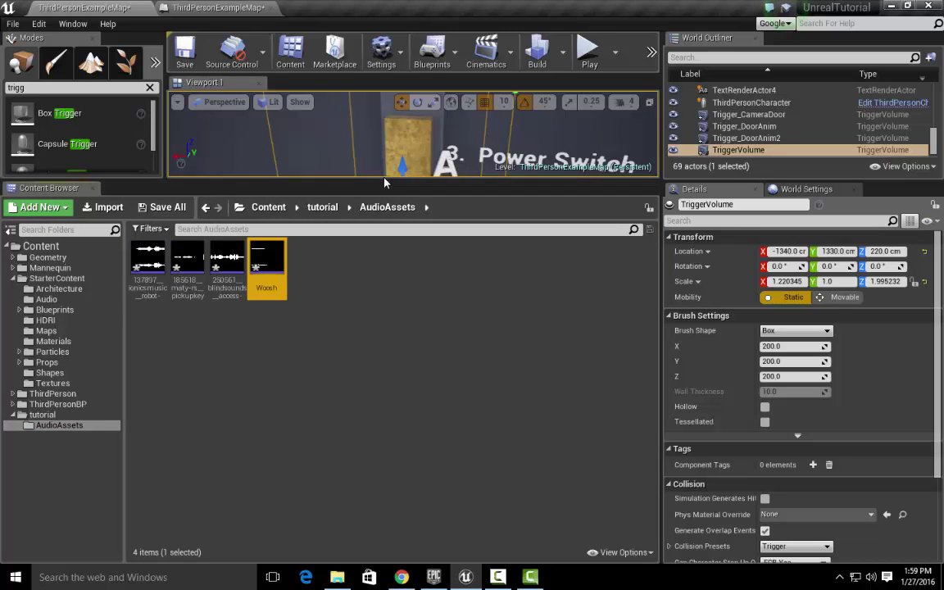
drag(384, 180, 409, 381)
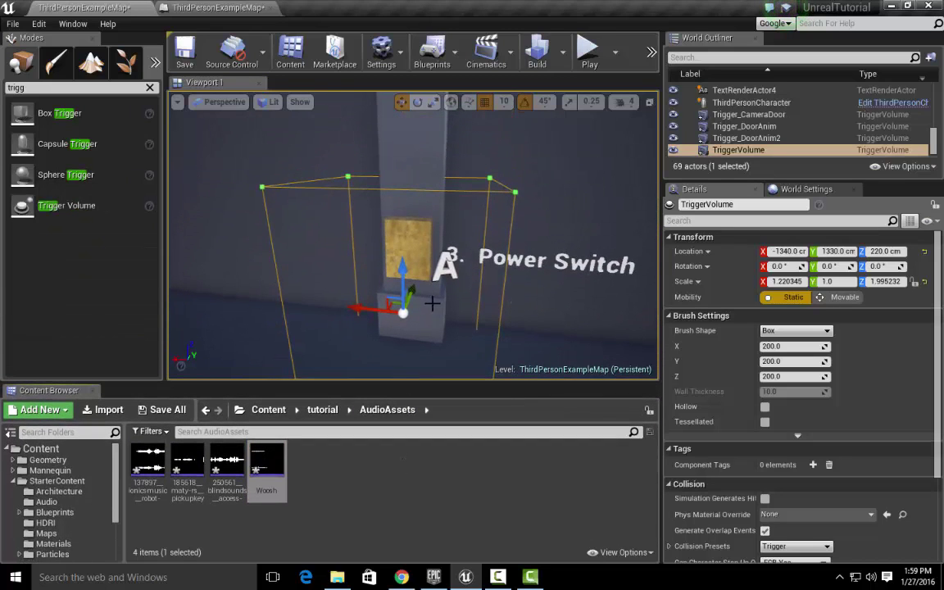
Step: Add an On Actor Begin Overlap event for the new TriggerVolume to the level blueprint, below the Trigger_DoorAnim2 nodes
click(220, 7)
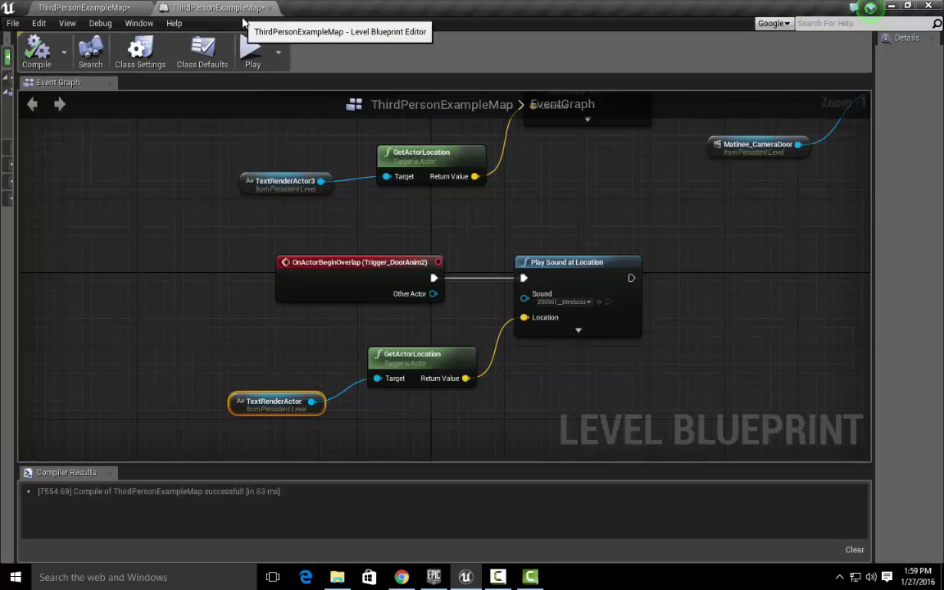
right_drag(708, 336, 688, 227)
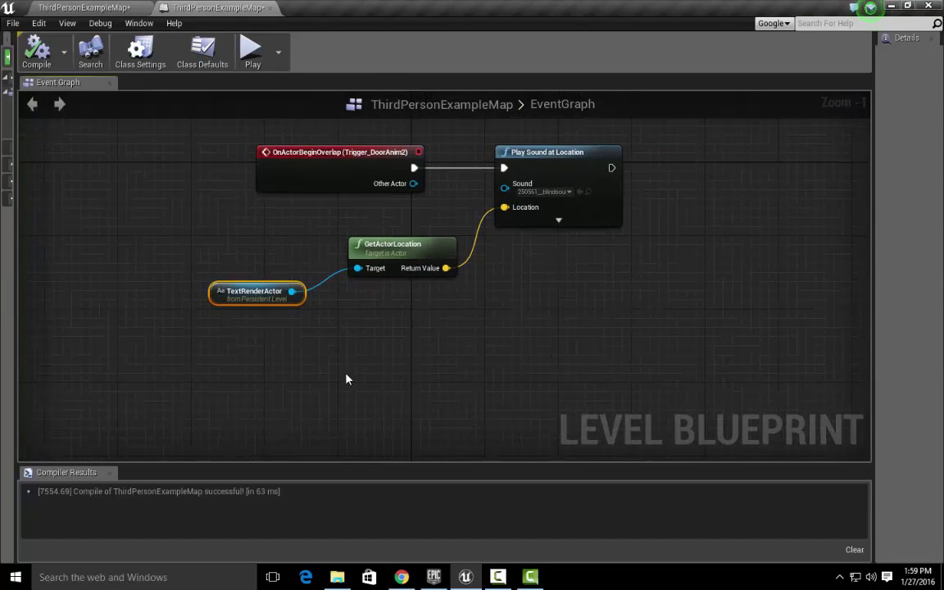
right_click(315, 360)
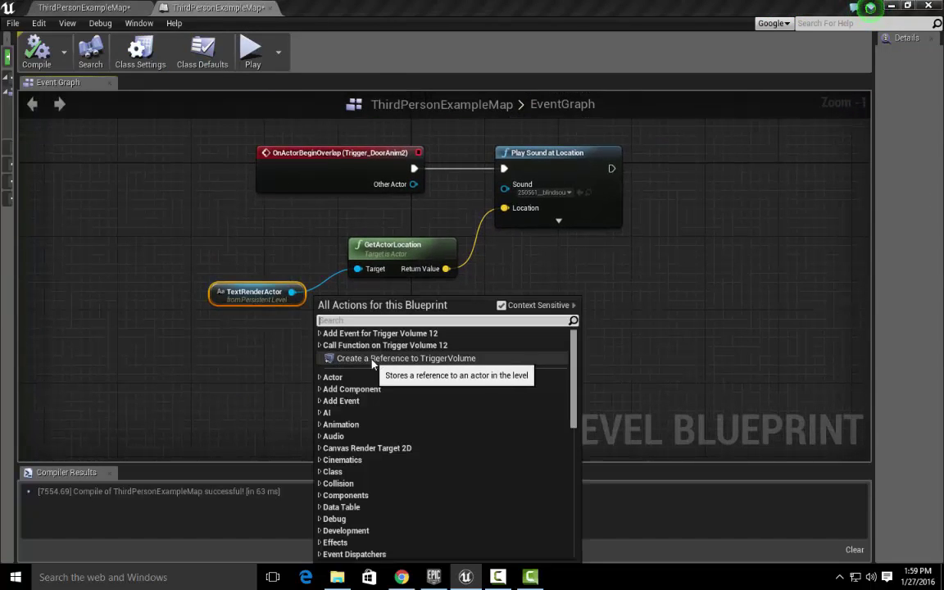
click(320, 333)
click(326, 345)
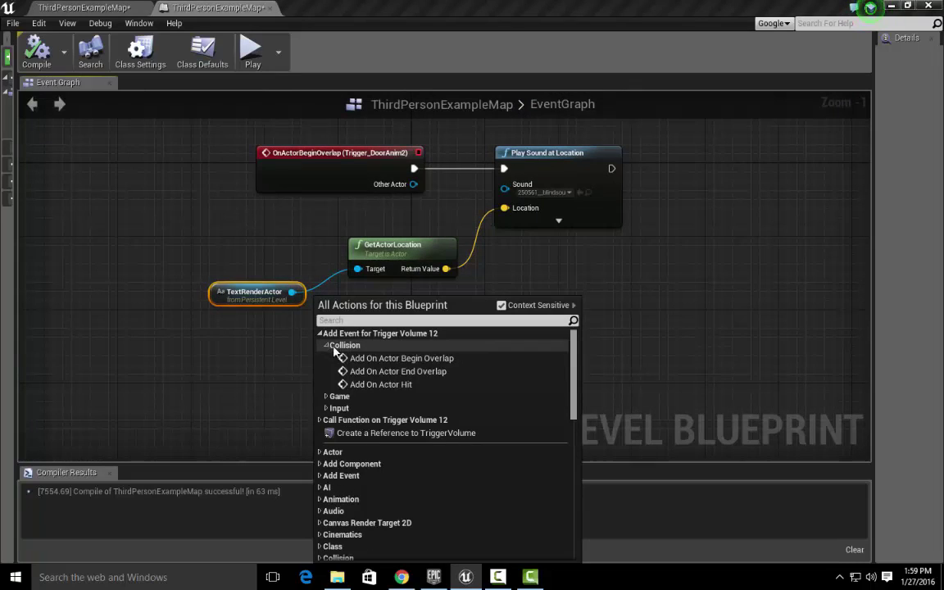
click(377, 360)
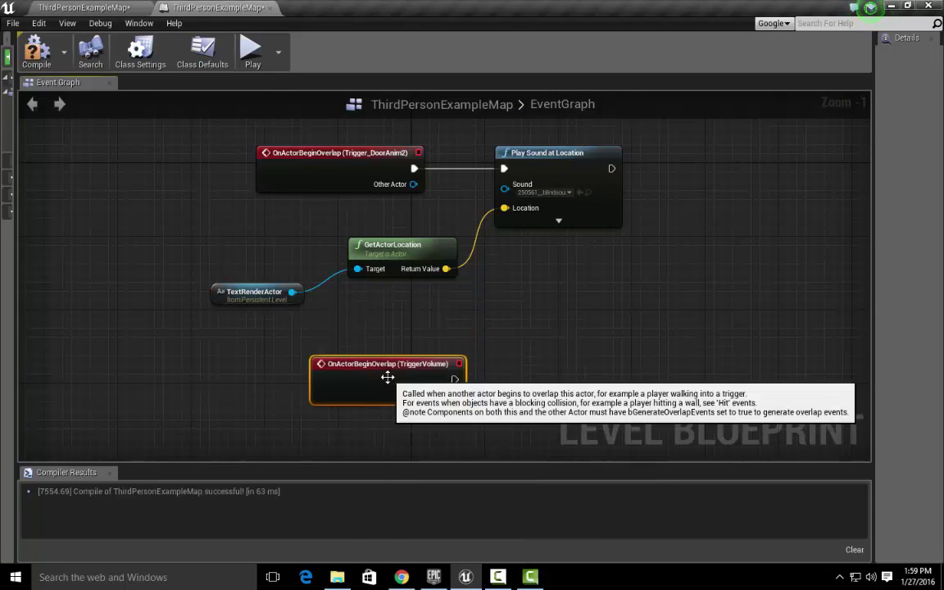
click(580, 345)
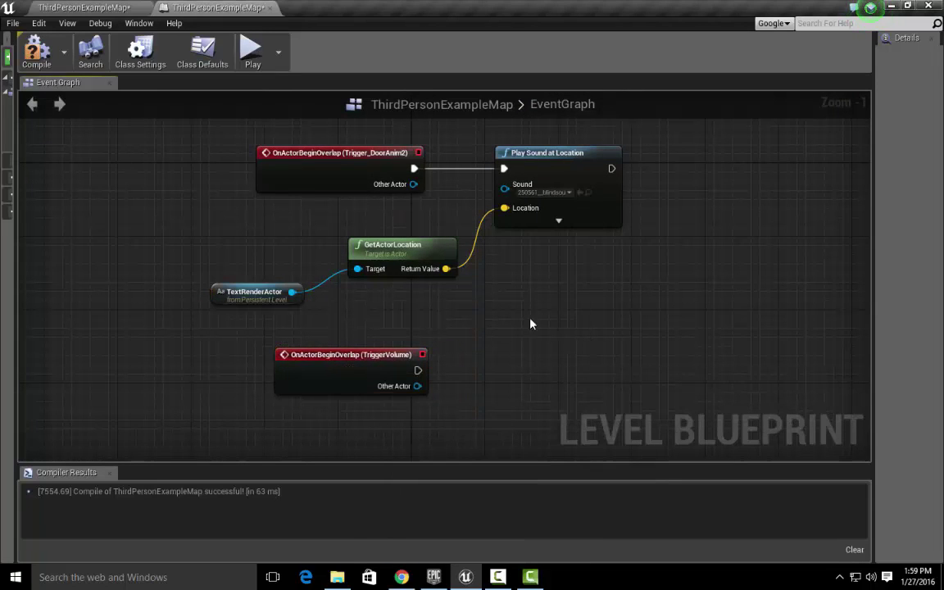
Step: Duplicate the Trigger_DoorAnim2 Play Sound at Location and GetActorLocation nodes and place the copies beside the TriggerVolume overlap event
click(539, 167)
ctrl+click(426, 254)
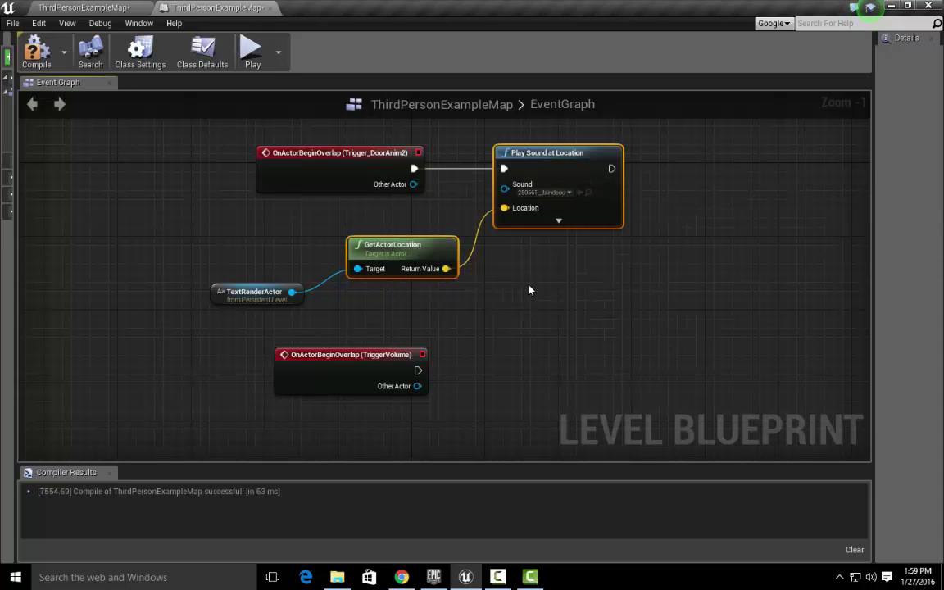
key(ctrl+c)
key(ctrl+v)
drag(633, 259, 528, 368)
right_drag(475, 357, 539, 252)
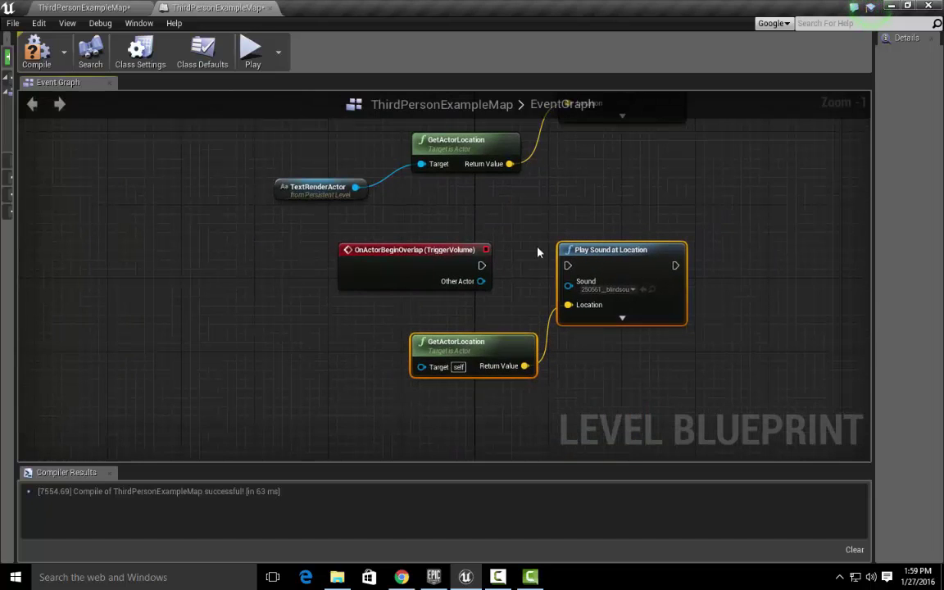
Step: Connect a reference to the "3. Power Switch" text actor to the copied GetActorLocation's target, and link the TriggerVolume event to Play Sound at Location
click(103, 8)
click(451, 259)
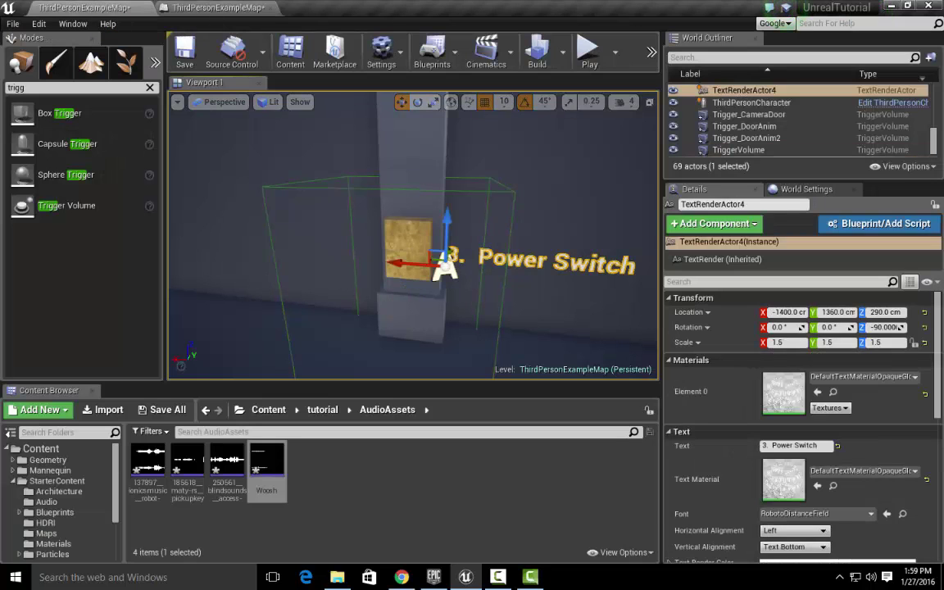
click(214, 8)
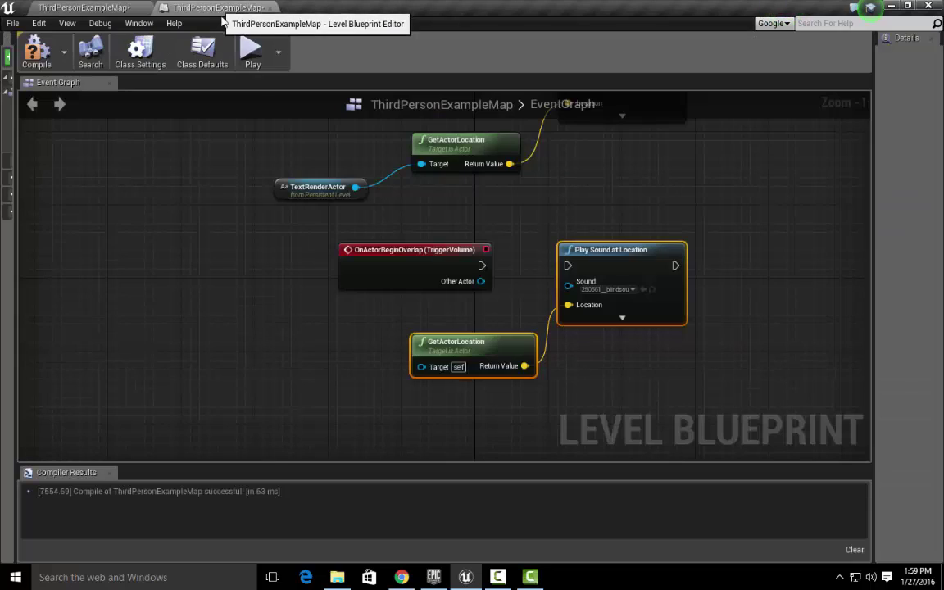
right_click(342, 406)
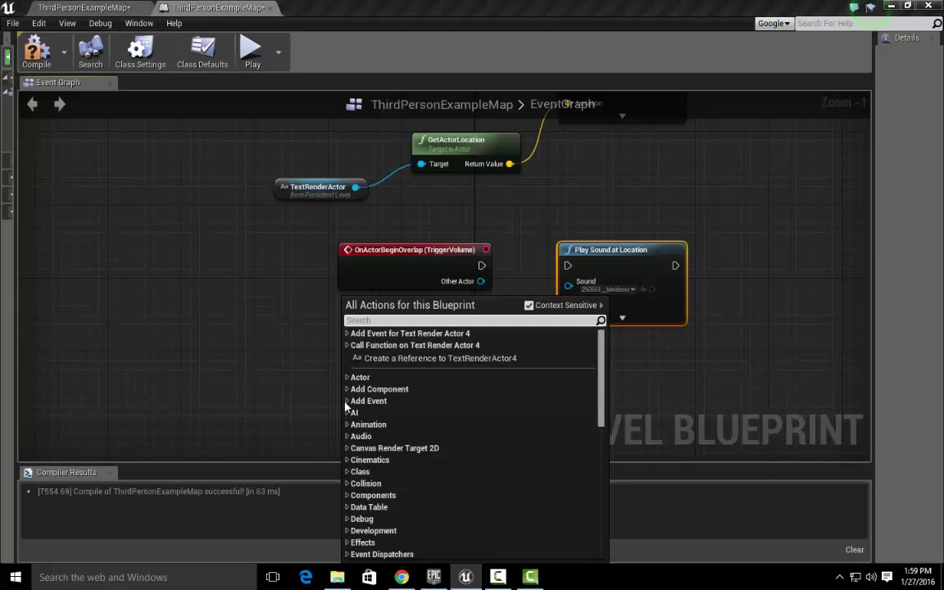
click(412, 362)
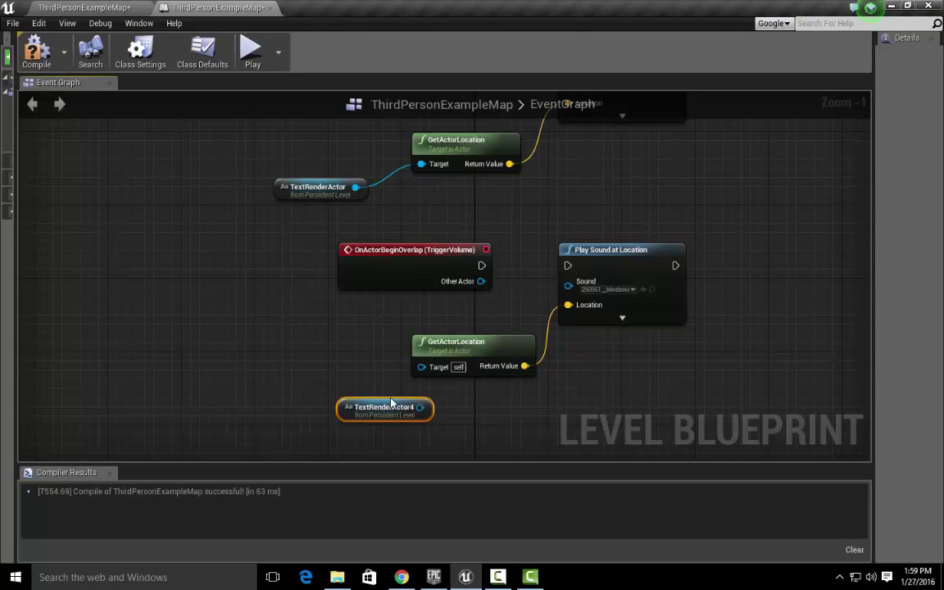
drag(427, 412, 421, 367)
drag(483, 265, 553, 271)
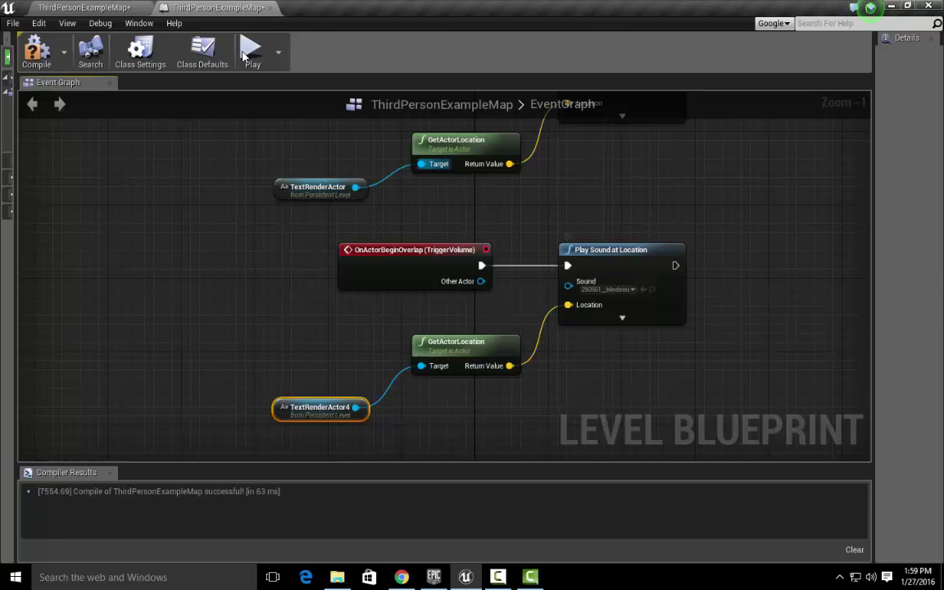
Step: Set the sound of the TriggerVolume event's Play Sound at Location node to Woosh
click(85, 8)
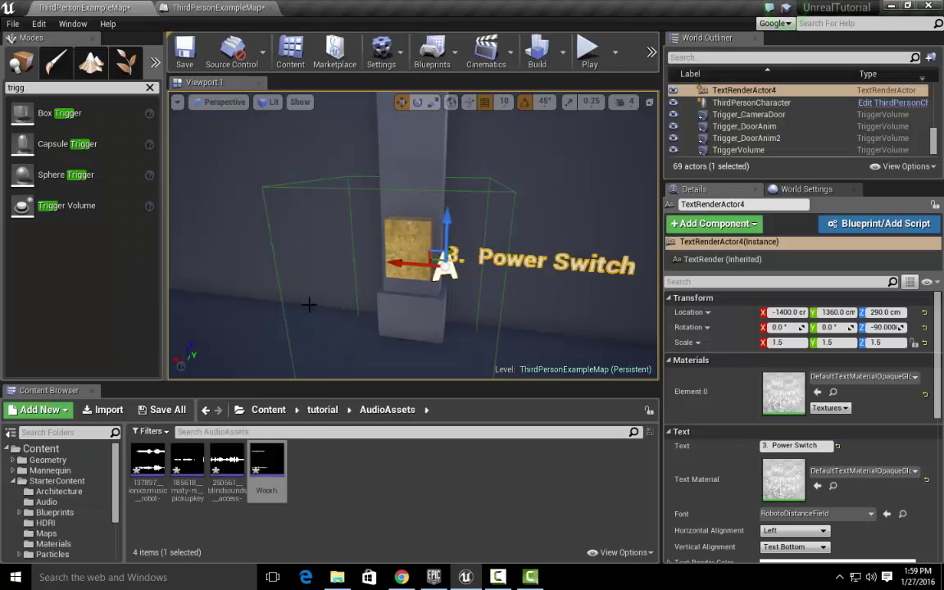
click(271, 483)
click(238, 13)
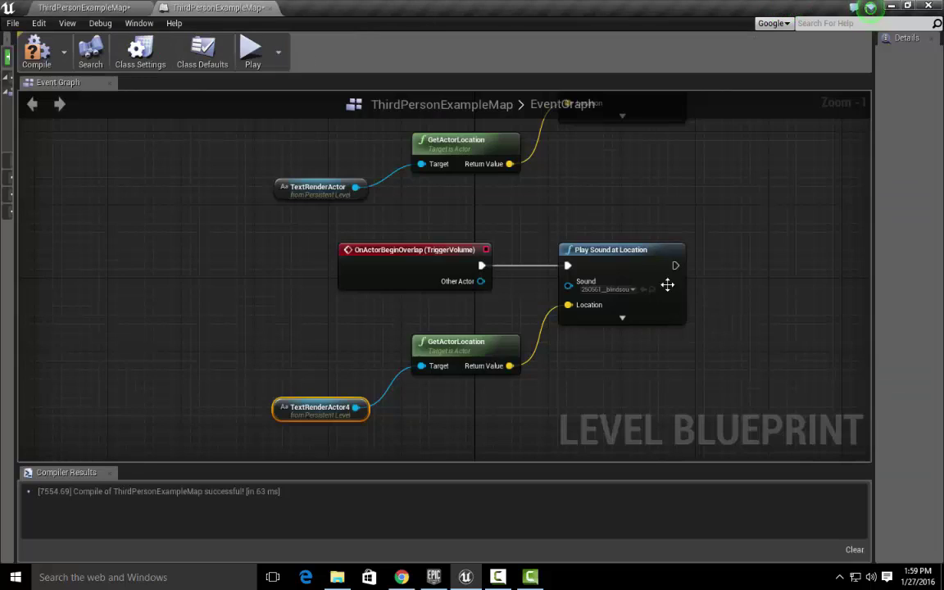
click(633, 282)
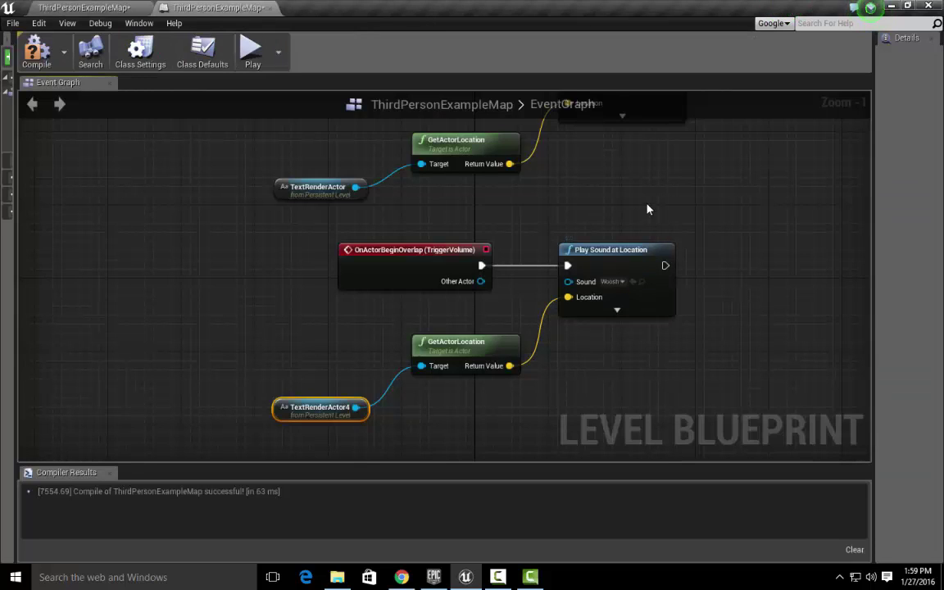
right_drag(647, 208, 630, 304)
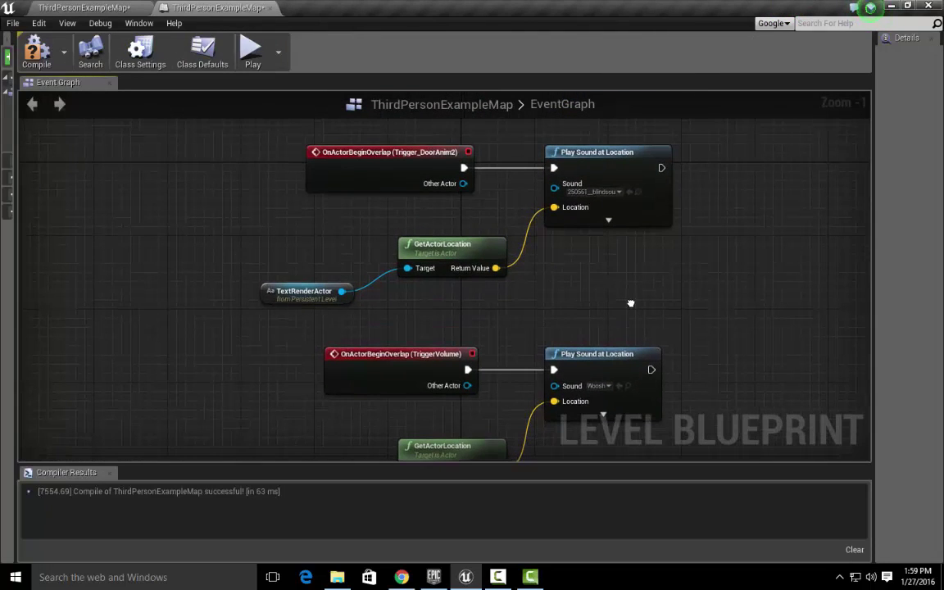
Step: Play the level and run the character past the "1. Camera Clue" label to the gold door button near the "4. Door Opens" label
click(88, 8)
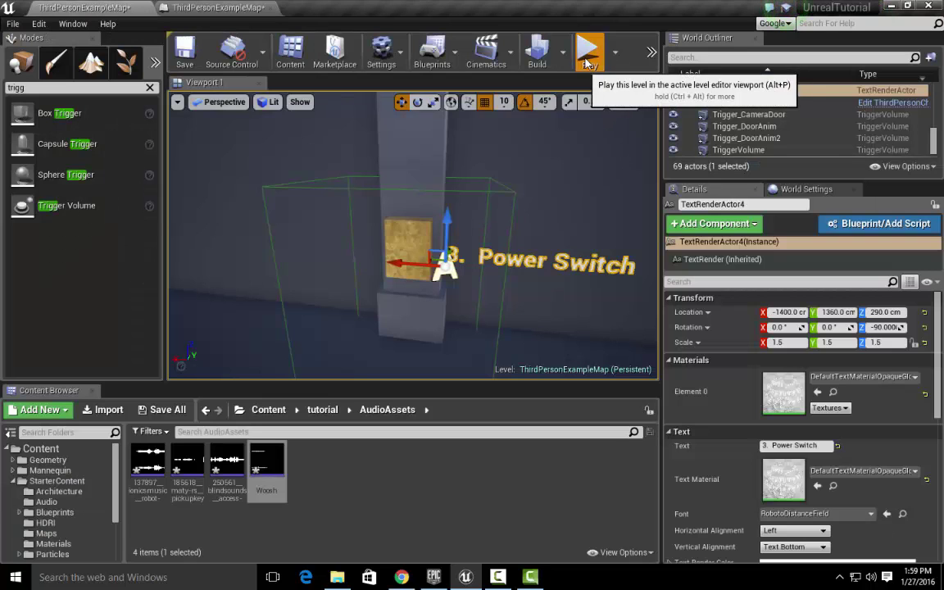
click(588, 56)
key(w)
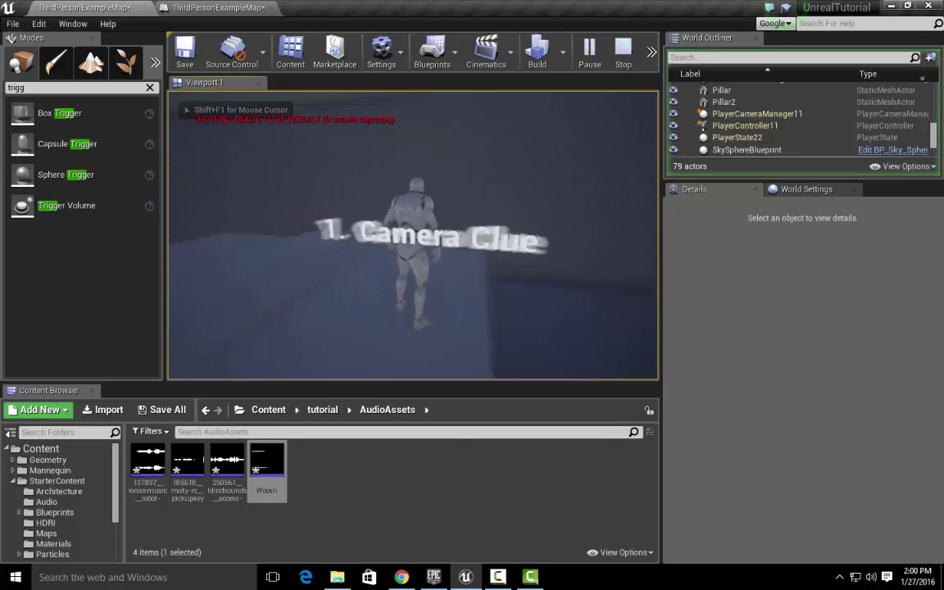
key(w)
key(w)
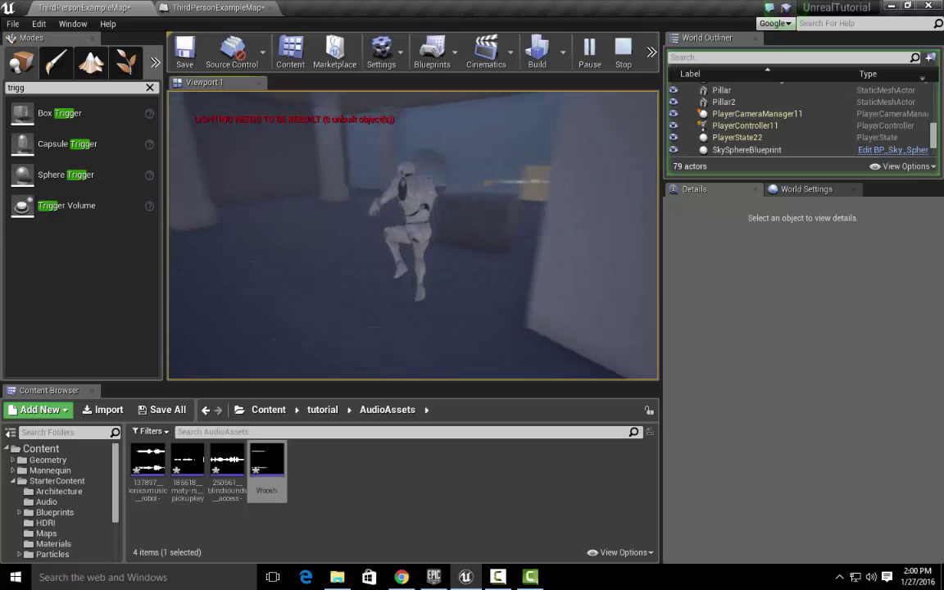
key(w)
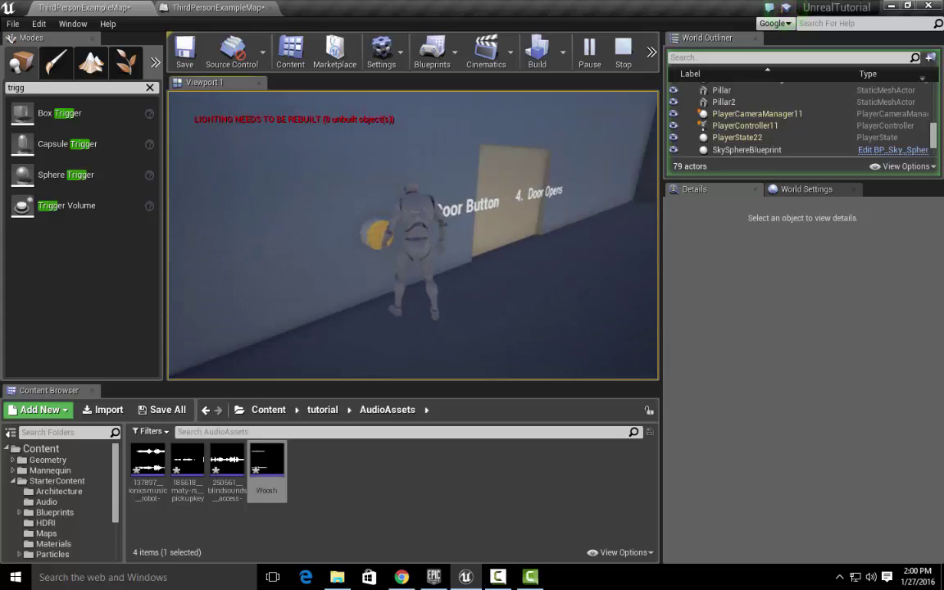
key(d)
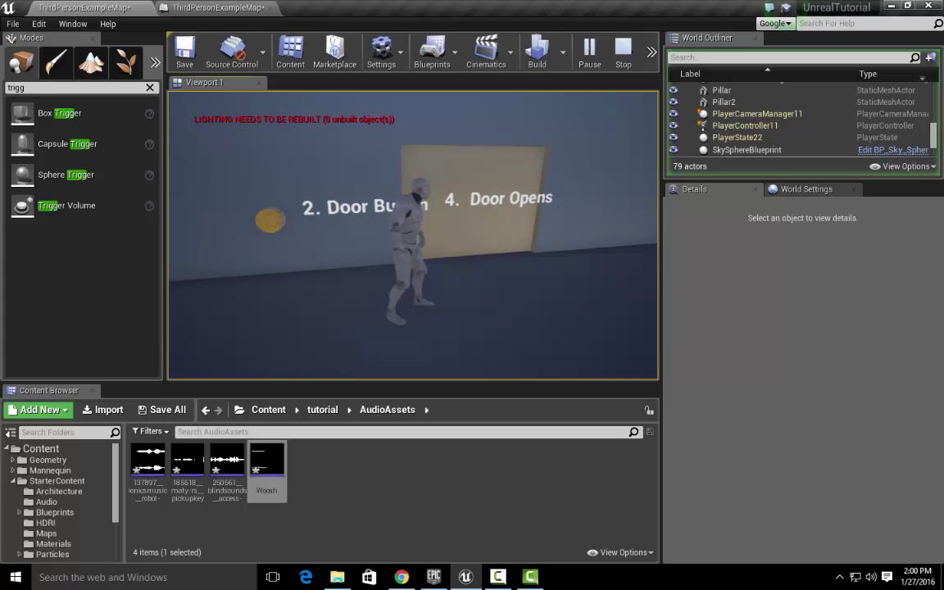
Step: Run the character across the hall to the gold power switch beside the "3. Power Switch" label
key(w)
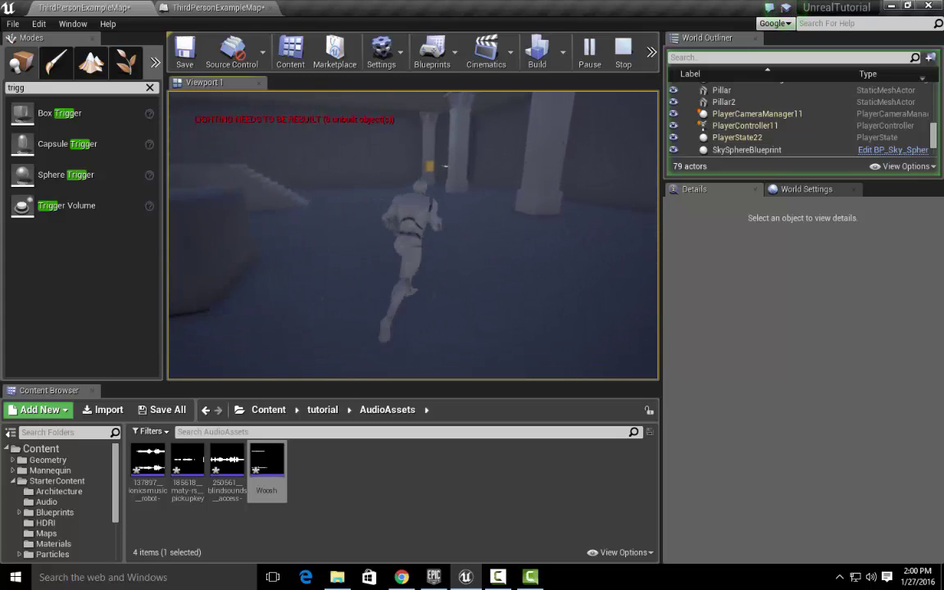
key(w)
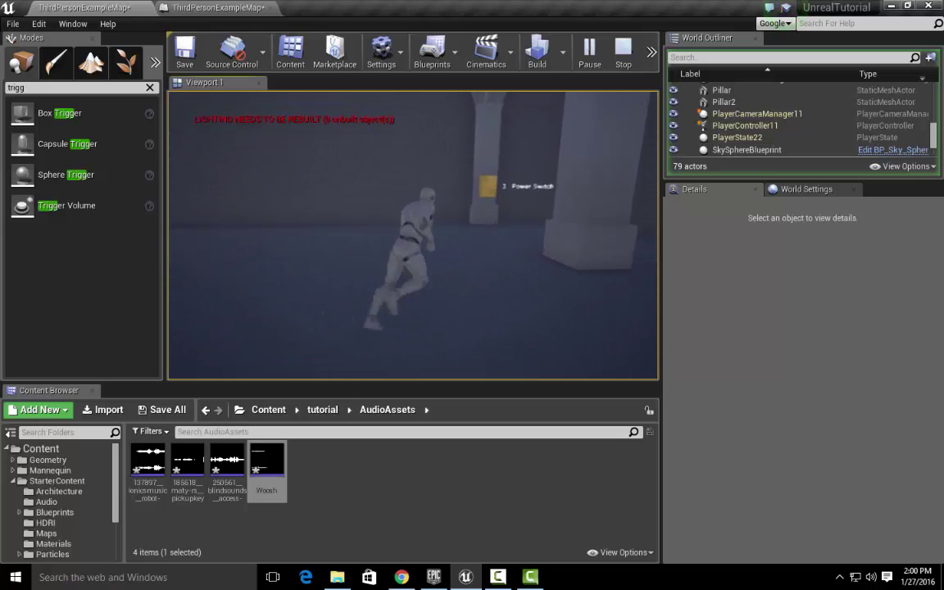
key(w)
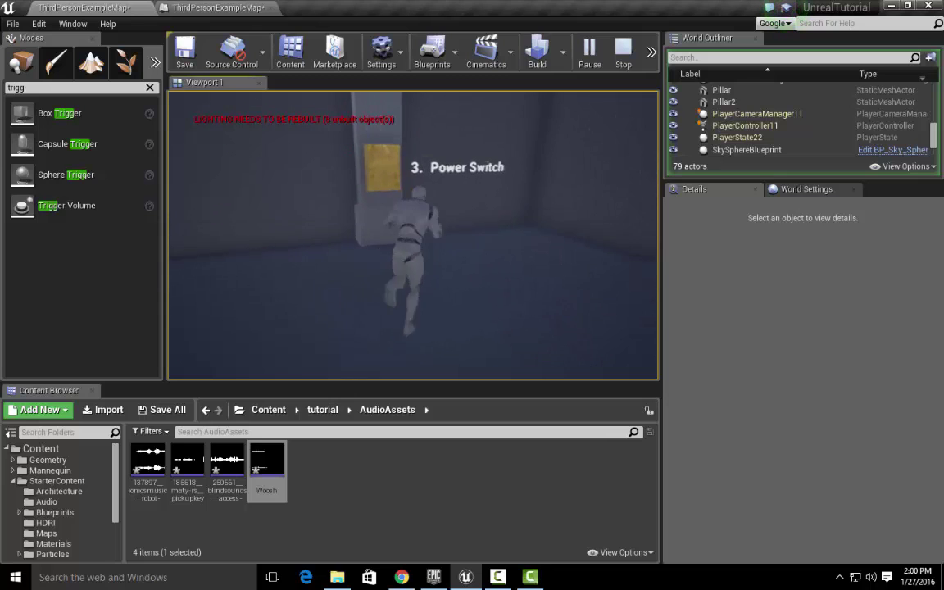
key(w)
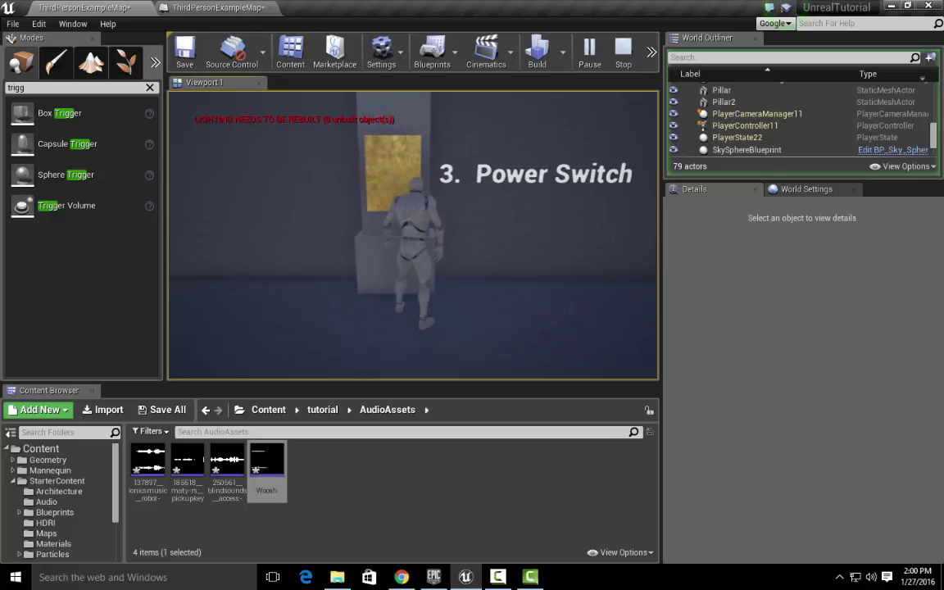
key(w)
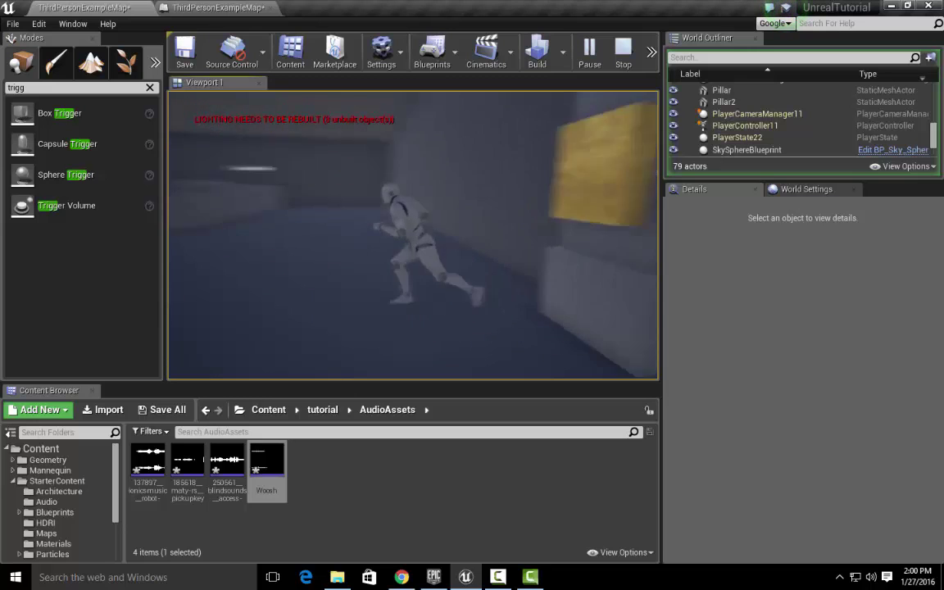
Step: Run the character back to the "4. Door Opens" label and through the doorway, and end the playtest
key(w)
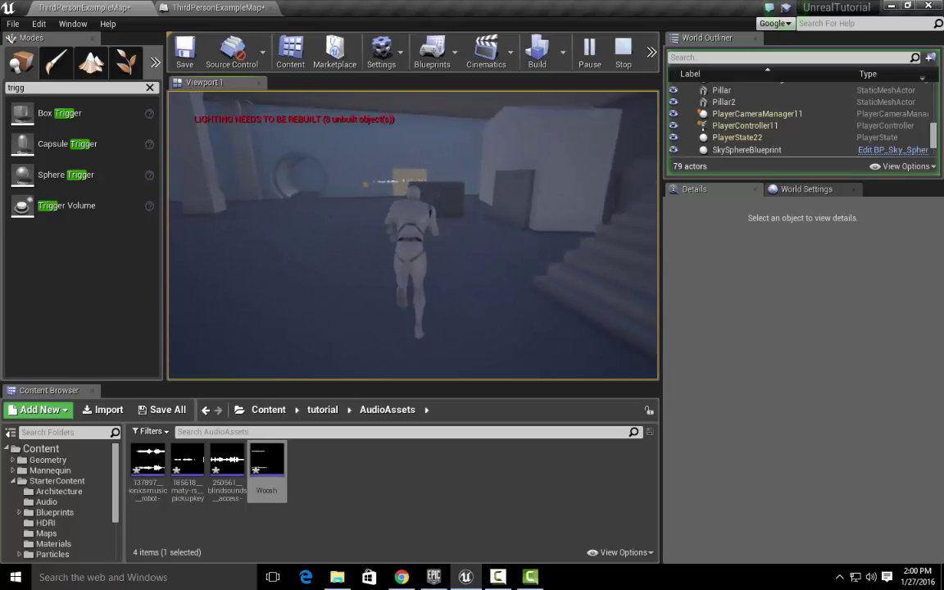
key(w)
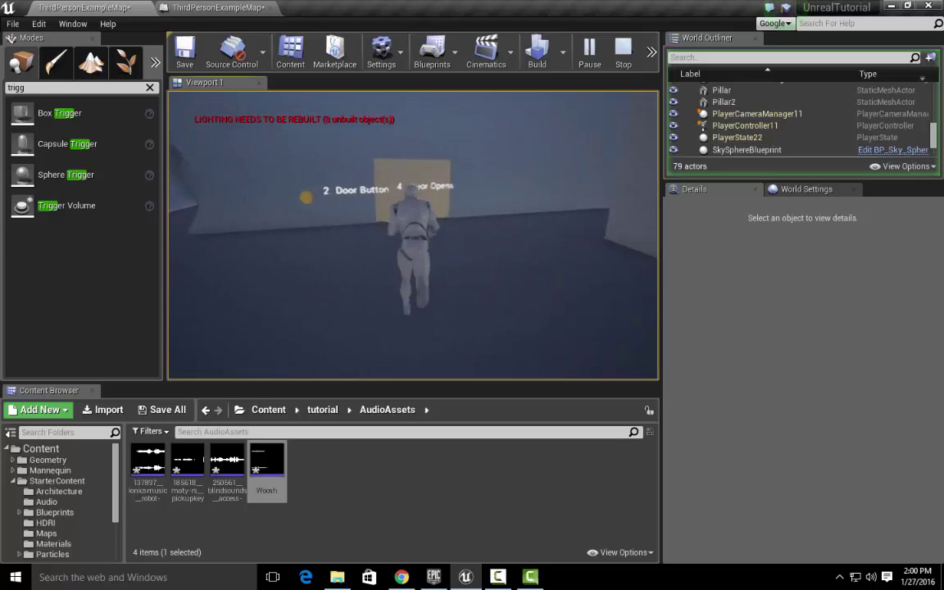
key(w)
key(w)
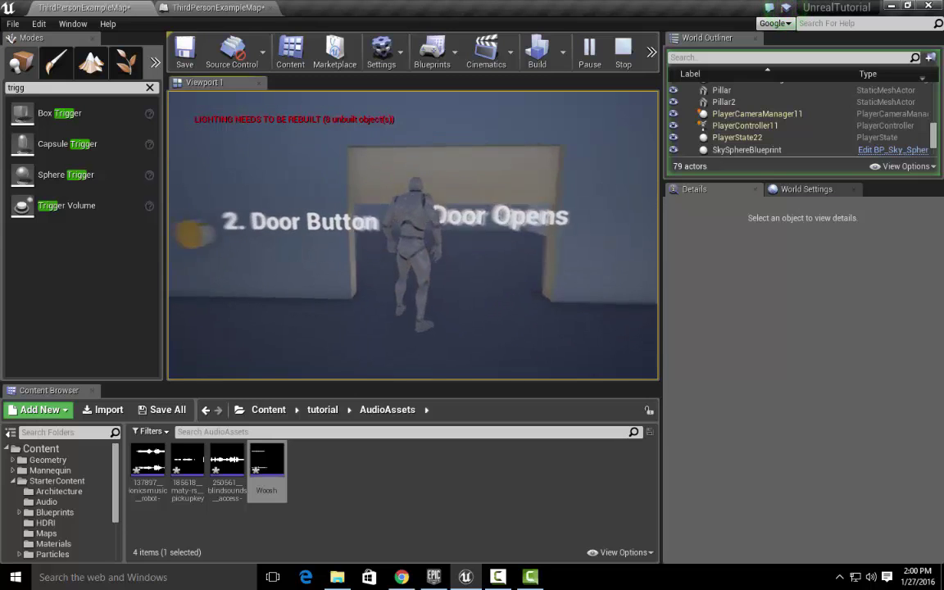
key(w)
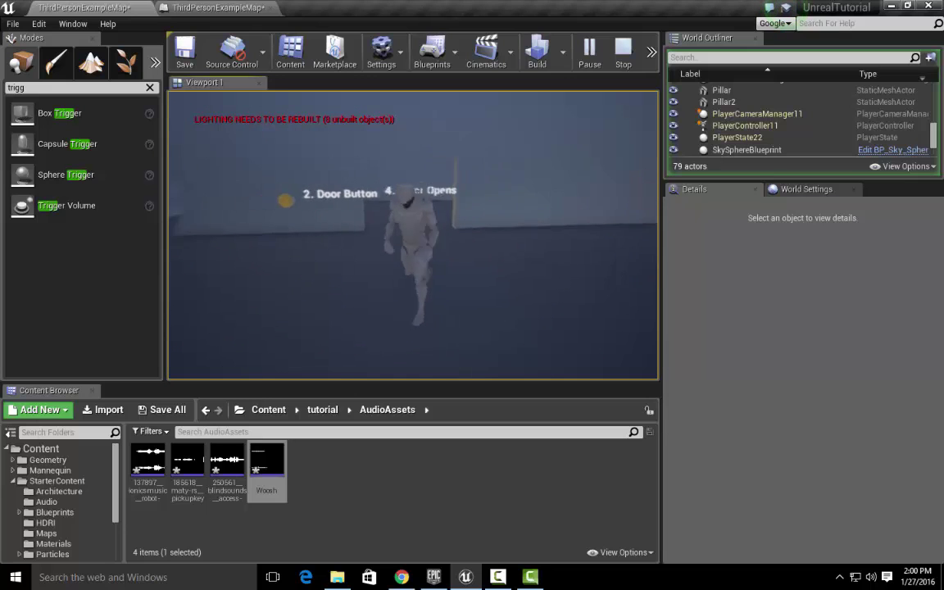
key(w)
key(w)
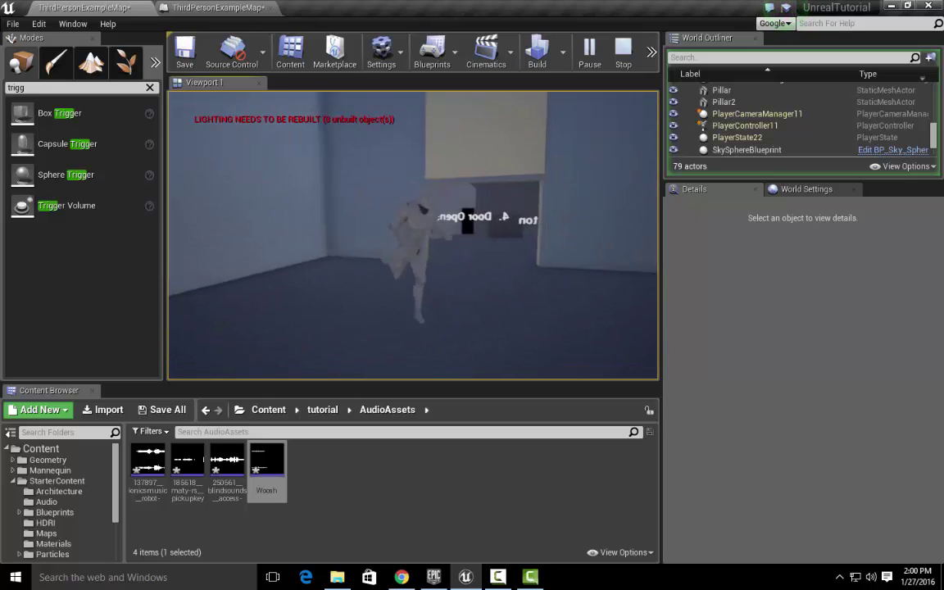
key(w)
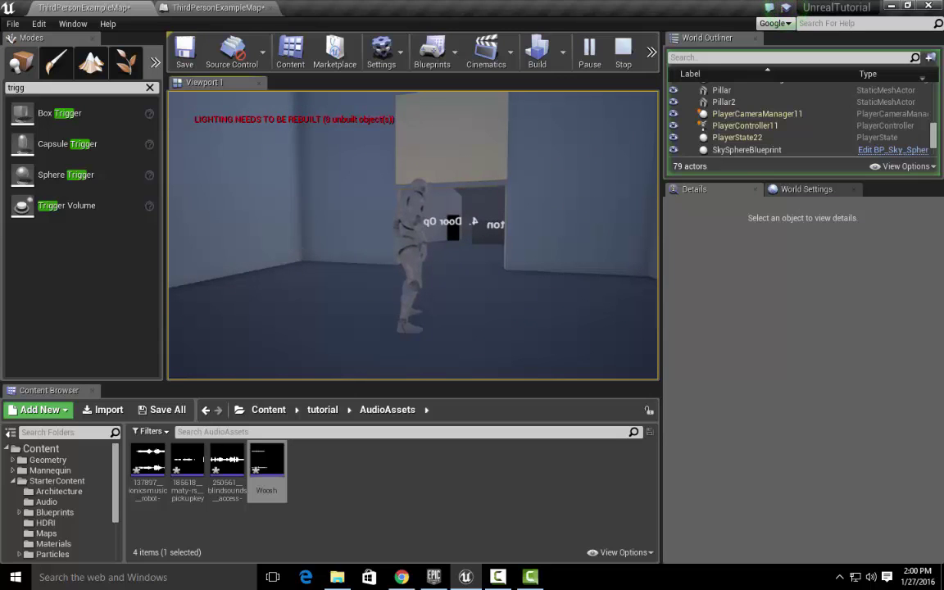
key(Escape)
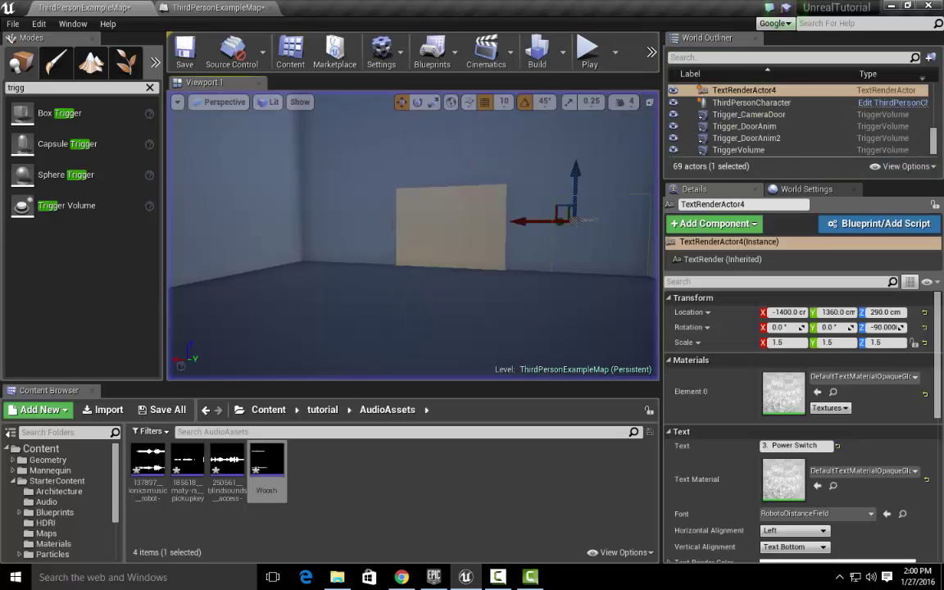
Step: Select the Trigger_DoorAnim volume around the gold door and jump to its OnActorBeginOverlap event in the Level Blueprint
key(w)
right_drag(572, 263, 609, 246)
key(s)
key(w)
key(s)
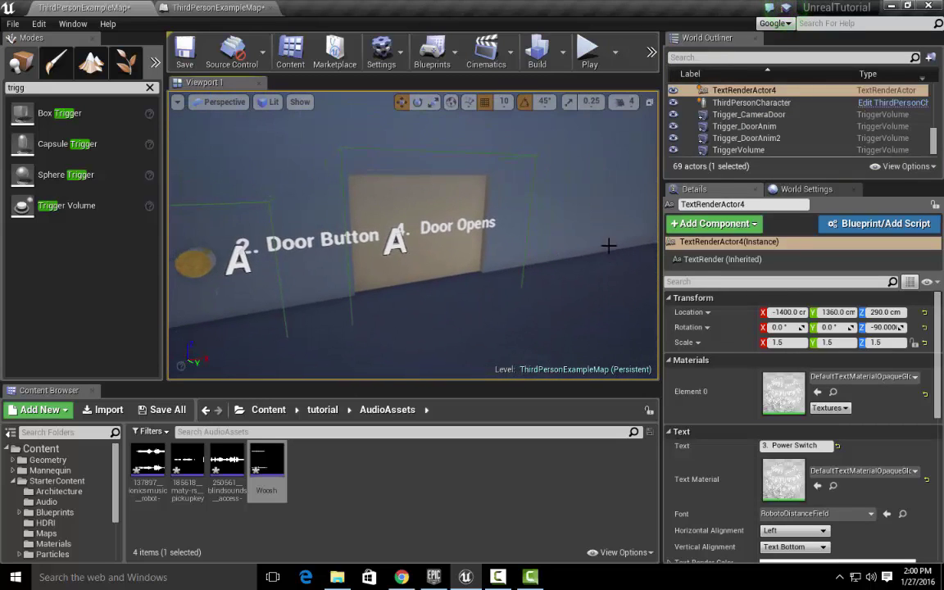
click(530, 204)
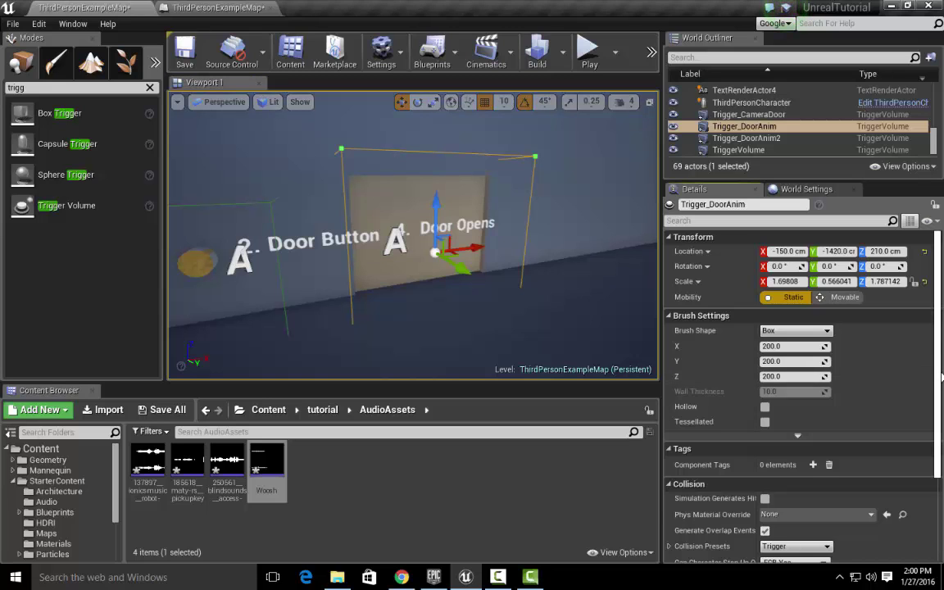
scroll(799, 369, down, 3)
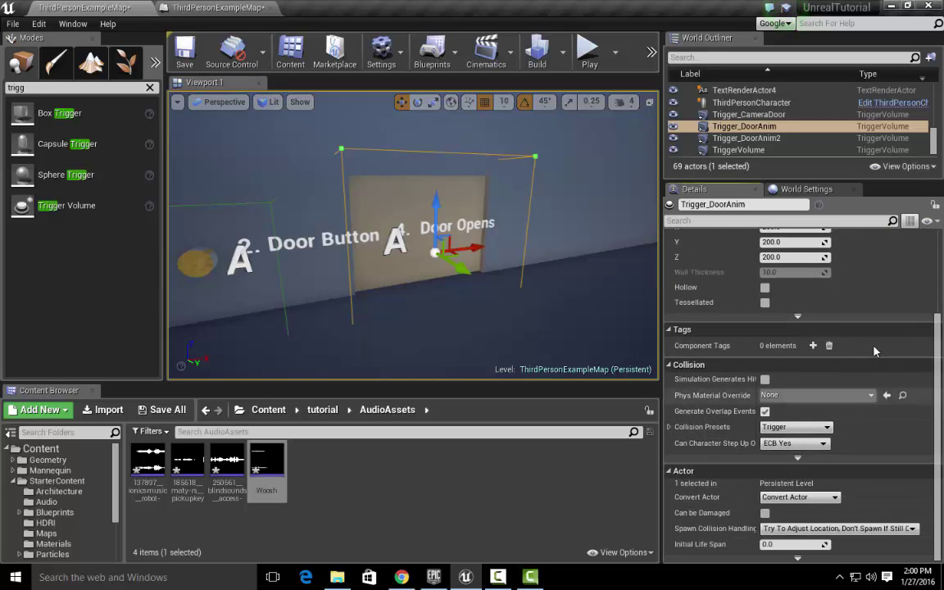
right_click(764, 129)
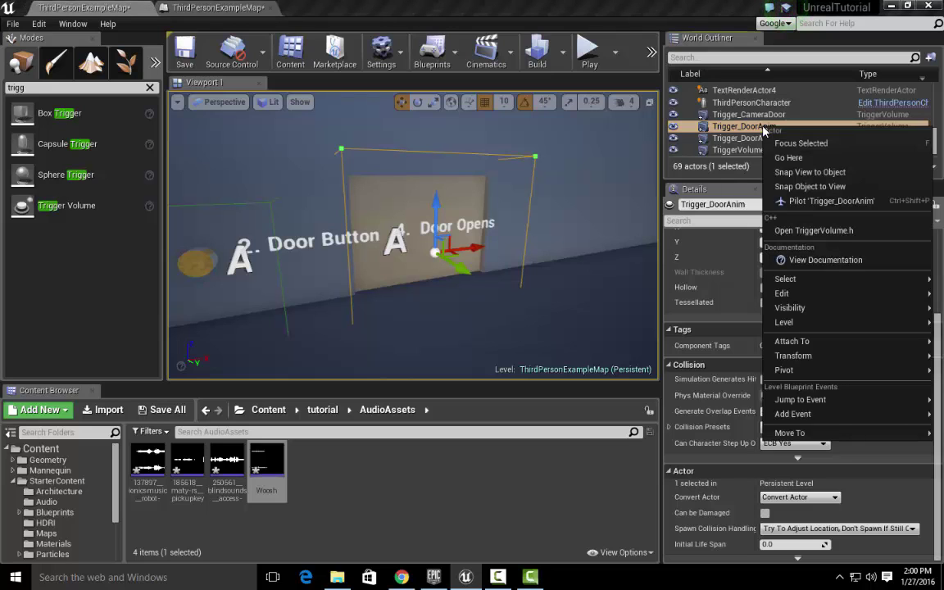
mouse_move(793, 402)
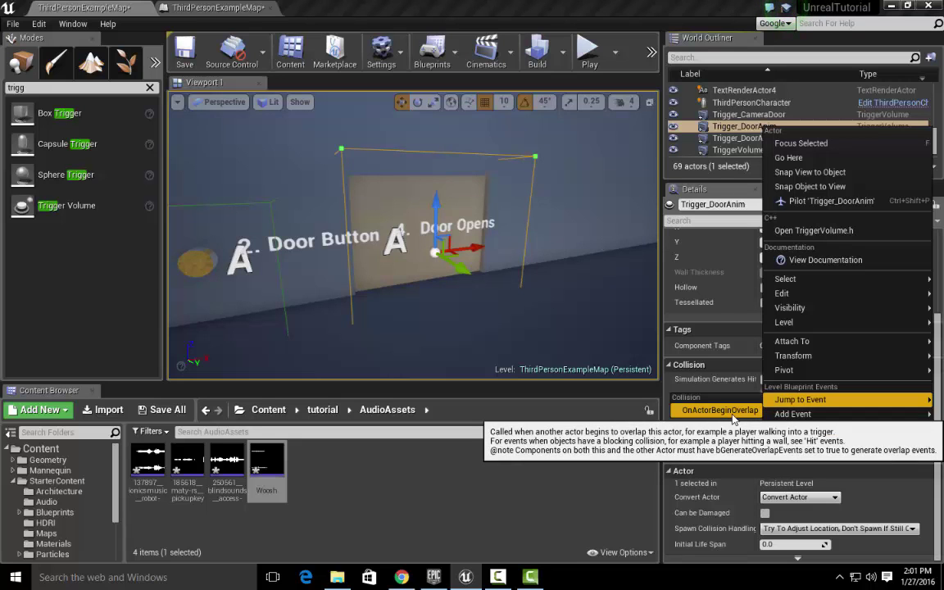
click(729, 411)
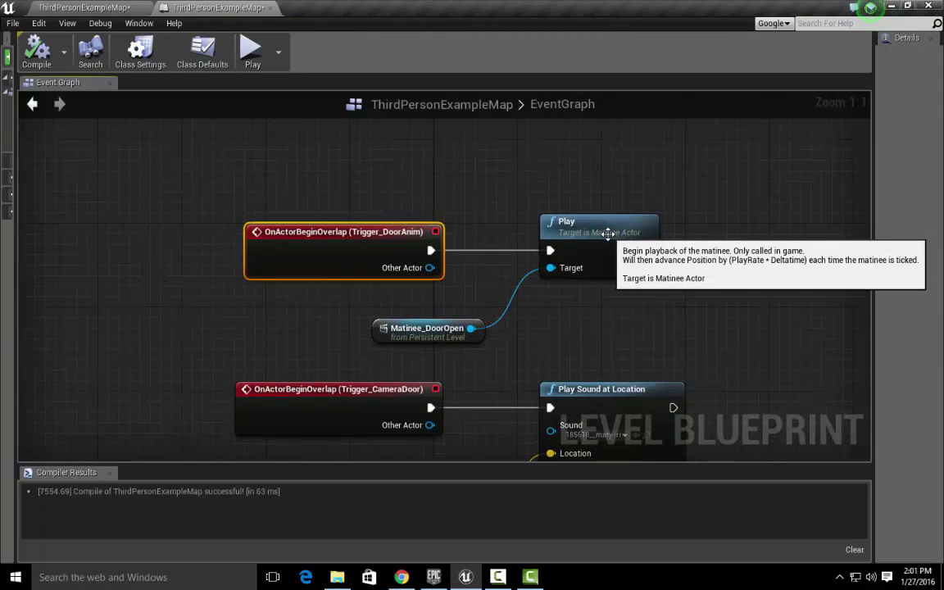
click(583, 236)
right_drag(667, 314, 627, 209)
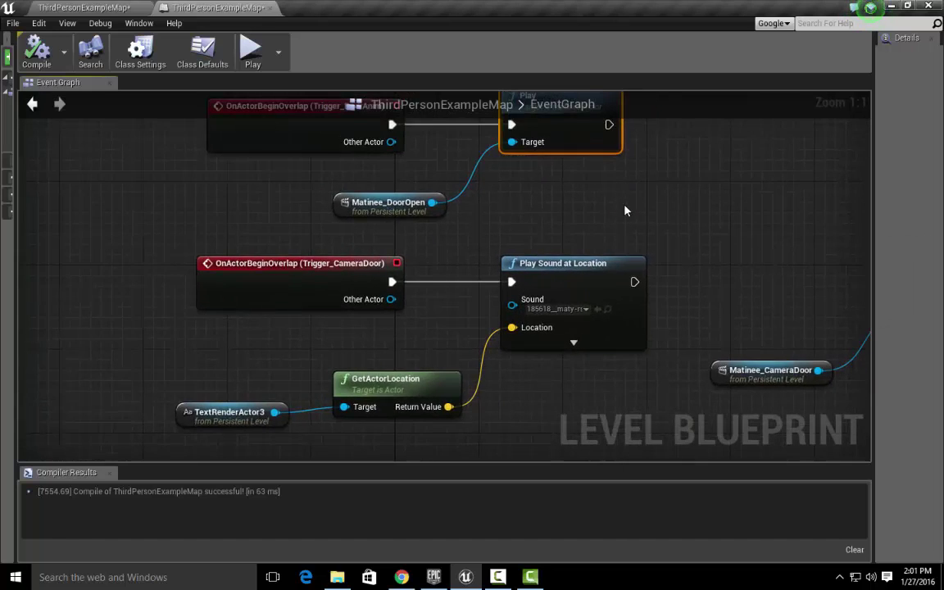
scroll(629, 217, down, 1)
right_drag(699, 212, 660, 248)
click(568, 292)
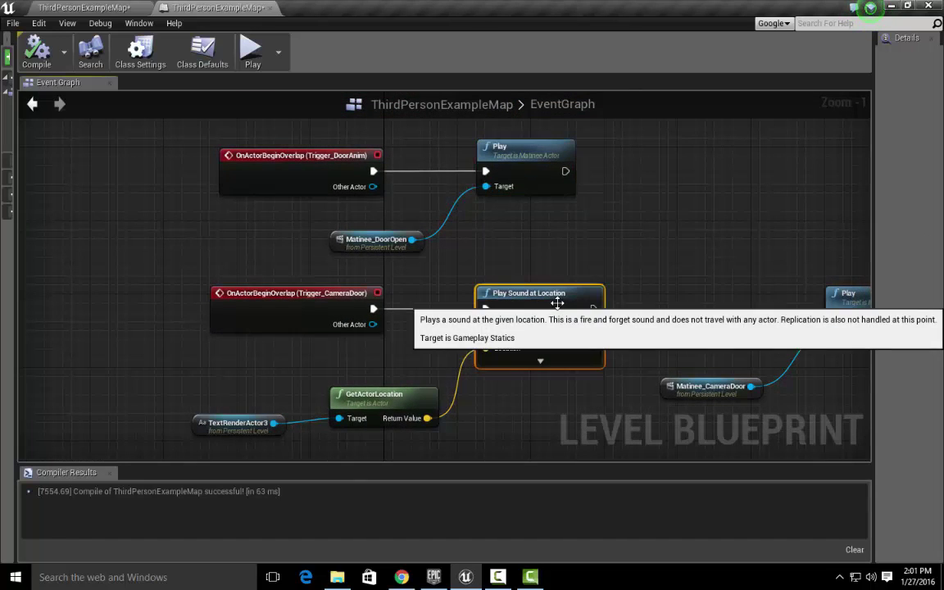
ctrl+click(410, 394)
Step: Duplicate the Play Sound at Location and GetActorLocation nodes of the TriggerVolume overlap event
right_drag(752, 238, 679, 94)
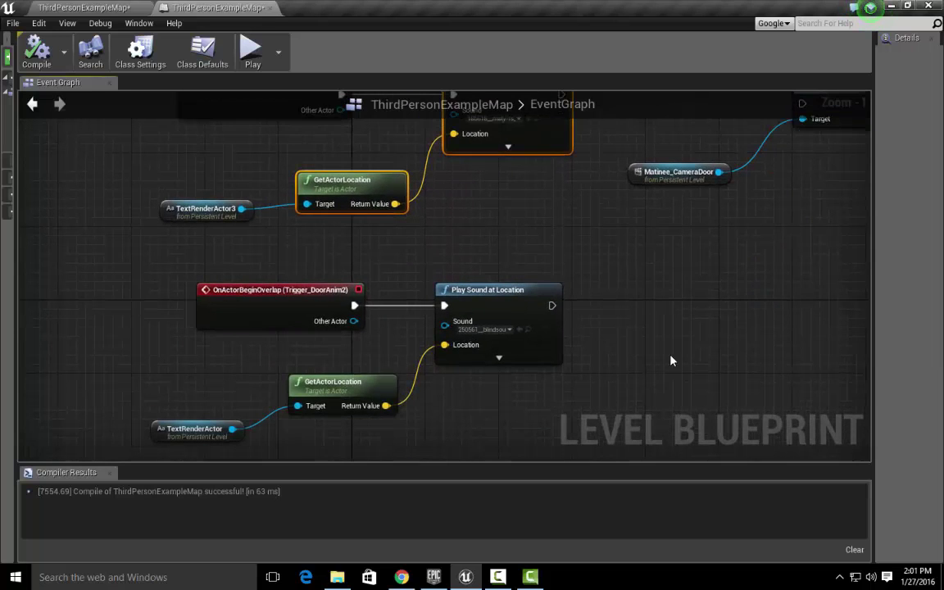
right_drag(670, 361, 701, 126)
click(565, 262)
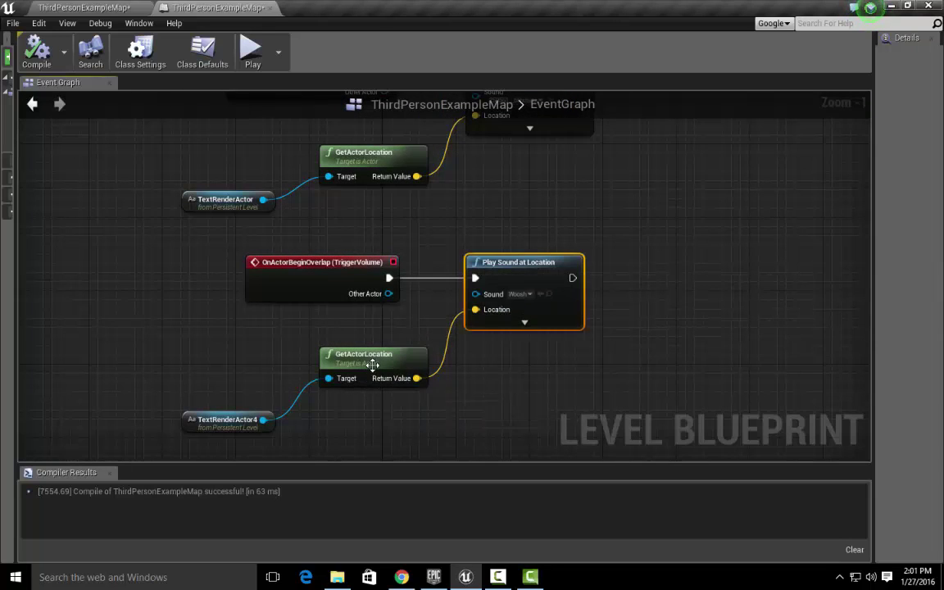
ctrl+click(375, 362)
right_drag(639, 222, 582, 281)
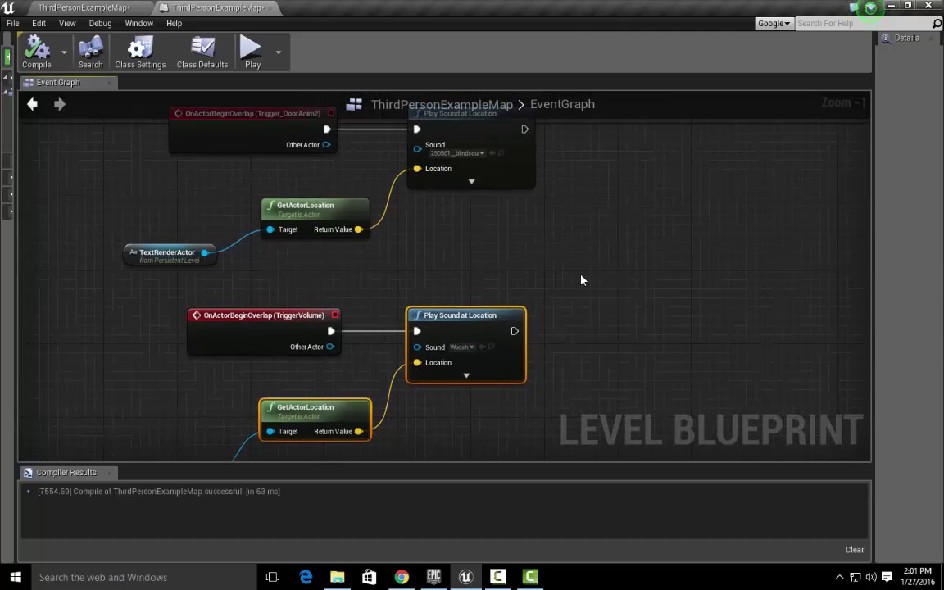
key(ctrl+c)
key(ctrl+v)
Step: Place the duplicated Play Sound at Location and GetActorLocation nodes beside the Play node of the Trigger_DoorAnim event
right_drag(710, 236, 670, 156)
scroll(738, 344, down, 4)
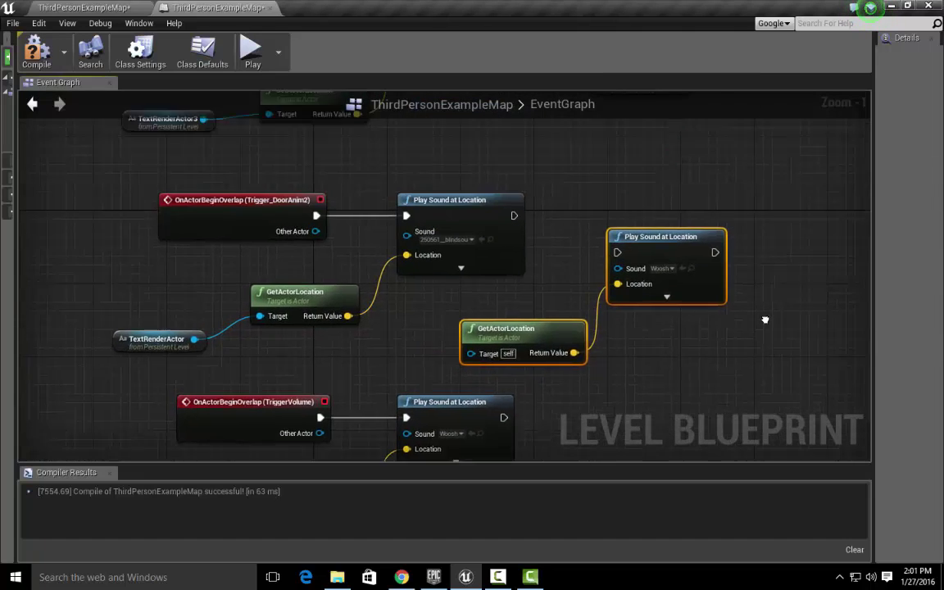
drag(701, 334, 693, 168)
right_drag(704, 210, 721, 279)
scroll(720, 280, up, 4)
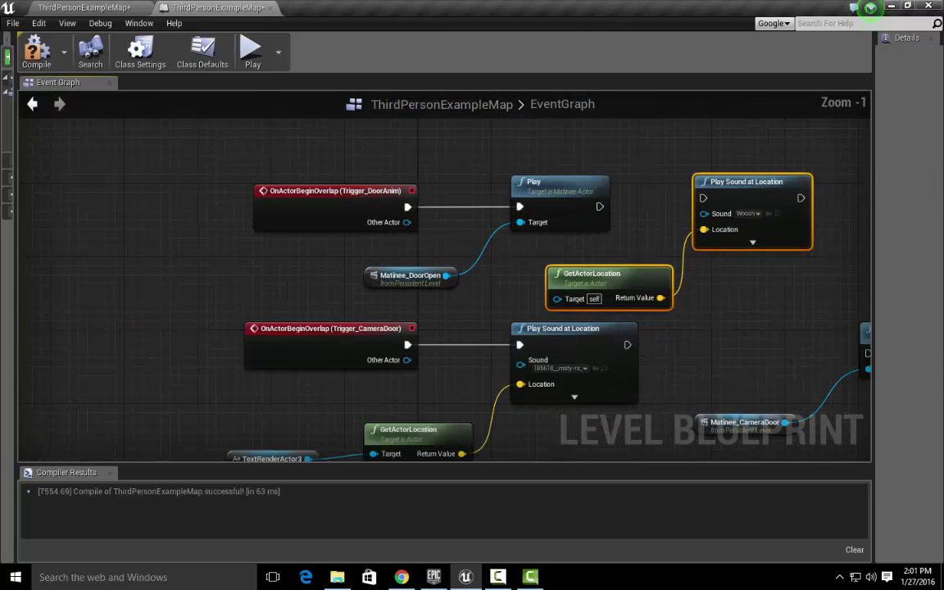
right_drag(747, 188, 735, 220)
drag(705, 218, 713, 208)
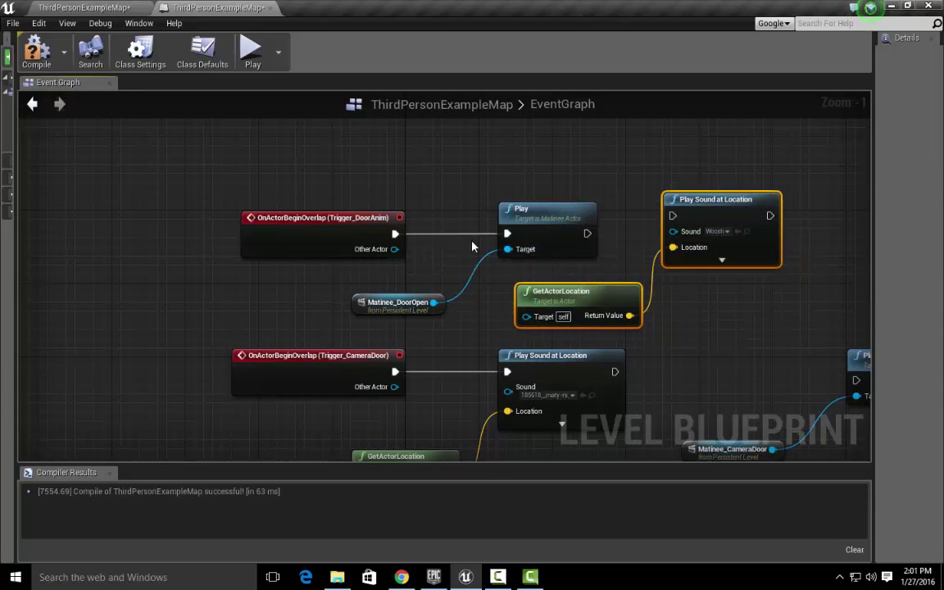
click(593, 300)
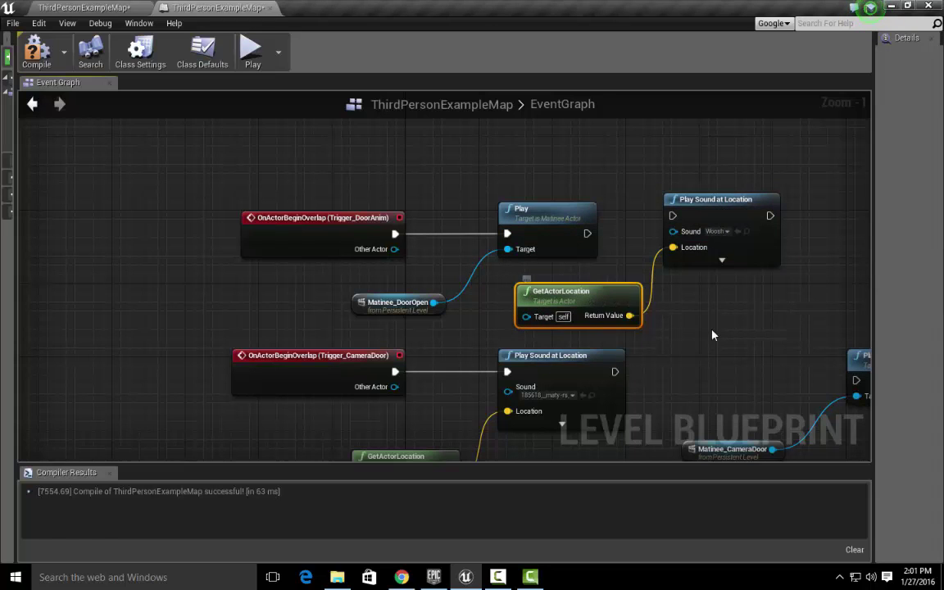
click(712, 332)
Step: Connect a reference to the "4. Door Opens" text actor to the copied GetActorLocation's target, and link the Play node to Play Sound at Location
click(119, 8)
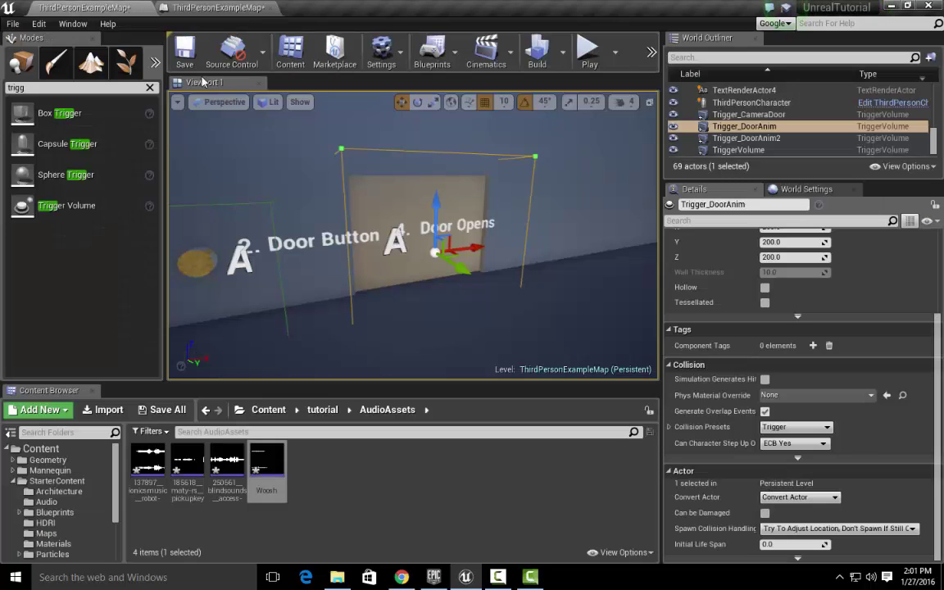
right_drag(445, 281, 445, 265)
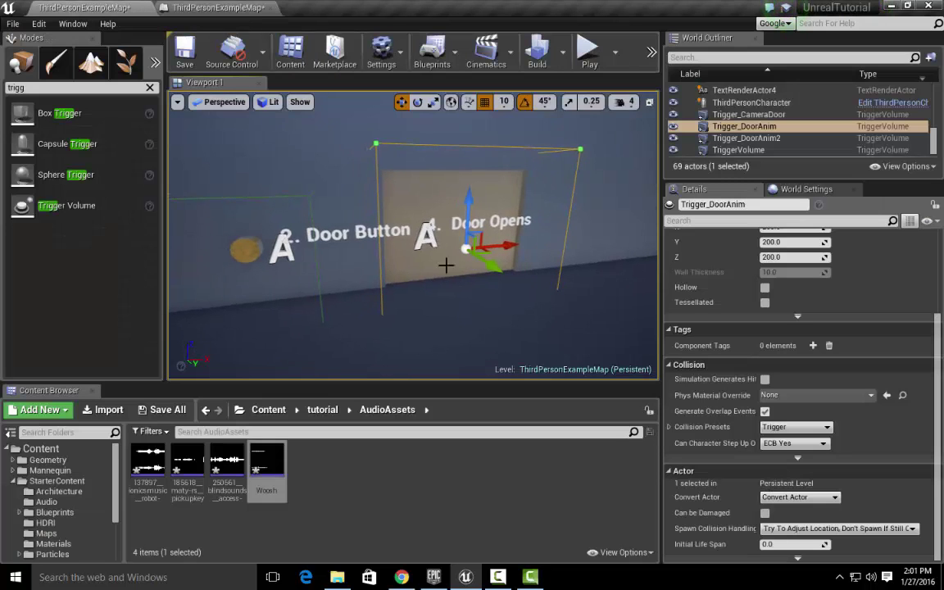
click(432, 222)
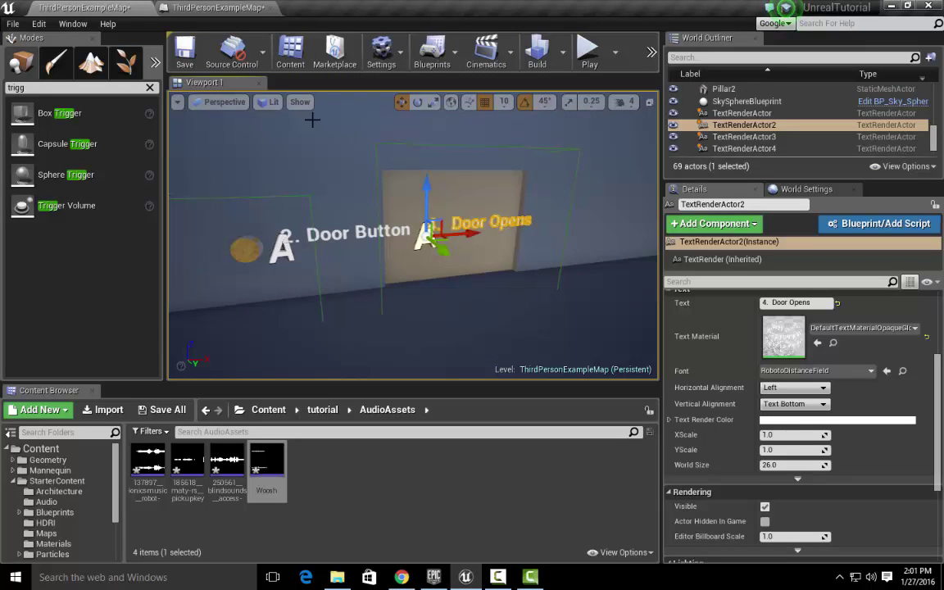
click(215, 8)
right_click(434, 300)
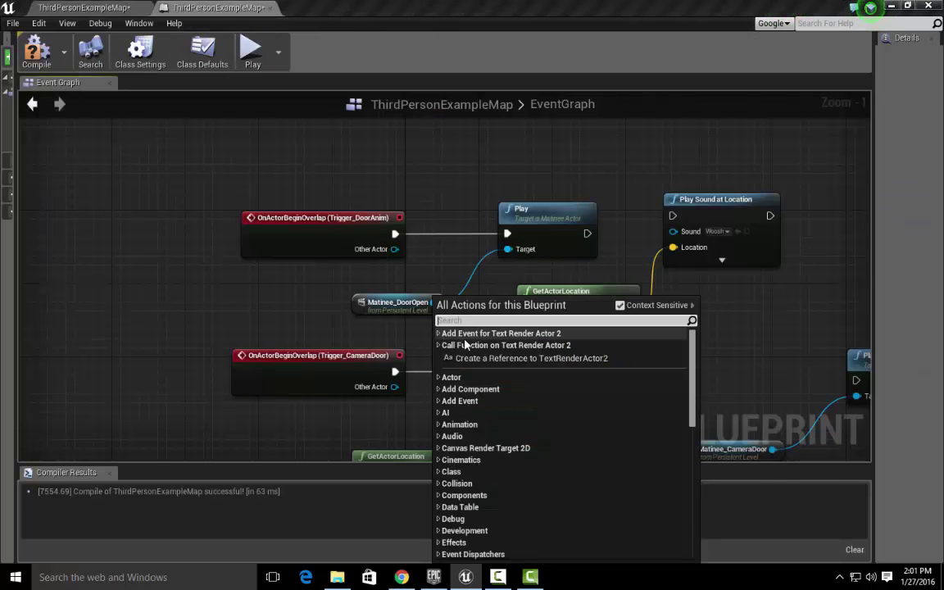
click(478, 359)
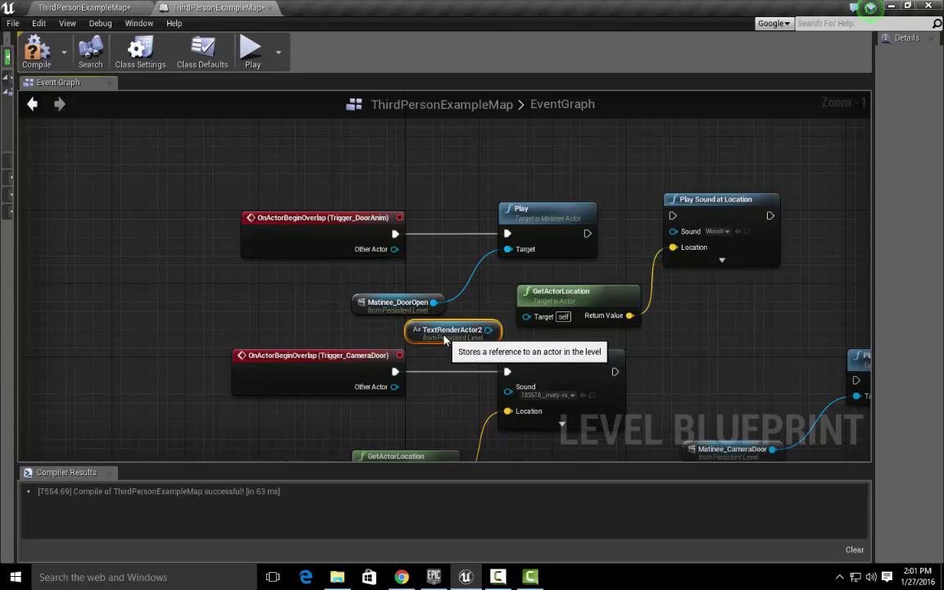
drag(479, 339, 527, 317)
drag(586, 233, 694, 237)
right_drag(628, 188, 628, 143)
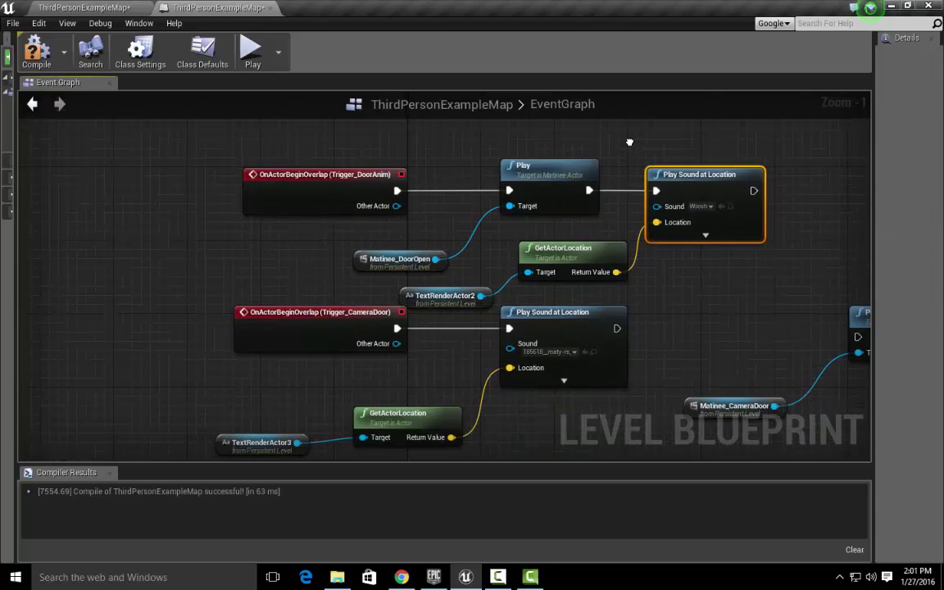
Step: Move the Trigger_DoorAnim node group upward to separate it from the Trigger_CameraDoor nodes
scroll(627, 189, down, 1)
drag(271, 159, 715, 280)
drag(580, 199, 581, 175)
right_drag(734, 306, 710, 180)
Step: Move the Matinee_CameraDoor reference and its Play node farther away from the Trigger_CameraDoor event's sound nodes
right_drag(655, 205, 739, 228)
drag(654, 332, 392, 212)
right_drag(737, 215, 542, 197)
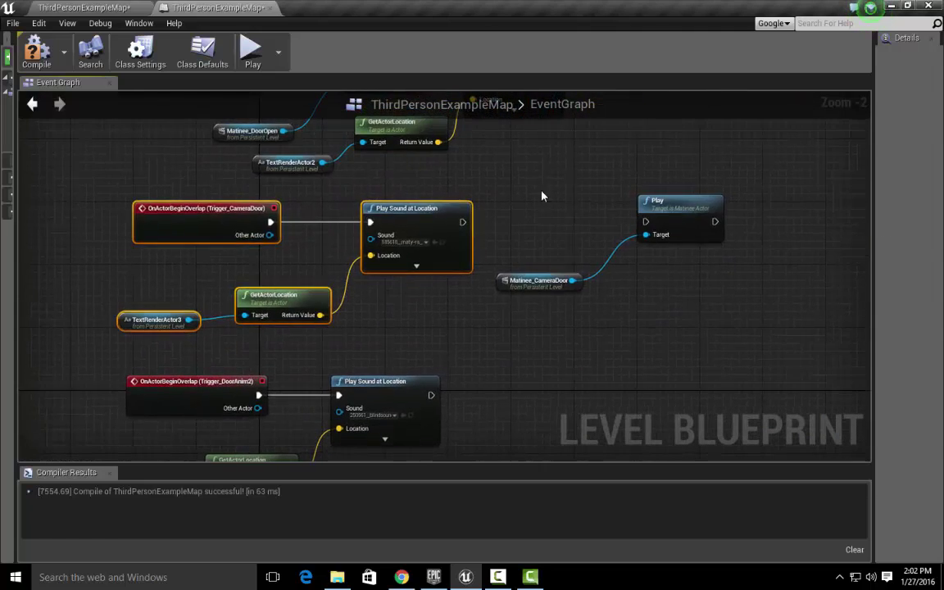
drag(541, 190, 687, 322)
drag(662, 218, 712, 228)
right_drag(551, 332, 648, 218)
scroll(643, 219, down, 1)
right_drag(558, 291, 579, 238)
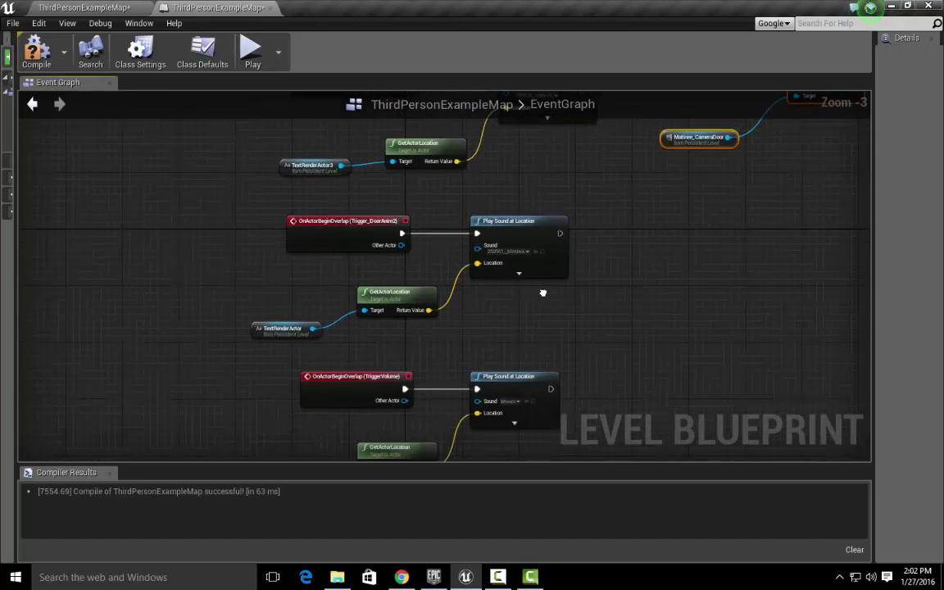
Step: Wrap the Trigger_DoorAnim event's nodes in a comment box titled "Door Open" and move the box slightly upward
drag(554, 324, 284, 235)
right_drag(644, 260, 618, 501)
drag(232, 156, 615, 269)
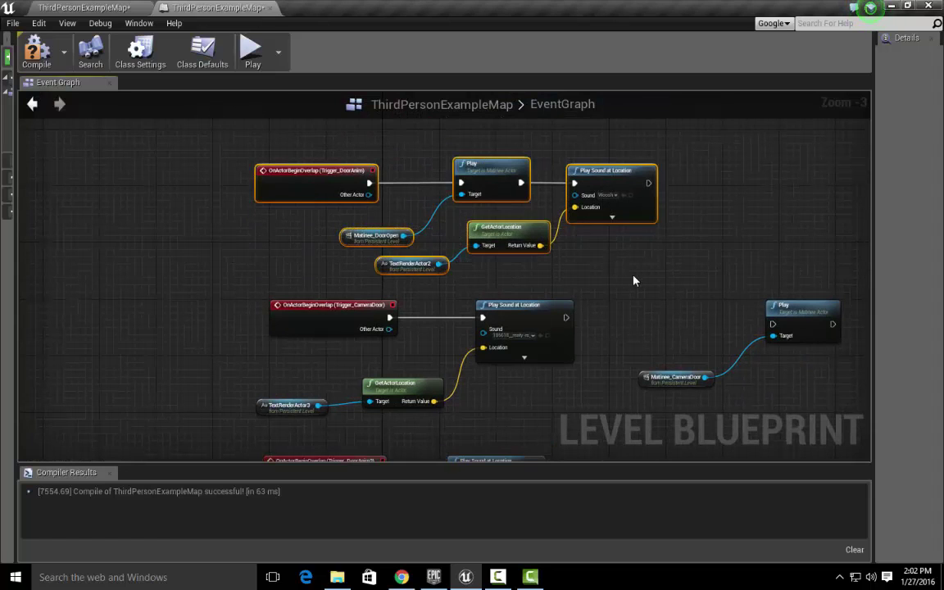
key(c)
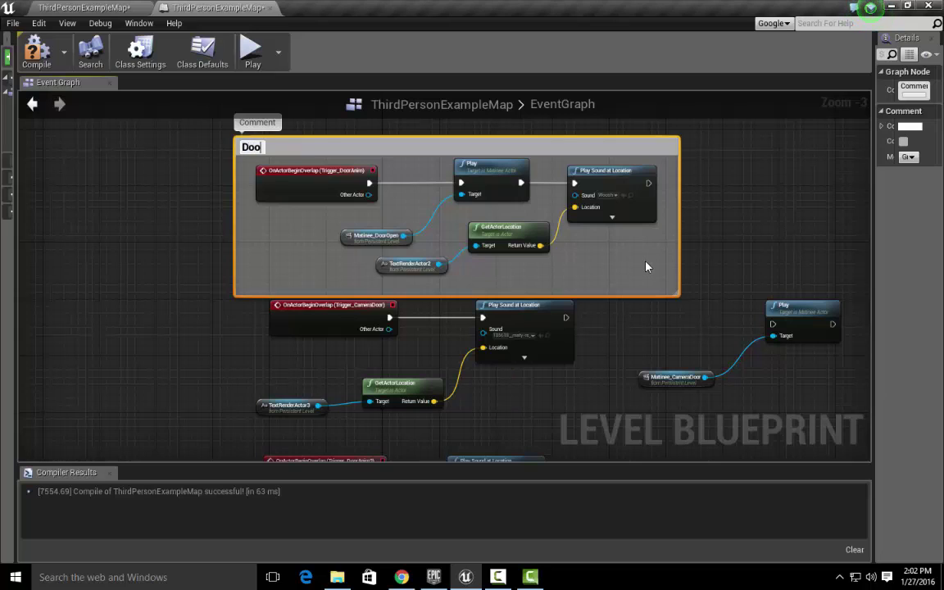
key(Return)
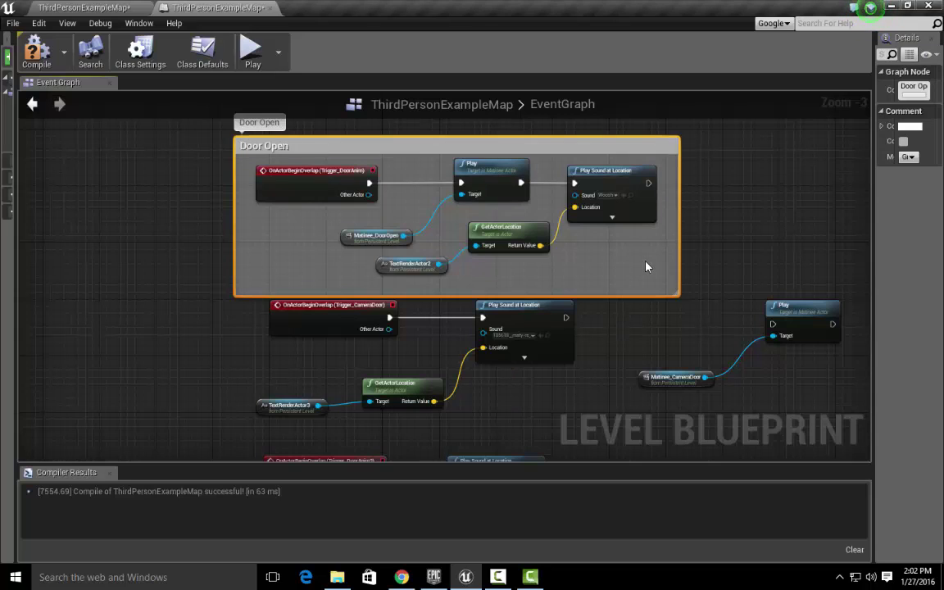
click(713, 161)
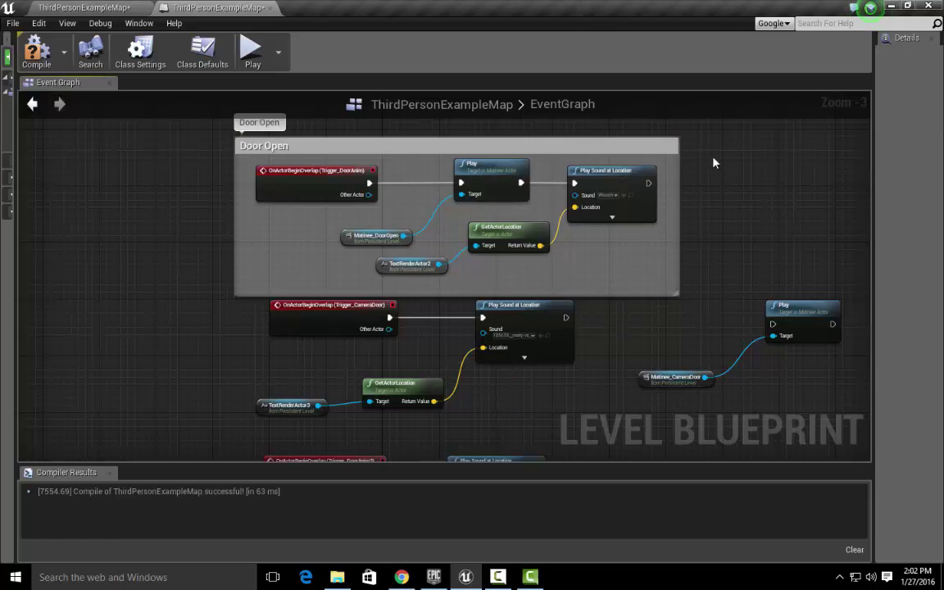
click(614, 147)
drag(614, 147, 613, 125)
Step: Wrap the Trigger_CameraDoor event's sound nodes in a comment box titled "Camera Clue IGC" and move it slightly down, clear of the Door Open box
right_drag(683, 318, 689, 213)
drag(545, 307, 267, 230)
key(c)
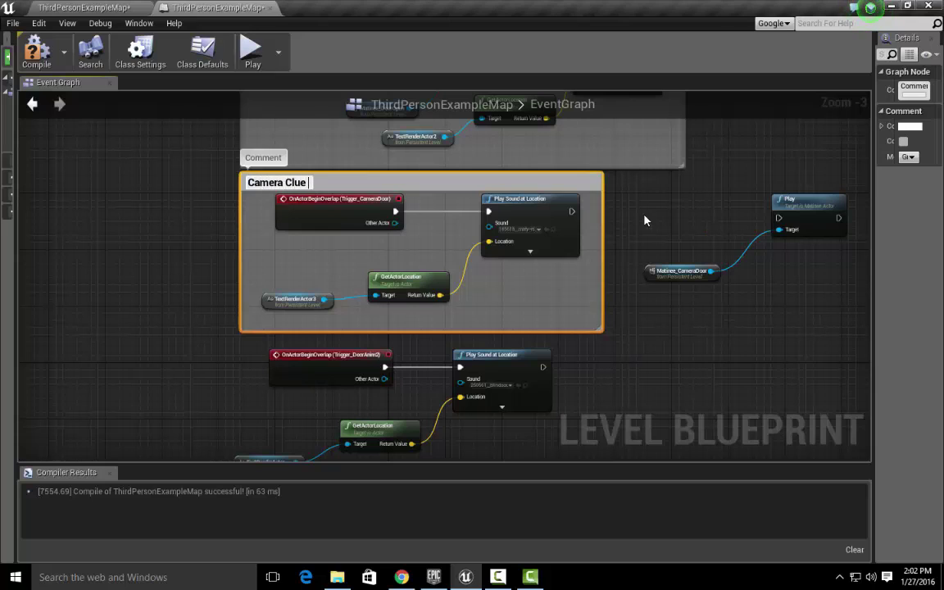
key(Return)
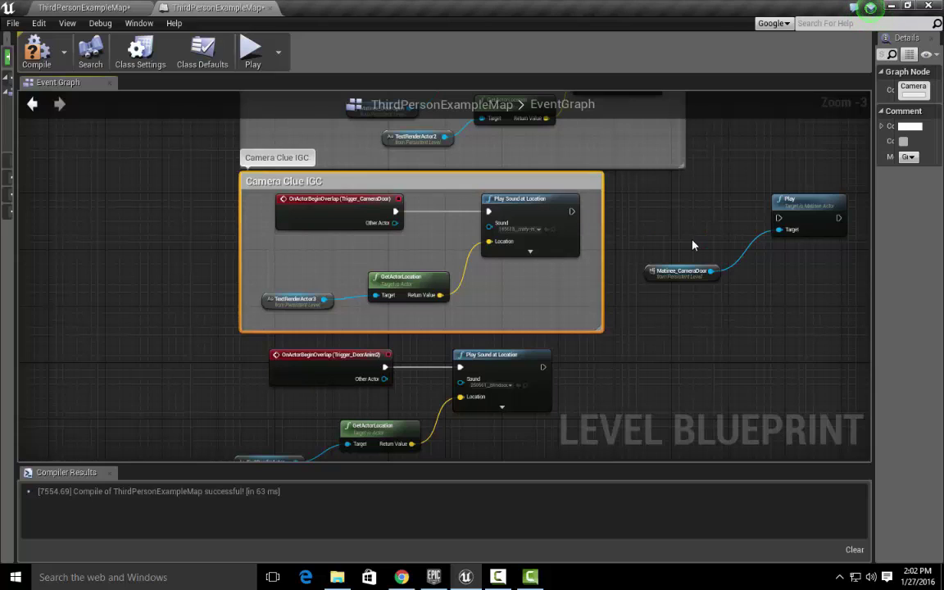
drag(592, 183, 592, 190)
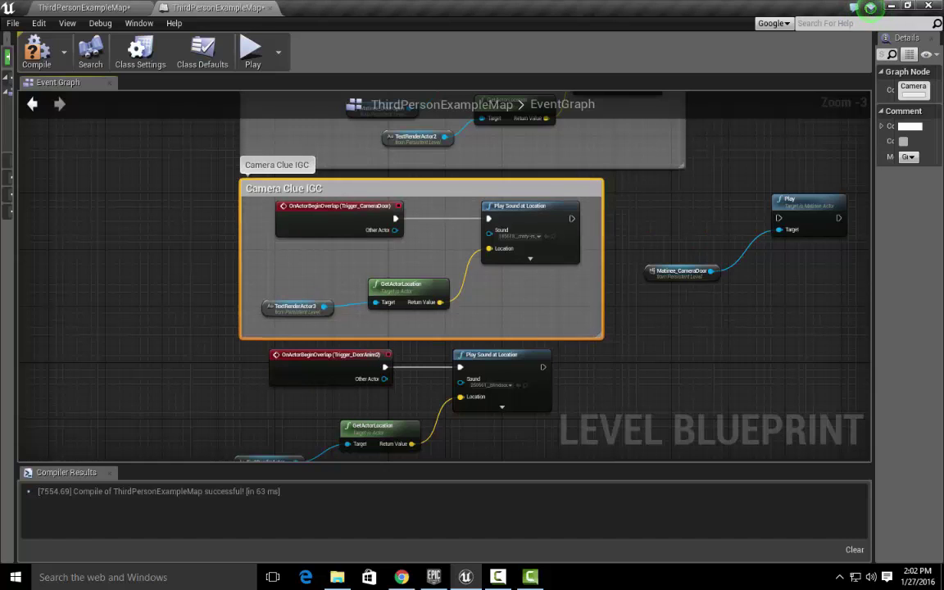
Step: Move the Trigger_DoorAnim2 event's nodes slightly down and wrap them in a comment box titled "Door Button"
right_drag(663, 338, 665, 172)
scroll(665, 172, down, 1)
drag(621, 257, 534, 269)
click(541, 206)
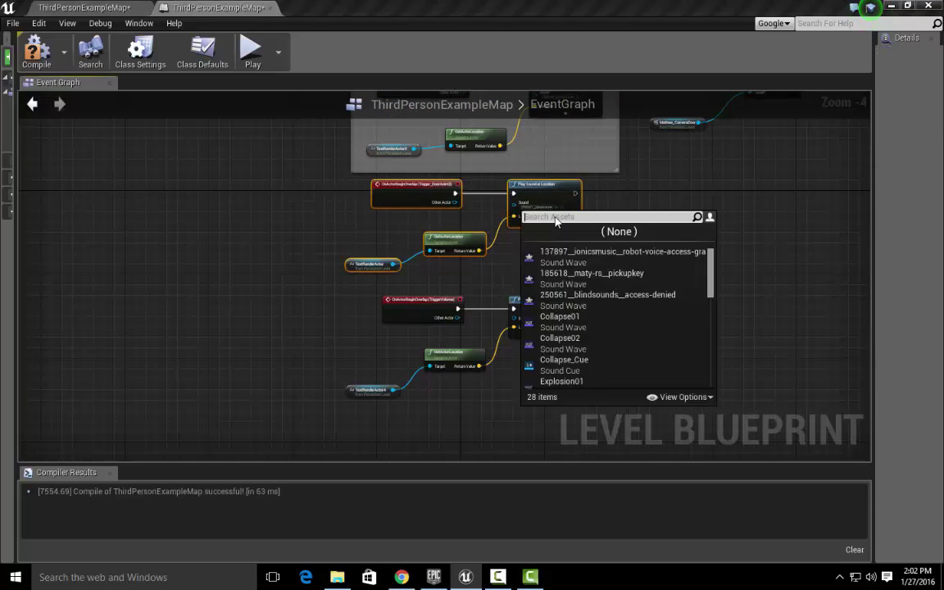
drag(657, 186, 361, 272)
drag(429, 196, 430, 206)
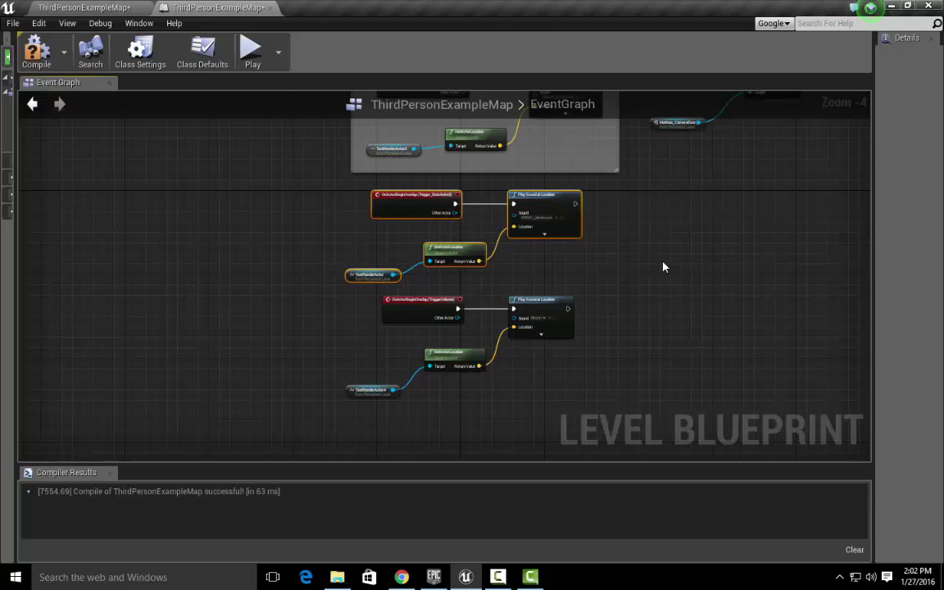
key(c)
scroll(589, 273, up, 3)
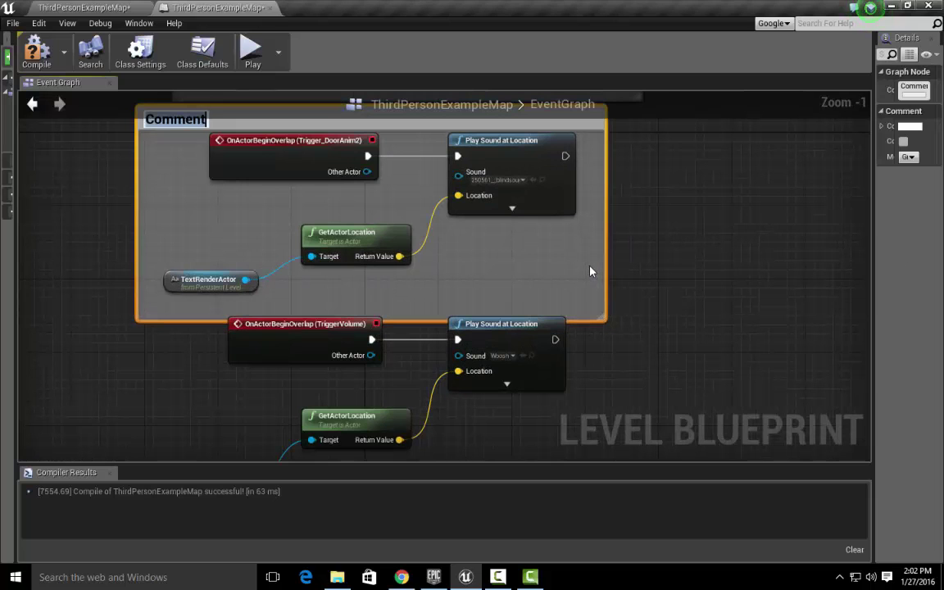
scroll(591, 272, down, 2)
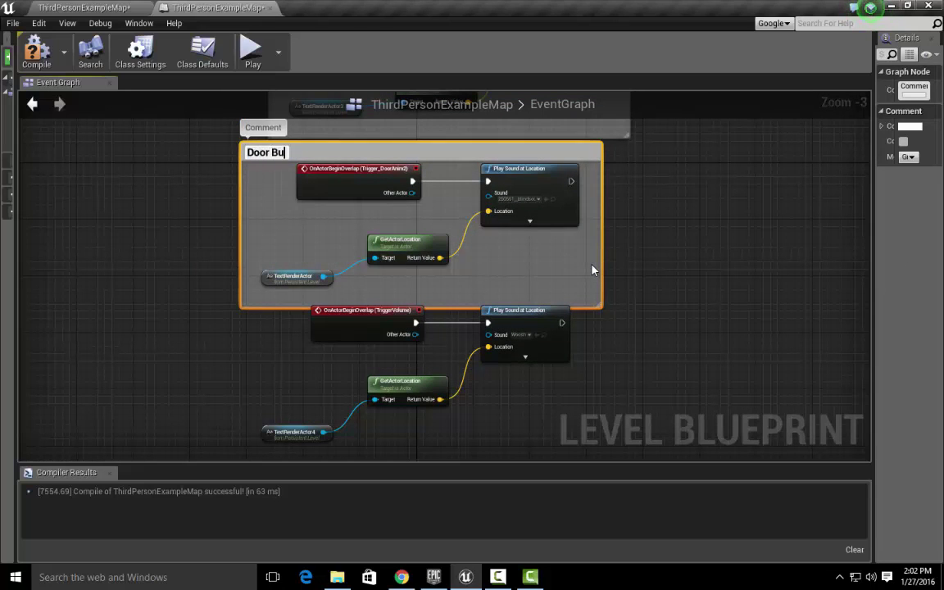
key(Return)
Step: Wrap the TriggerVolume event's sound nodes in a comment box titled "Power Box"
right_drag(705, 345, 716, 238)
drag(577, 355, 343, 264)
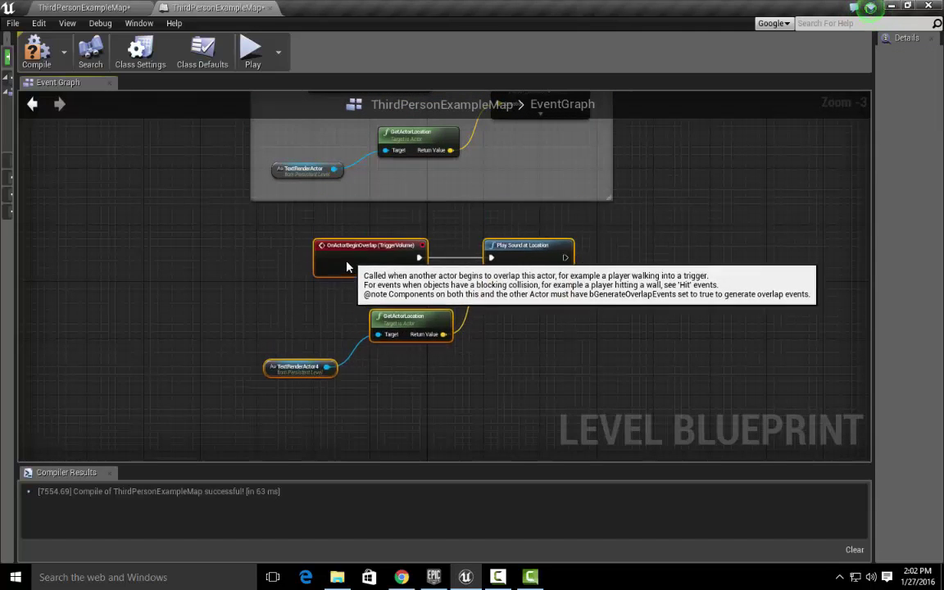
key(c)
right_drag(685, 310, 753, 308)
scroll(653, 281, up, 1)
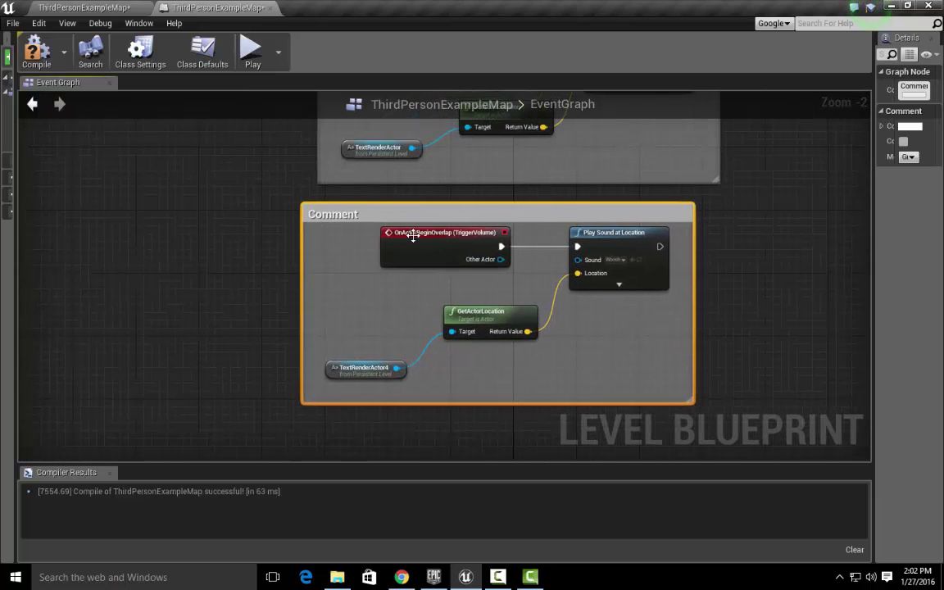
double_click(344, 215)
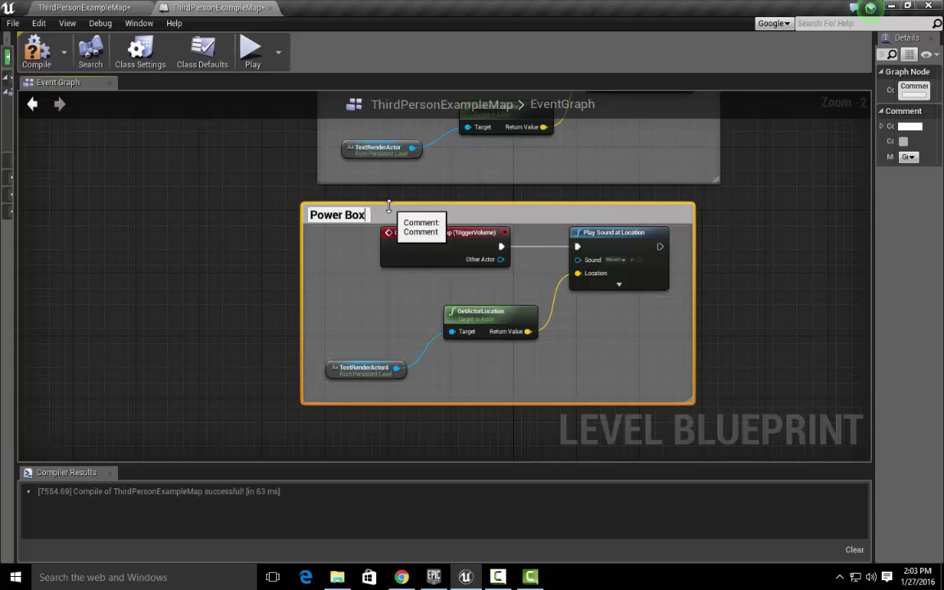
key(Return)
Step: Review the commented event groups, and playtest the level by walking the character from the camera clue to the opening door
scroll(763, 309, down, 4)
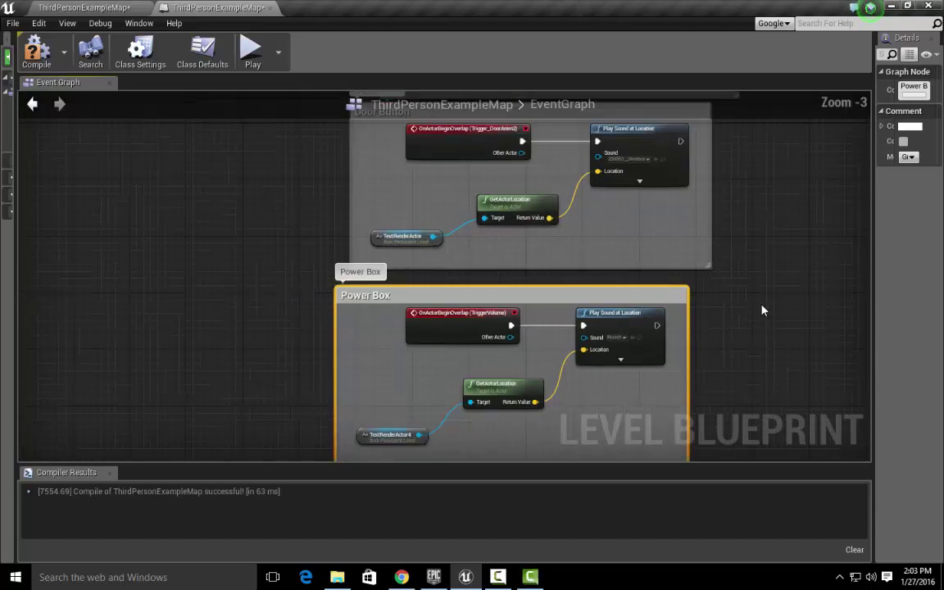
scroll(644, 260, up, 2)
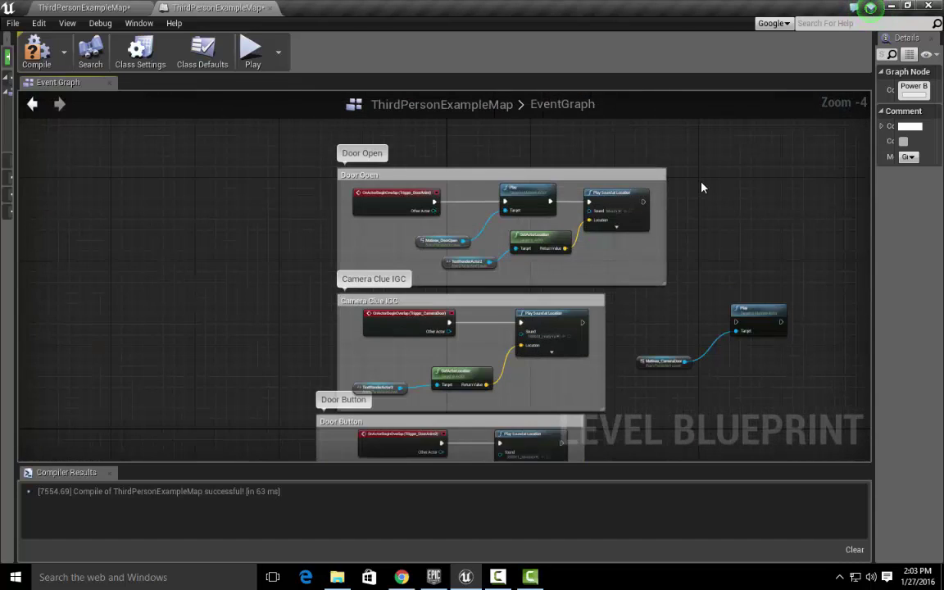
right_drag(642, 208, 669, 226)
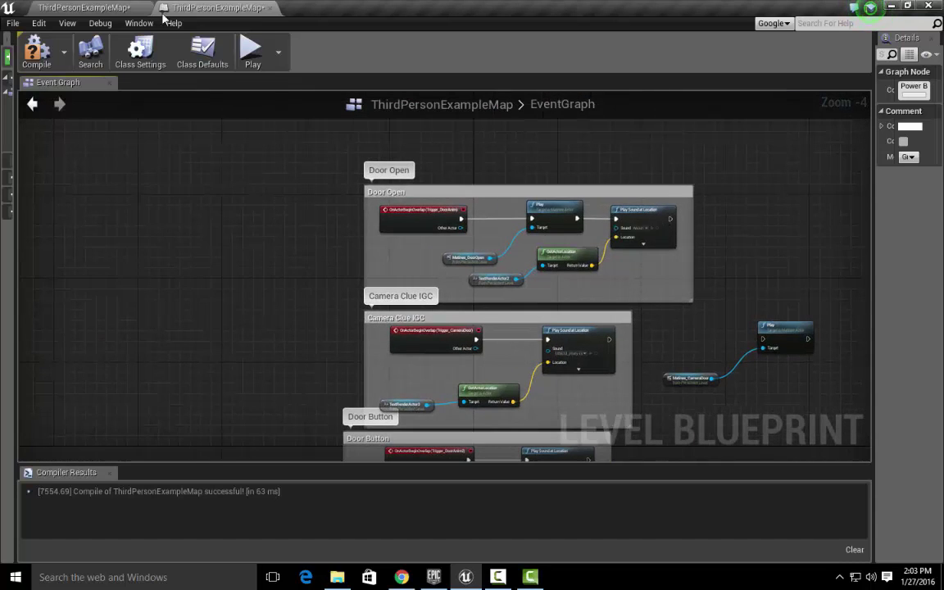
click(85, 7)
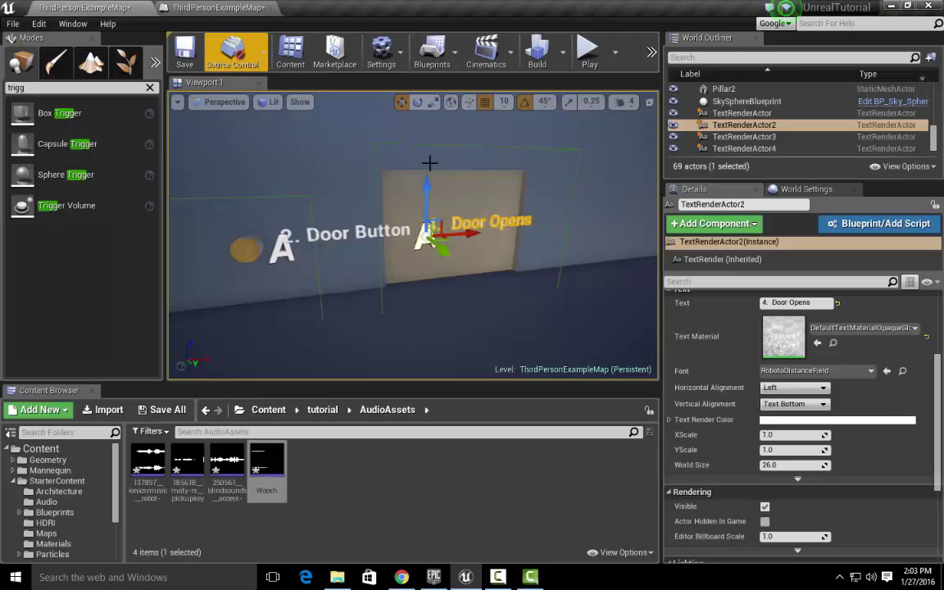
click(589, 56)
key(w)
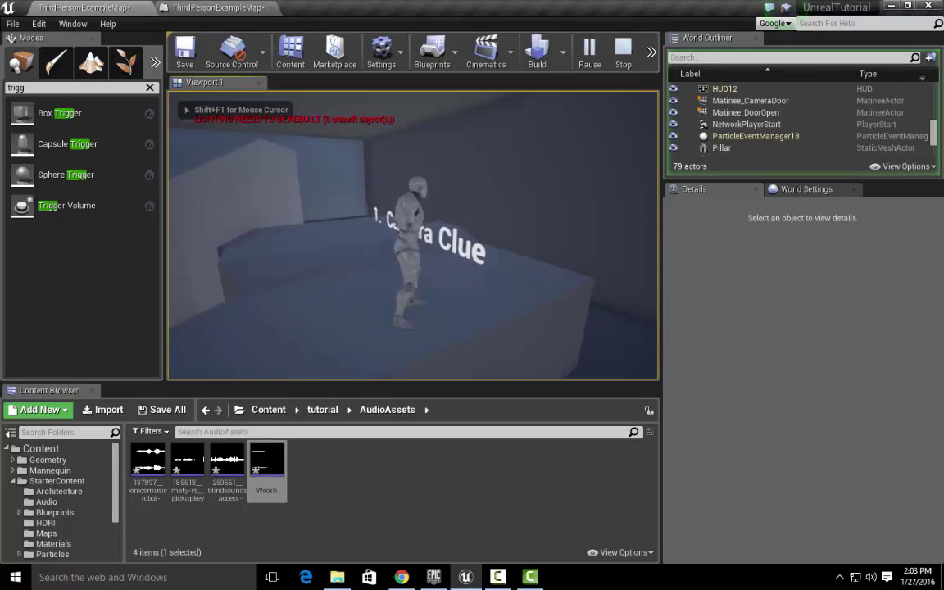
key(w)
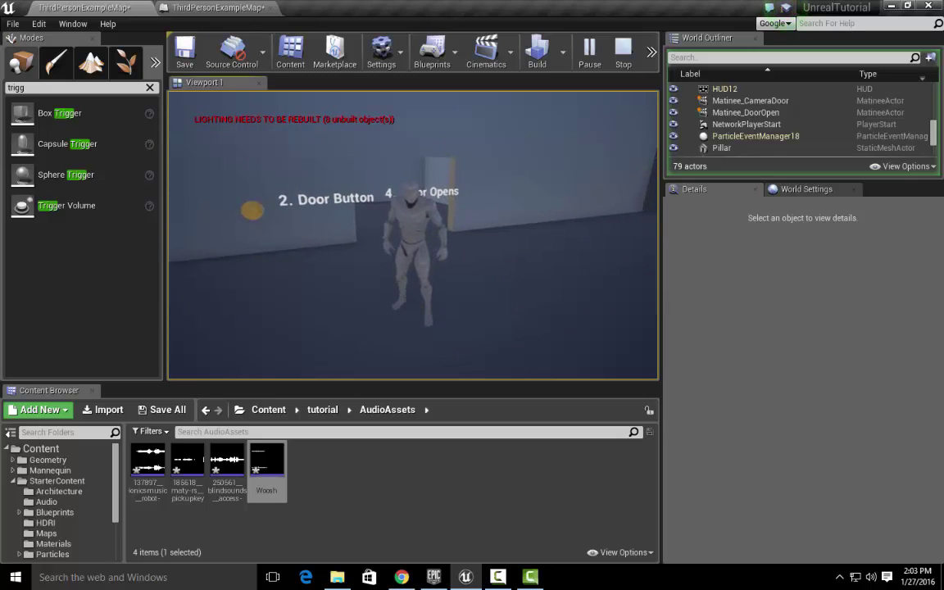
key(Escape)
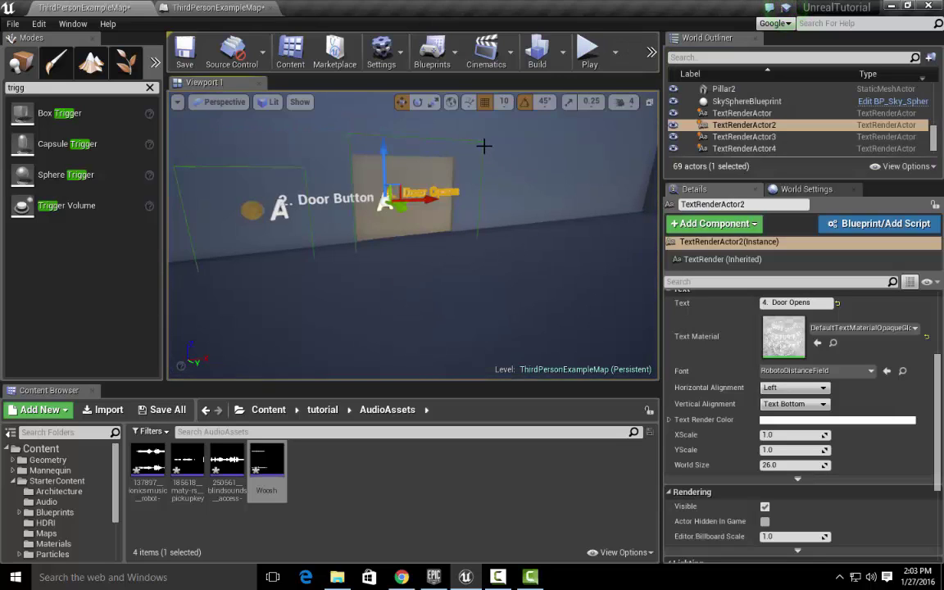
Step: Select the trigger volume around the "3. Power Switch" box and jump to its OnActorBeginOverlap event in the Level Blueprint
right_drag(504, 226, 490, 195)
scroll(479, 195, down, 3)
scroll(479, 194, up, 2)
scroll(479, 195, down, 2)
key(w)
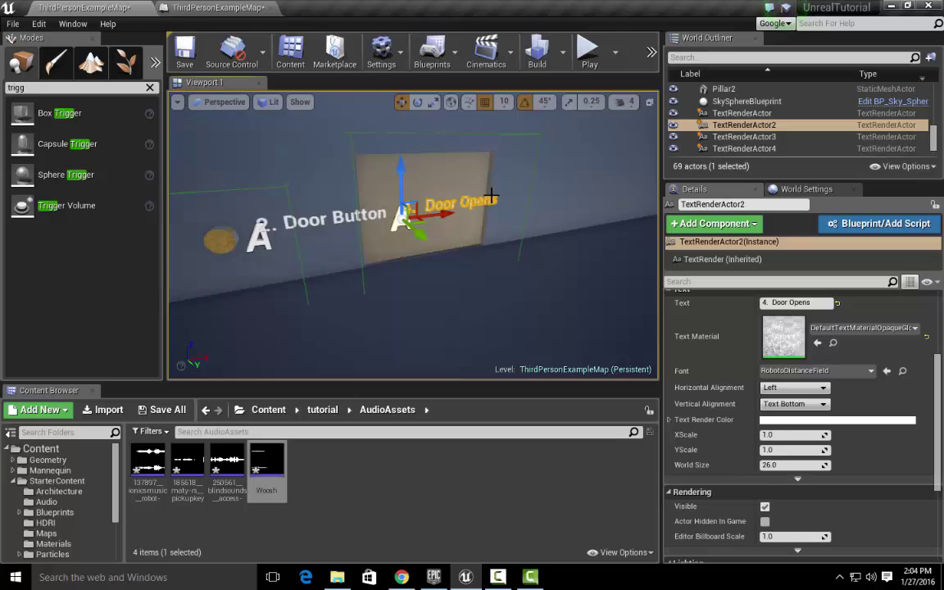
right_drag(490, 195, 507, 222)
key(w)
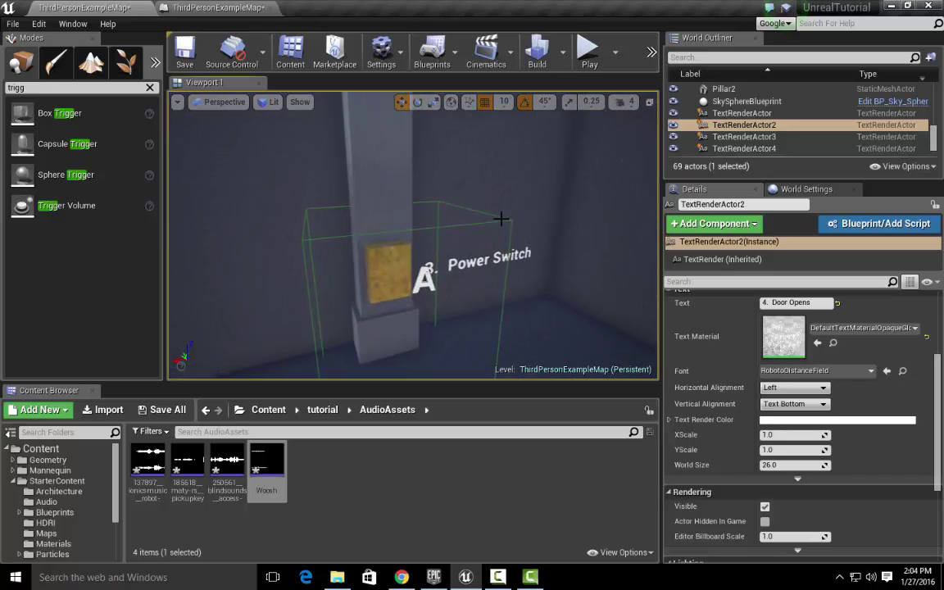
click(499, 219)
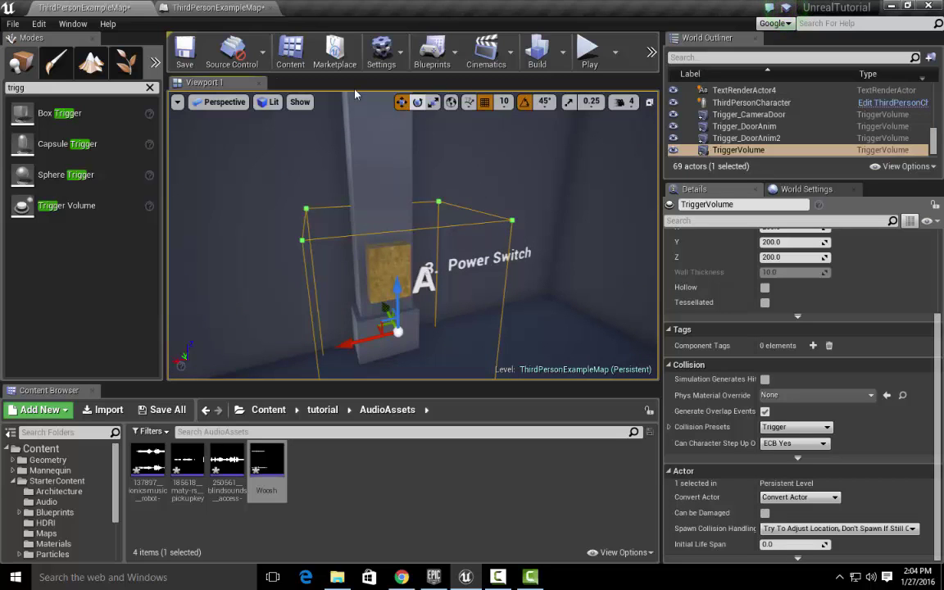
right_click(774, 154)
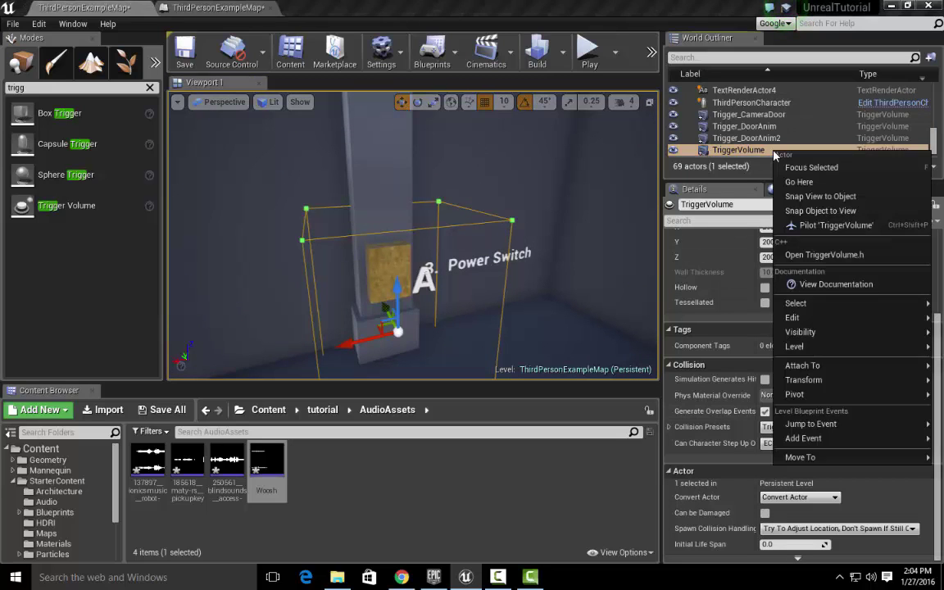
mouse_move(816, 425)
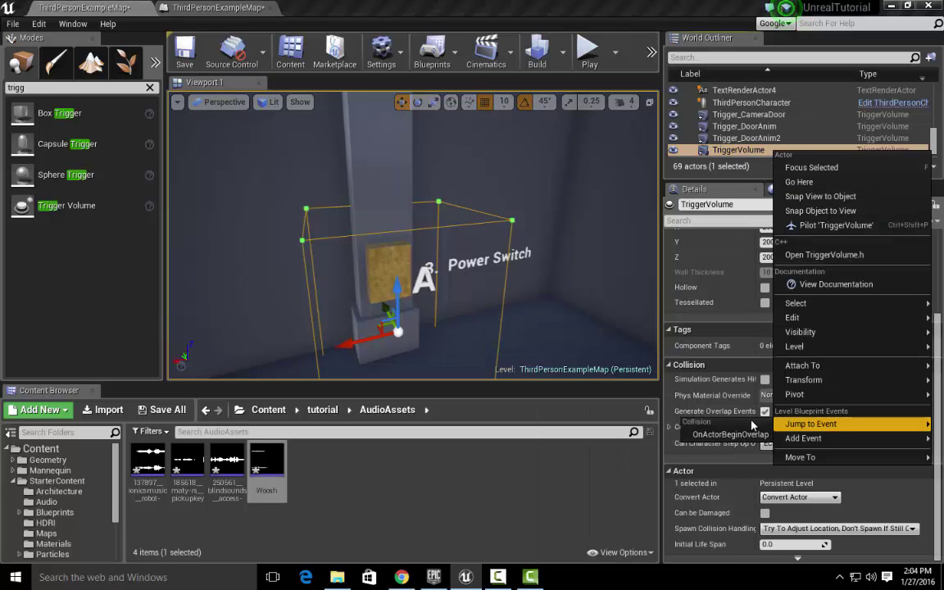
click(752, 429)
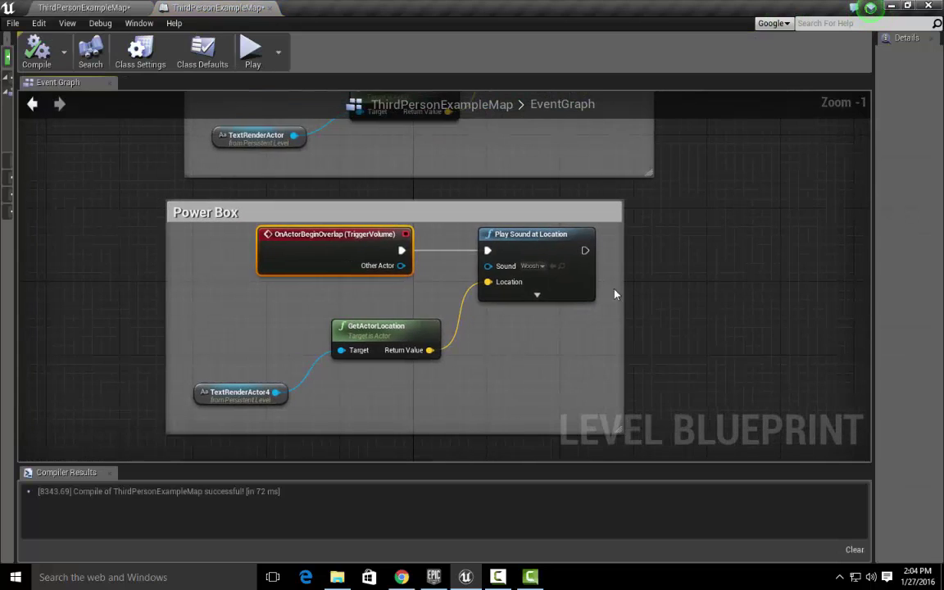
Step: Insert a Do N node between the Power Box's OnActorBeginOverlap event and its Play Sound at Location node, searching all actions without context sensitivity
drag(400, 250, 449, 231)
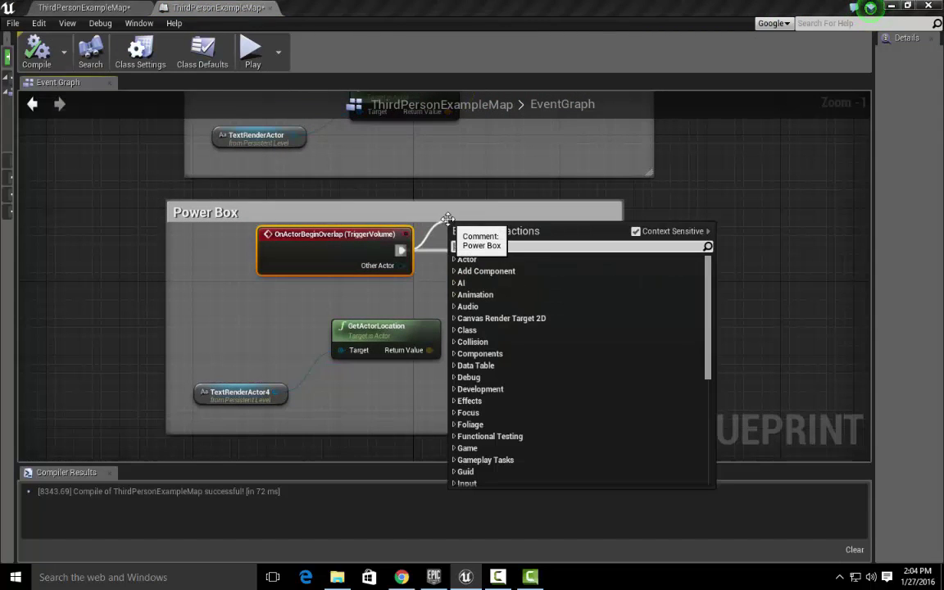
click(700, 252)
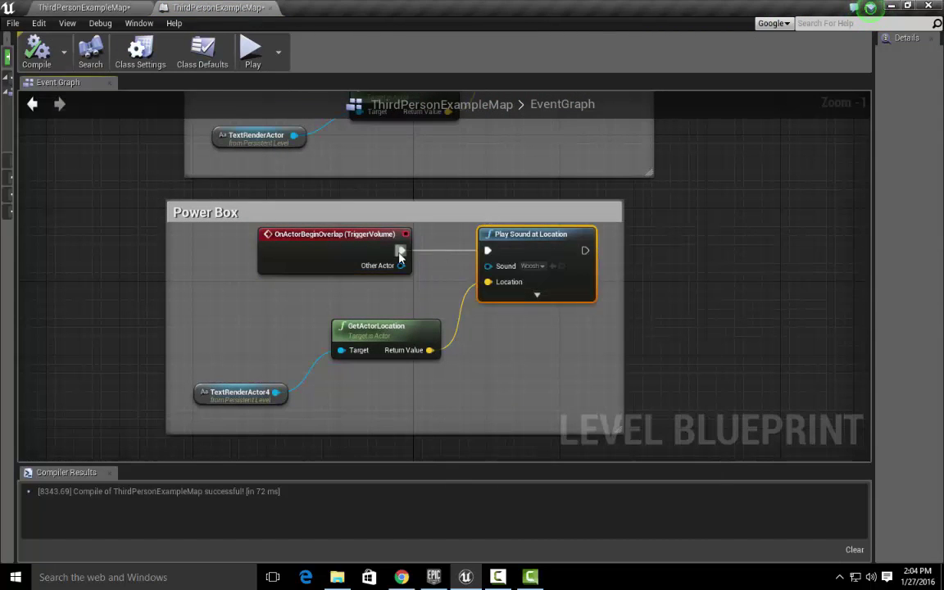
drag(401, 250, 439, 228)
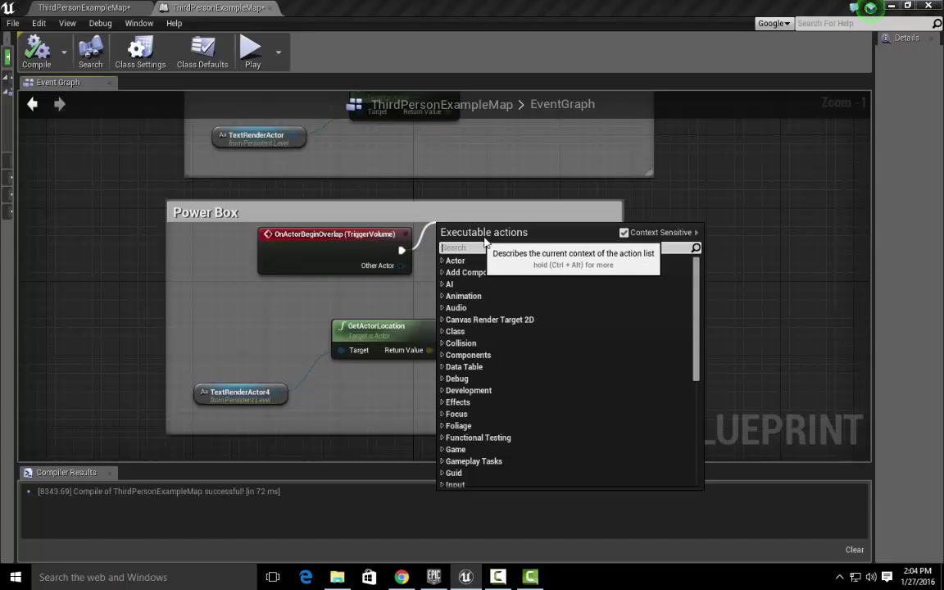
text(play)
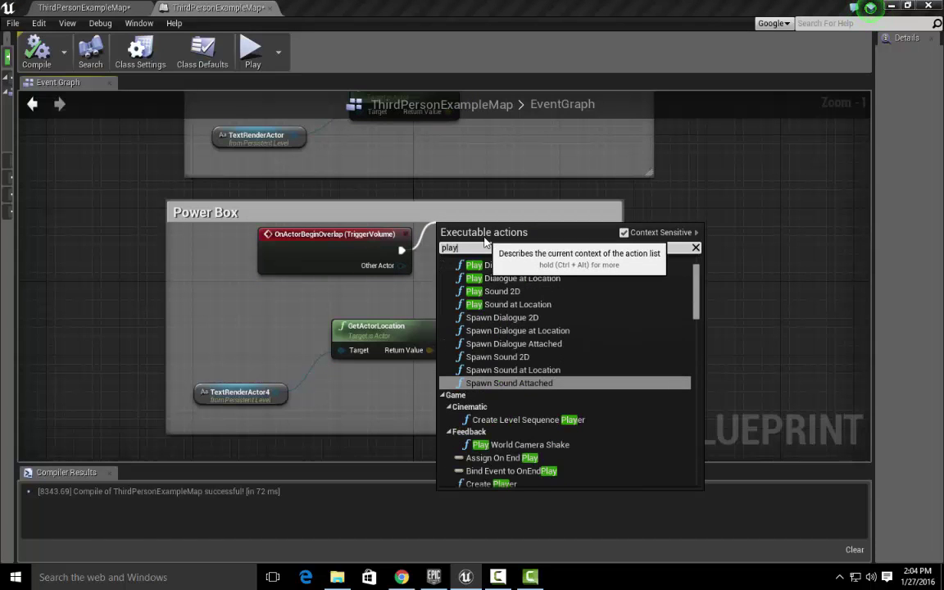
text( n)
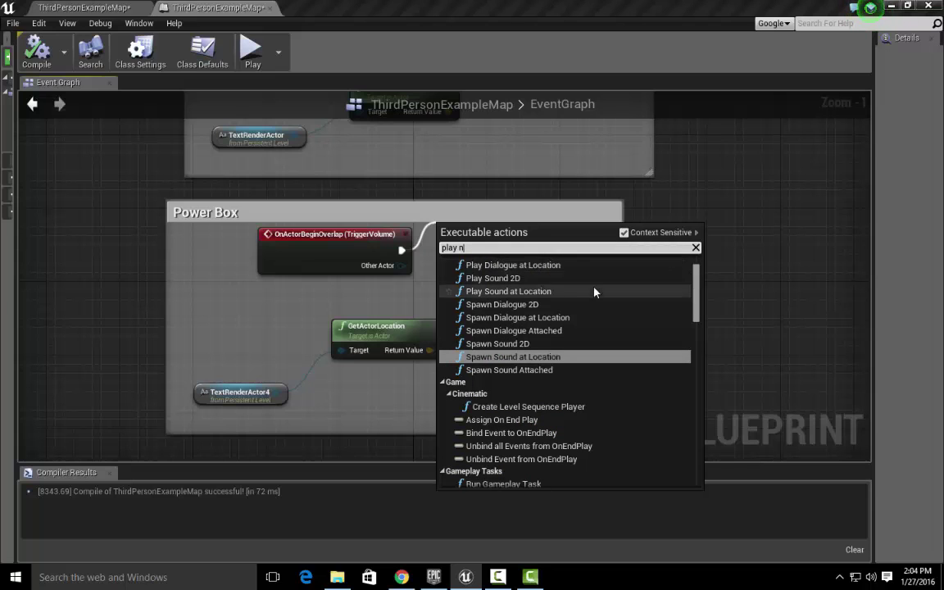
click(625, 234)
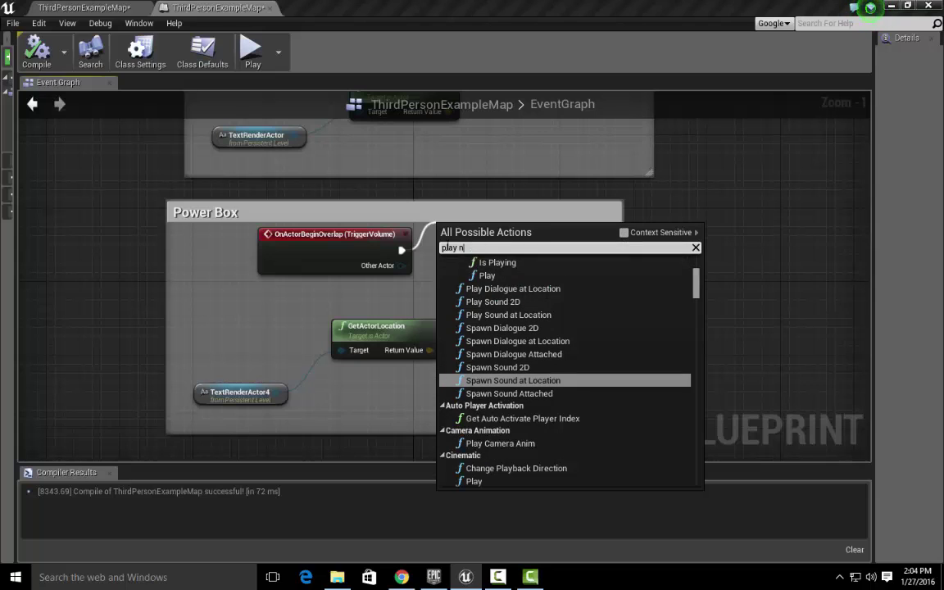
click(457, 246)
text(n)
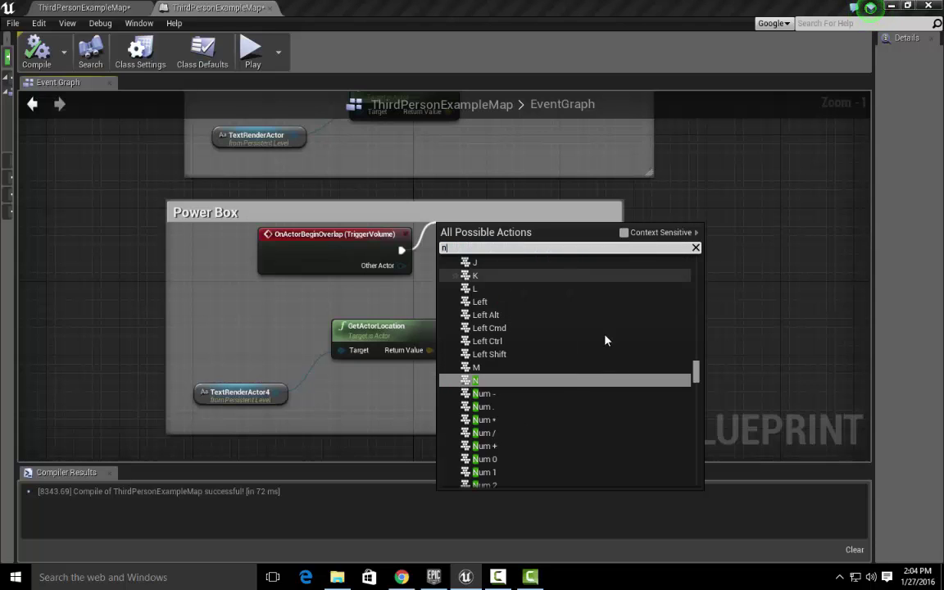
scroll(606, 401, down, 5)
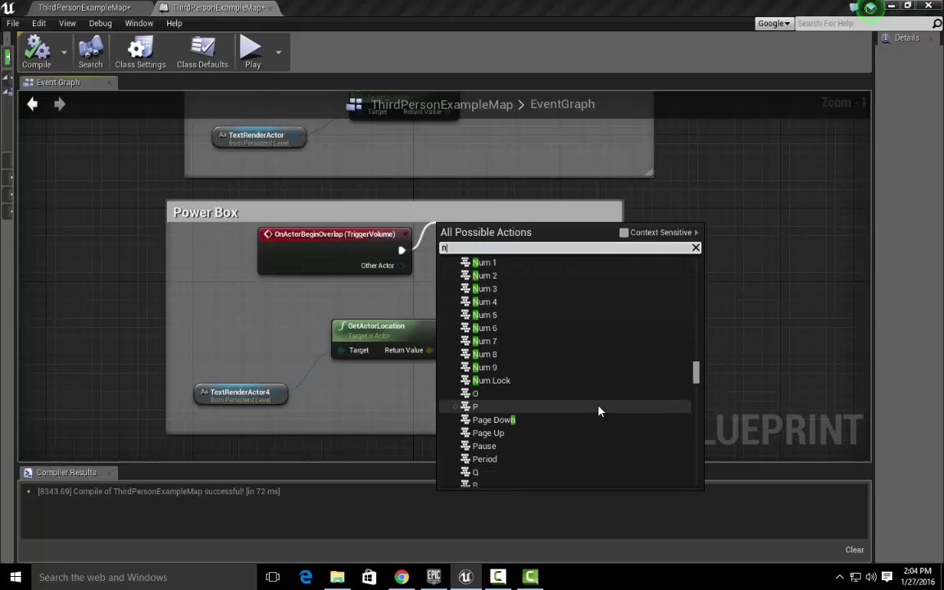
scroll(594, 412, down, 1)
scroll(592, 413, up, 1)
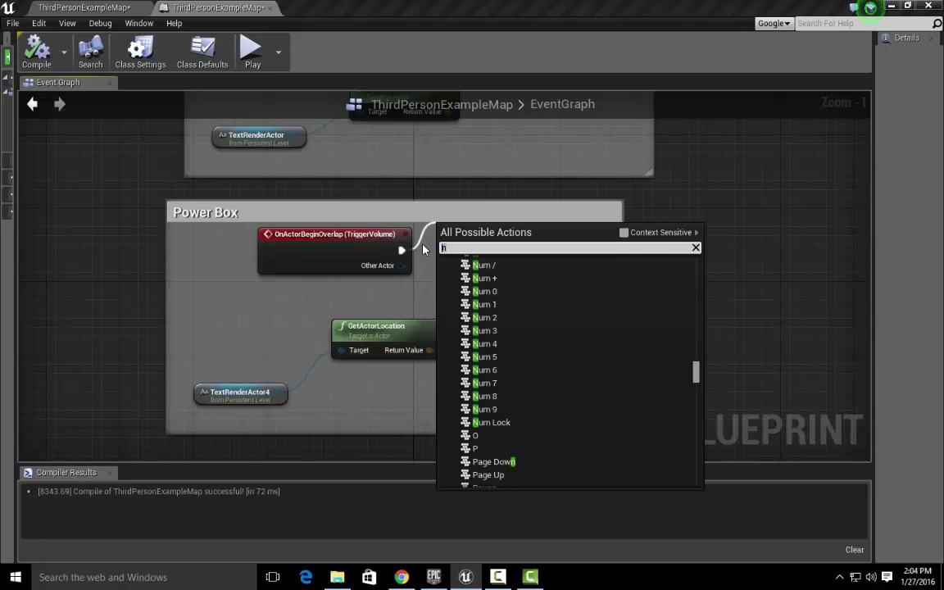
text(once)
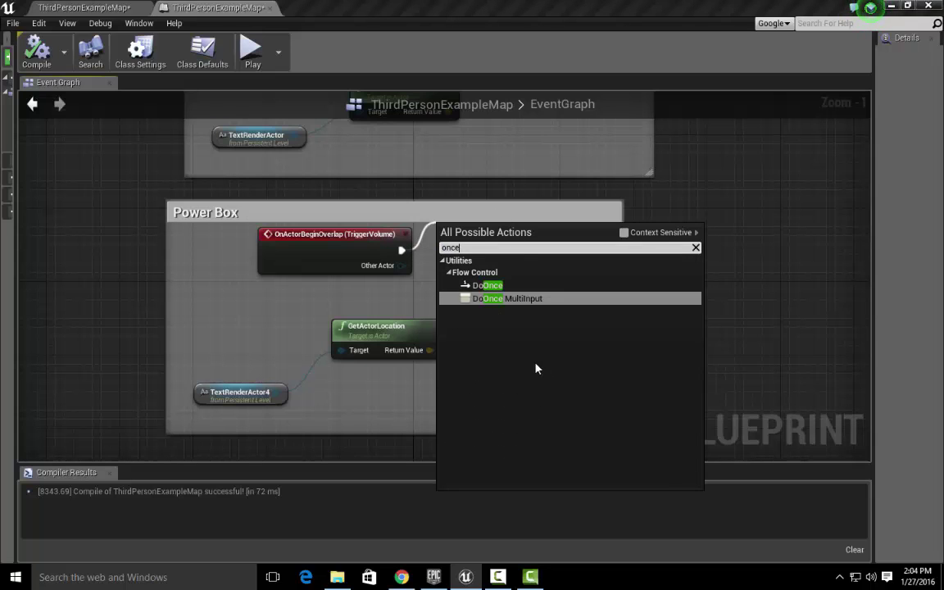
double_click(450, 247)
text(do)
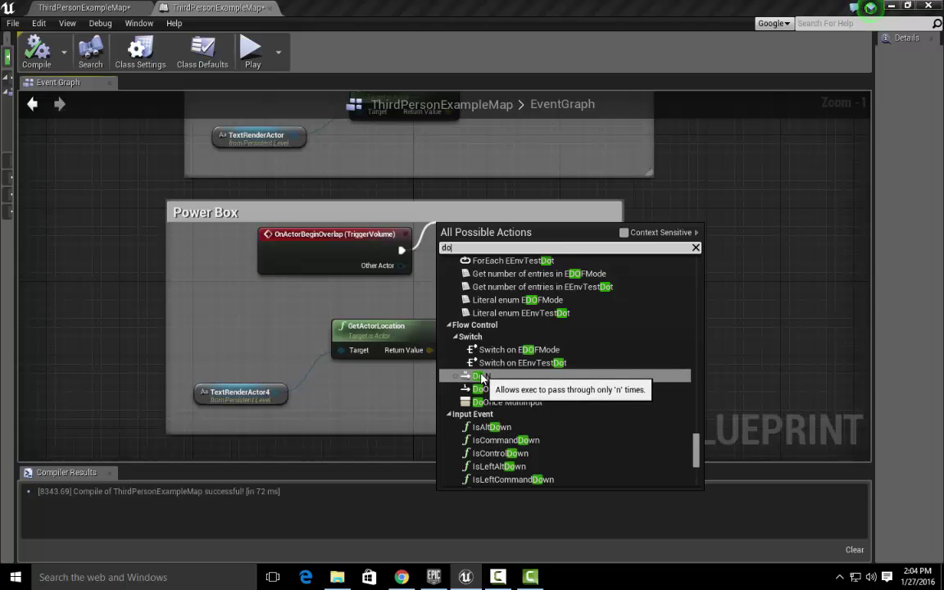
click(481, 376)
Step: Move the Power Box's Play Sound at Location node away from the Do N node to make room, and compile the Level Blueprint
drag(570, 254, 653, 249)
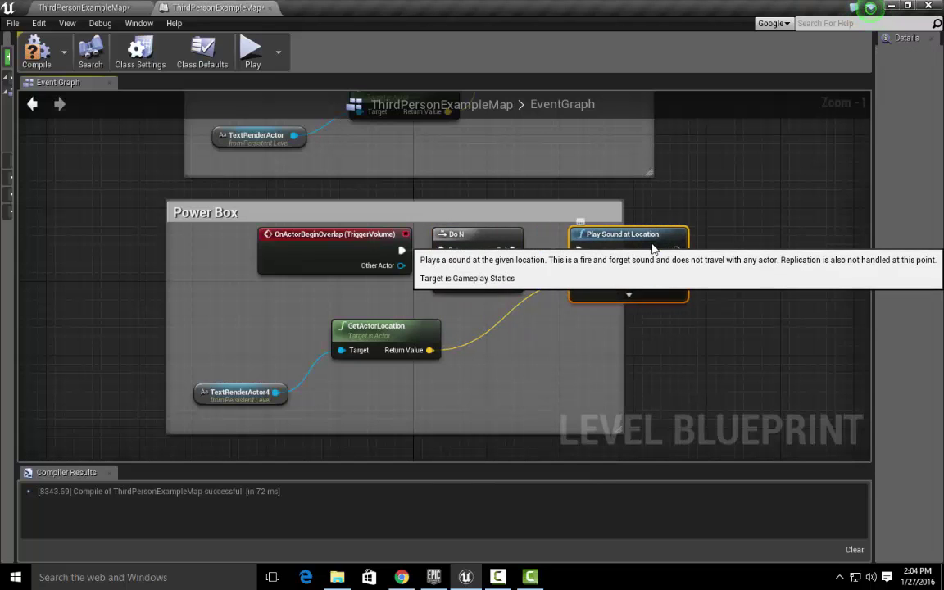
right_drag(587, 328, 557, 340)
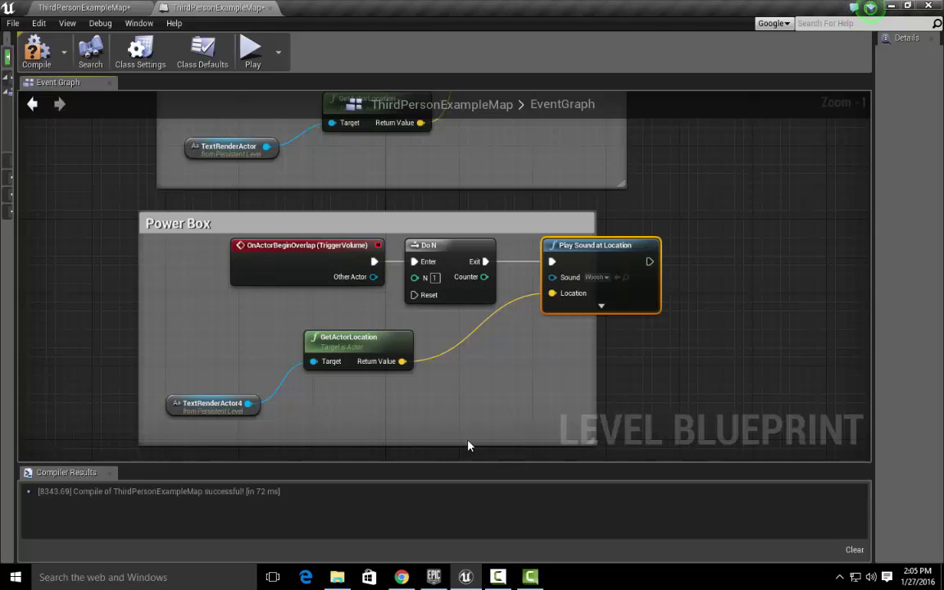
click(36, 51)
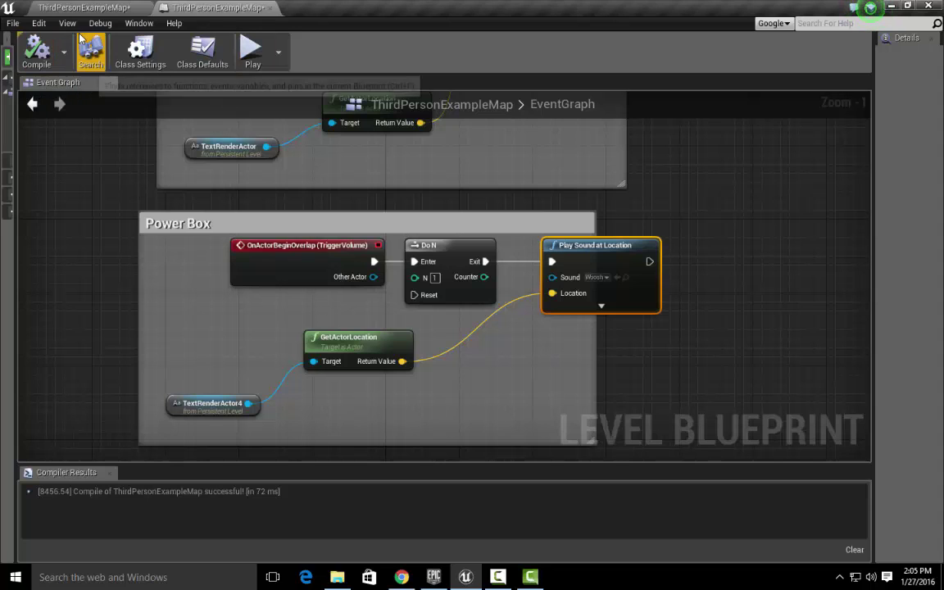
click(444, 248)
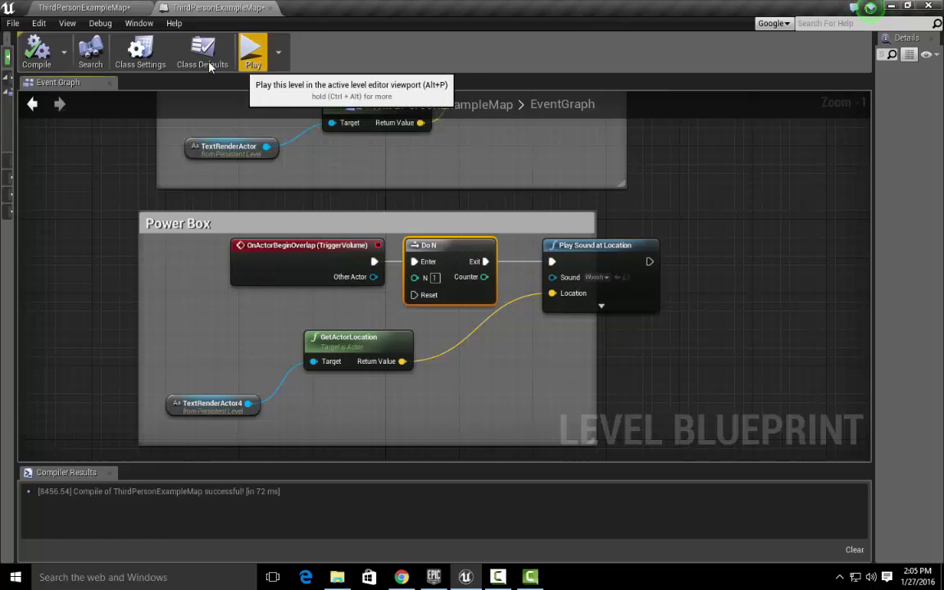
Step: Start a playtest from the level editor and walk the character past the camera clue and door button to the power switch
click(85, 7)
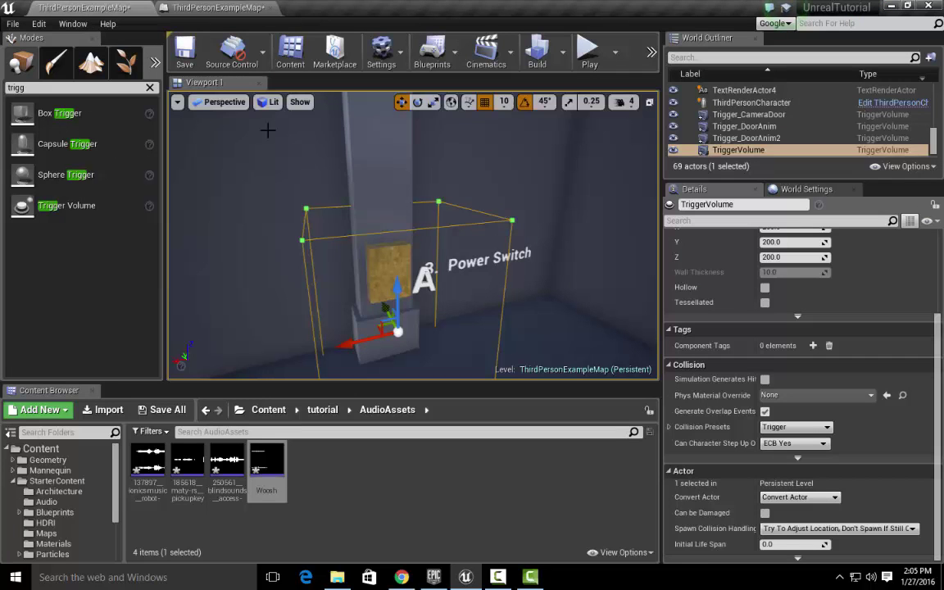
click(589, 51)
key(w)
key(w)
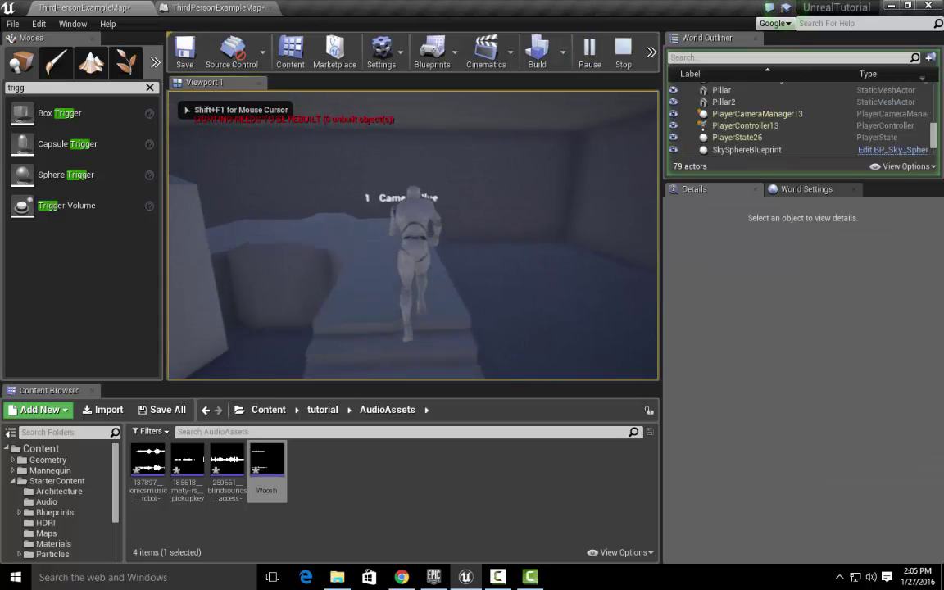
key(w)
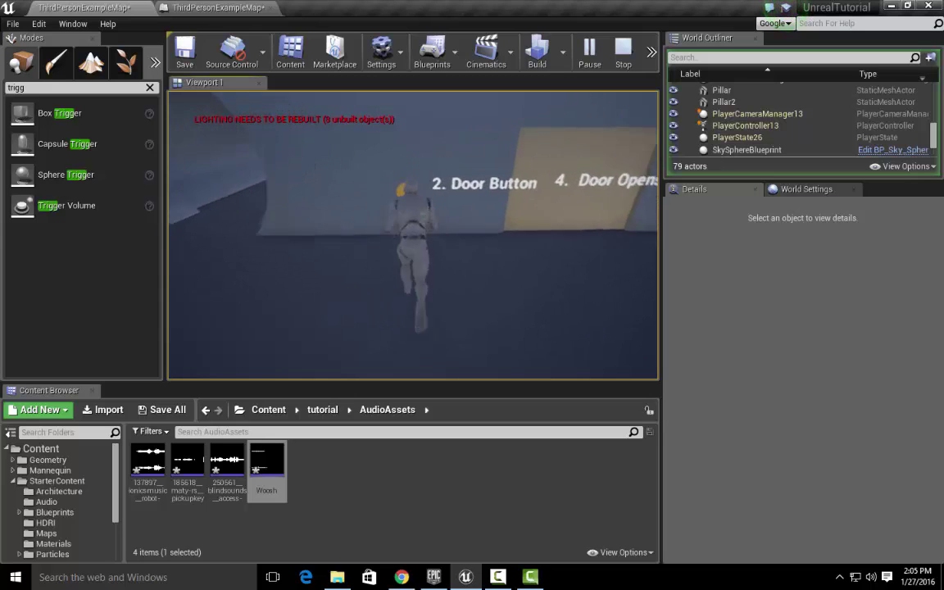
key(a)
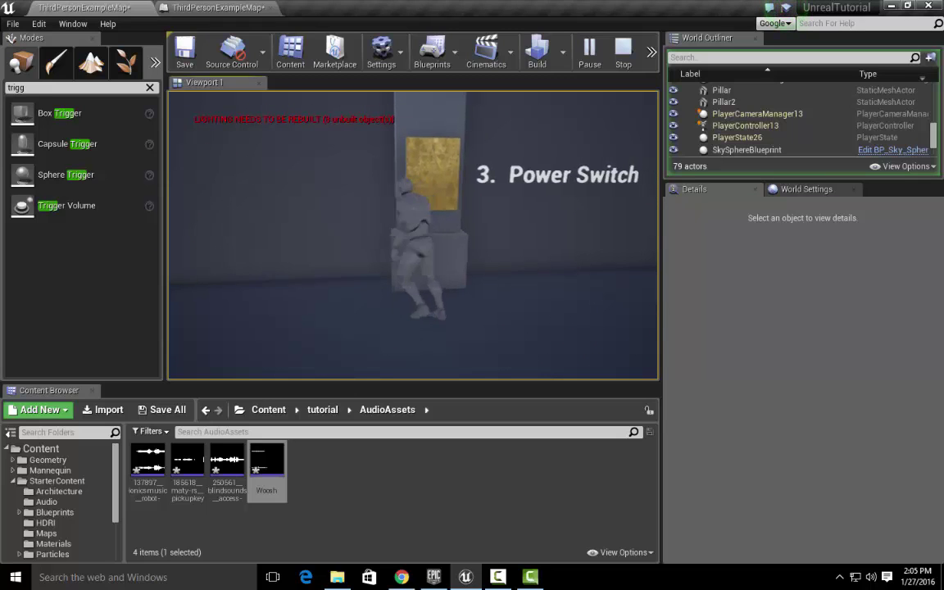
Step: Walk the character away from the power switch and back to it to test its trigger a second time
key(s)
key(w)
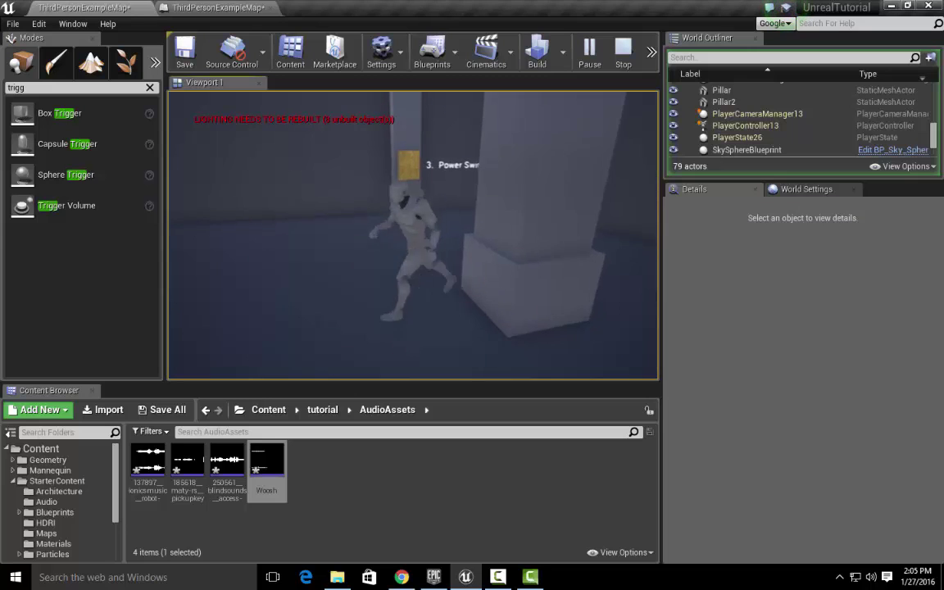
key(w)
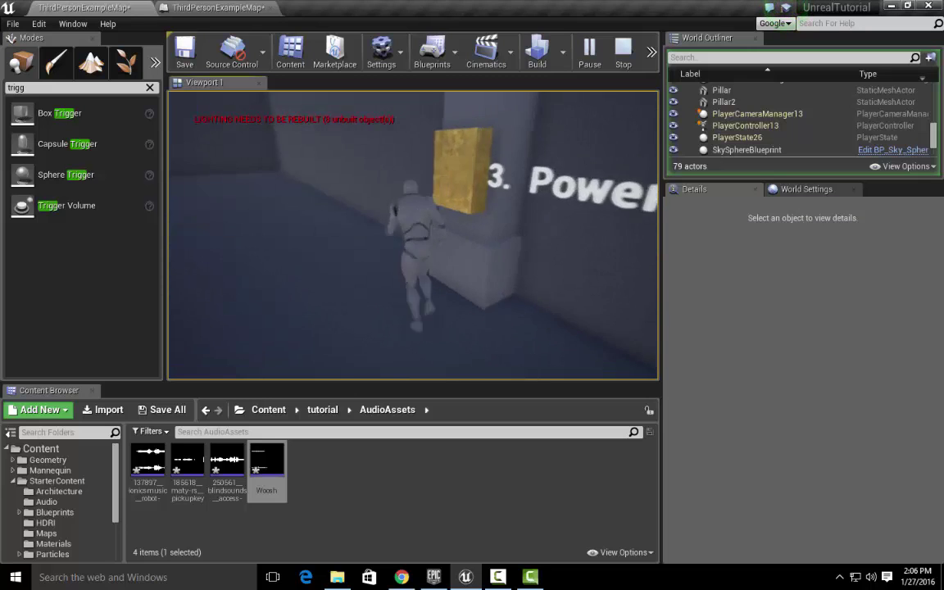
Step: Walk the character to the door button and through the "4. Door Opens" doorway into the room behind it
key(w)
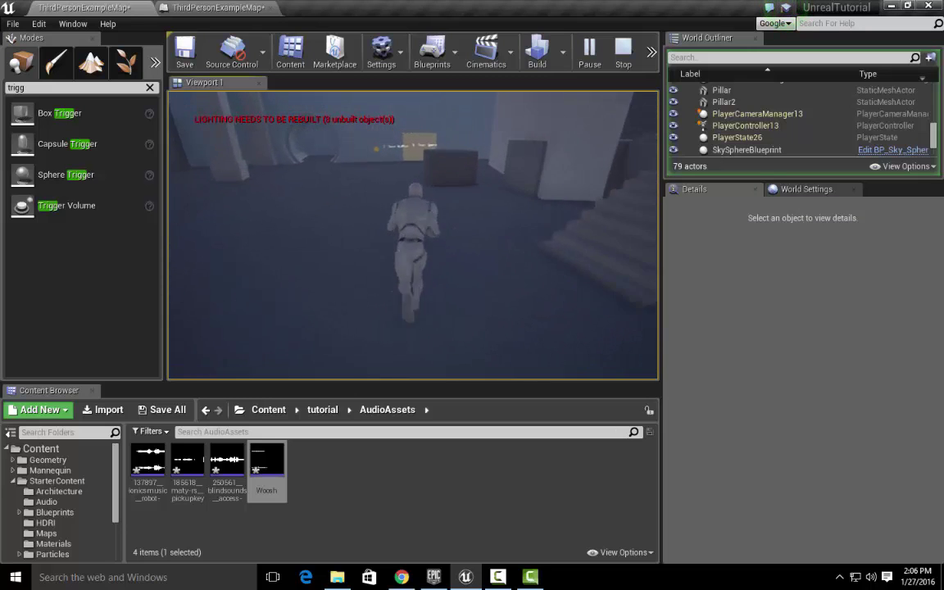
key(w)
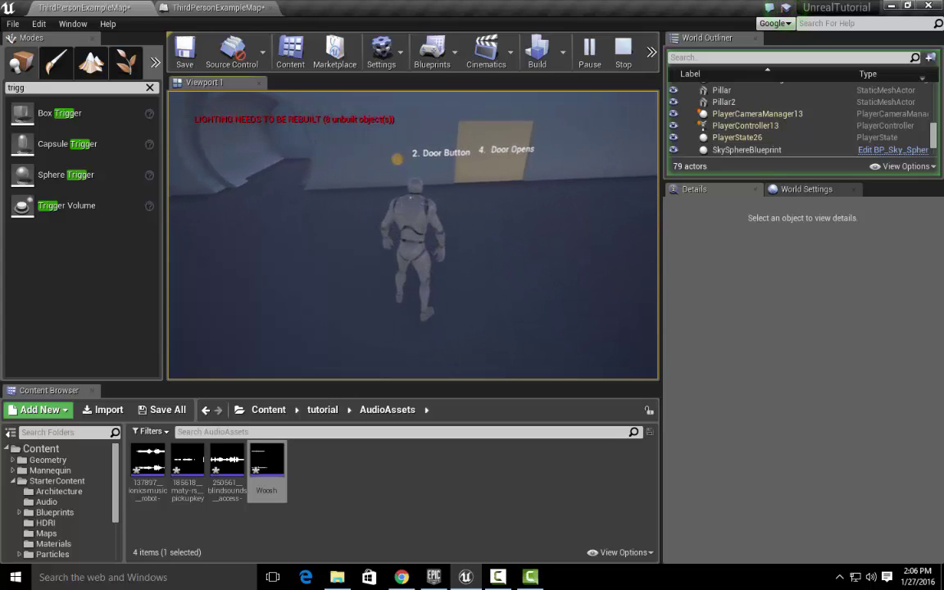
key(w)
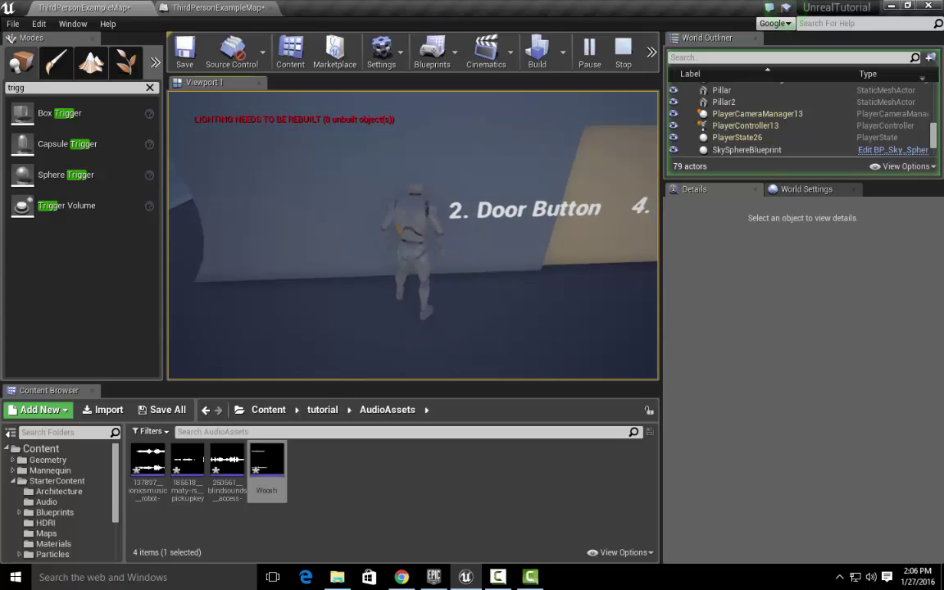
key(s)
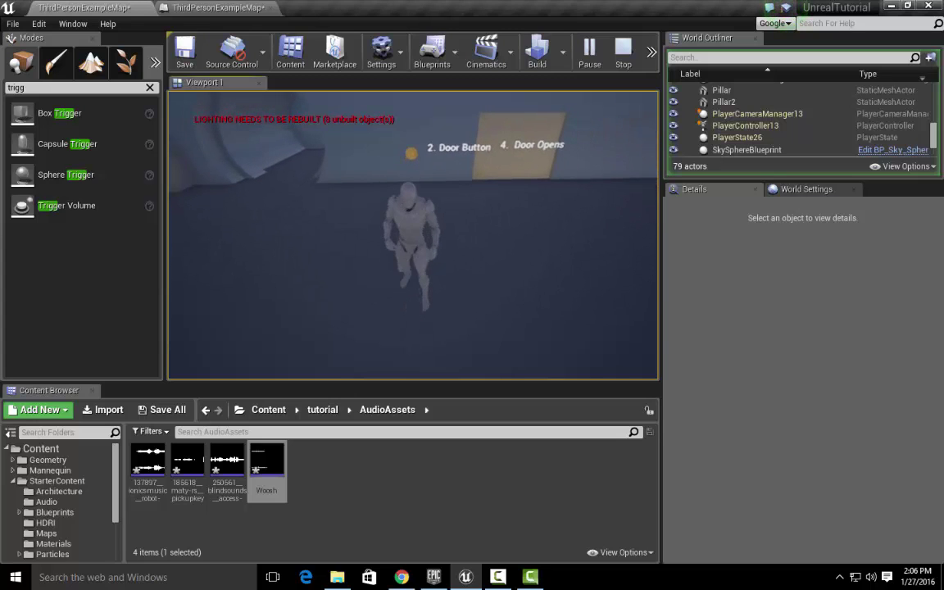
key(d)
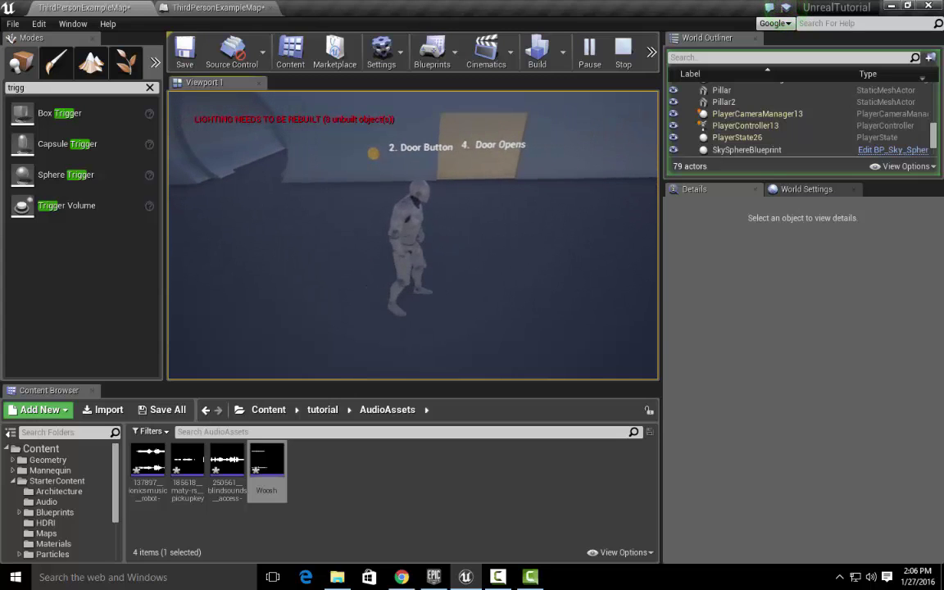
key(w)
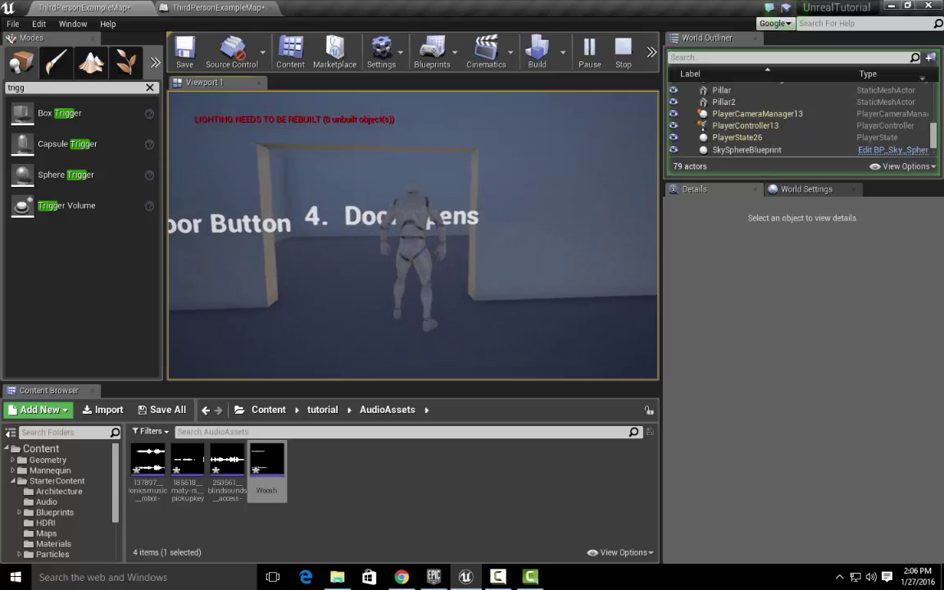
key(w)
key(w)
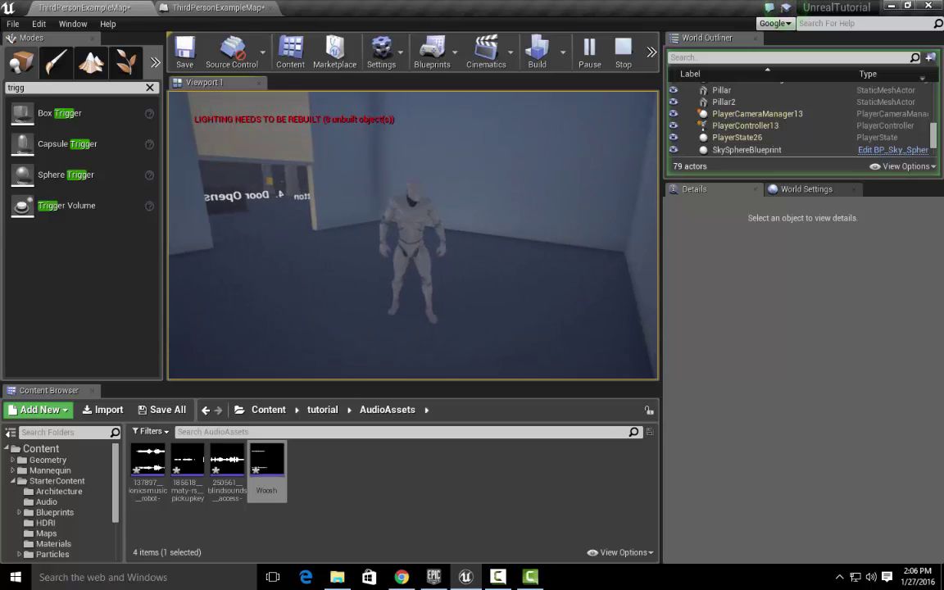
Step: Walk the character around the room behind the door and back out through the doorway into the main area
key(w)
key(d)
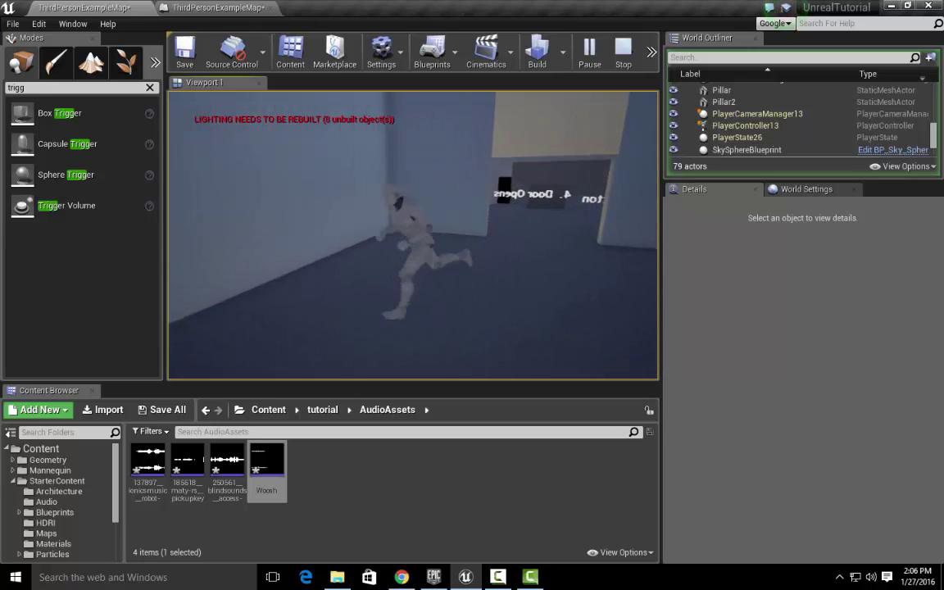
key(w)
key(w)
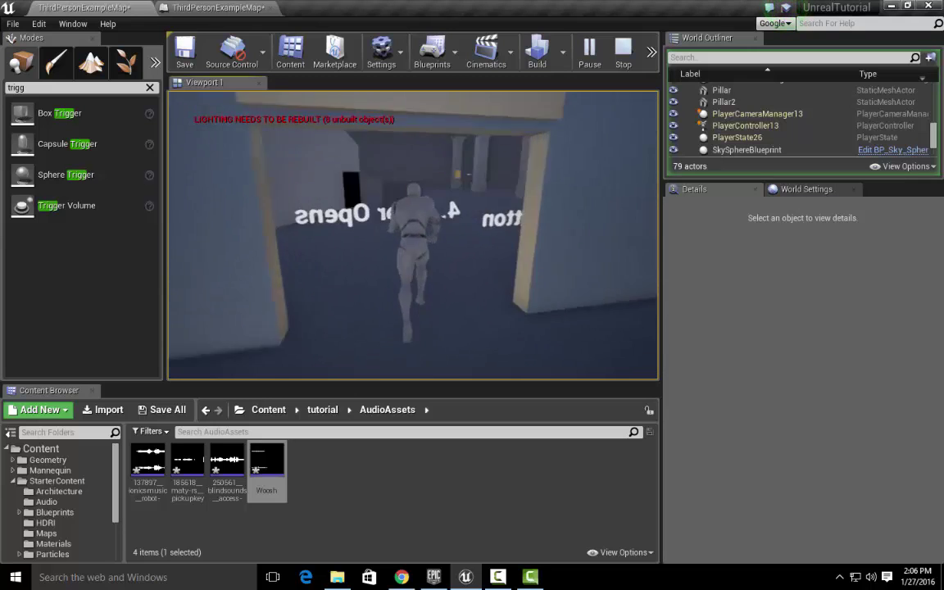
key(w)
key(d)
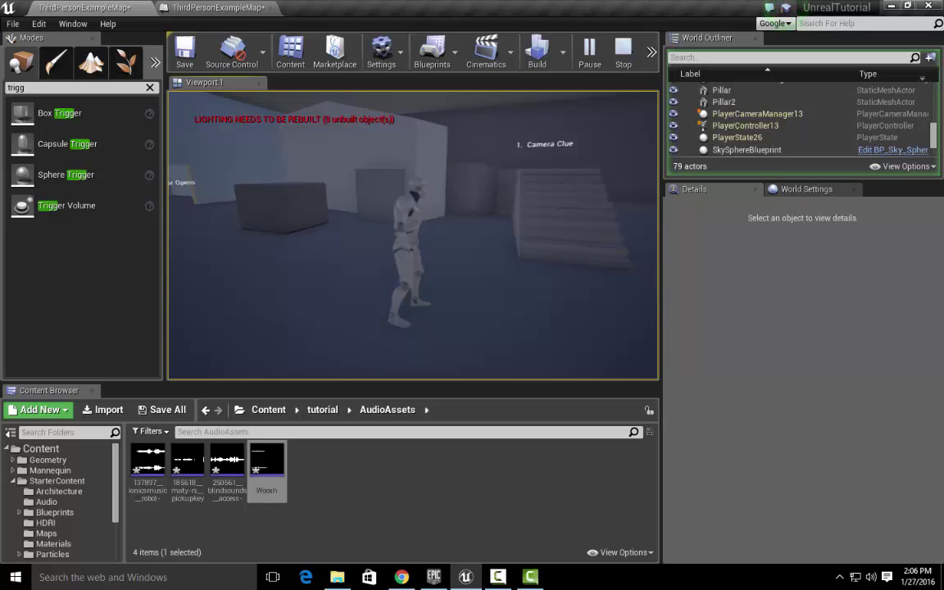
Step: Run the character past the "1. Camera Clue" text again and back across the main area towards the power switch
key(w)
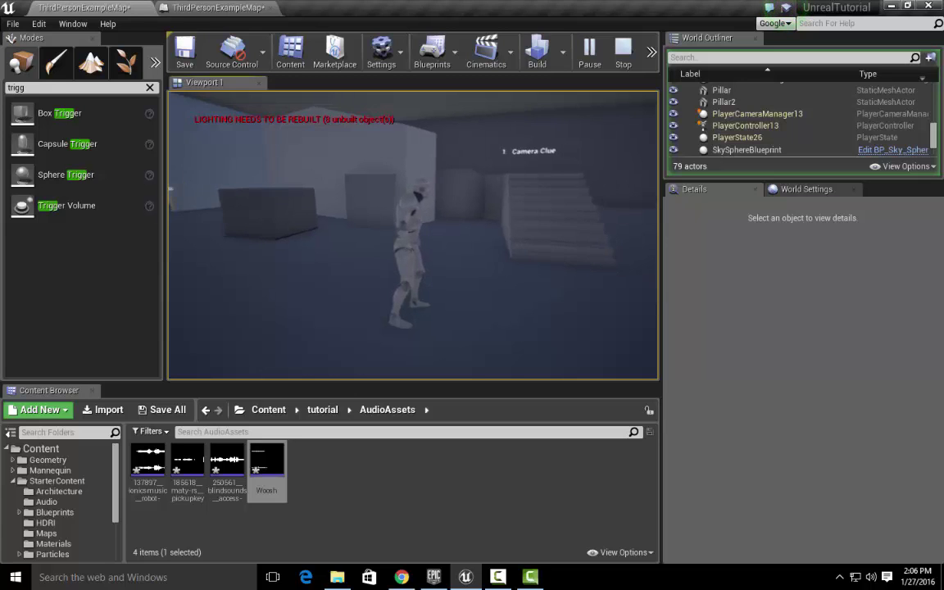
key(w)
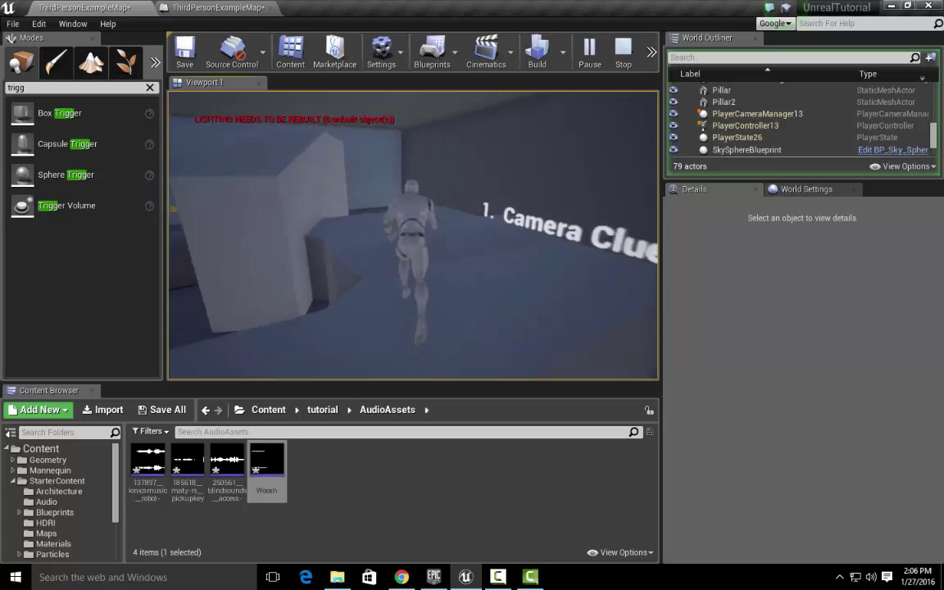
key(w)
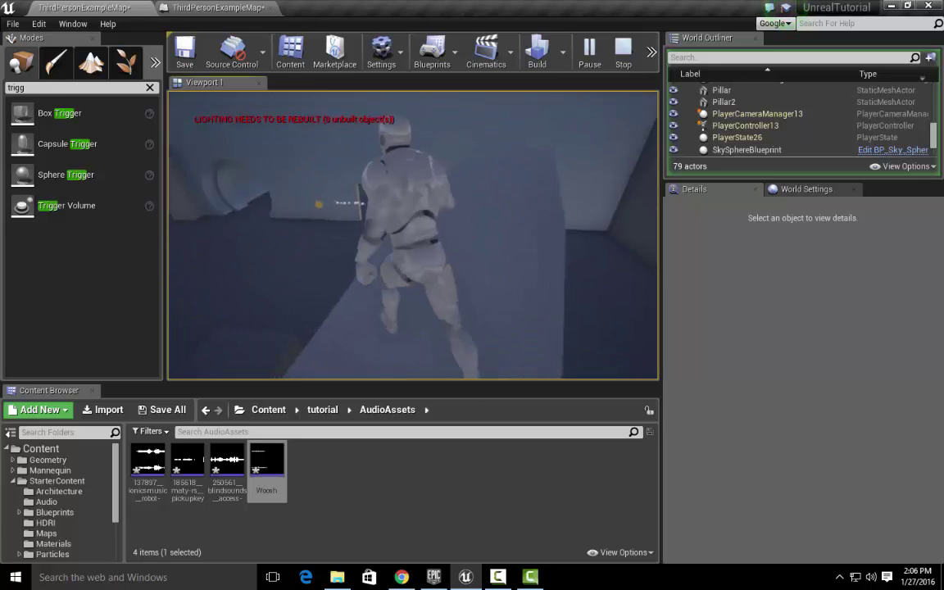
key(w)
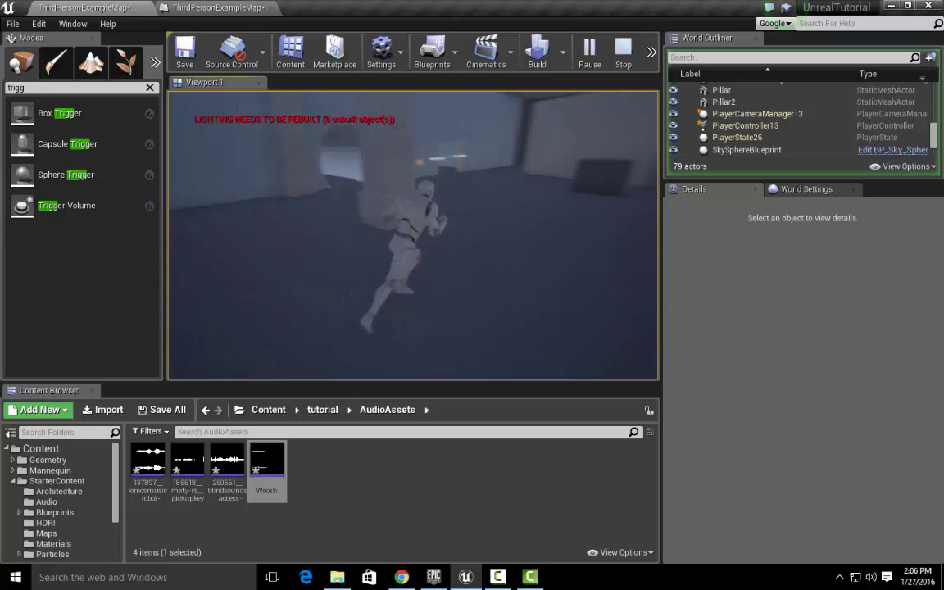
key(w)
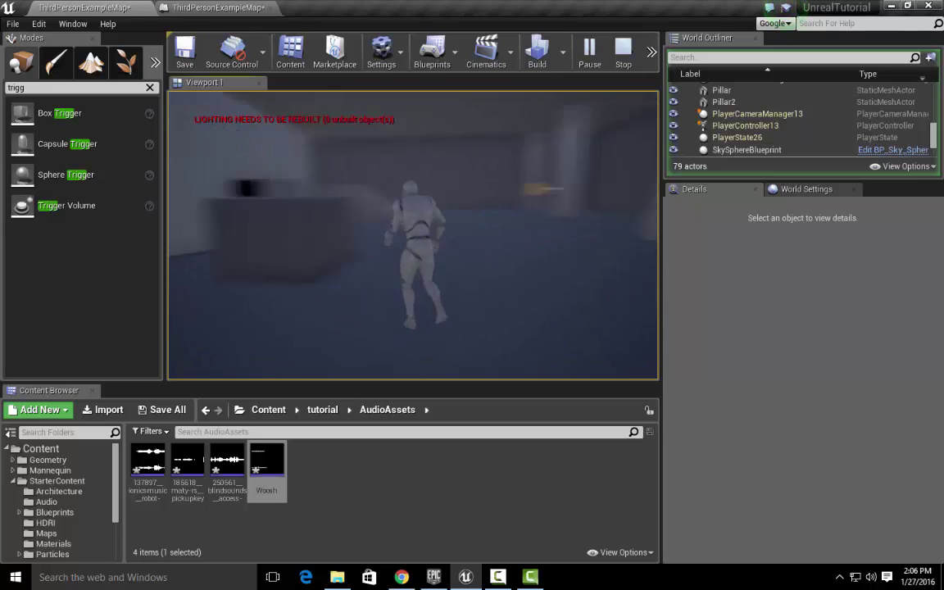
key(w)
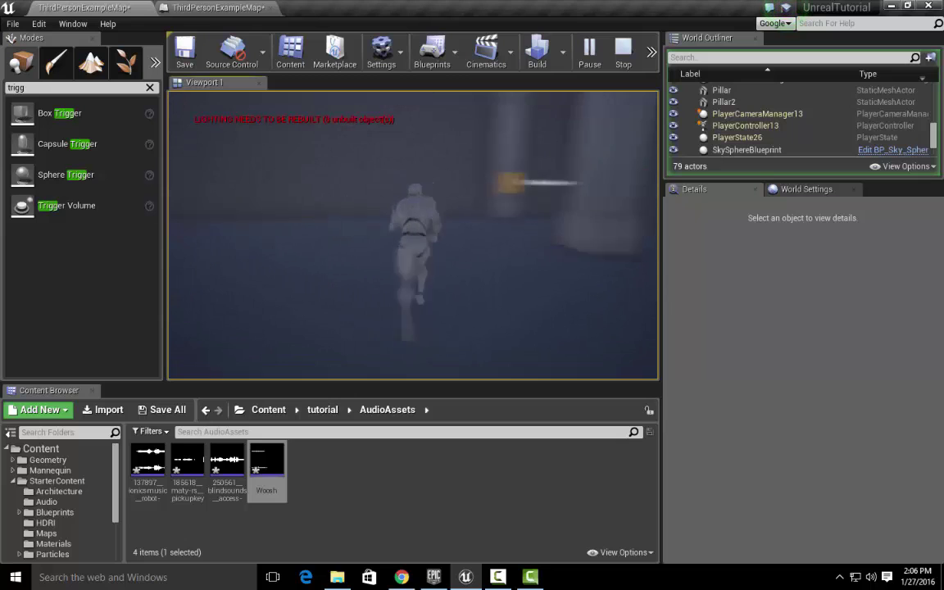
key(w)
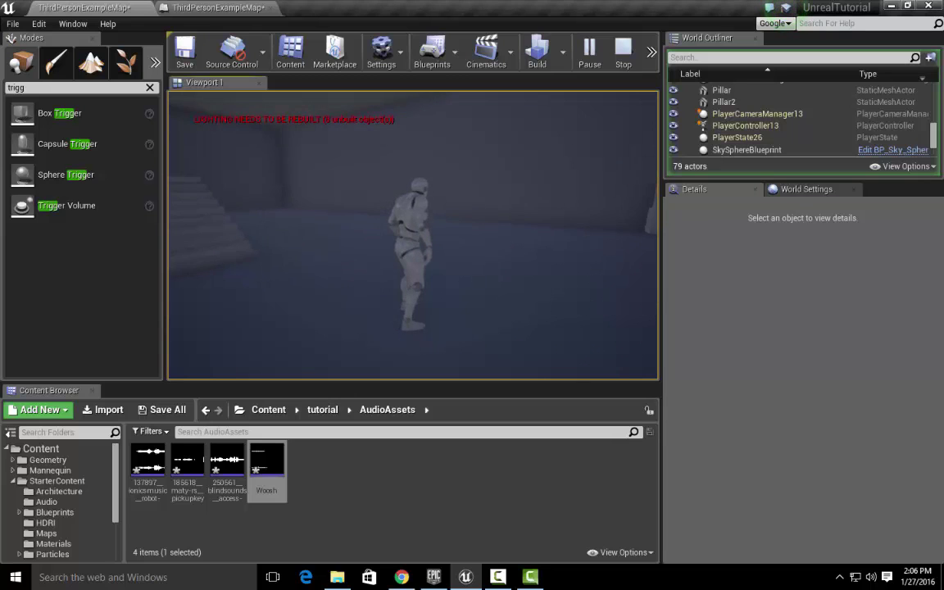